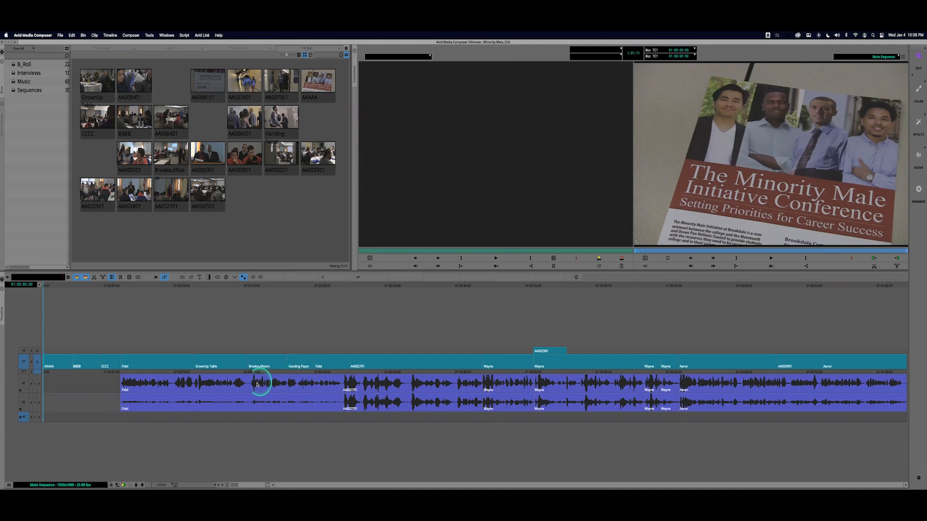
Play the sequence across the cut between the CCCC clip and the first interview clip to review it
click(225, 374)
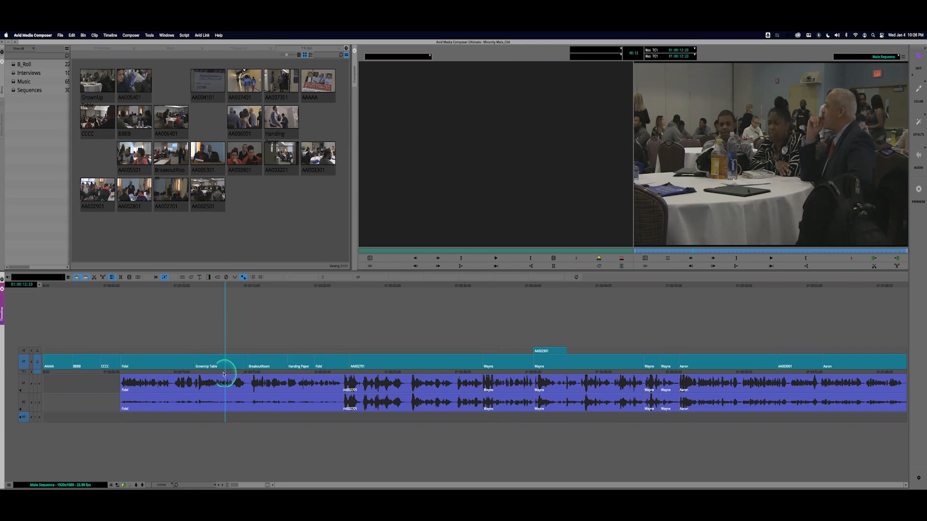
click(114, 374)
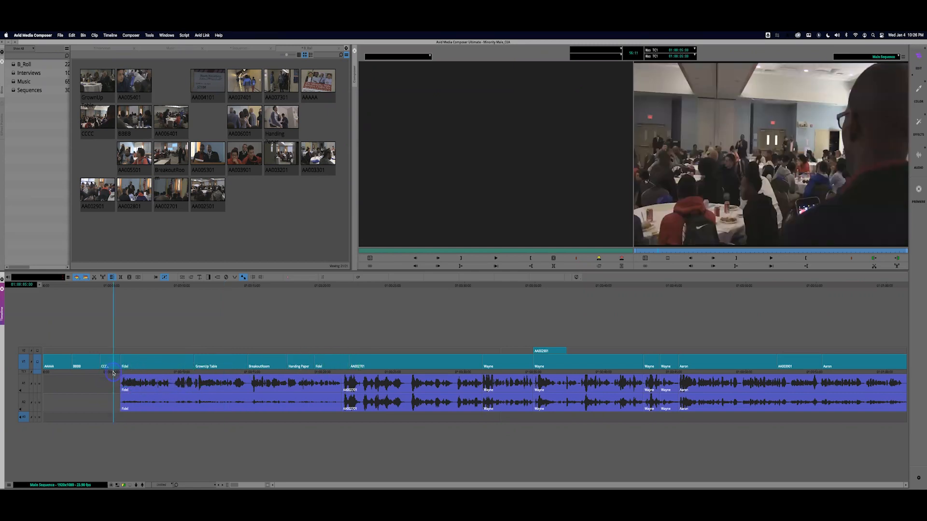
click(113, 373)
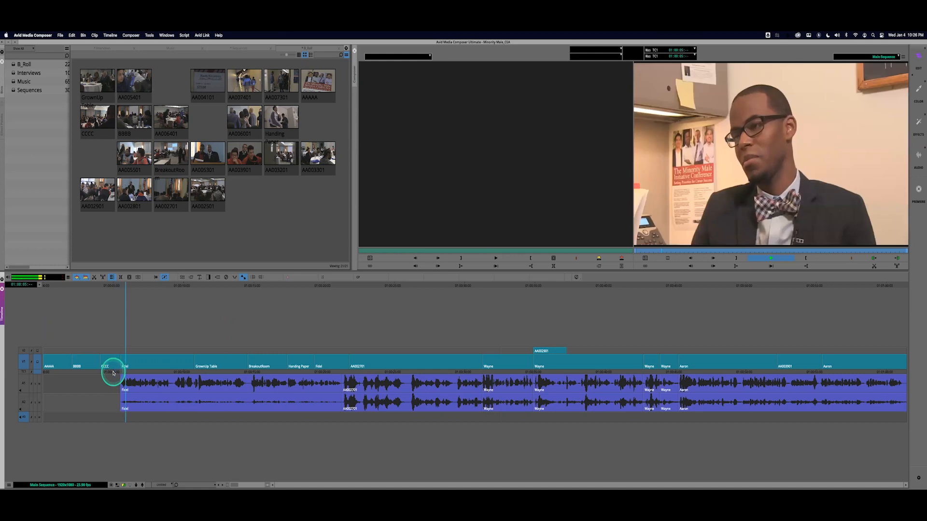
click(111, 373)
click(104, 372)
key(space)
key(space)
click(99, 372)
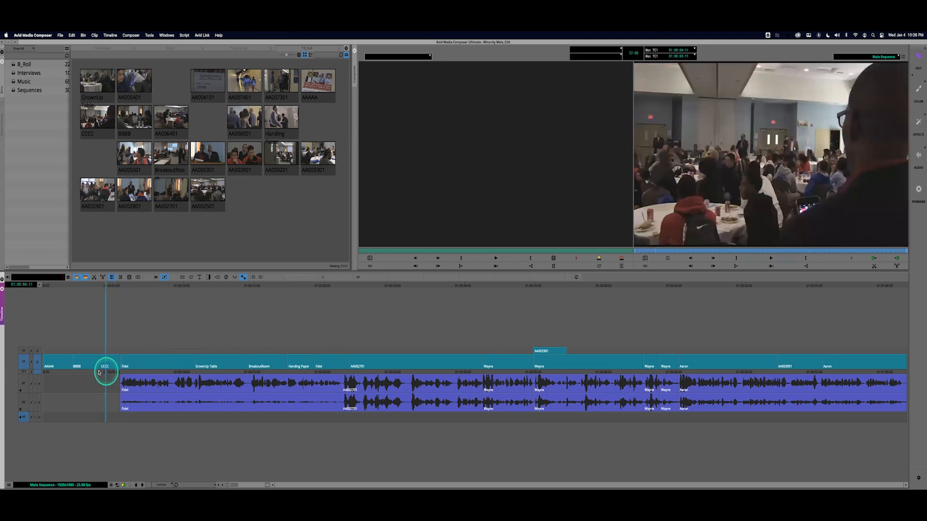
Try the single-monitor Composer view and the Effects workspace, and return to the Edit workspace
right_click(512, 162)
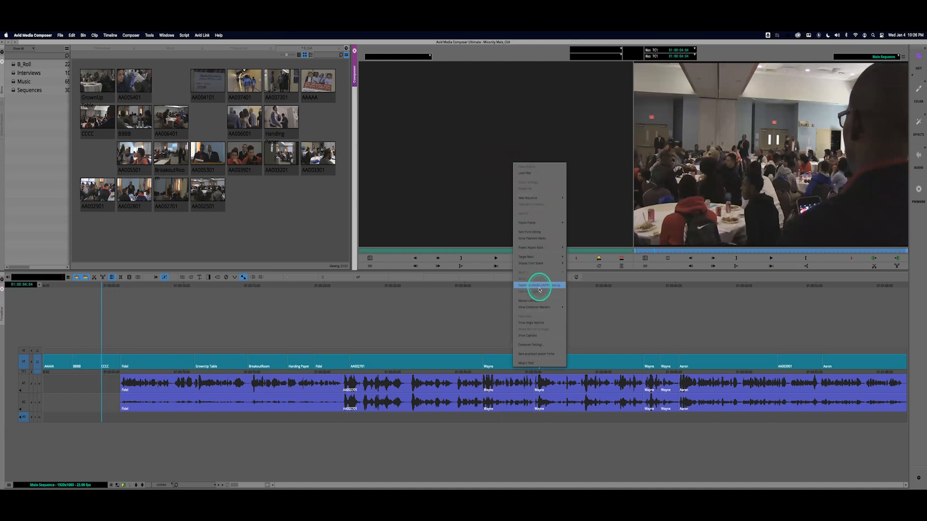
click(543, 322)
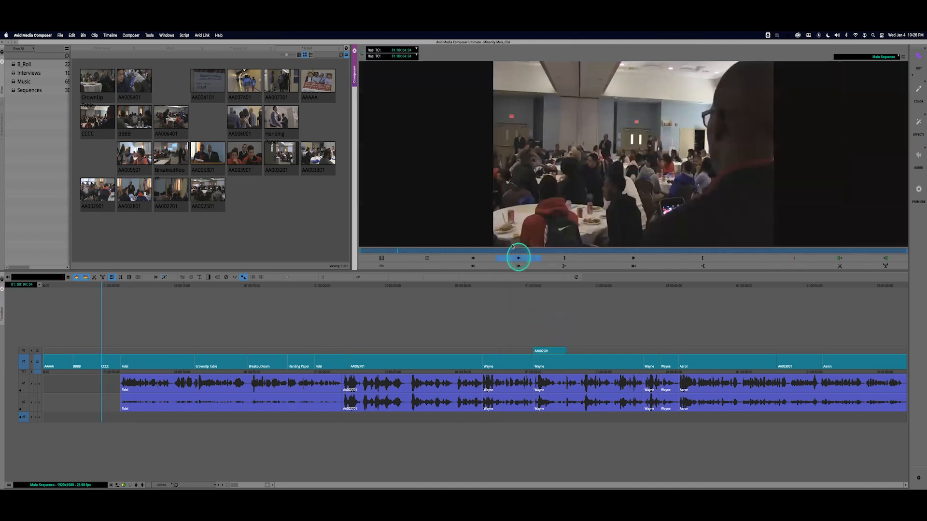
click(164, 35)
mouse_move(188, 44)
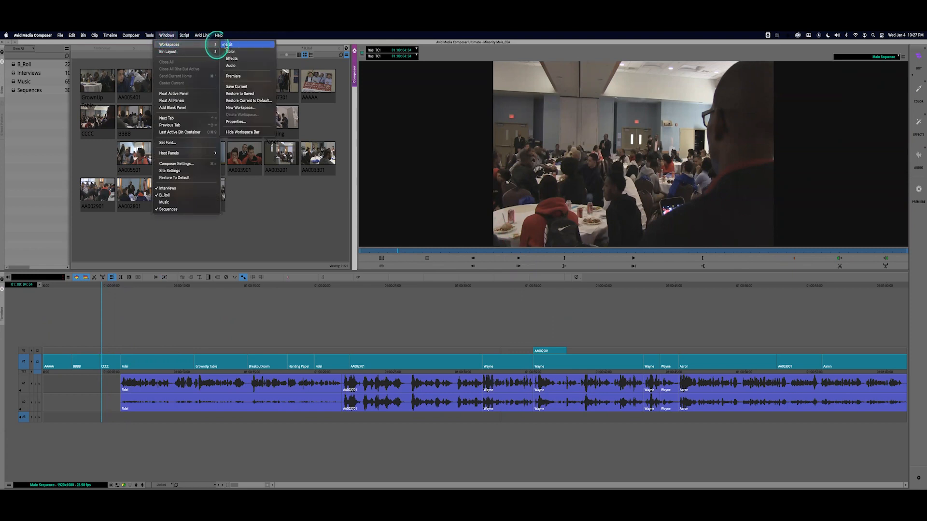
click(236, 59)
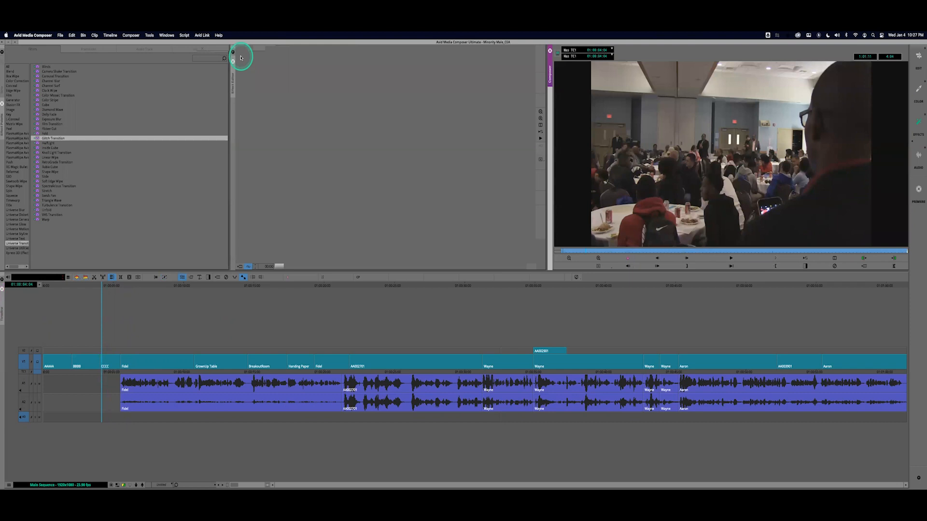
click(166, 36)
mouse_move(183, 45)
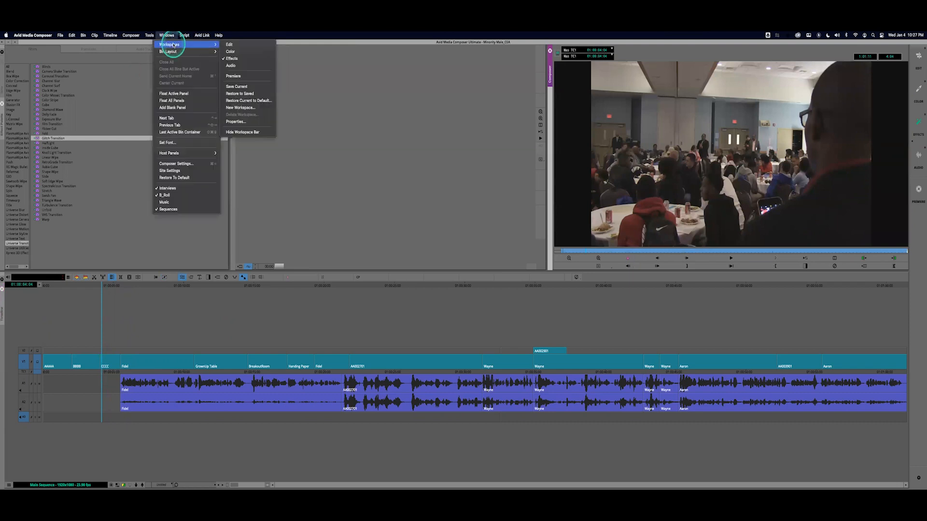
click(246, 45)
Set the Composer to display a single monitor
right_click(467, 154)
click(496, 299)
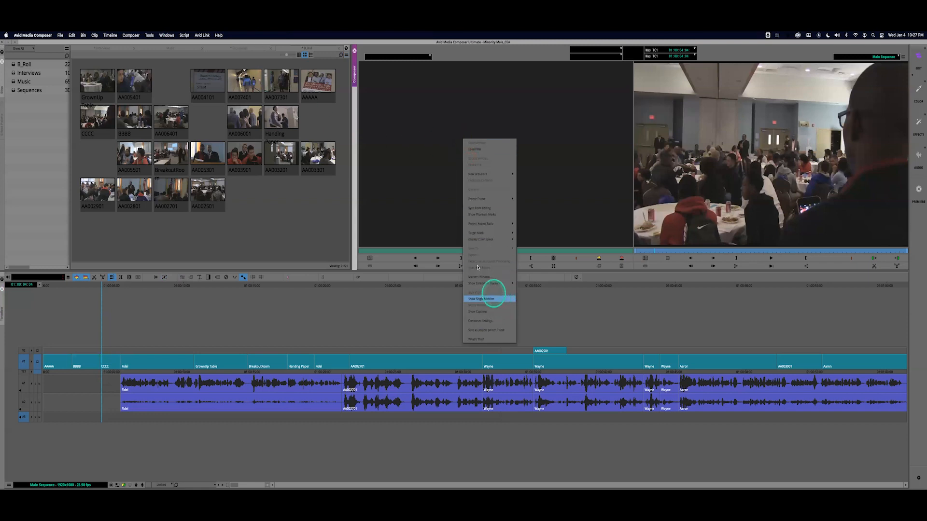
right_click(445, 152)
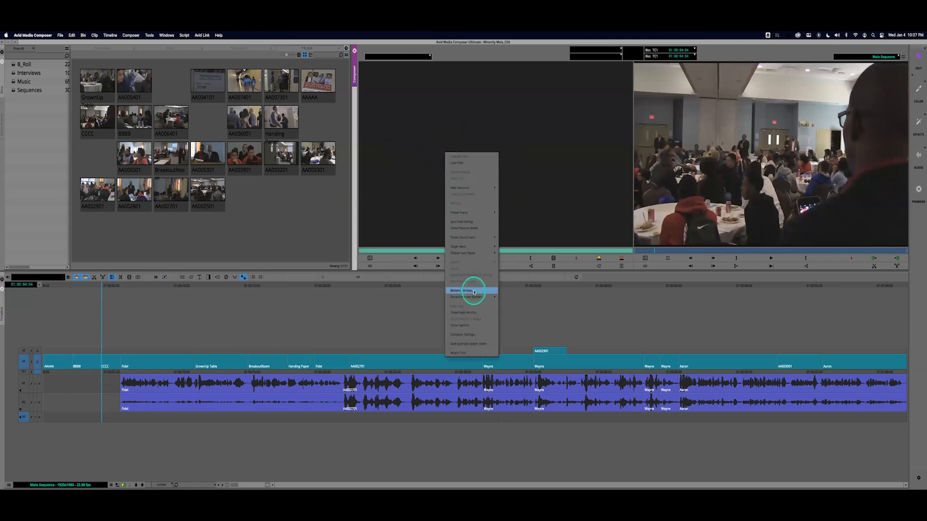
click(474, 312)
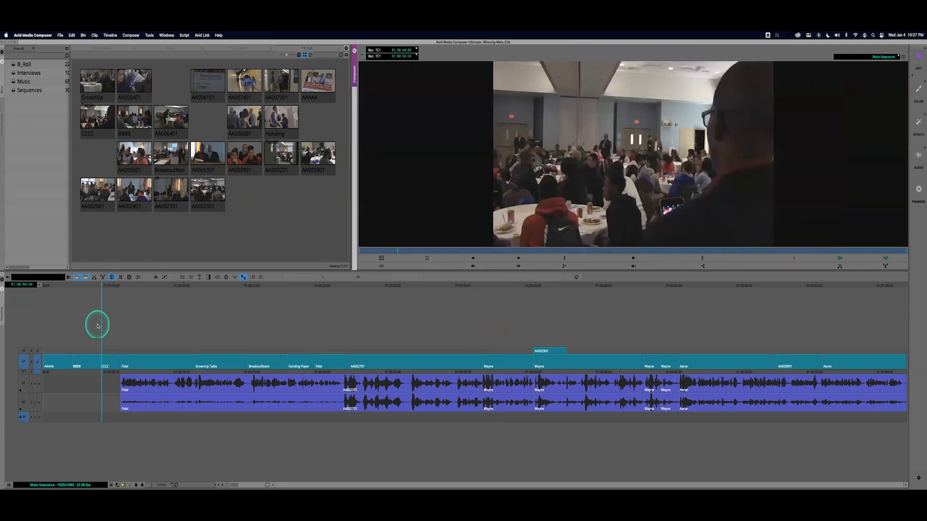
Step frame by frame around the cut between the CCCC clip and the first interview clip to examine the edit point
click(121, 374)
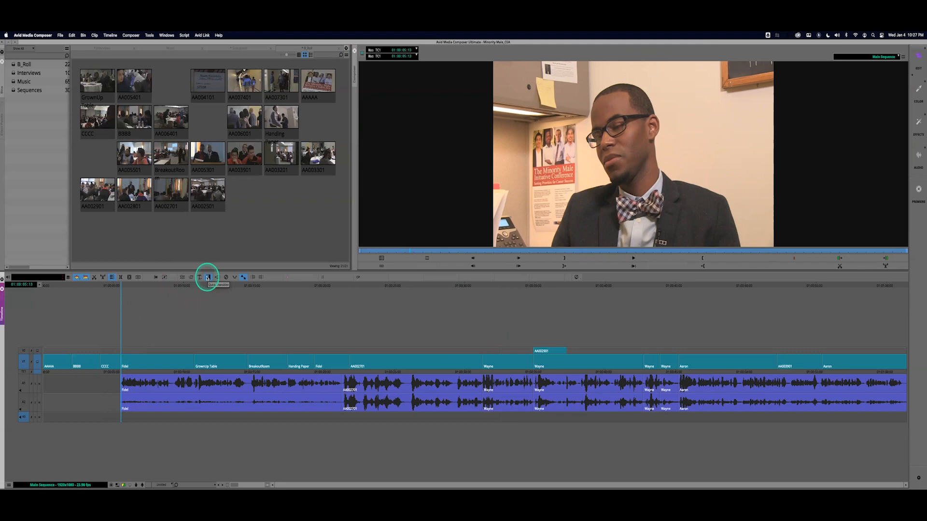
click(208, 278)
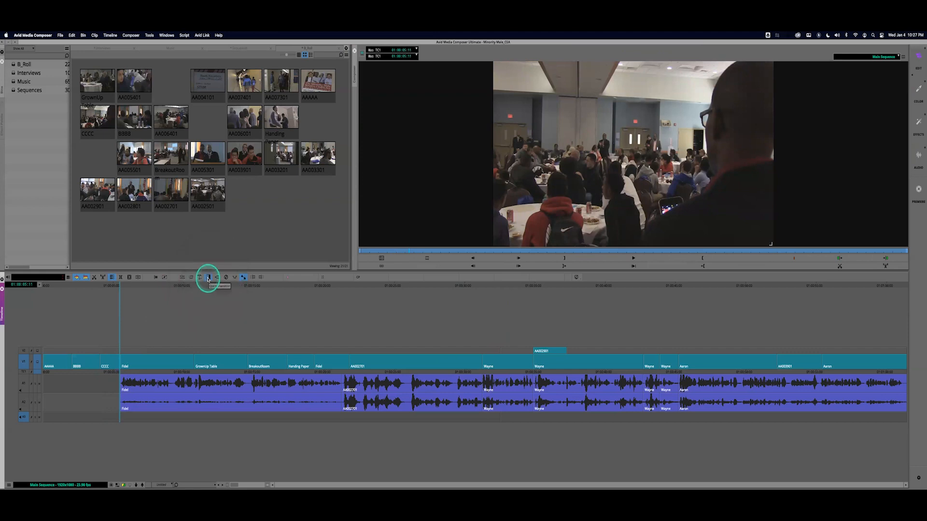
click(119, 373)
key(Left)
key(Left)
key(Left)
key(Left)
key(Right)
key(Right)
key(Right)
key(Right)
key(Right)
key(Right)
key(Right)
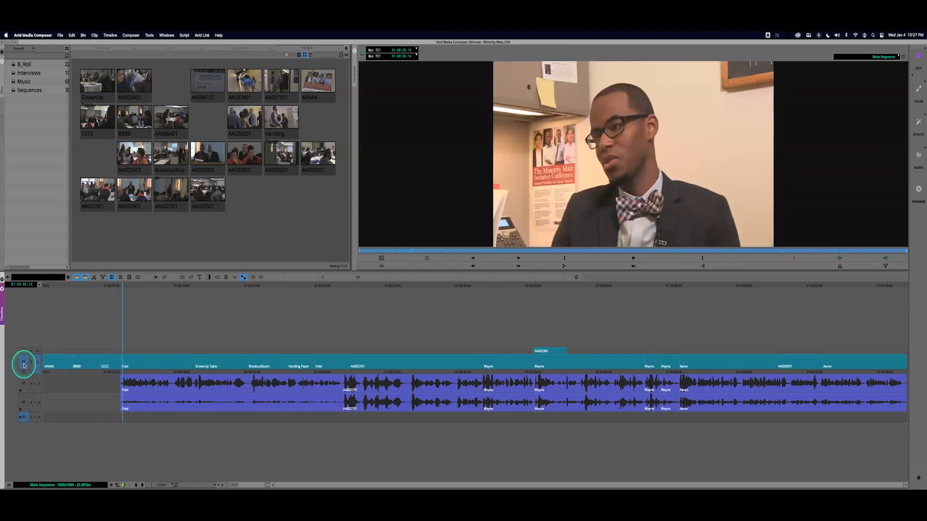
Park the playhead at the cut after the CCCC clip, on 01:00:05:11
click(21, 363)
click(117, 372)
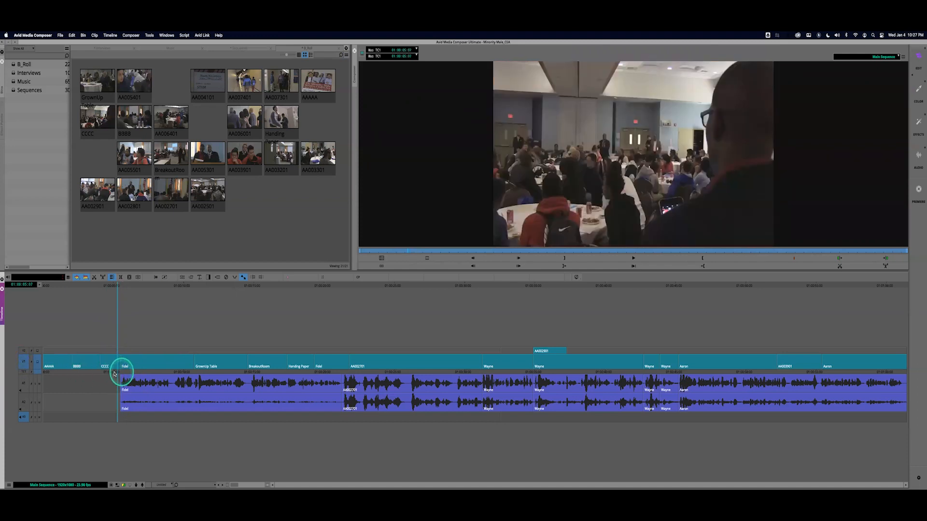
click(114, 374)
click(120, 373)
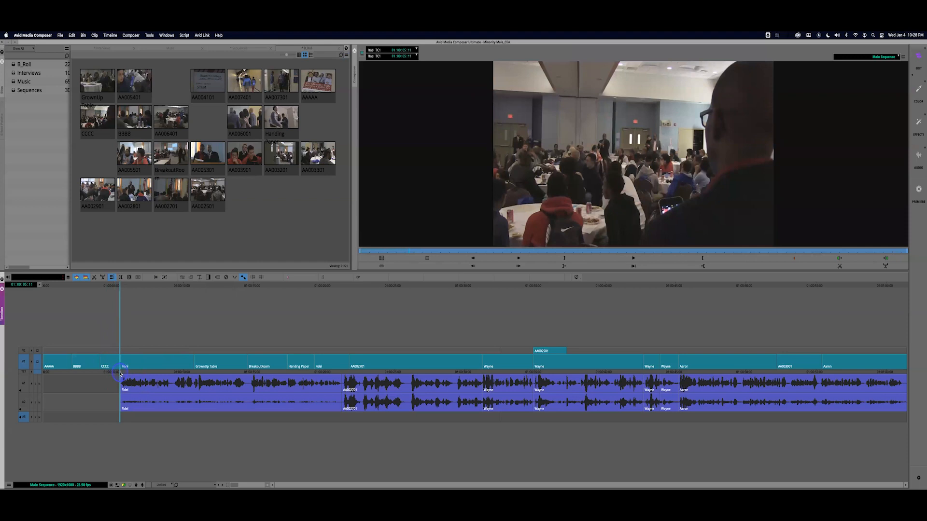
Examine the transition types offered by Quick Transition for the cut after CCCC, and dismiss the dialog without adding one
click(209, 278)
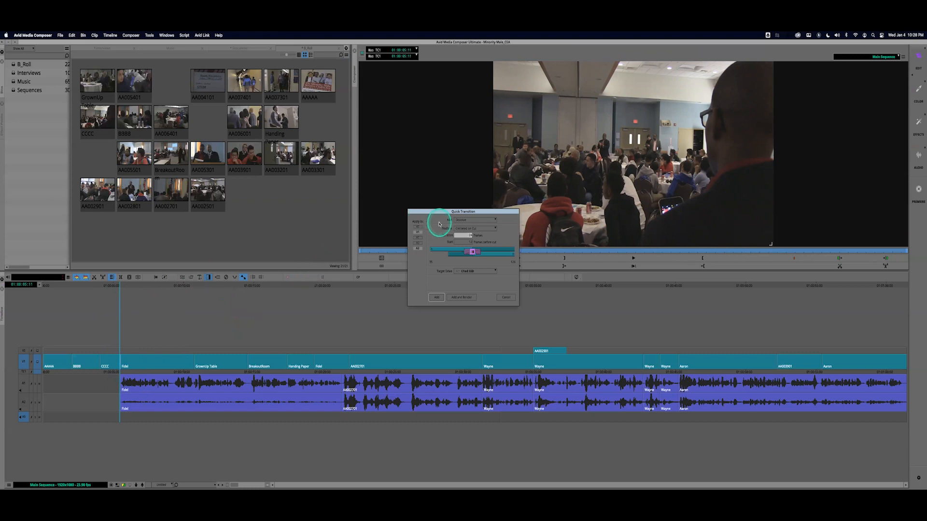
drag(435, 213, 318, 203)
click(338, 219)
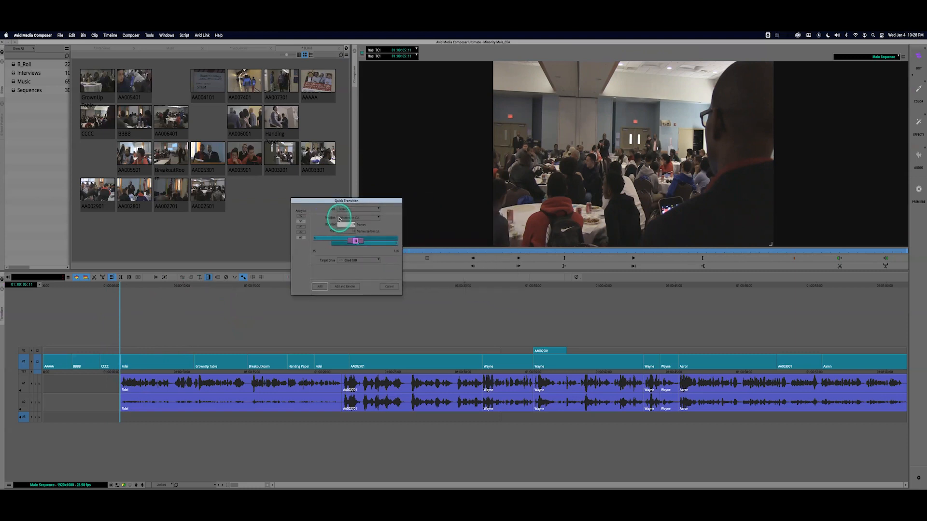
click(349, 209)
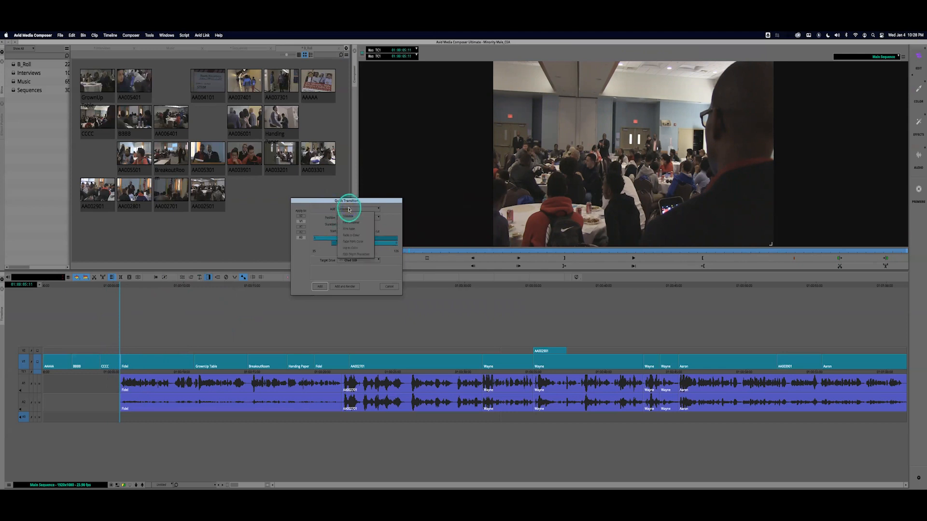
drag(349, 209, 351, 216)
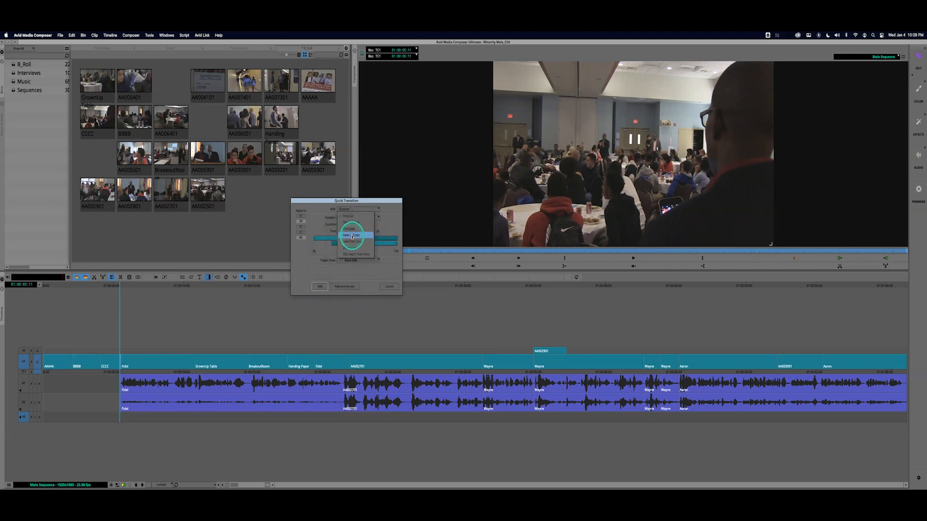
click(382, 216)
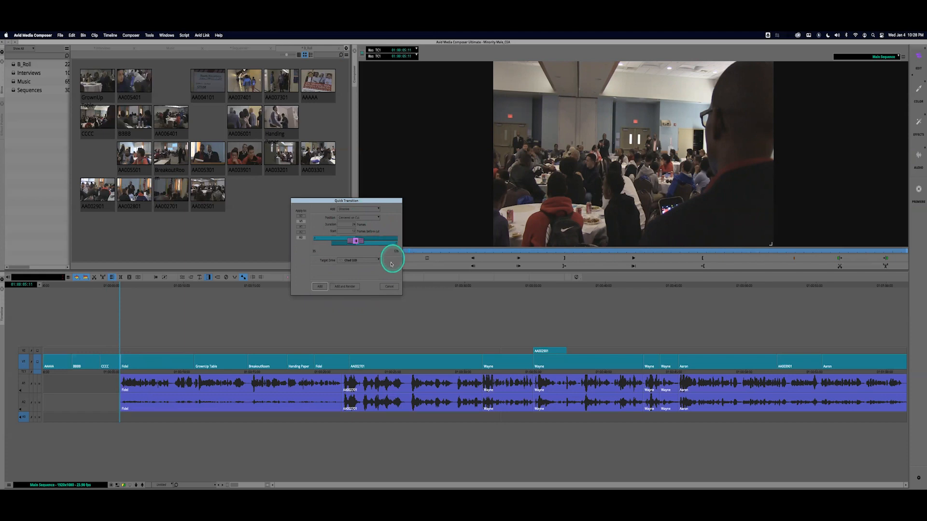
click(390, 286)
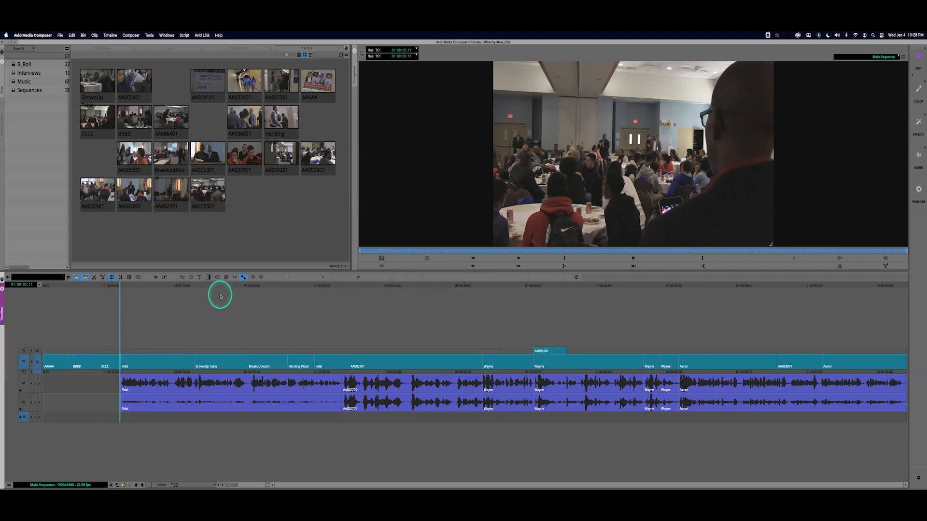
click(208, 278)
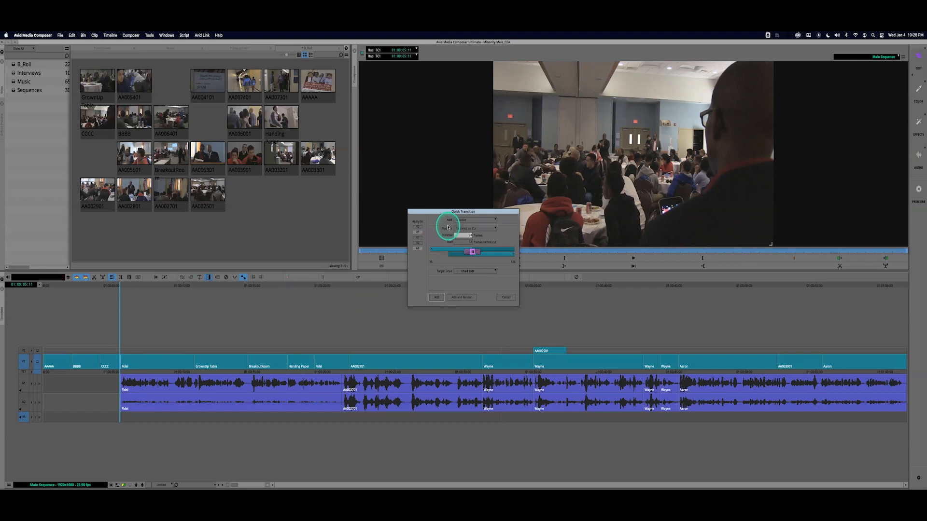
click(419, 239)
click(419, 244)
click(420, 248)
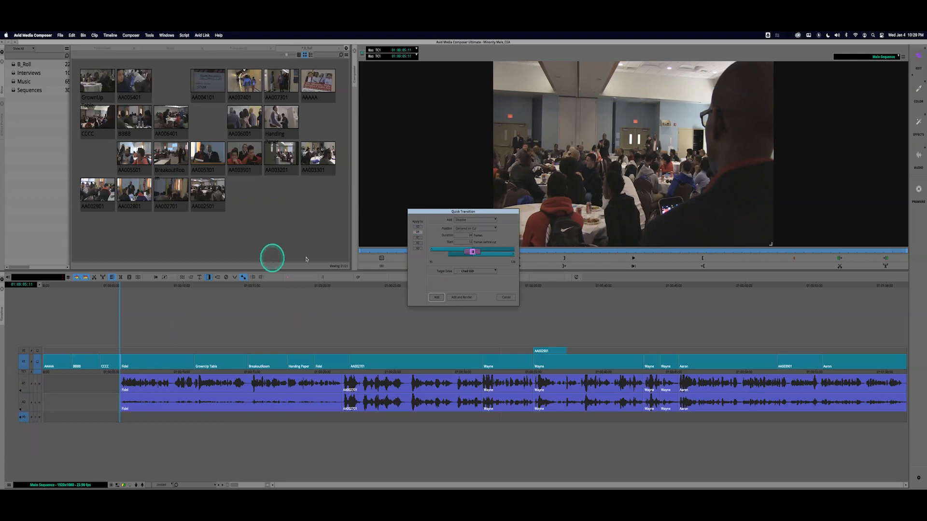
click(462, 225)
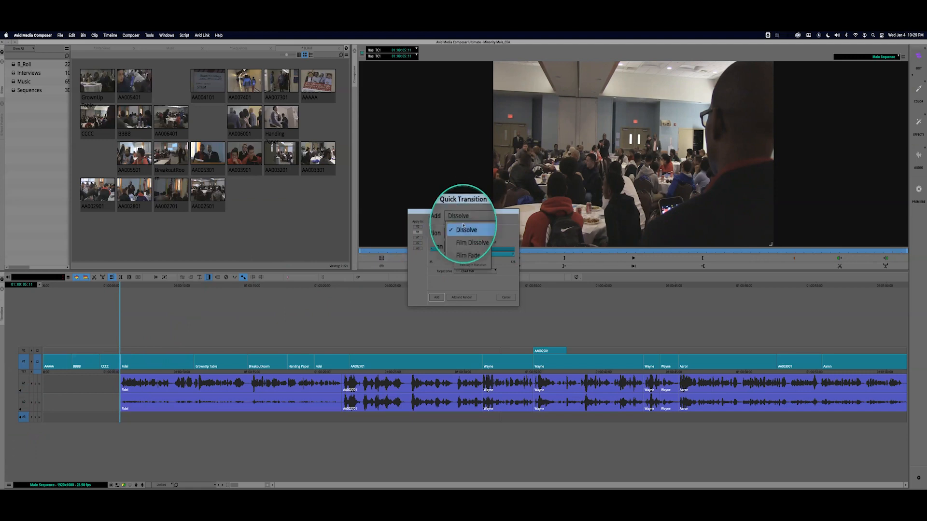
click(465, 230)
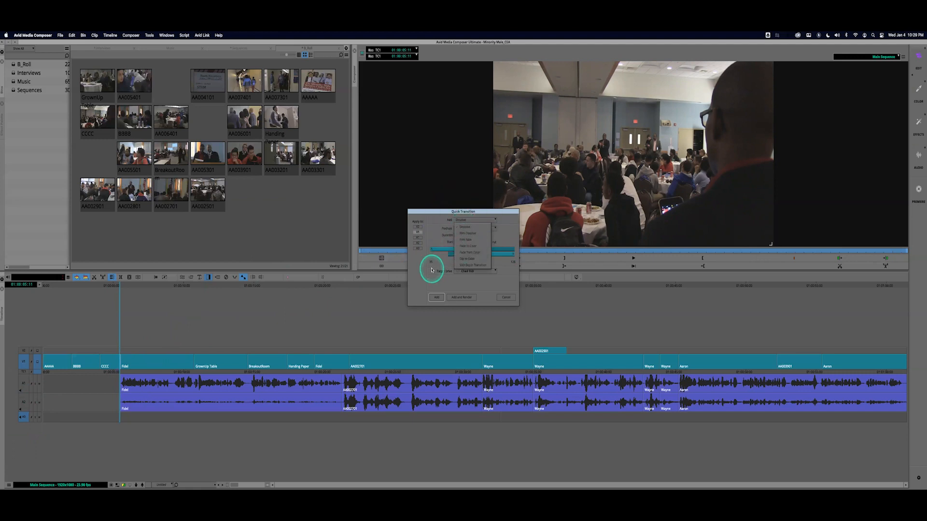
click(515, 299)
Play the cut from the CCCC clip to the interview twice to check how it looks without a transition
click(107, 373)
drag(107, 372, 103, 372)
click(77, 277)
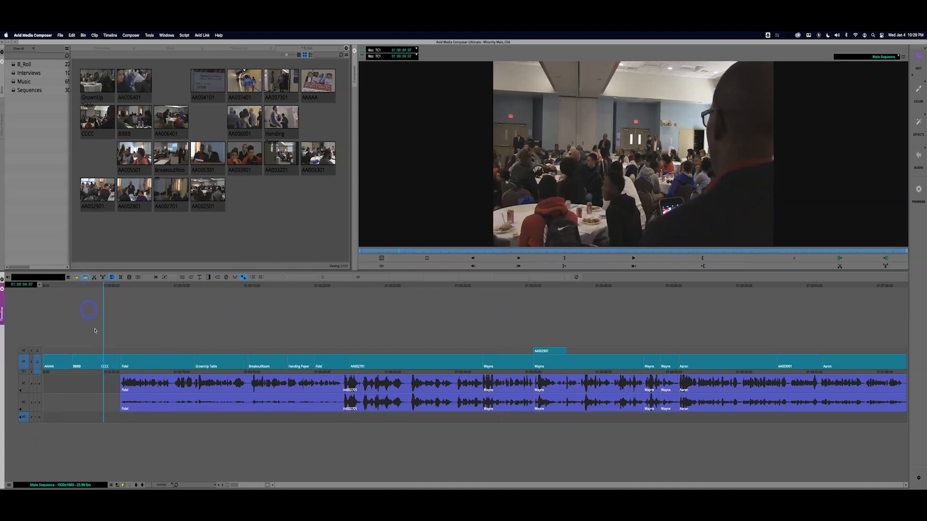
key(space)
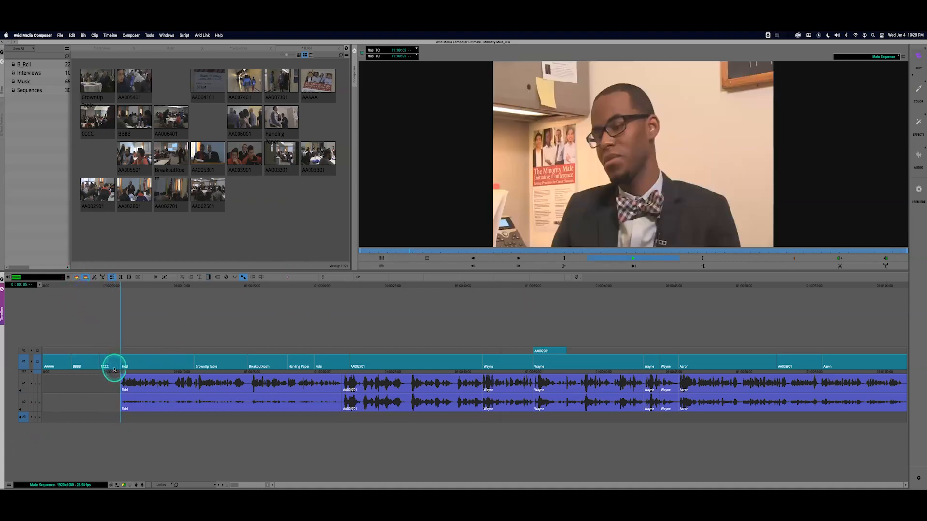
key(space)
drag(118, 372, 110, 371)
key(space)
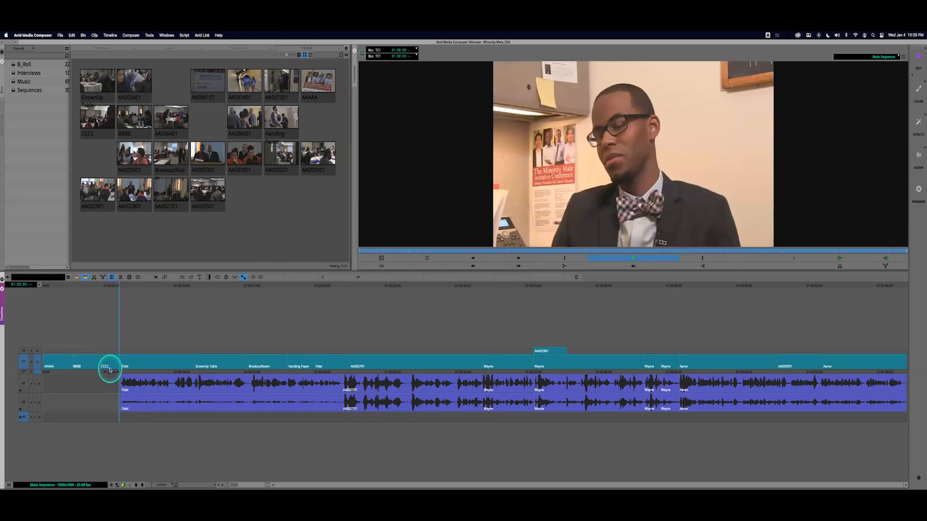
key(space)
Add a Quick Transition dissolve centered on the cut between the CCCC clip and the first interview clip
click(120, 372)
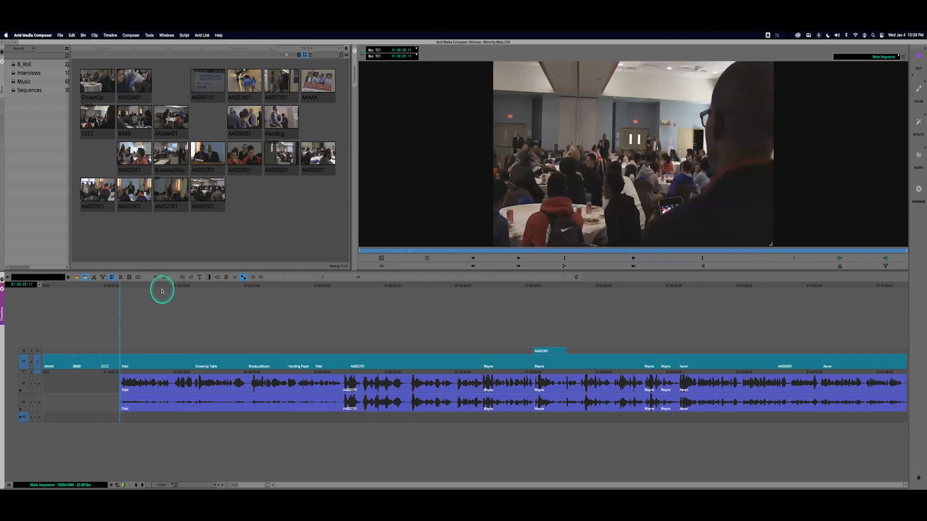
click(209, 278)
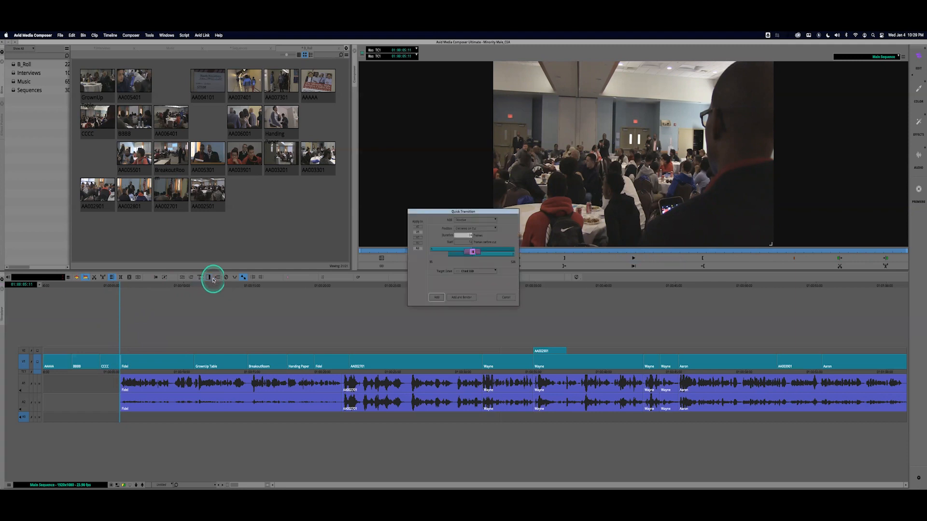
drag(440, 213, 285, 145)
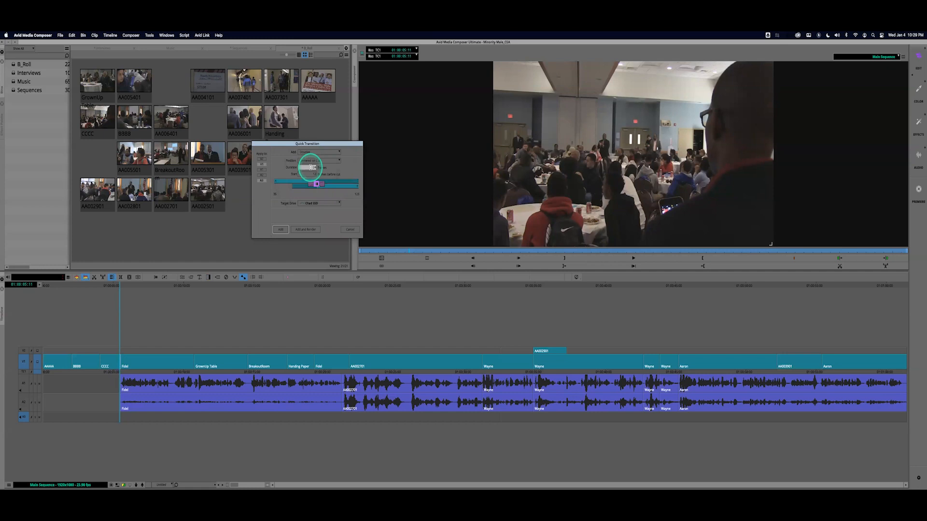
click(282, 229)
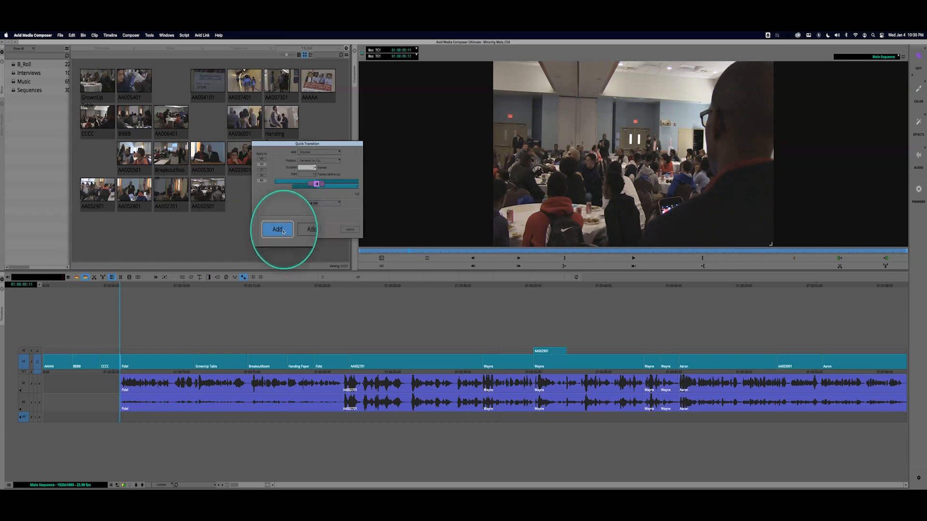
click(262, 180)
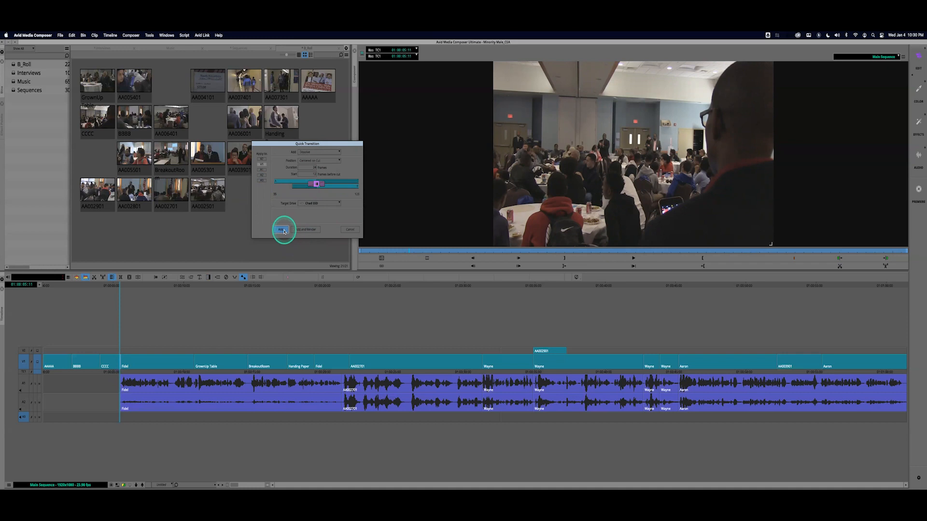
click(284, 231)
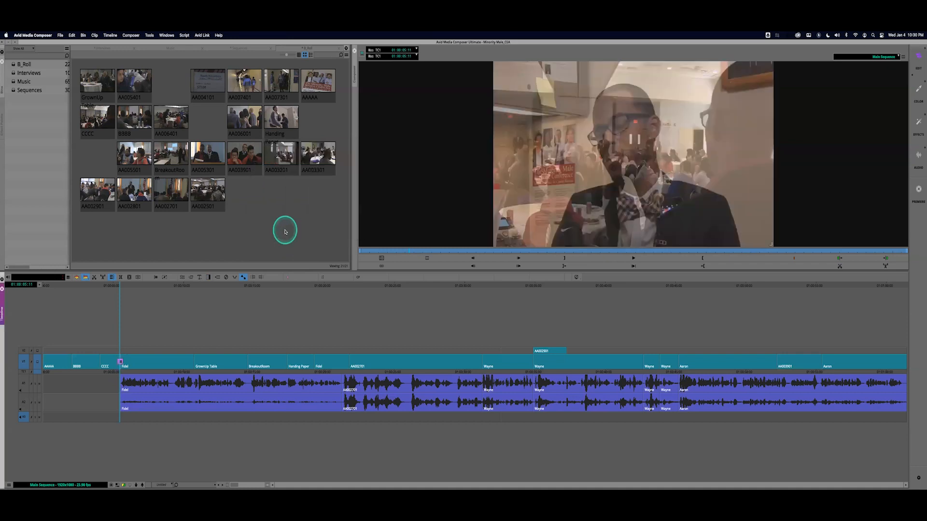
Play the sequence twice from the end of the BBBB clip to check the dissolve into the first interview clip
click(97, 371)
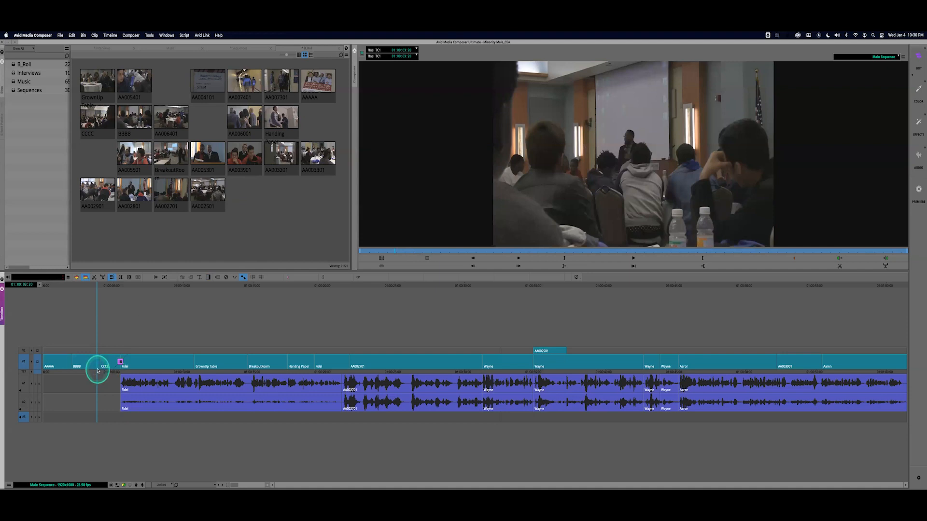
key(space)
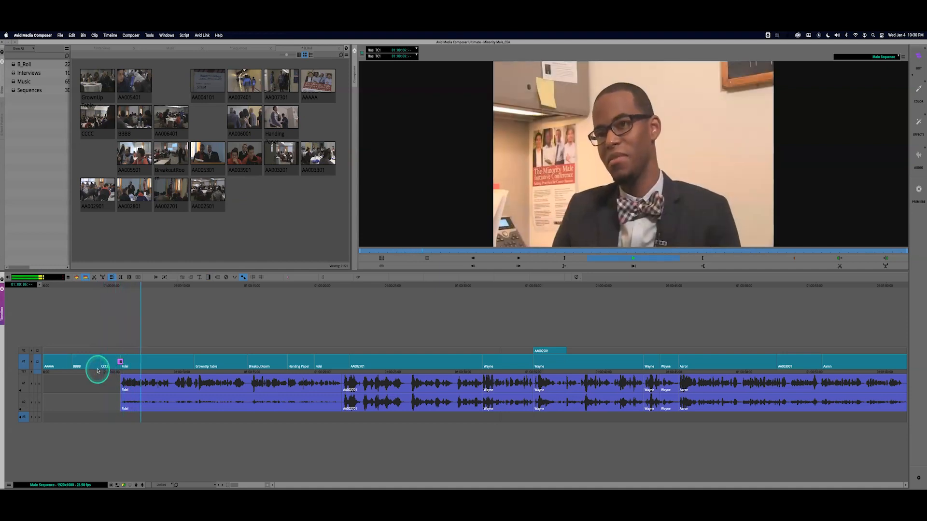
click(97, 372)
key(space)
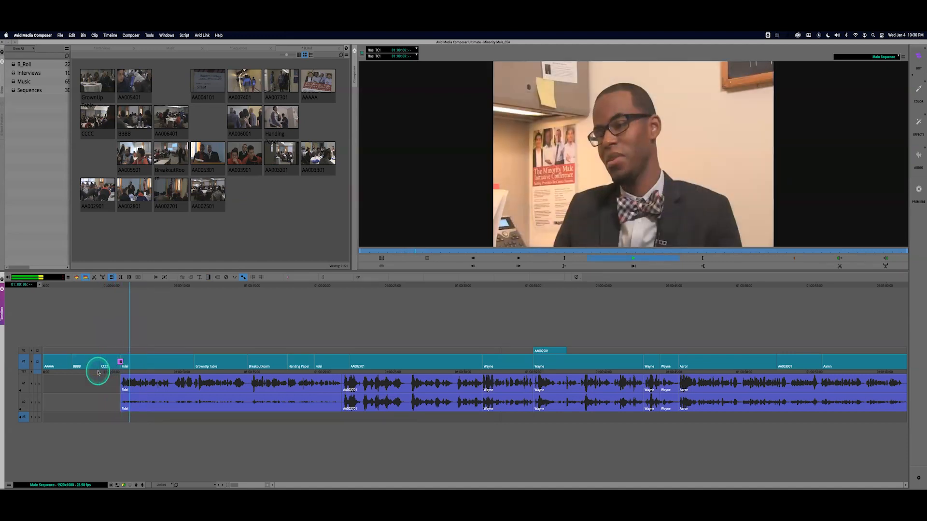
key(space)
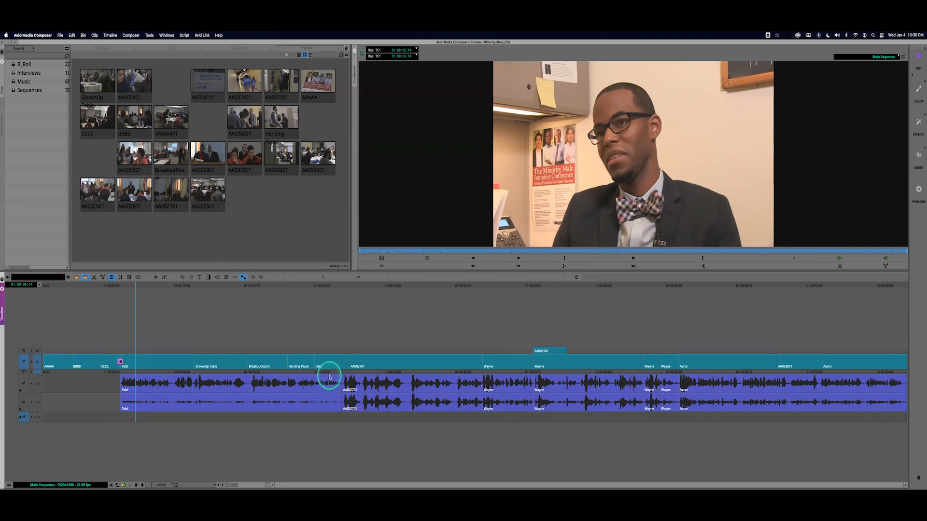
Park the playhead at the cut between the interview clip and AA002701, on 01:00:21:19
drag(328, 373, 345, 371)
key(space)
key(space)
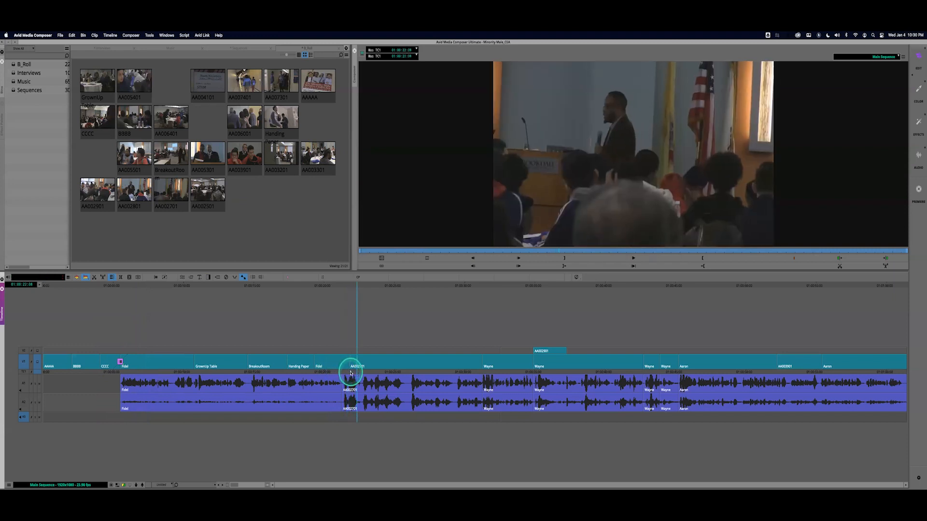
click(350, 373)
click(349, 373)
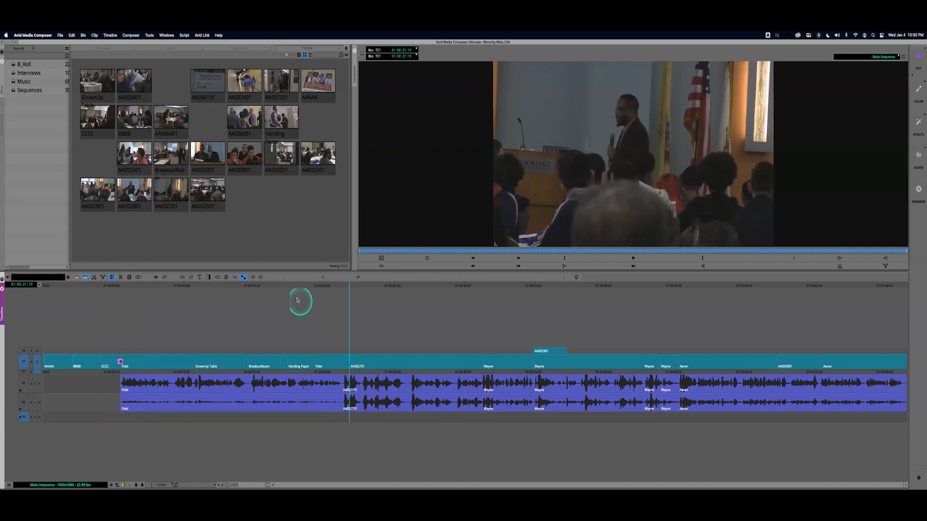
Add a 48-frame Quick Transition dissolve at the cut between the interview clip and AA002701
click(210, 277)
click(468, 236)
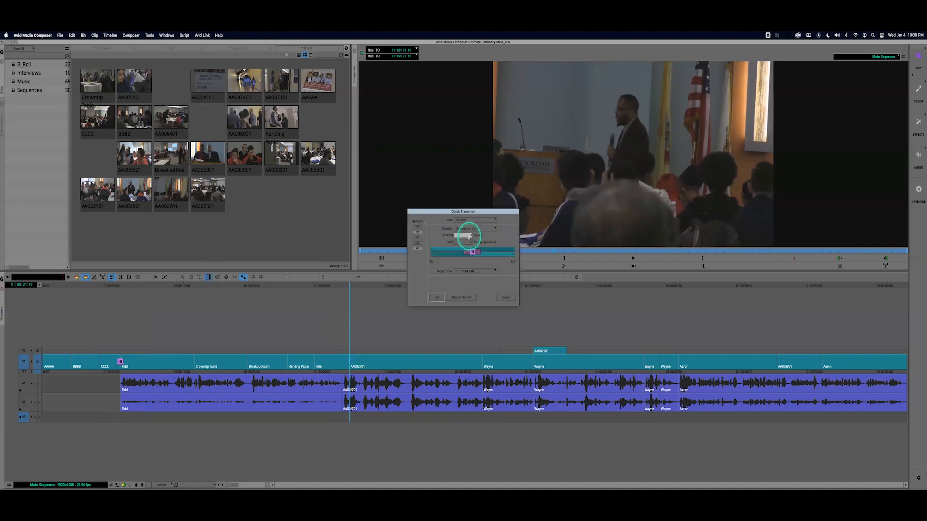
click(469, 235)
drag(466, 235, 486, 237)
text(48)
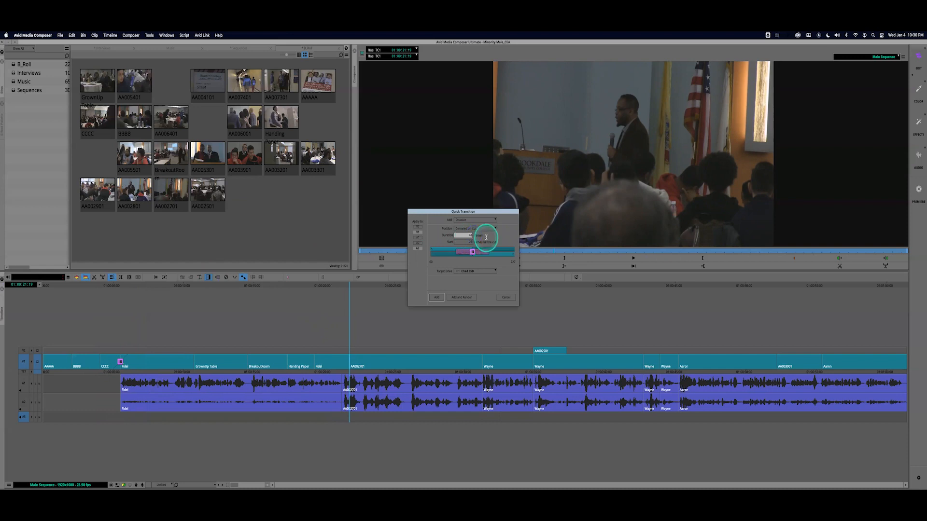
click(437, 298)
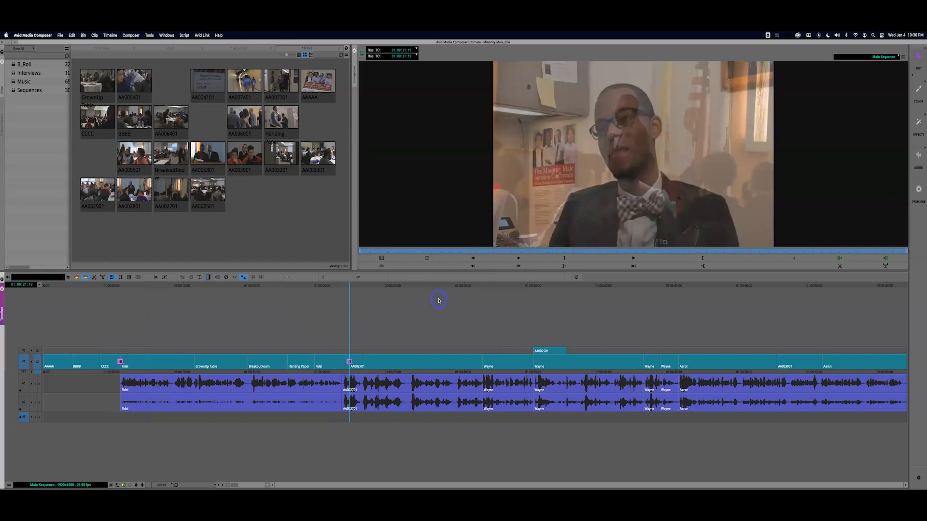
Play through the dissolve from the interview clip into AA002701 to check how it looks
click(326, 372)
key(space)
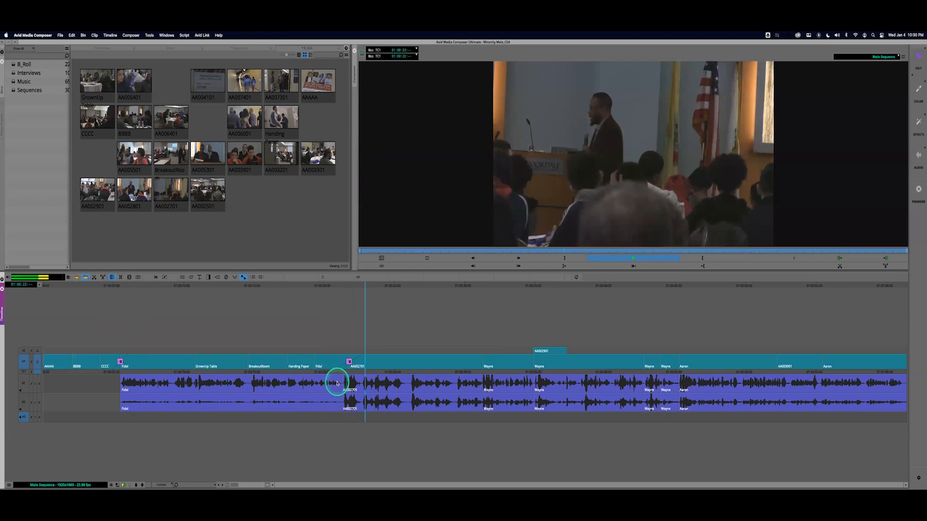
key(space)
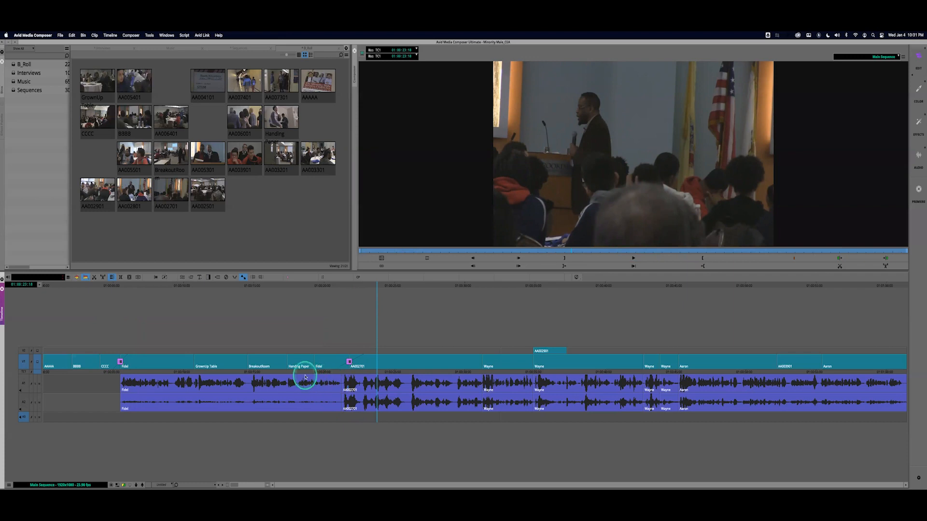
Set up a Fade from Color Quick Transition at the start of the AAAAA clip, and dismiss the dialog without adding it
click(44, 372)
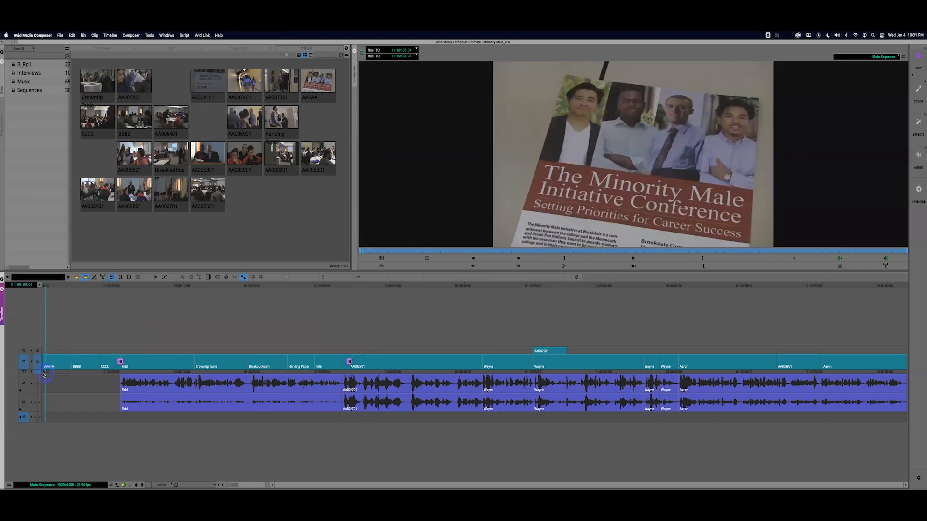
click(42, 372)
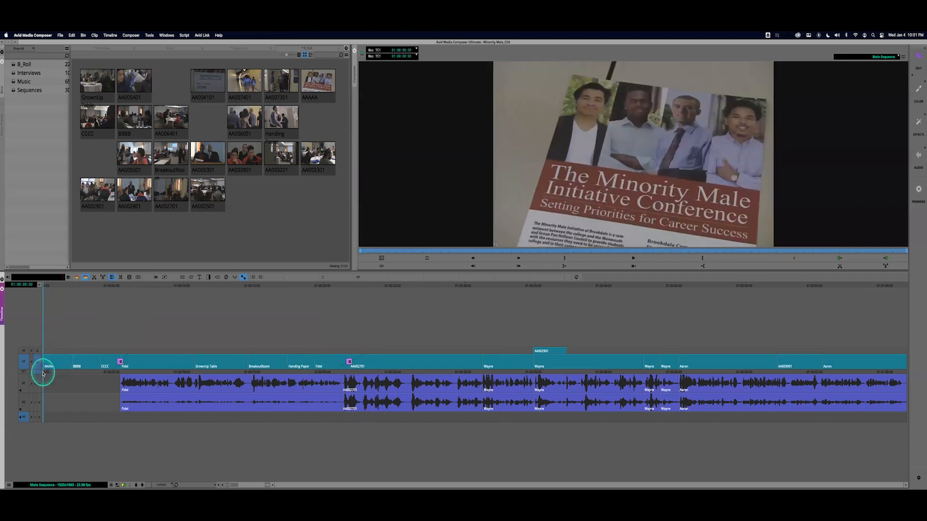
click(209, 277)
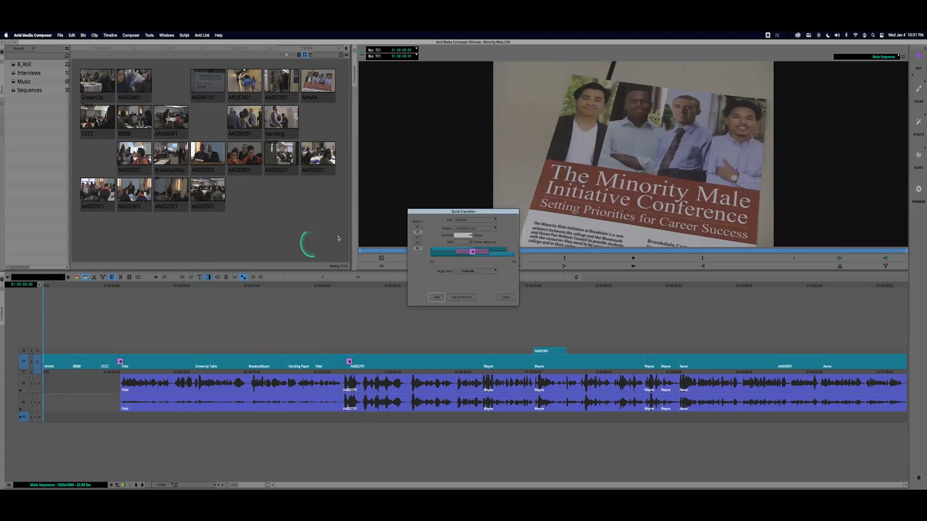
click(486, 223)
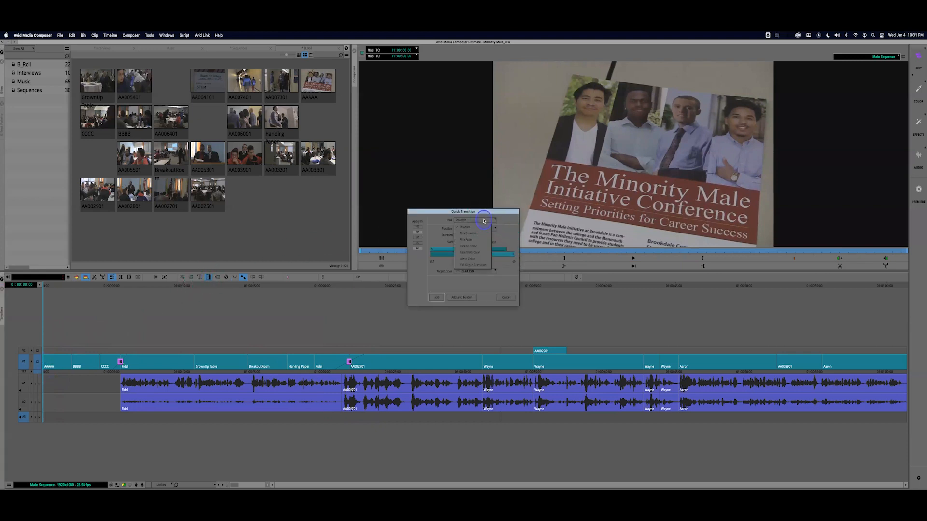
click(478, 253)
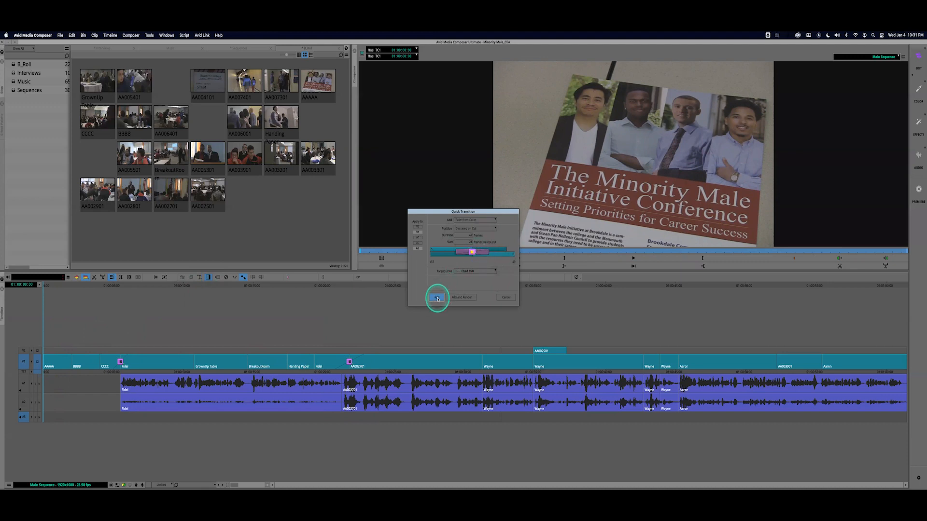
click(453, 298)
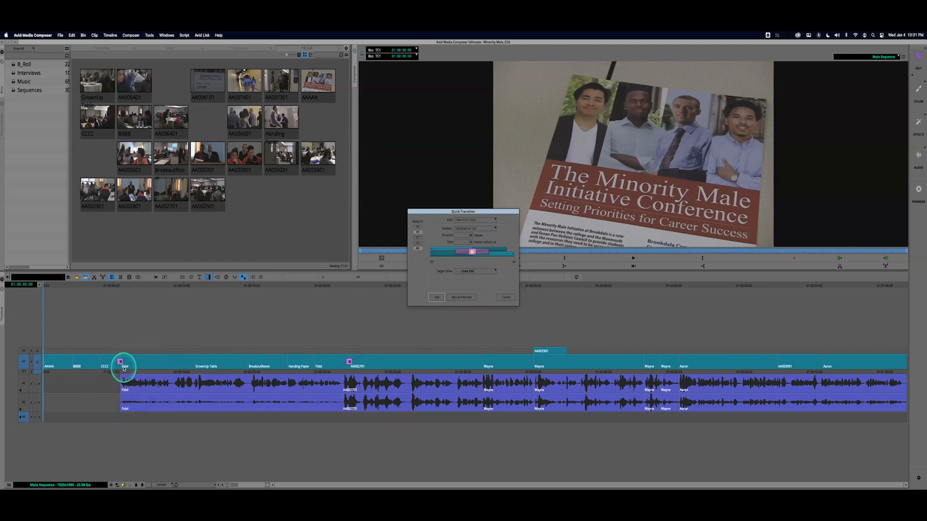
click(504, 297)
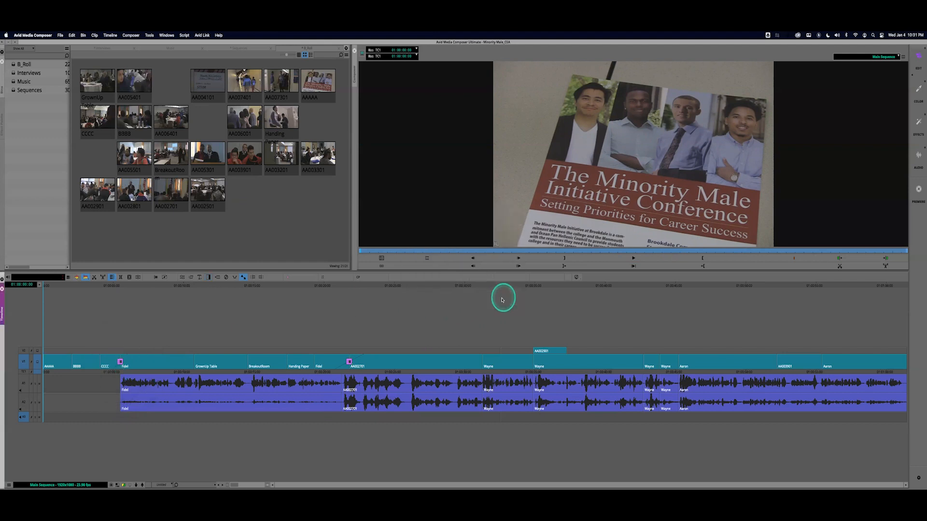
Step frame by frame from the CCCC clip into the first interview clip to examine how the dissolve blends the two shots
click(107, 374)
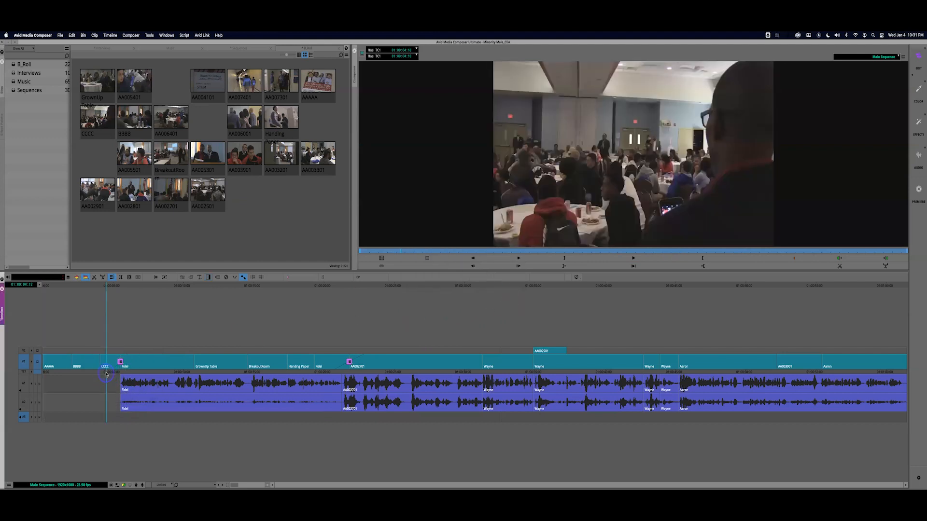
key(Right)
key(Right)
key(Right)
key(Right)
key(Right)
key(Right)
key(Right)
key(Right)
key(Right)
key(Right)
key(Right)
key(Right)
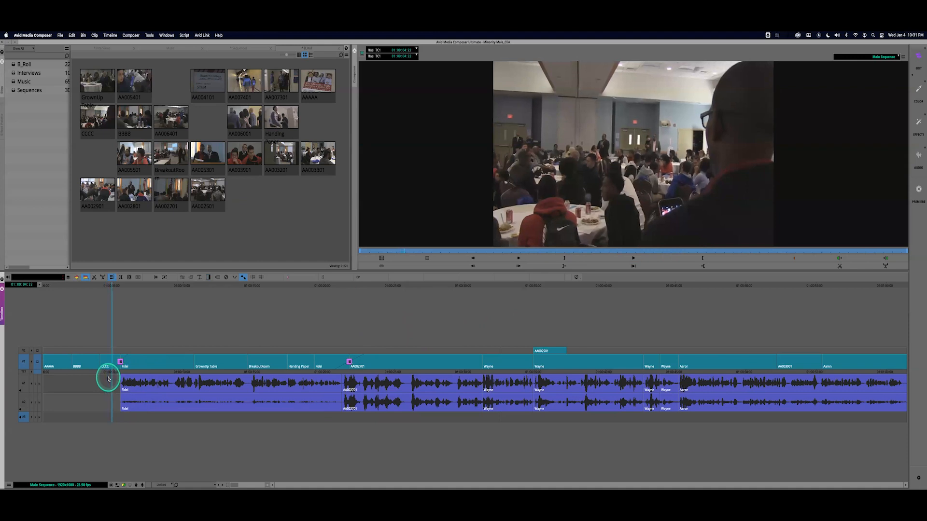
key(Left)
key(Right)
key(Right)
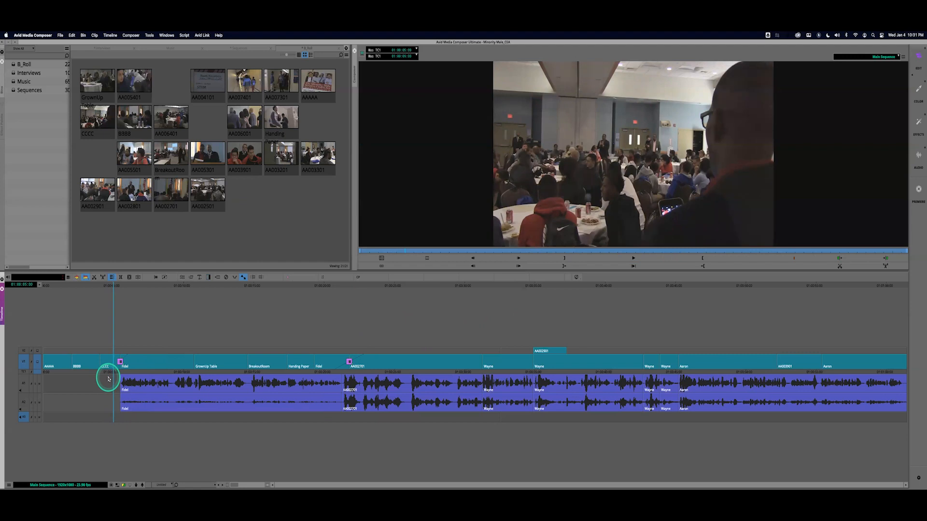
key(Right)
key(Right)
key(Right)
key(Right)
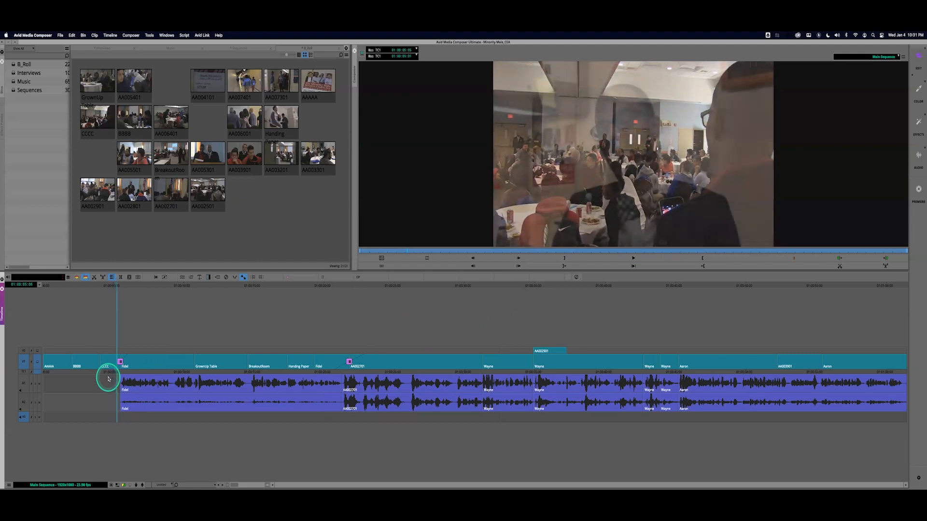
key(Right)
key(Right)
key(Right)
key(Right)
key(Right)
key(Right)
key(Right)
key(Right)
key(Right)
key(Right)
key(Right)
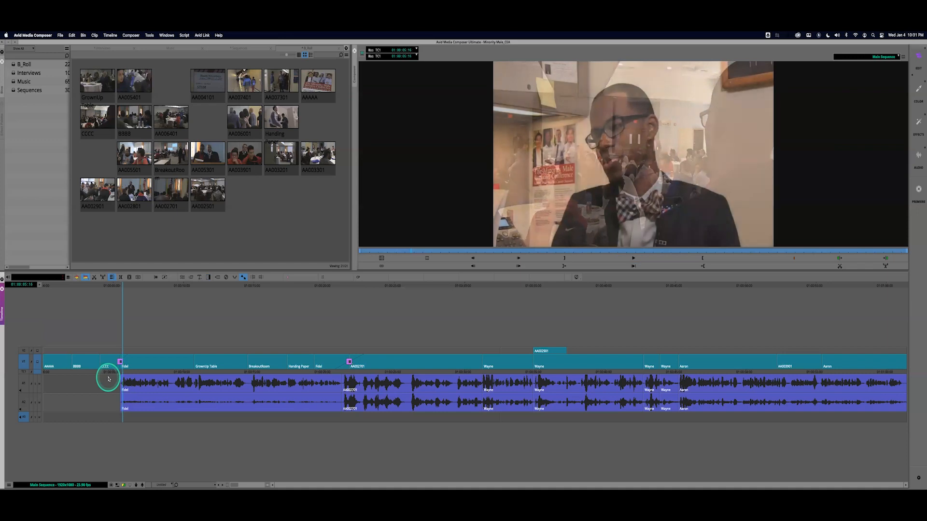
key(Right)
key(Right)
key(Right)
key(Right)
key(Right)
key(Right)
key(Right)
key(Right)
key(Right)
key(Right)
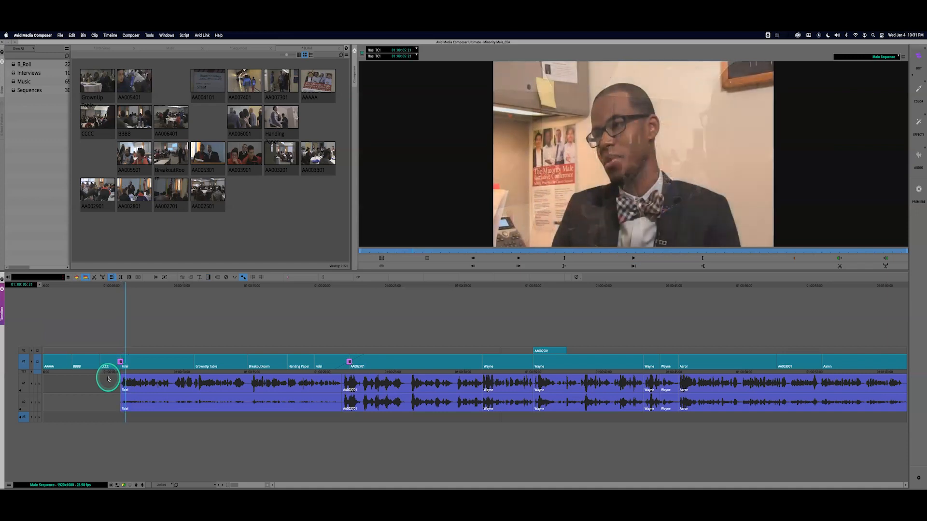
key(Right)
key(Right)
key(Right)
key(Right)
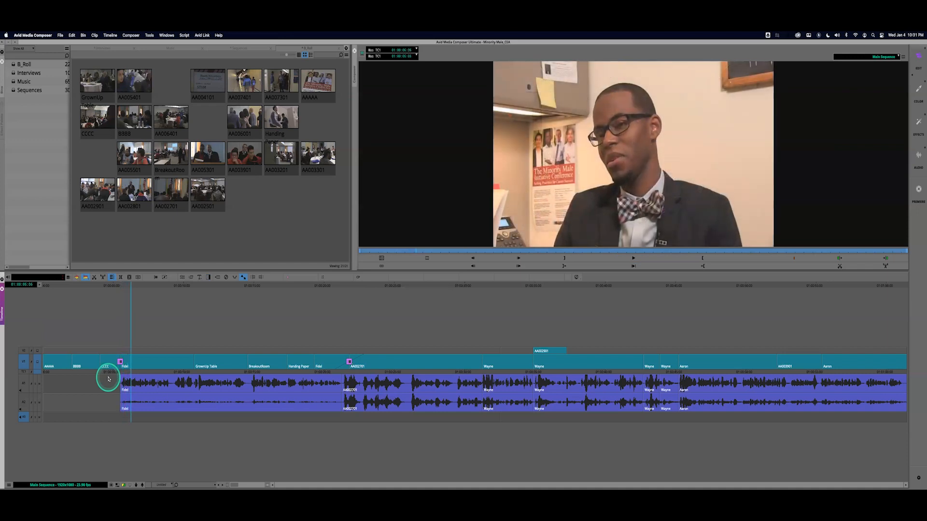
Replay the dissolve after the CCCC clip from the end of BBBB, and return the playhead to 01:00:03:16
click(95, 372)
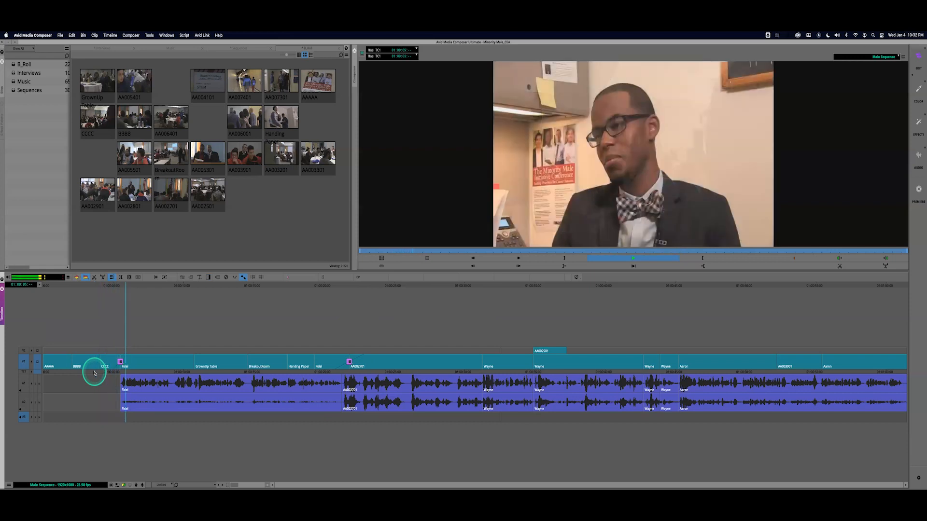
click(94, 373)
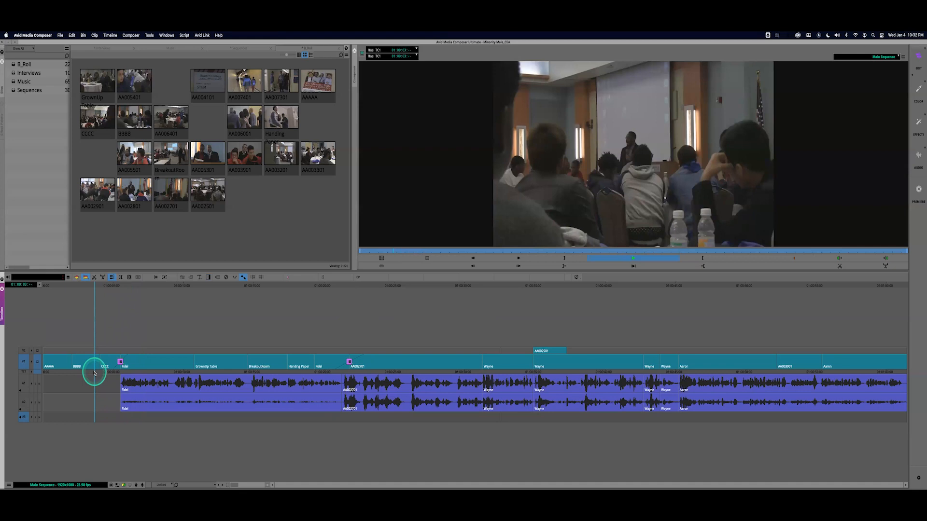
key(space)
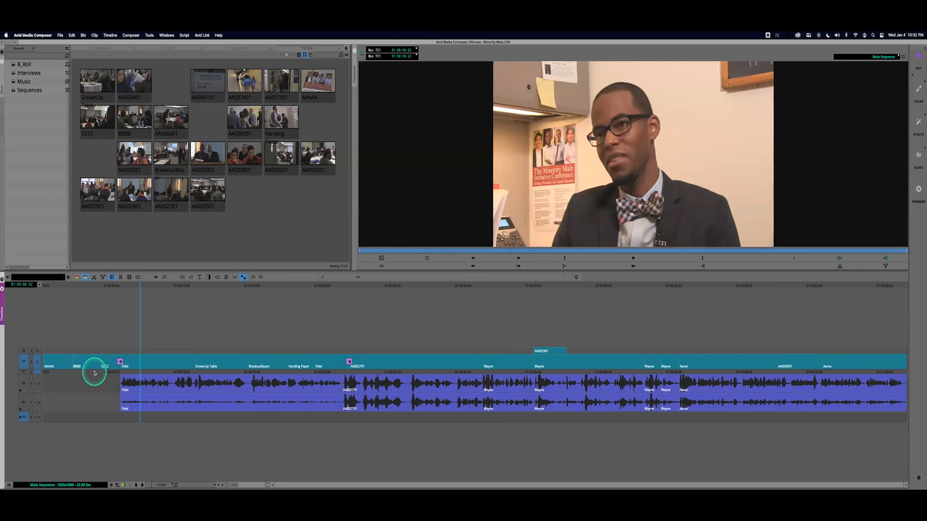
click(94, 372)
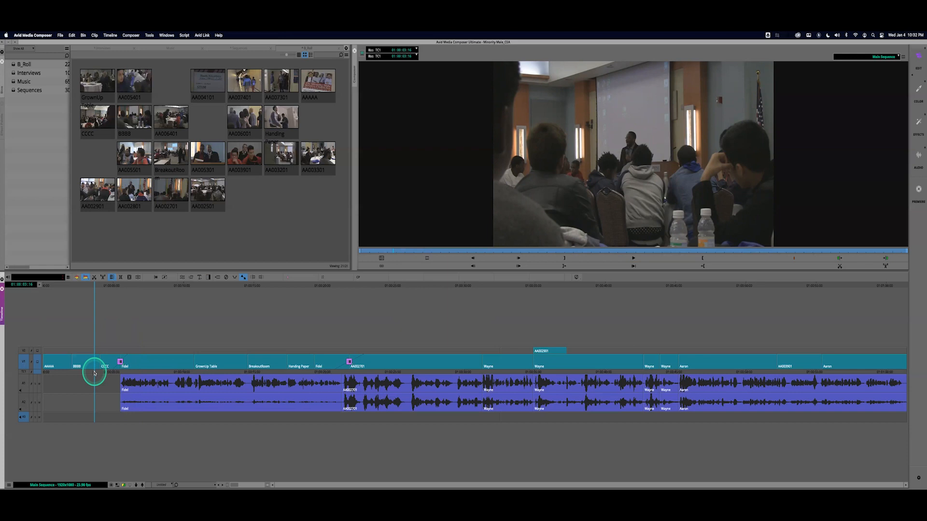
Play through the dissolve after CCCC, and examine the Video format column of the B_Roll bin in text view before restoring frame view
key(space)
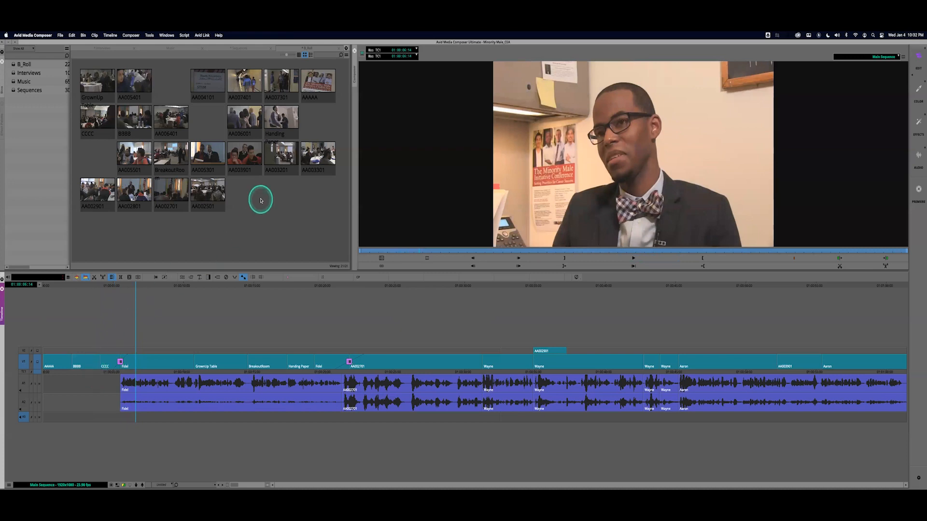
click(301, 54)
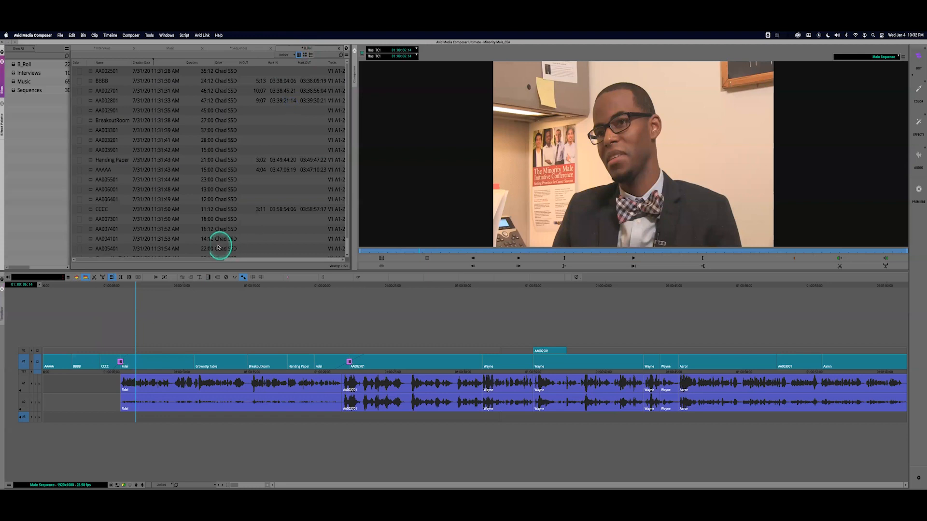
drag(213, 262, 289, 248)
click(259, 166)
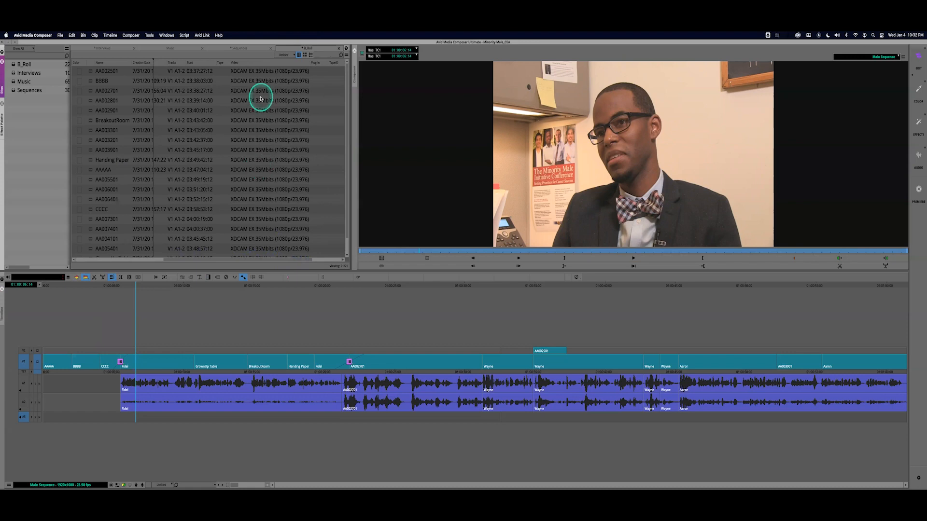
click(304, 55)
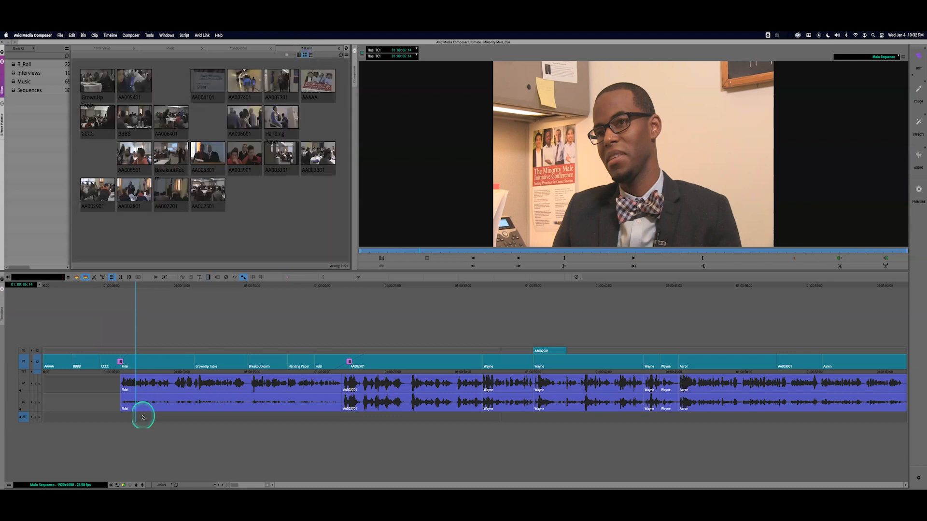
Scrub from the CCCC clip into the interview clip to examine the frames inside the dissolve
click(107, 372)
mouse_move(109, 372)
mouse_down()
mouse_move(126, 372)
mouse_move(117, 372)
mouse_up()
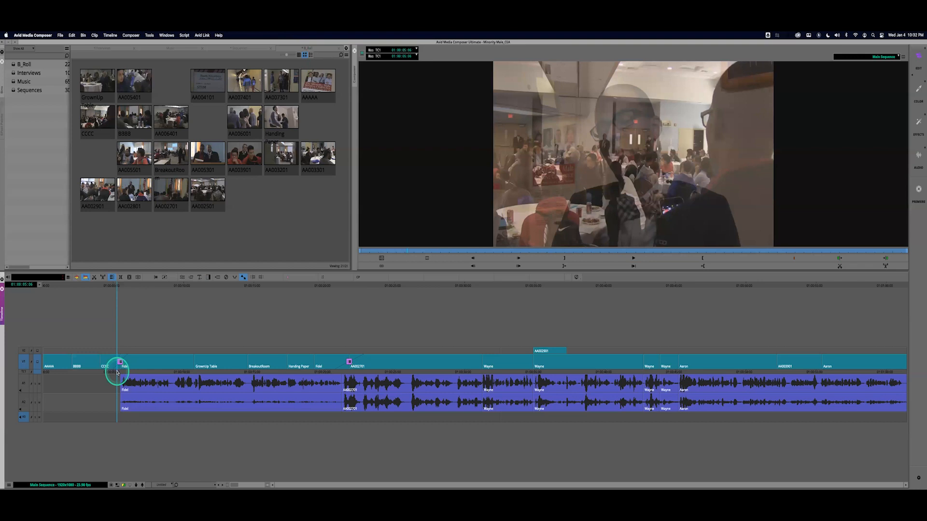
drag(117, 372, 121, 372)
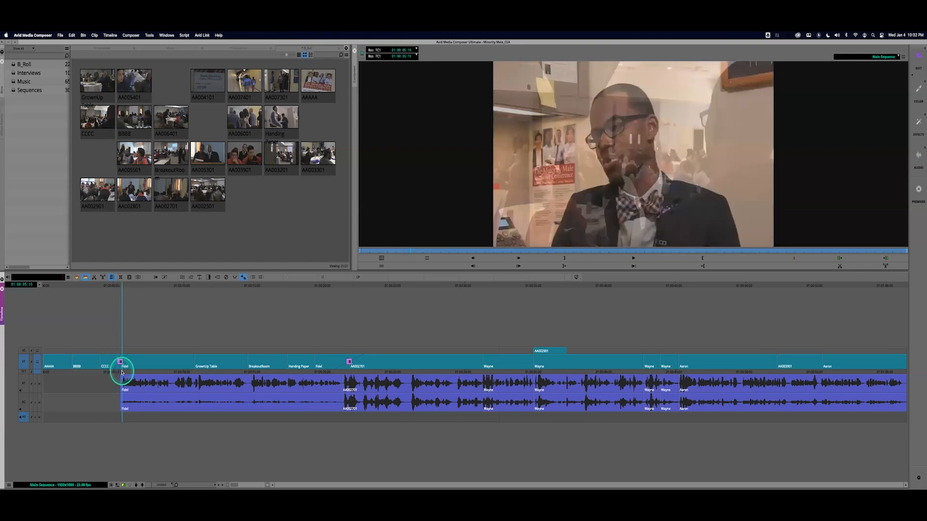
click(119, 361)
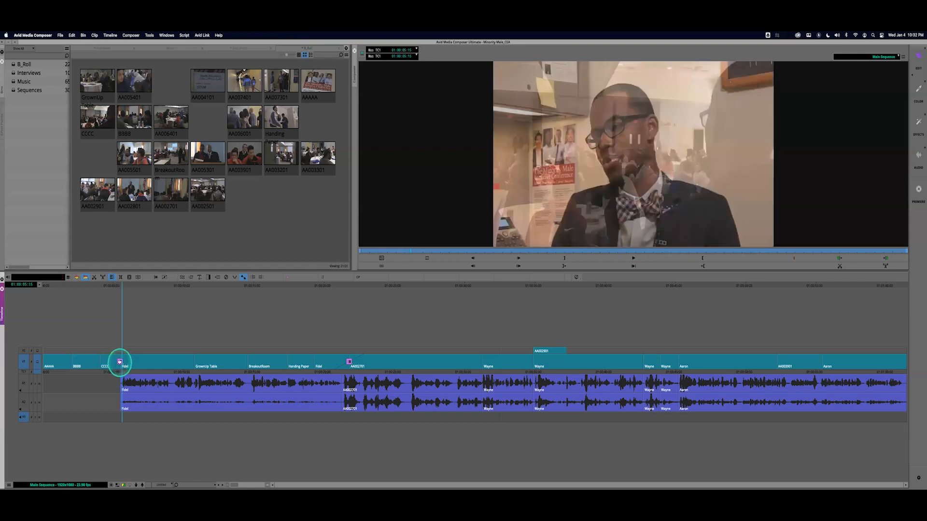
double_click(120, 362)
click(118, 362)
click(76, 277)
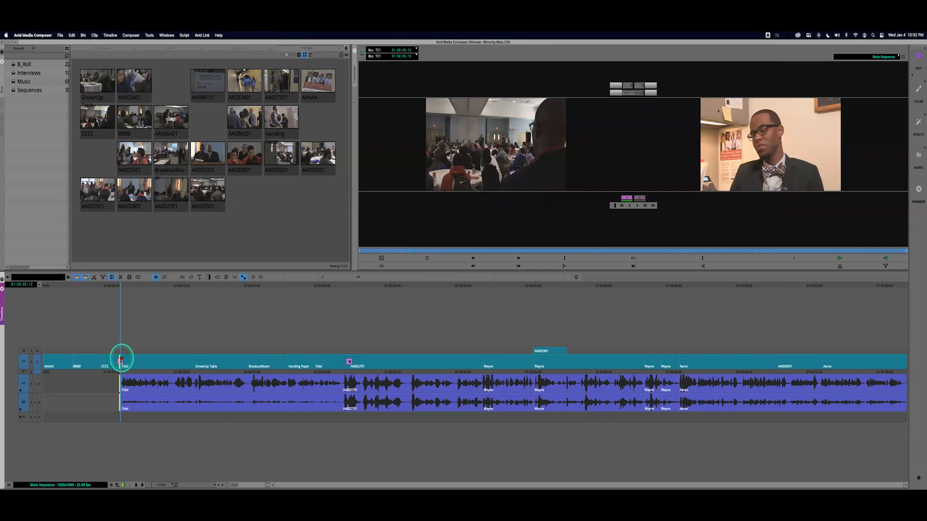
click(128, 376)
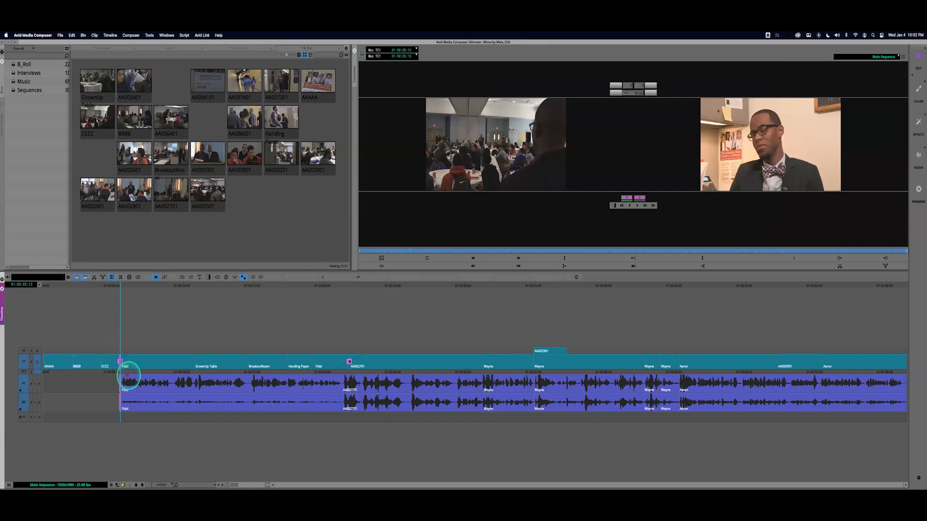
click(128, 363)
click(120, 363)
click(124, 372)
Park the playhead at 01:00:05:11 and remove the dissolve at the cut after the CCCC clip
click(121, 372)
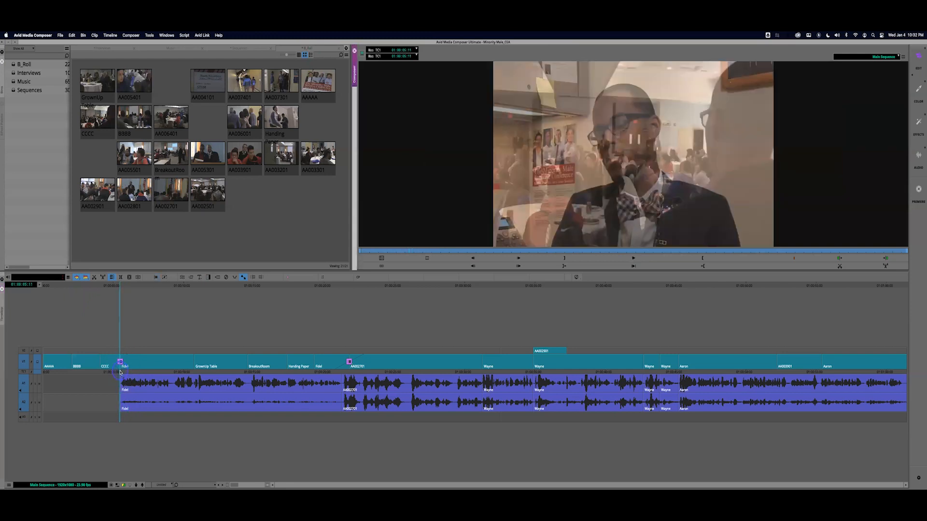
click(227, 278)
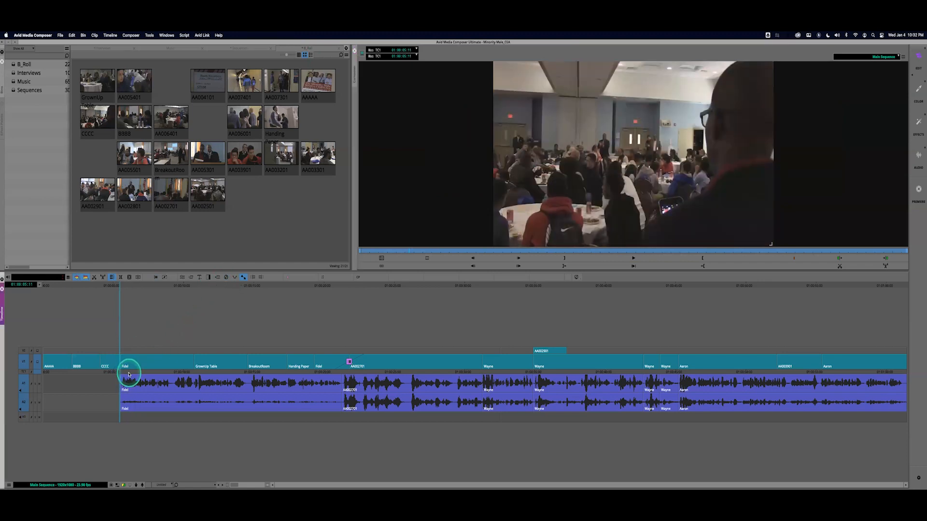
Add and render a Dissolve centered on the cut after CCCC with Quick Transition, applied to the V1 video track only
click(121, 372)
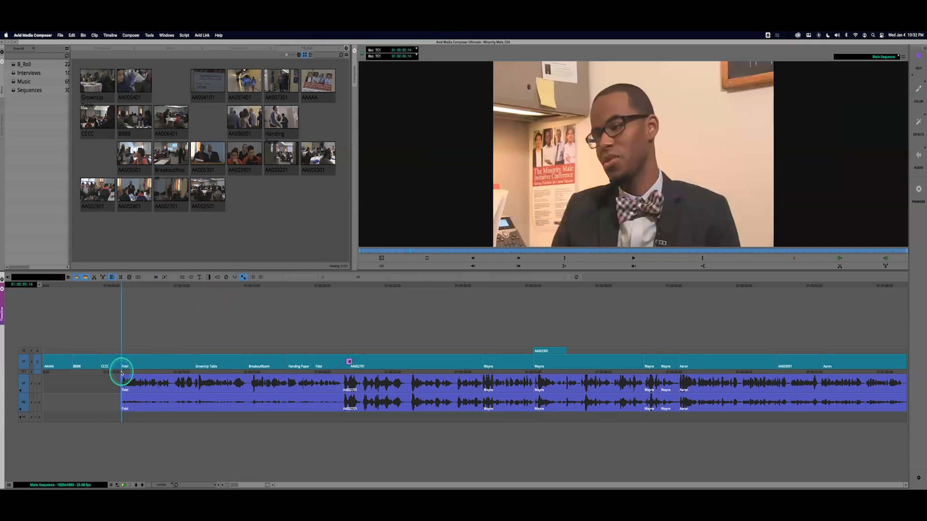
click(209, 278)
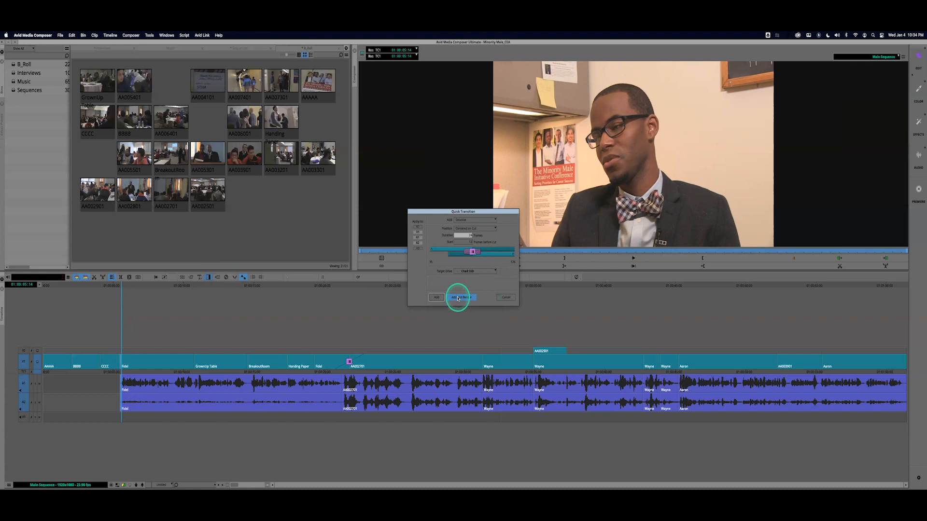
click(419, 243)
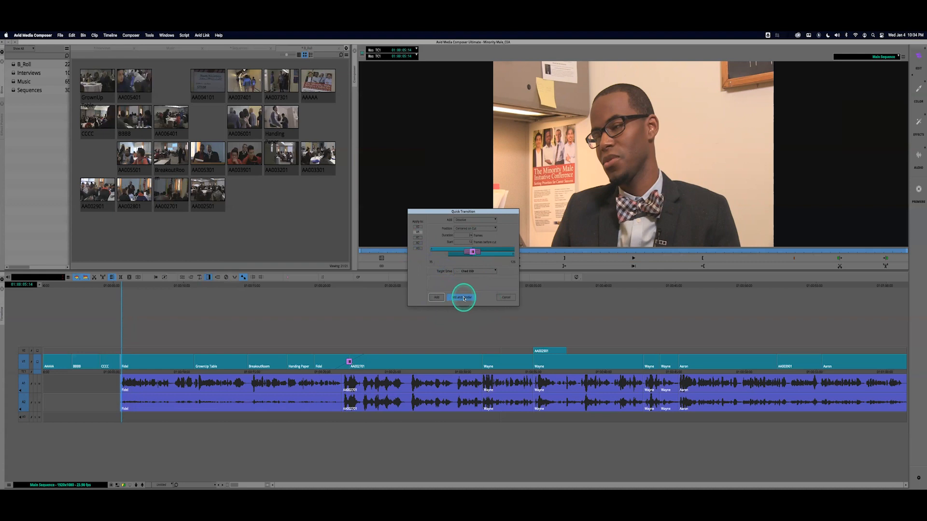
click(463, 298)
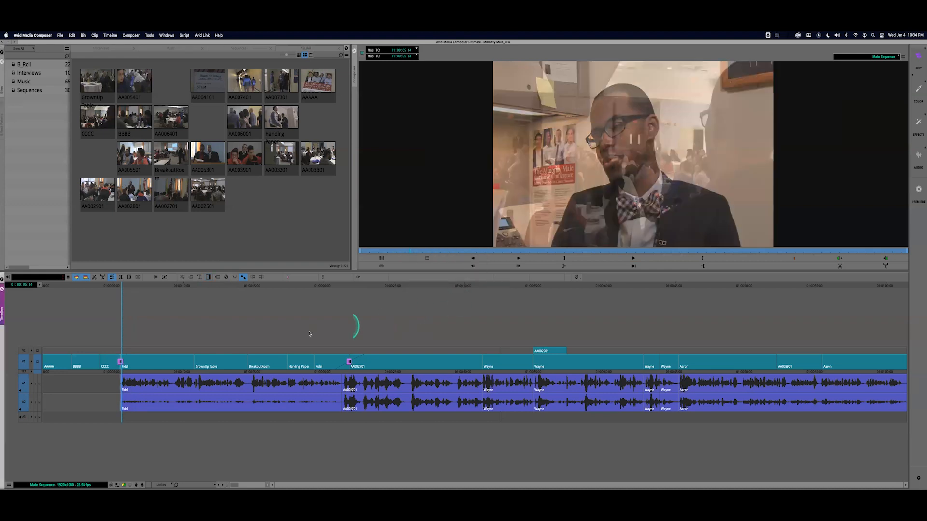
Scrub from CCCC into the interview clip to examine the rendered dissolve, with the segment selection cleared
drag(113, 373, 100, 371)
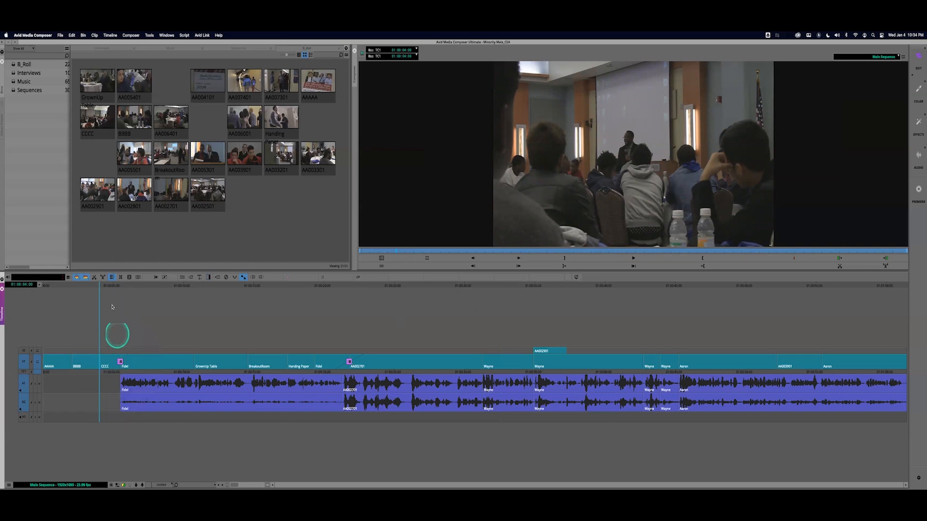
click(120, 362)
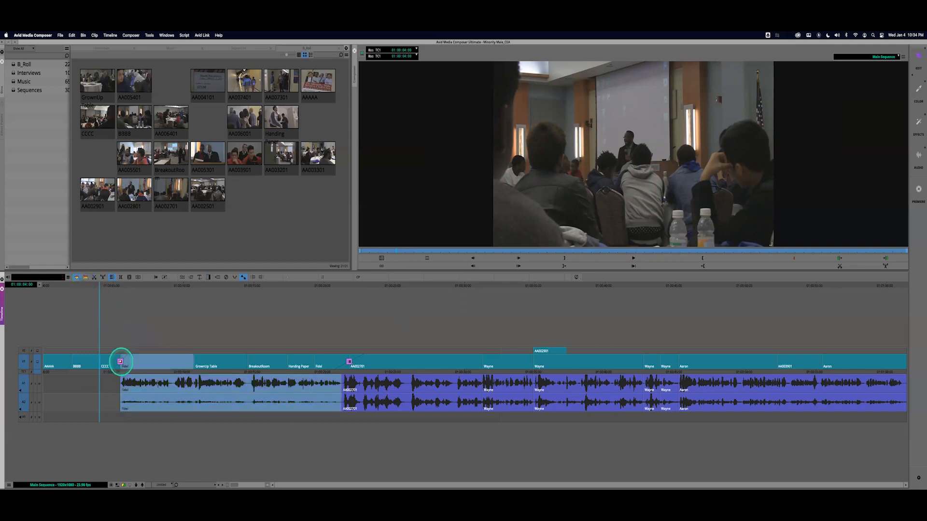
click(117, 362)
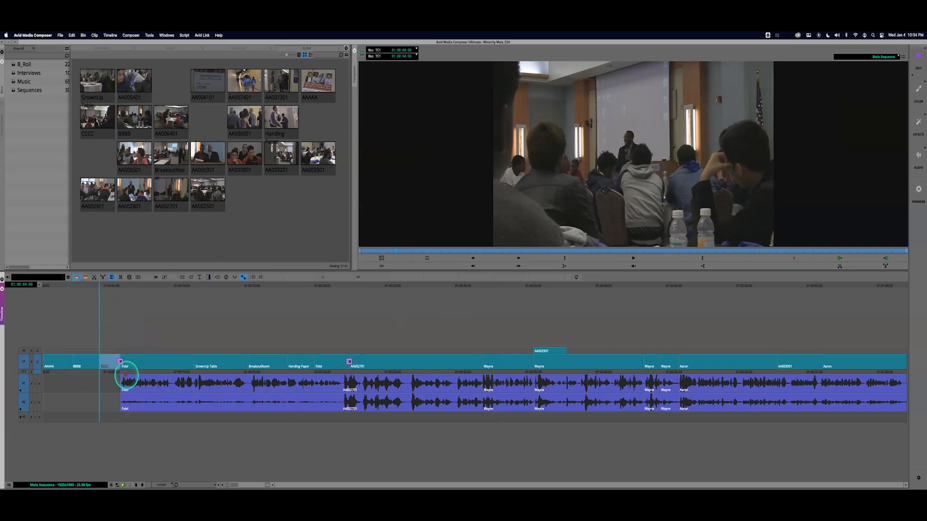
click(77, 279)
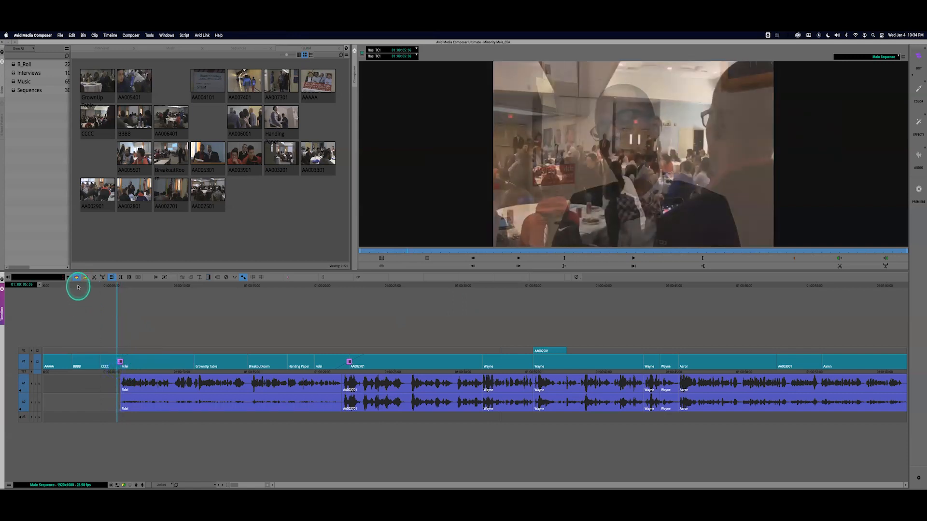
drag(118, 370, 120, 371)
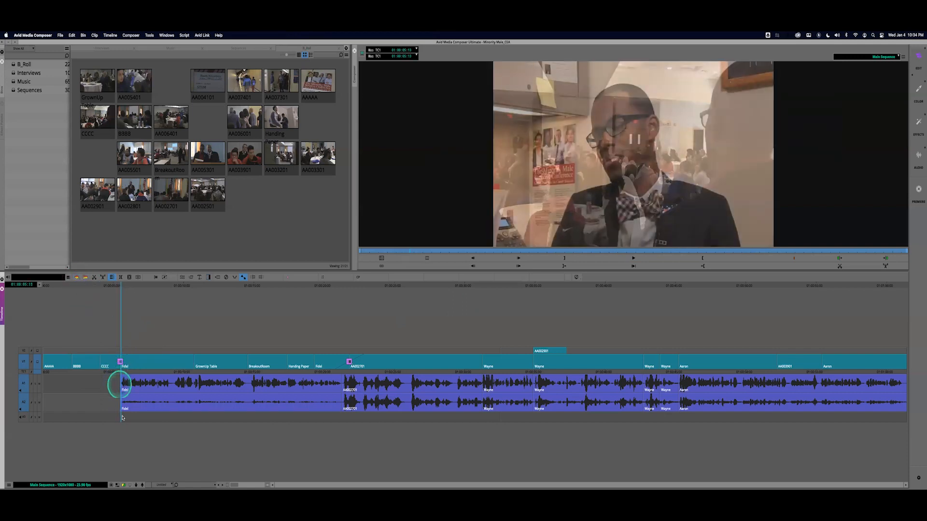
Switch to Finder and open folder 1 inside Avid MediaFiles/MXF on the external SSD to find the rendered effect media
click(267, 477)
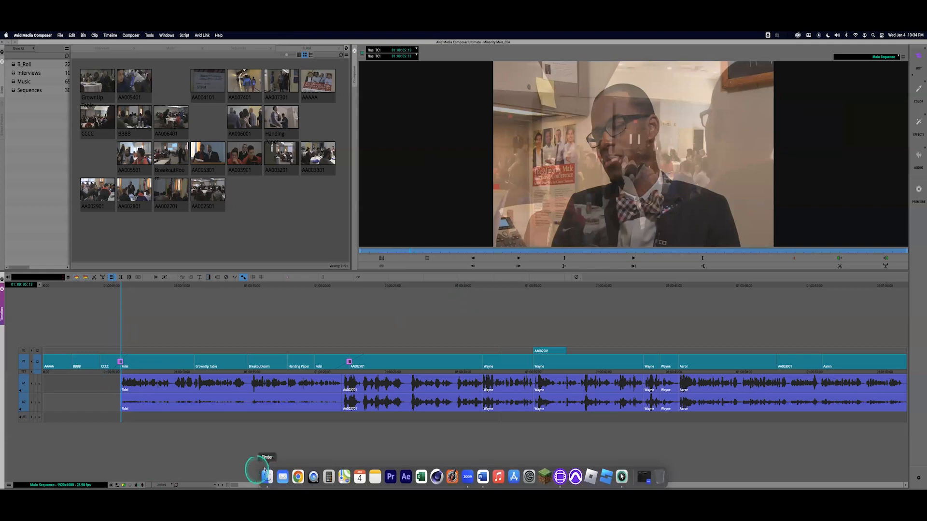
click(291, 431)
scroll(392, 328, up, 3)
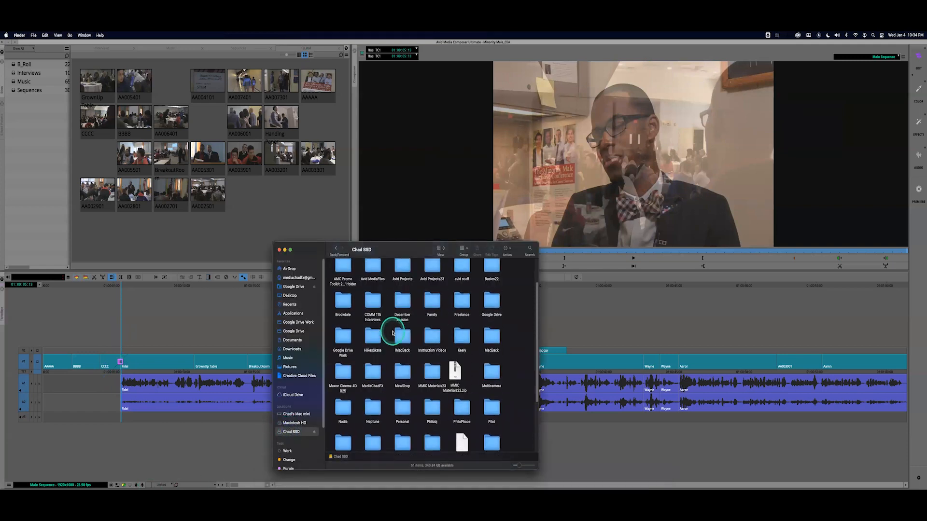
click(376, 273)
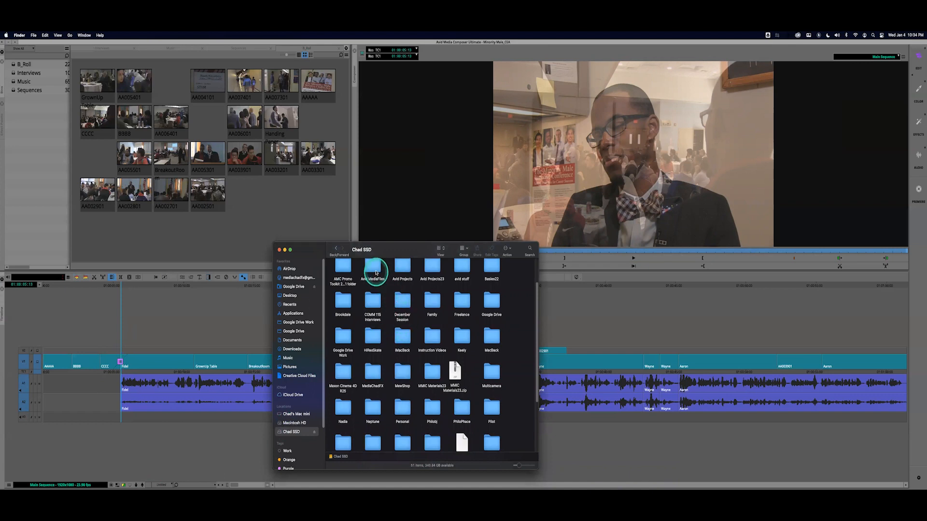
double_click(376, 273)
click(344, 275)
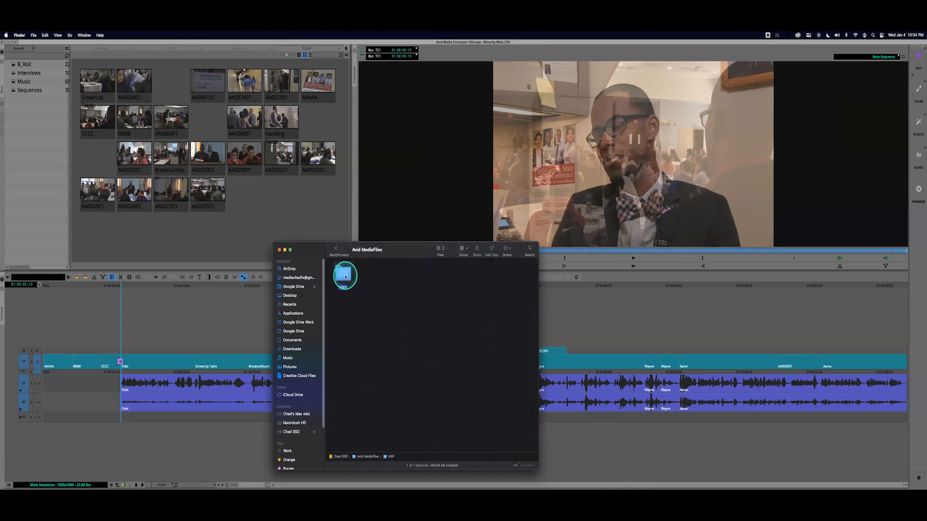
double_click(346, 276)
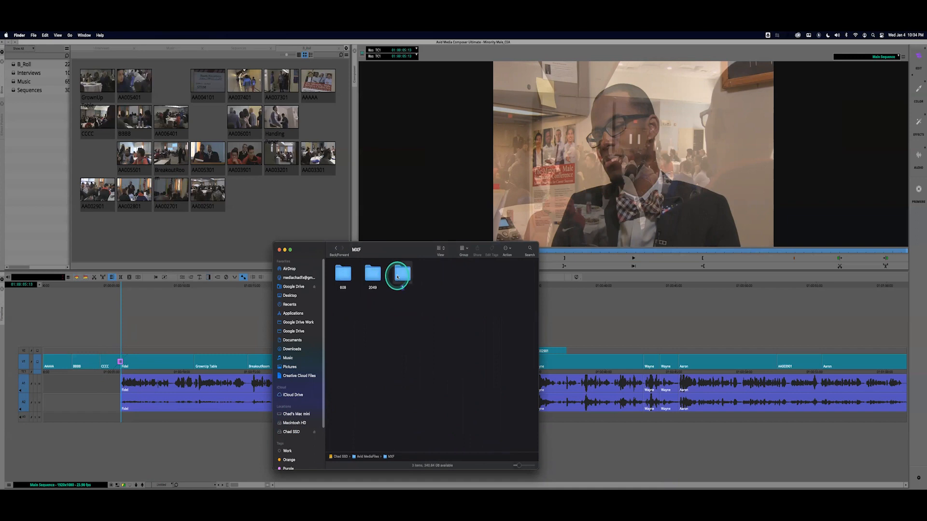
double_click(397, 277)
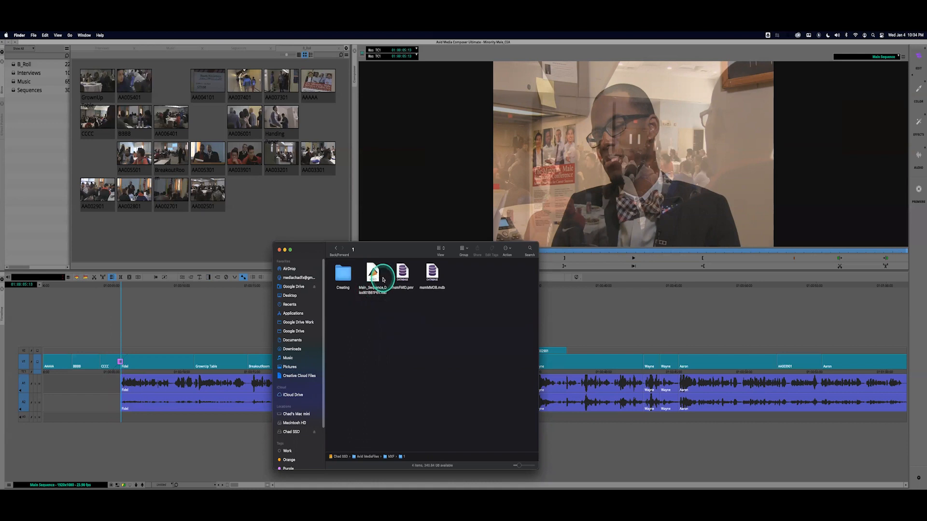
Show the folder as a list to inspect the Main_Sequence media file's date and size, and close the Finder window
click(440, 248)
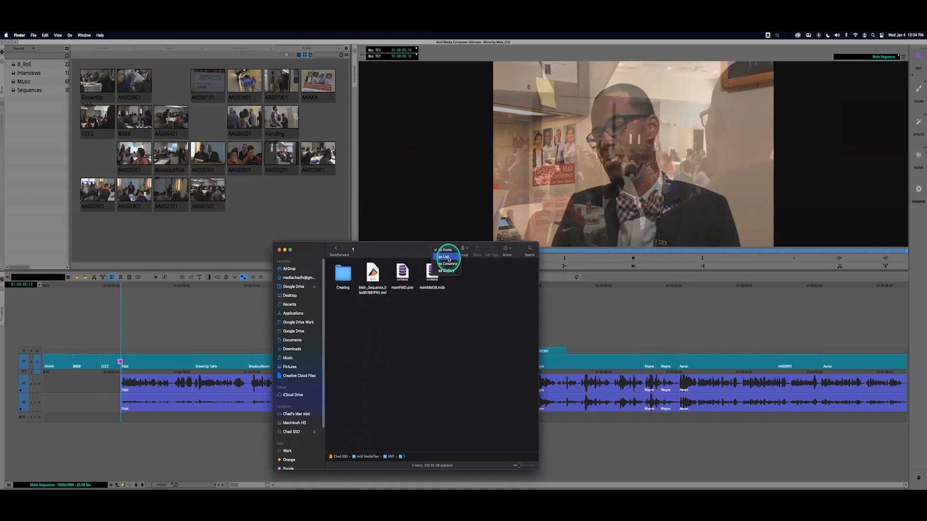
click(448, 258)
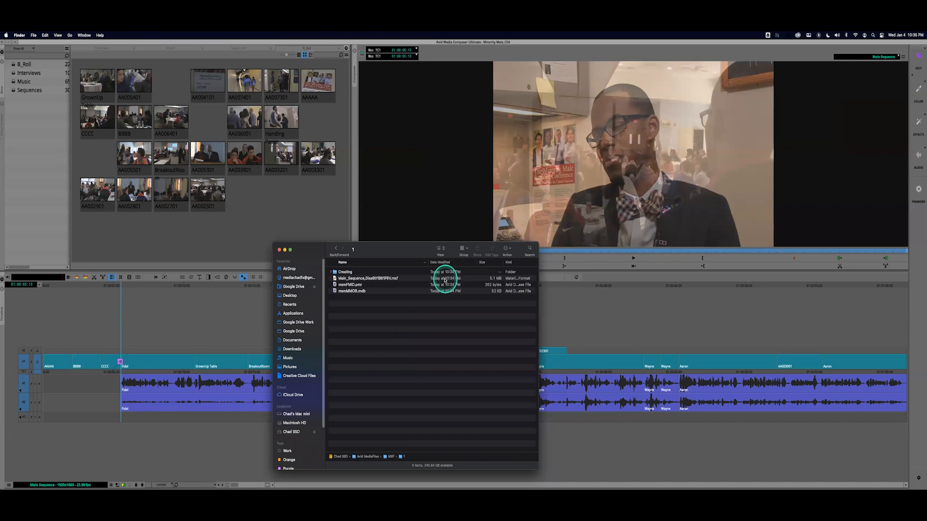
click(335, 250)
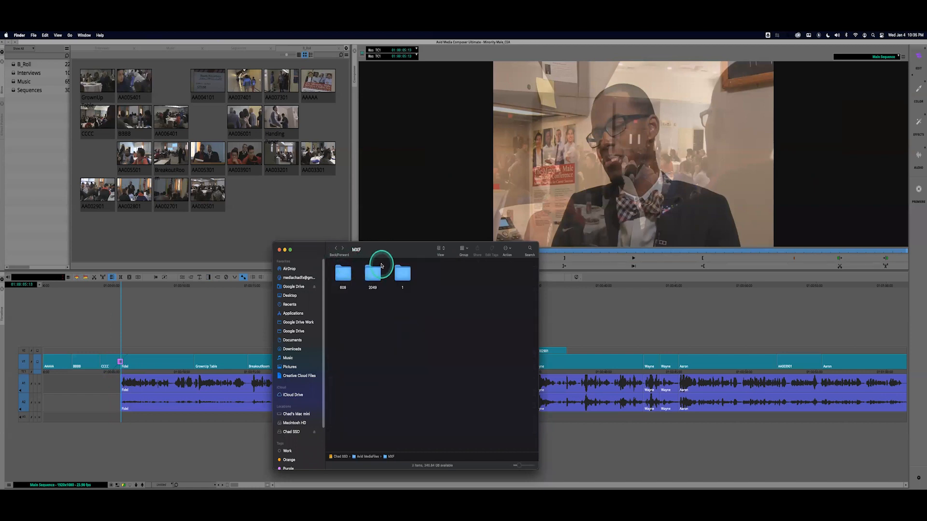
click(280, 249)
Scrub through the rendered dissolve after CCCC again, and undo adding it
click(121, 372)
click(121, 371)
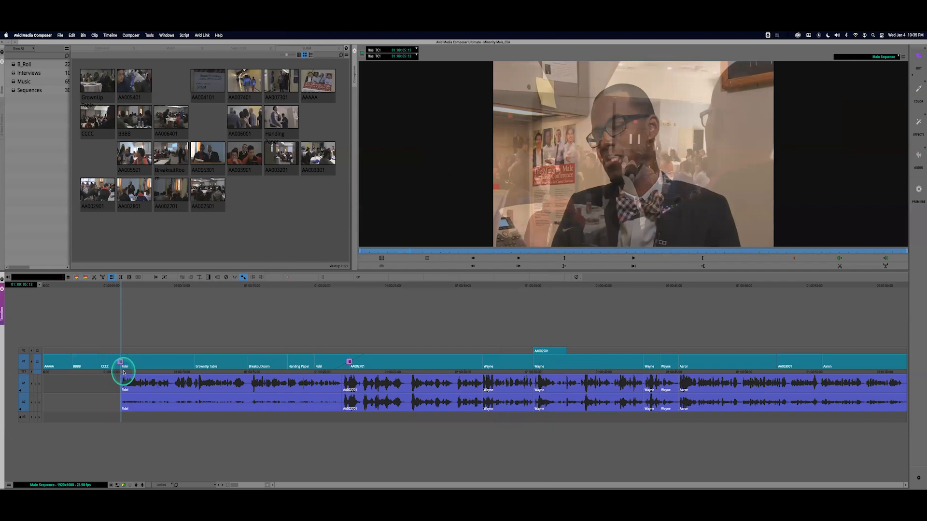
click(114, 371)
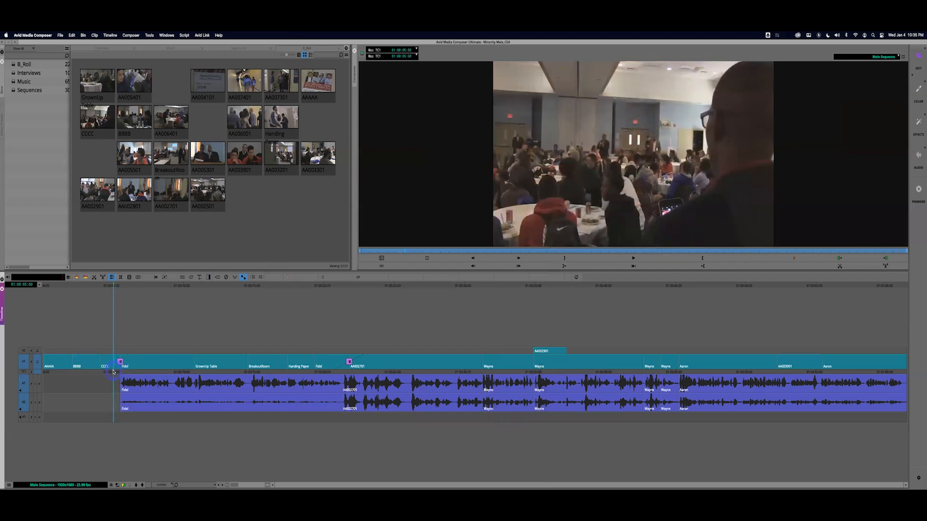
drag(113, 372, 120, 374)
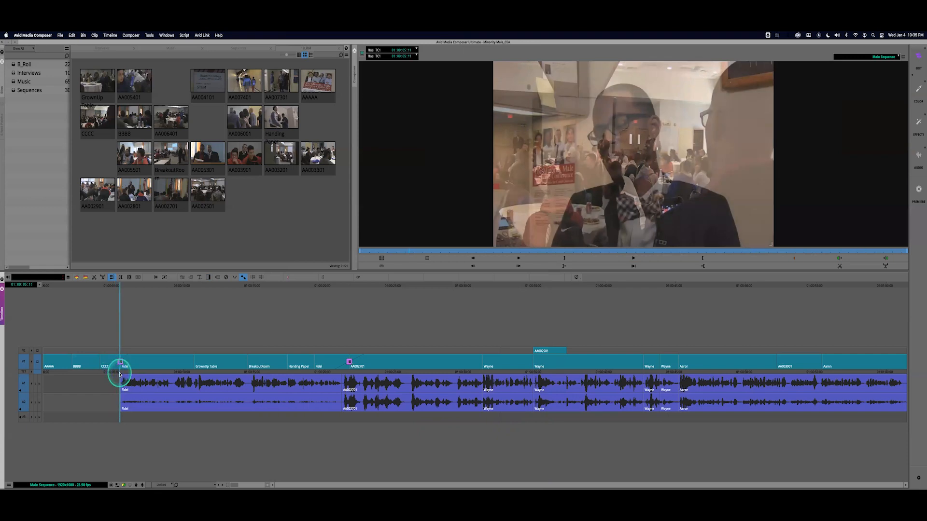
key(super+z)
Add a Dissolve centered on the cut after CCCC to V1, A1 and A2 with Quick Transition, without rendering it
drag(120, 375, 121, 373)
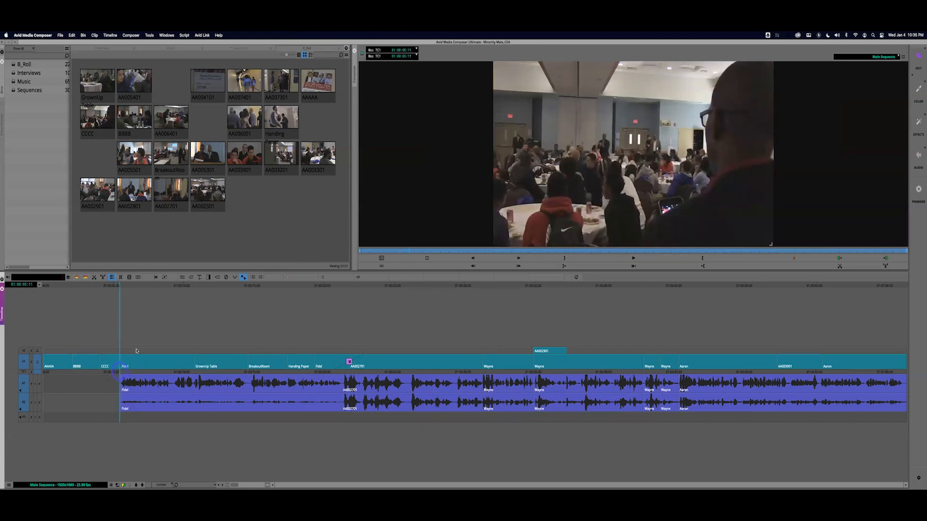
click(209, 279)
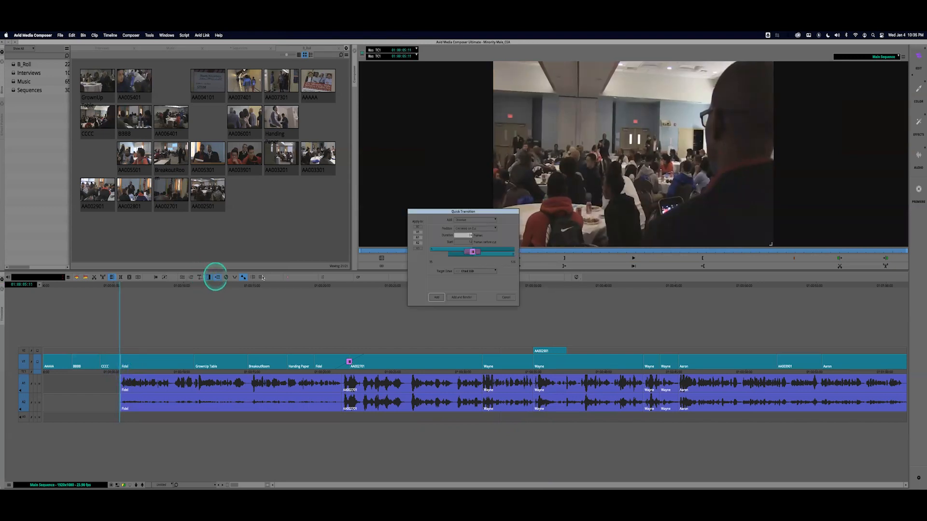
click(438, 293)
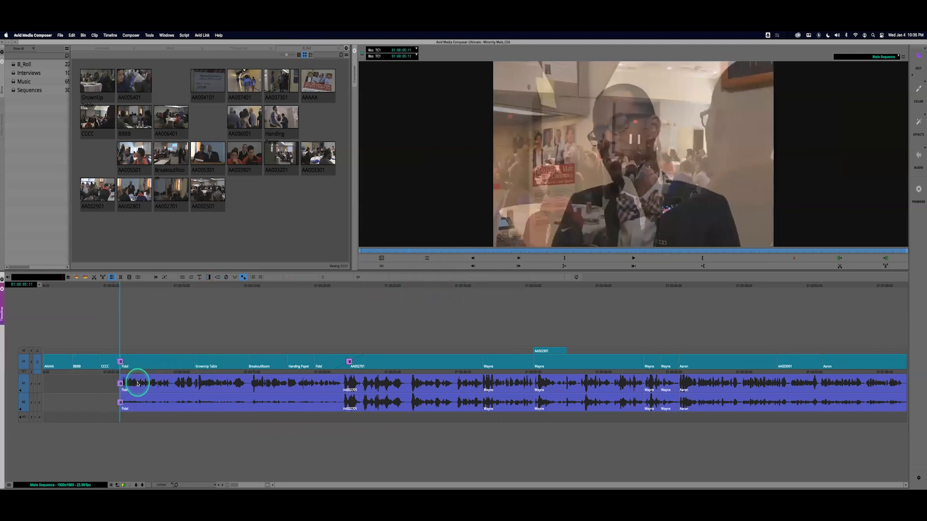
Play the sequence from within CCCC through the cut to review the unrendered video and audio dissolves
click(112, 372)
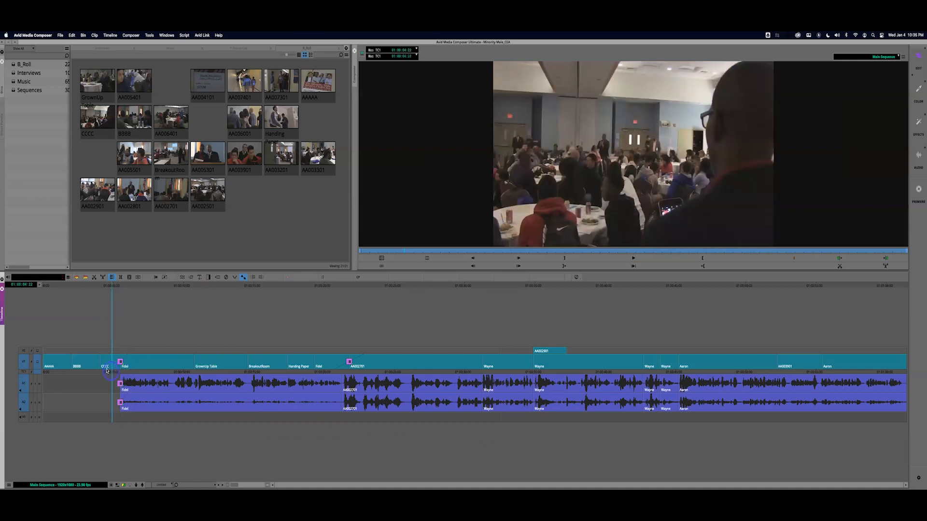
drag(107, 372, 102, 370)
key(space)
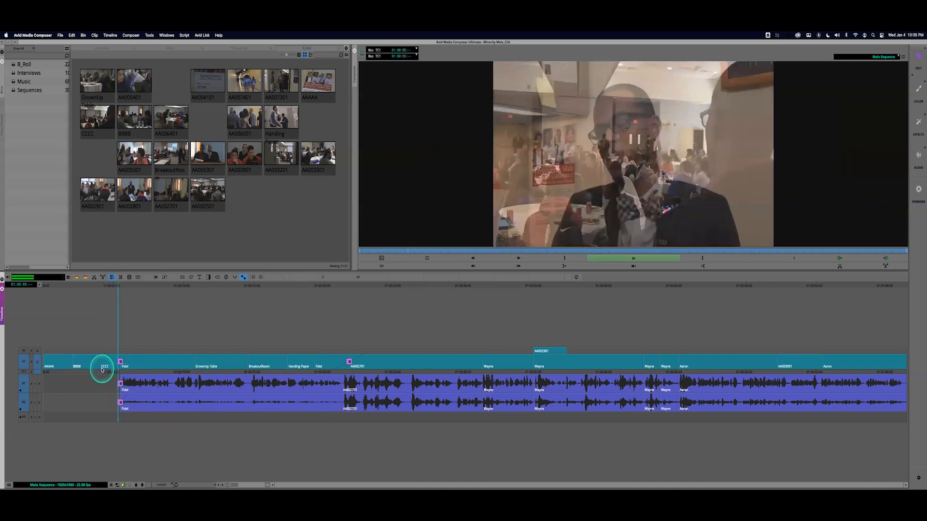
Remove the dissolves at the cut after CCCC and add a Dissolve to V1 only, excluding A1 and A2, without rendering it
click(119, 373)
mouse_move(120, 372)
mouse_down()
mouse_move(110, 372)
mouse_move(120, 372)
mouse_up()
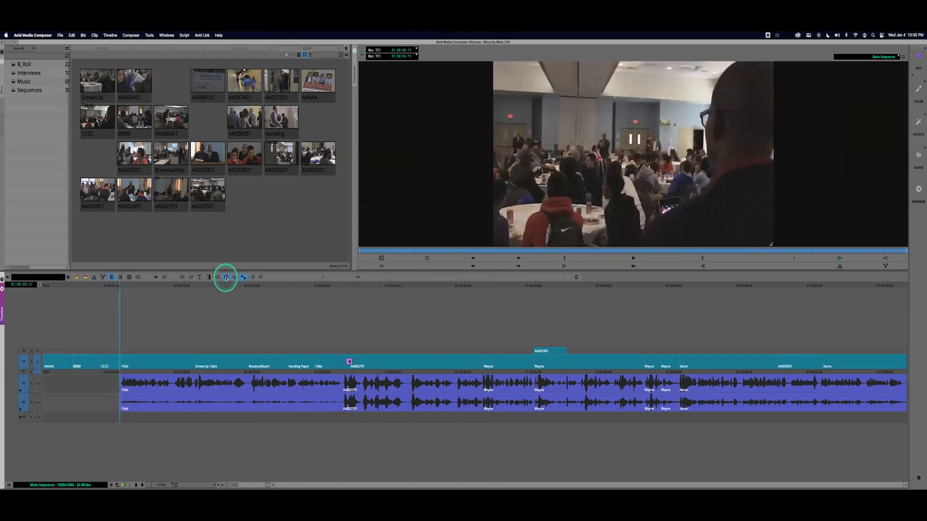
click(226, 278)
click(416, 234)
click(416, 237)
click(436, 297)
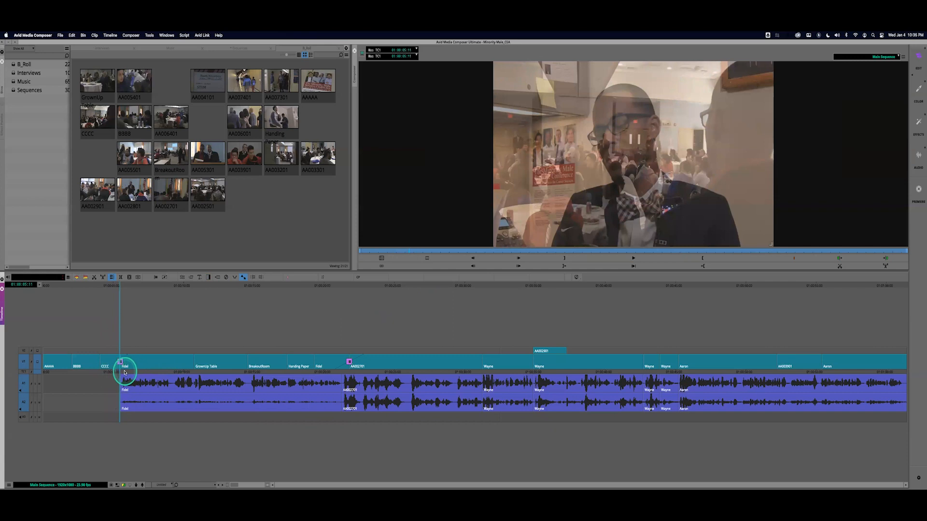
Play from the end of CCCC across the cut to review the video-only dissolve
drag(125, 372, 110, 374)
key(l)
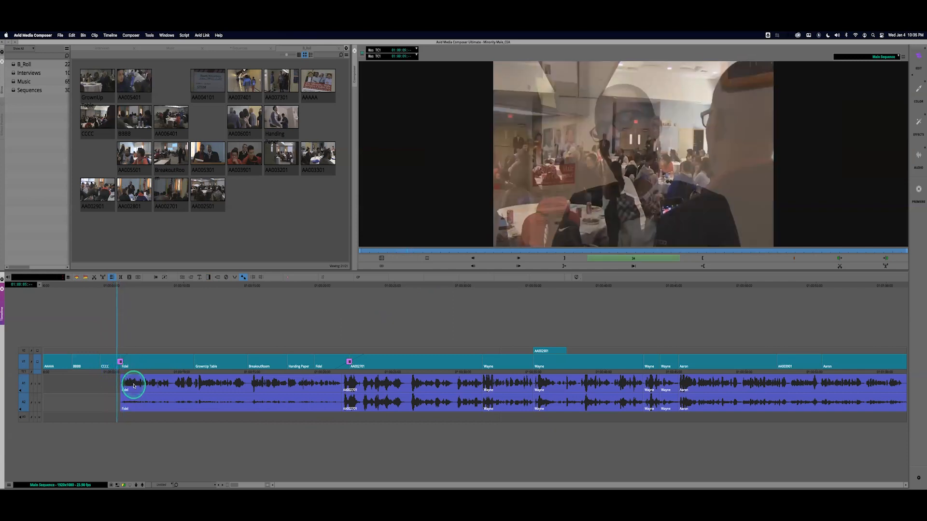
key(k)
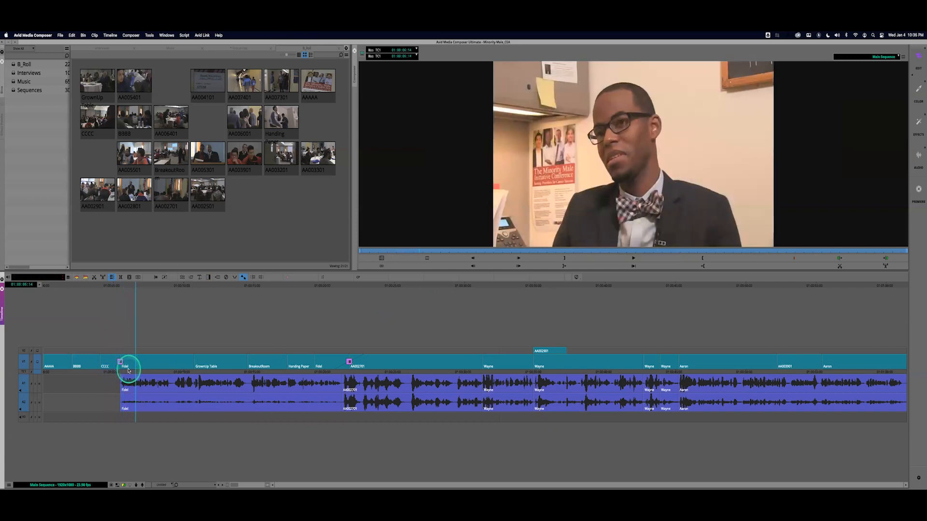
Add a Fade from Color at the start of AAAAA without rendering it, and play back the sequence's opening
drag(89, 372, 43, 372)
click(209, 277)
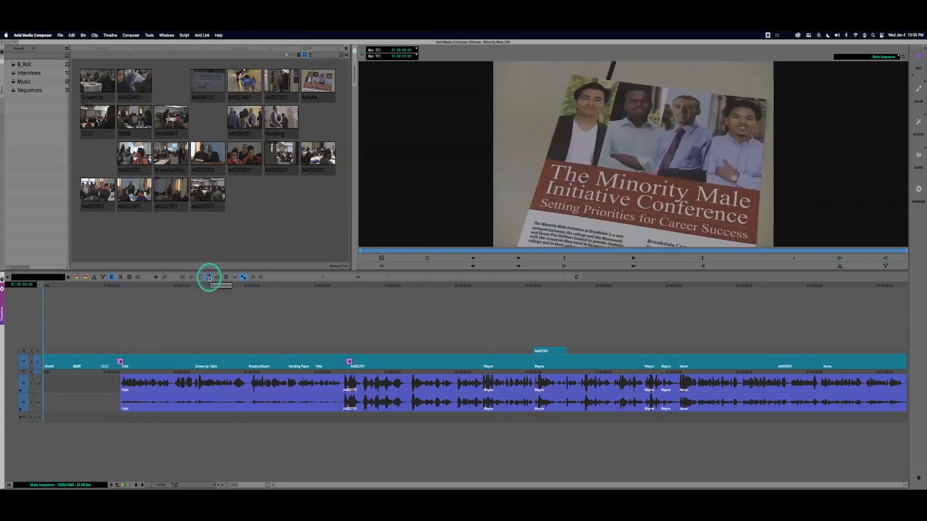
click(209, 278)
click(476, 220)
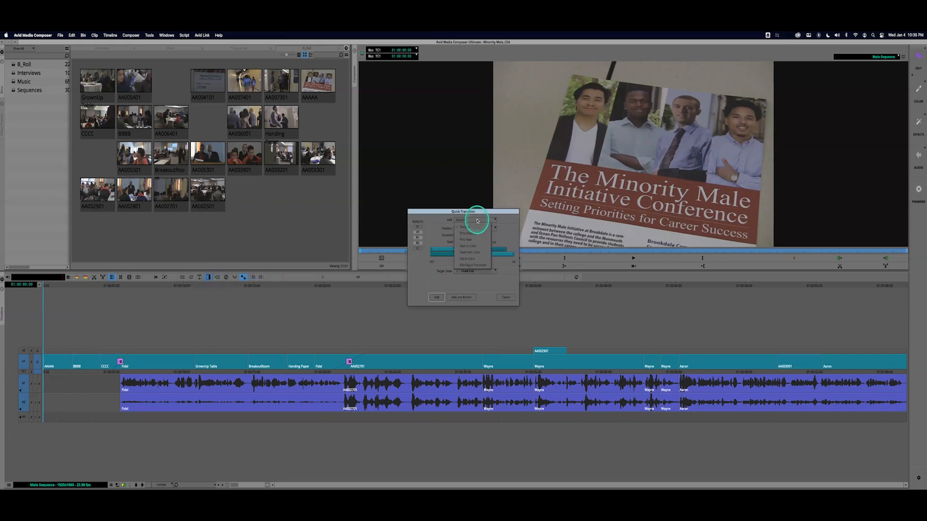
click(480, 253)
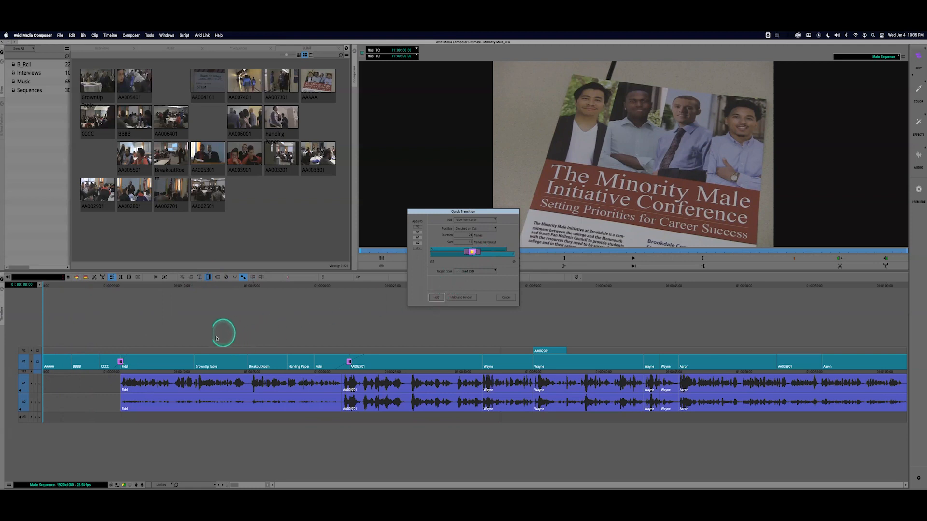
click(439, 297)
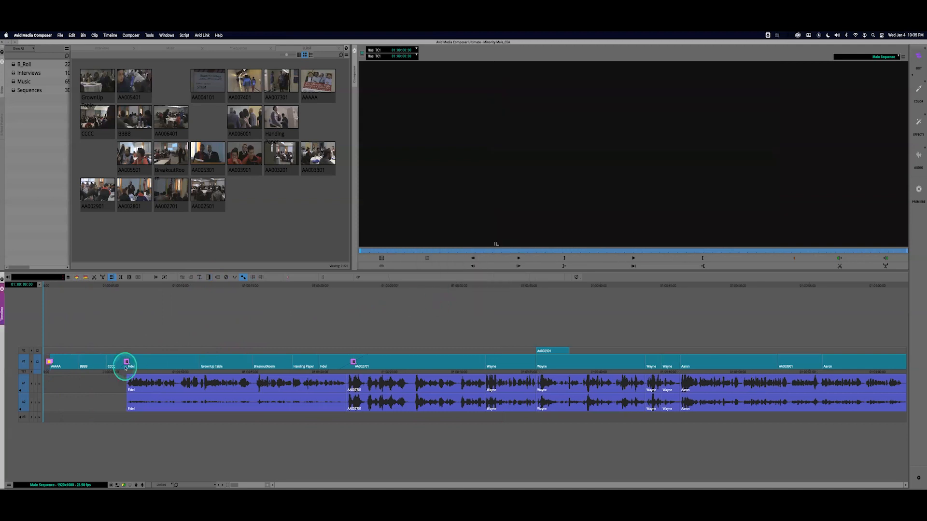
key(space)
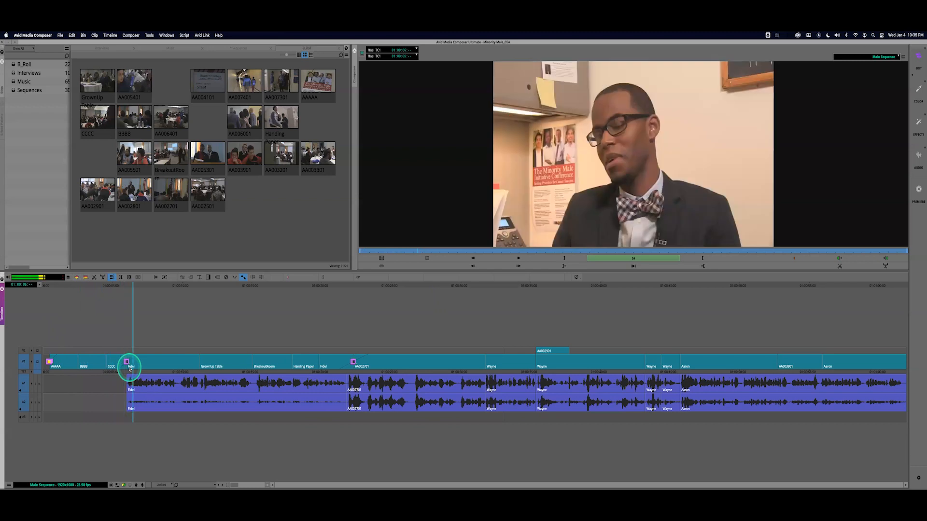
key(space)
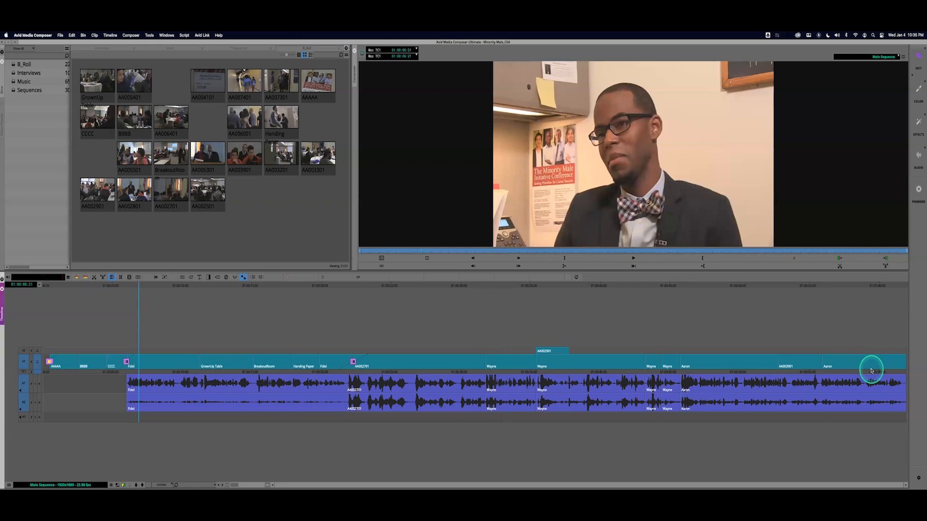
Add a Fade to Color at the end of the sequence on V1, A1 and A2 with Quick Transition, without rendering it
drag(874, 372, 908, 369)
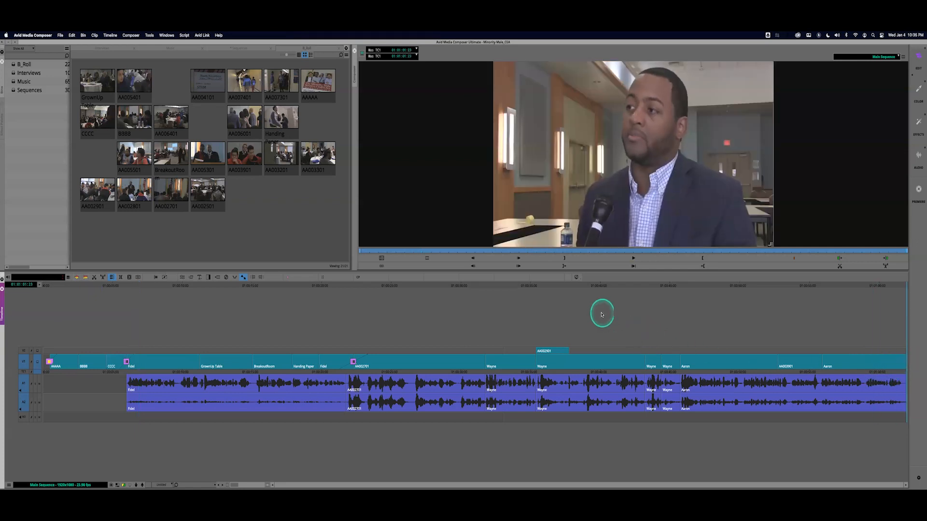
key(backslash)
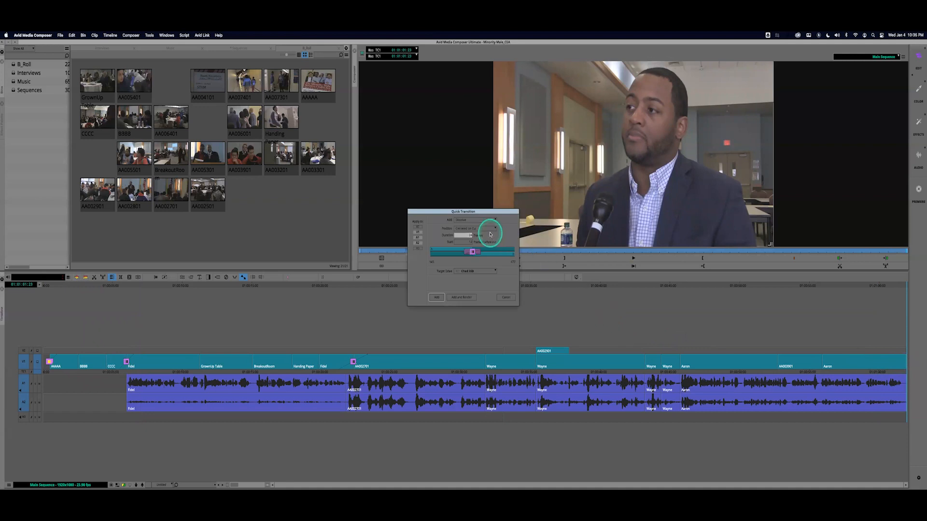
click(489, 230)
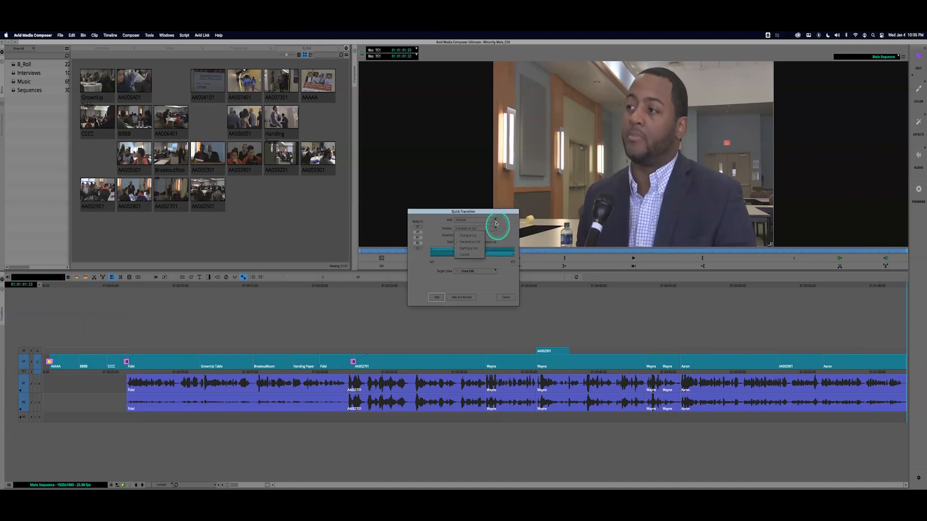
click(494, 221)
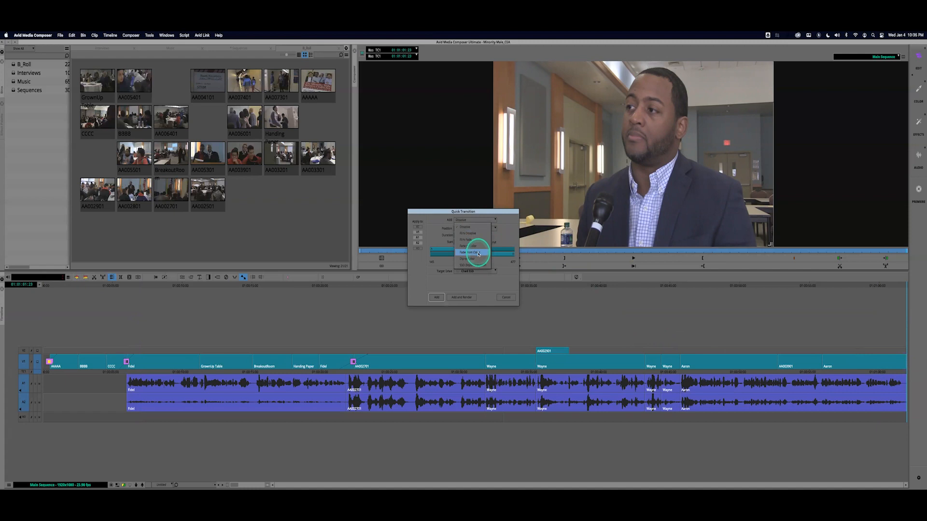
click(476, 248)
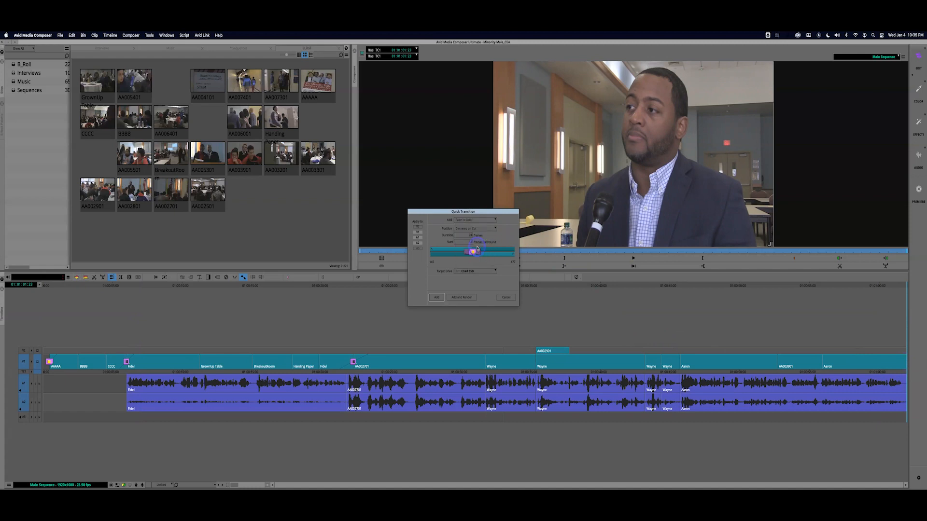
click(439, 298)
Play the final seconds of the sequence to review the closing fade
drag(776, 348, 855, 362)
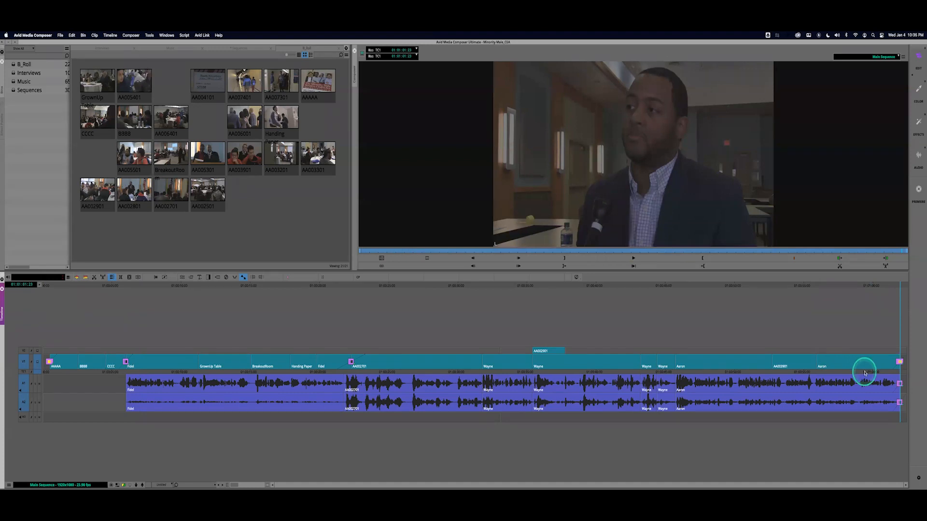
click(864, 373)
key(space)
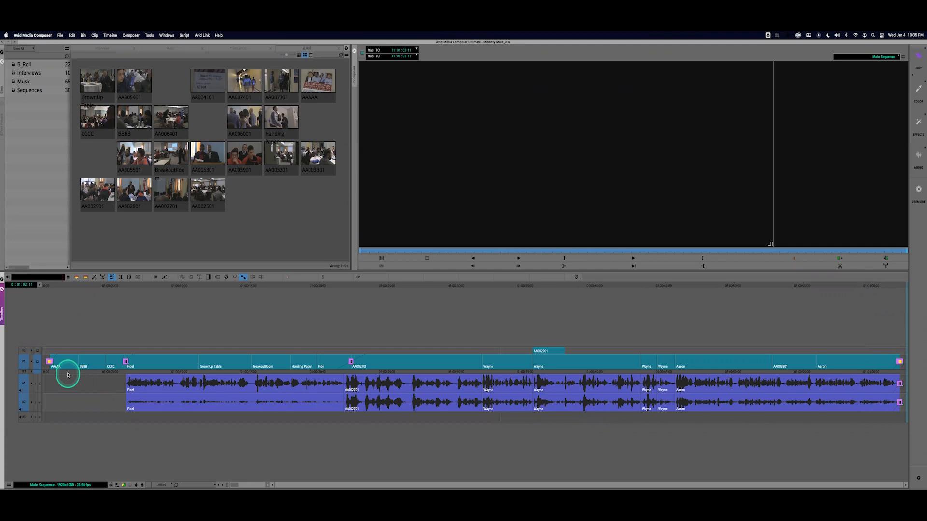
Inspect the drive choices in the Render Effect settings for the dissolve after CCCC, and cancel without rendering
drag(68, 375, 38, 373)
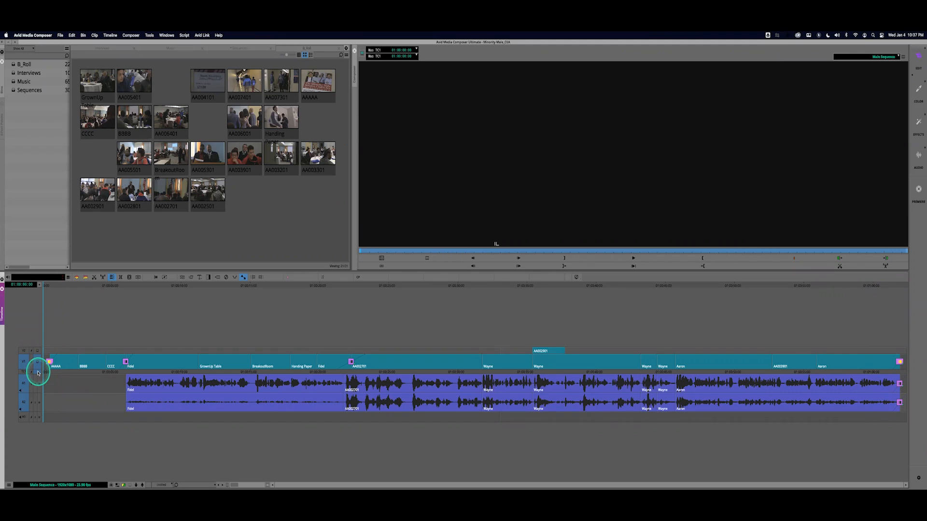
click(126, 371)
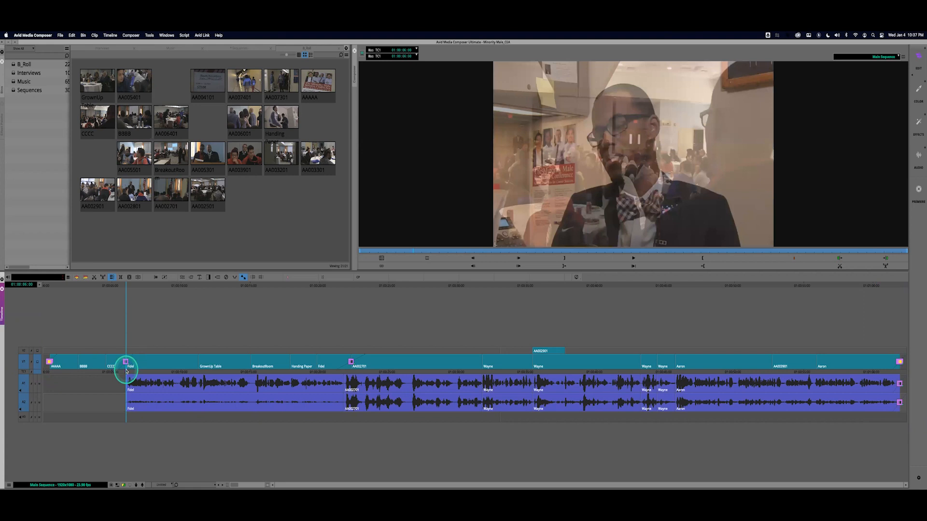
click(216, 277)
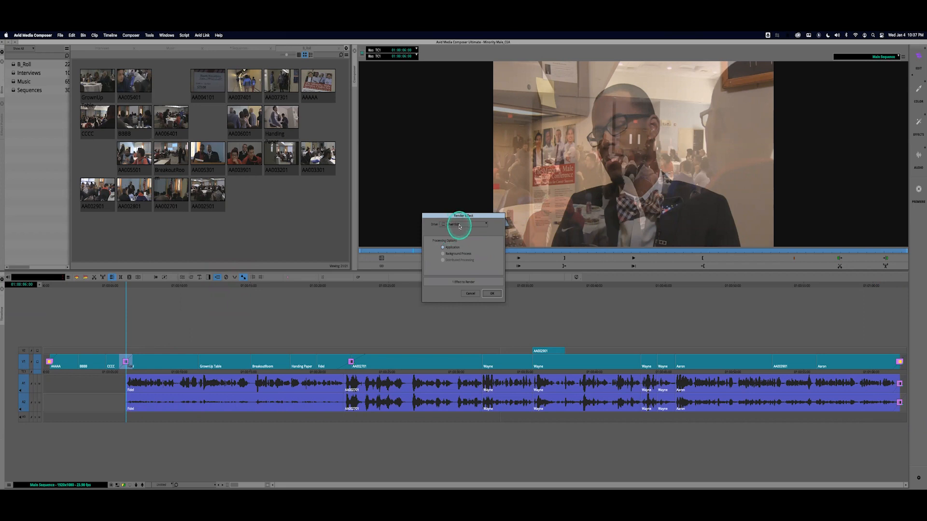
click(458, 225)
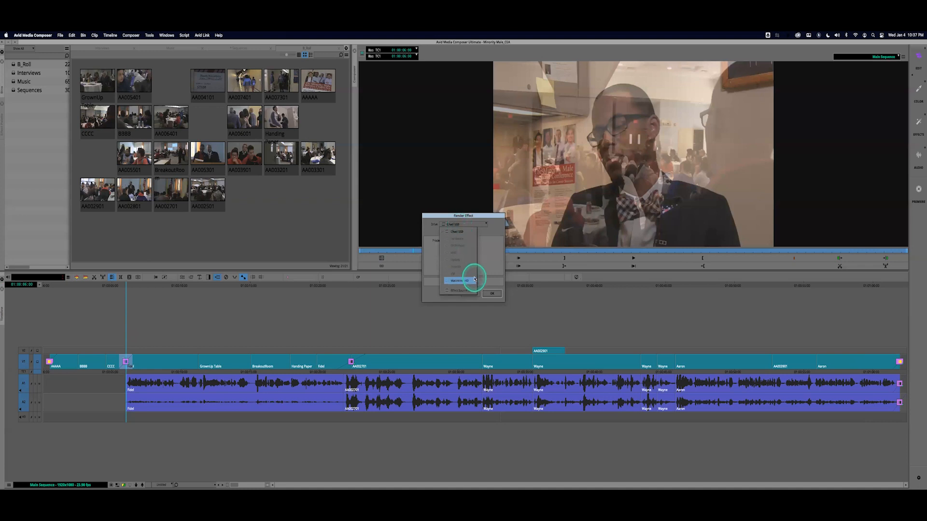
click(457, 231)
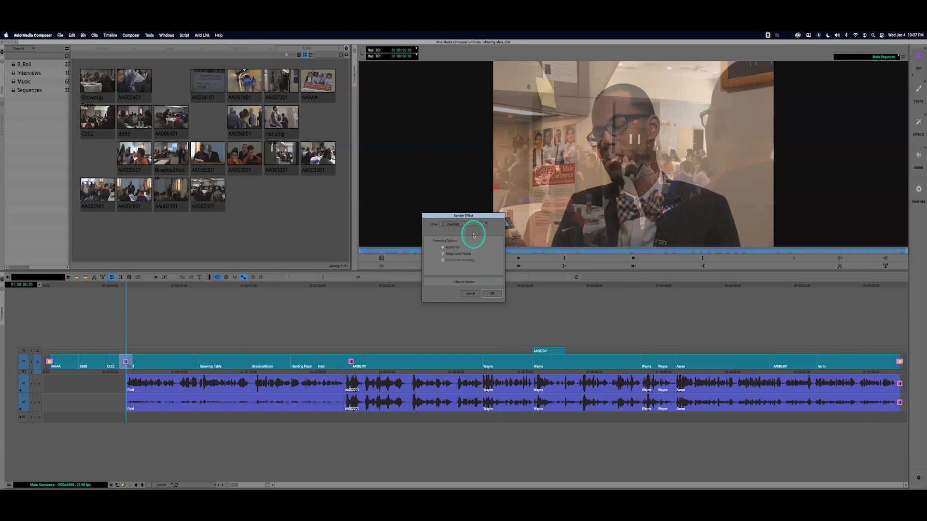
click(475, 293)
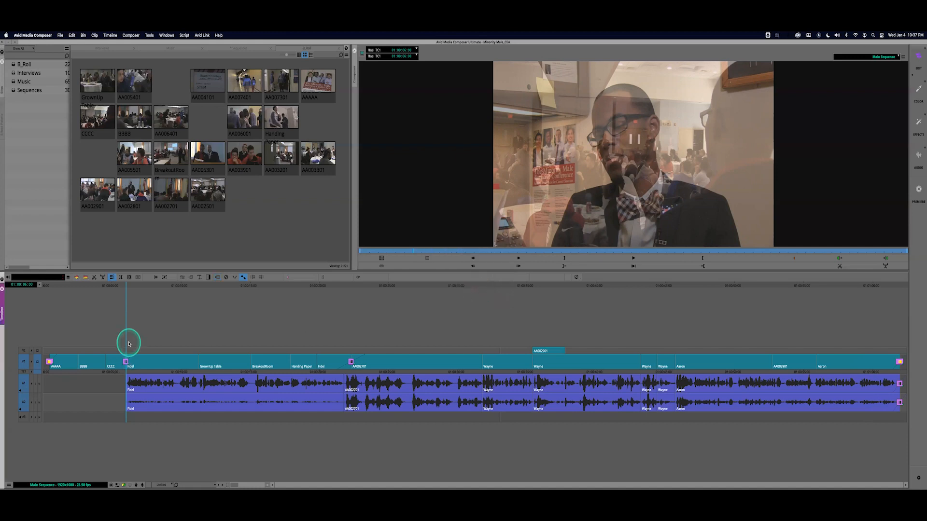
Inspect the Render In/Out settings for the dissolve after CCCC, and cancel without rendering
right_click(124, 362)
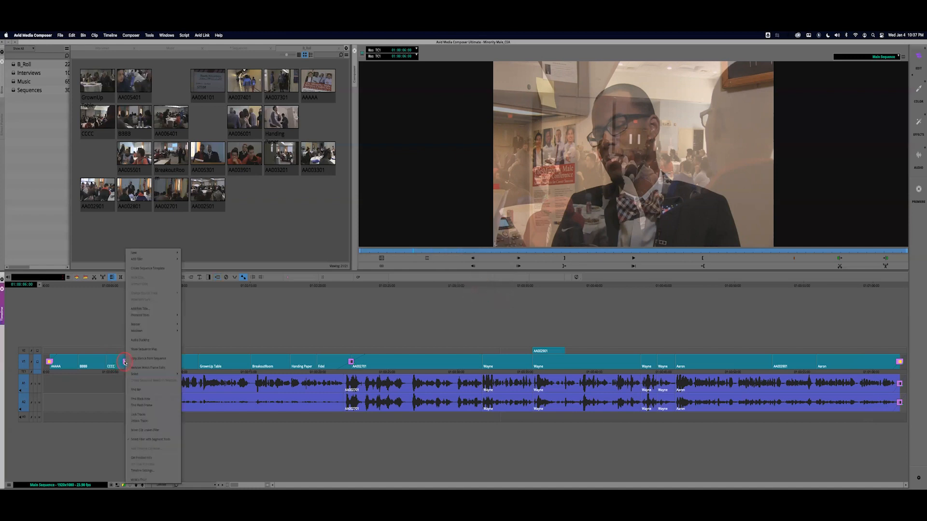
mouse_move(141, 325)
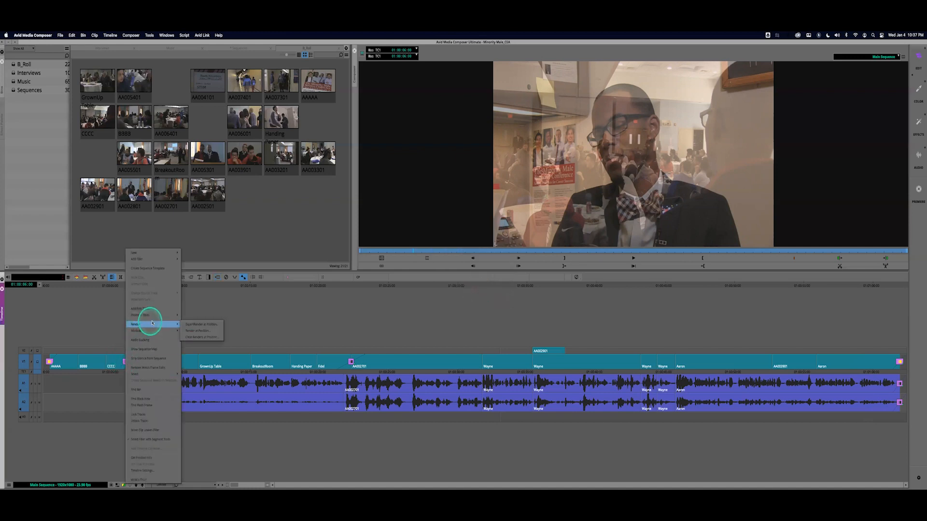
click(194, 331)
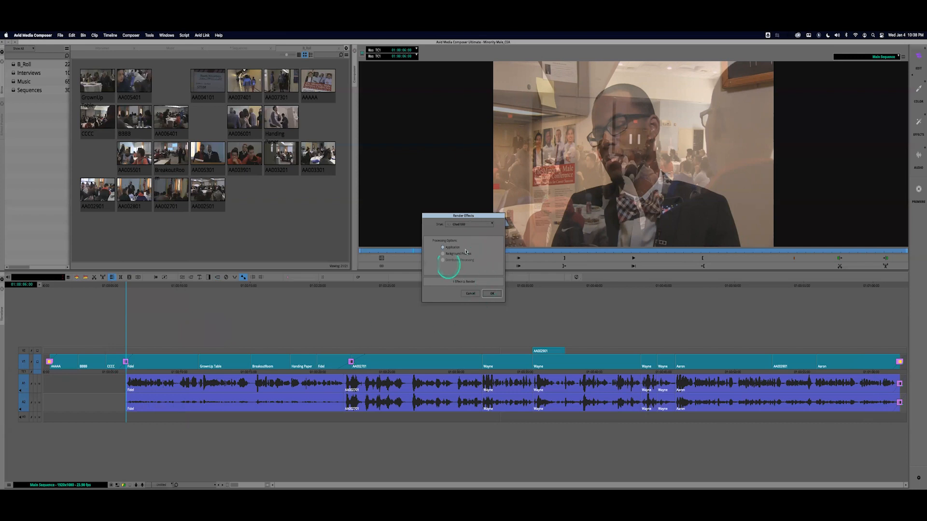
click(471, 293)
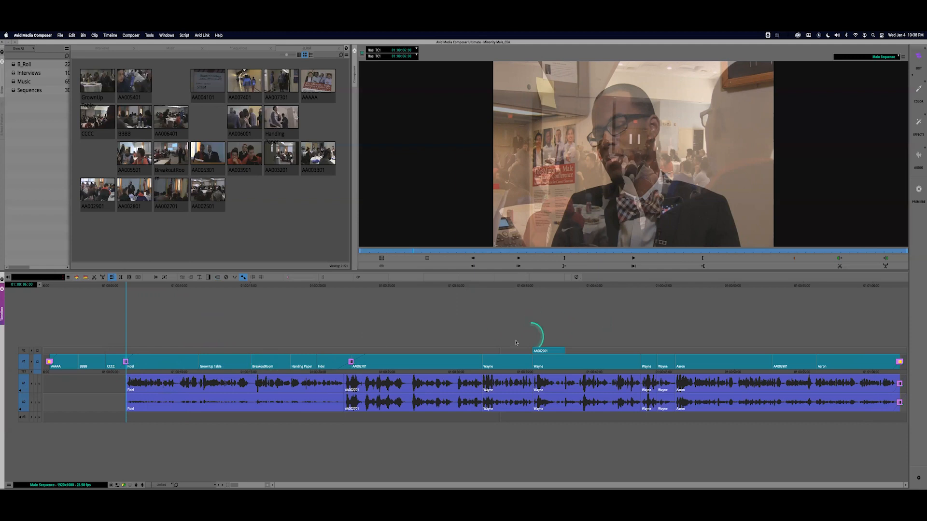
Add a Dip to Color at the cut after AA002701 on V1, A1 and A2 with Quick Transition, without rendering it
click(483, 375)
drag(484, 378, 482, 377)
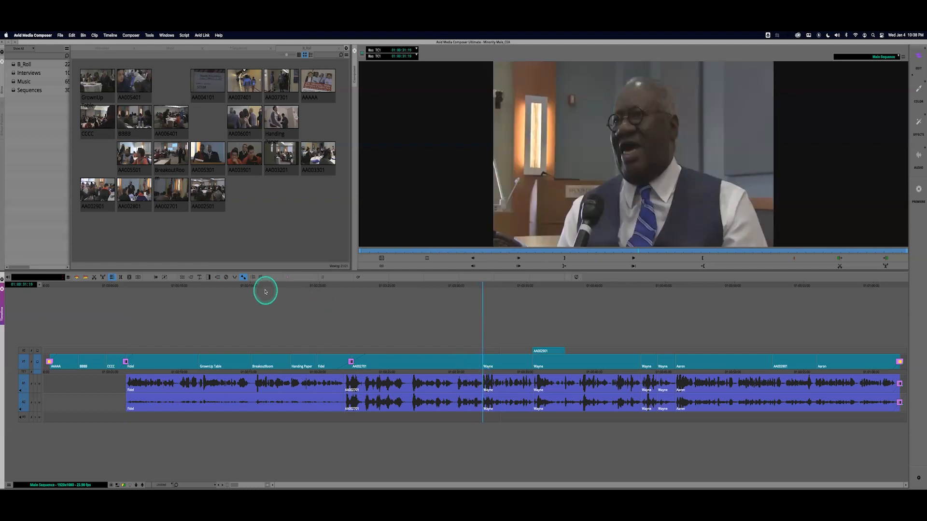
click(209, 278)
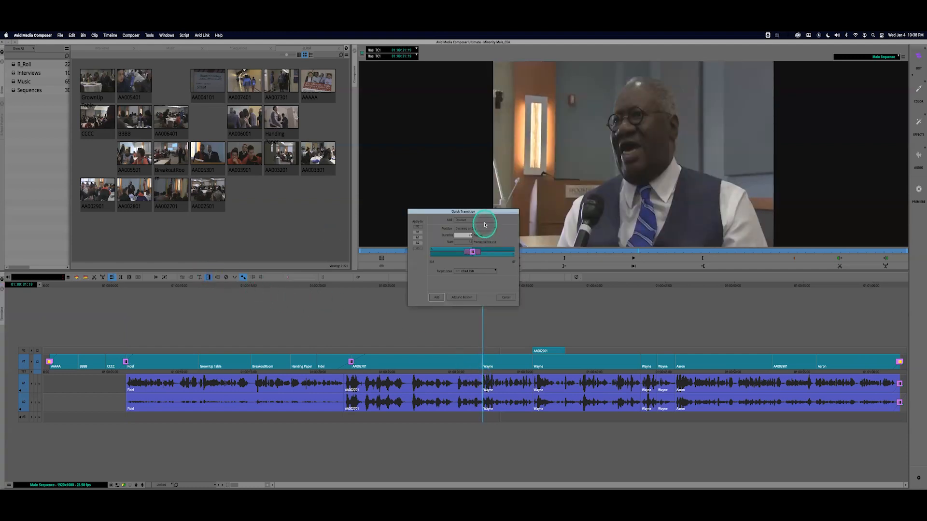
click(483, 221)
click(476, 258)
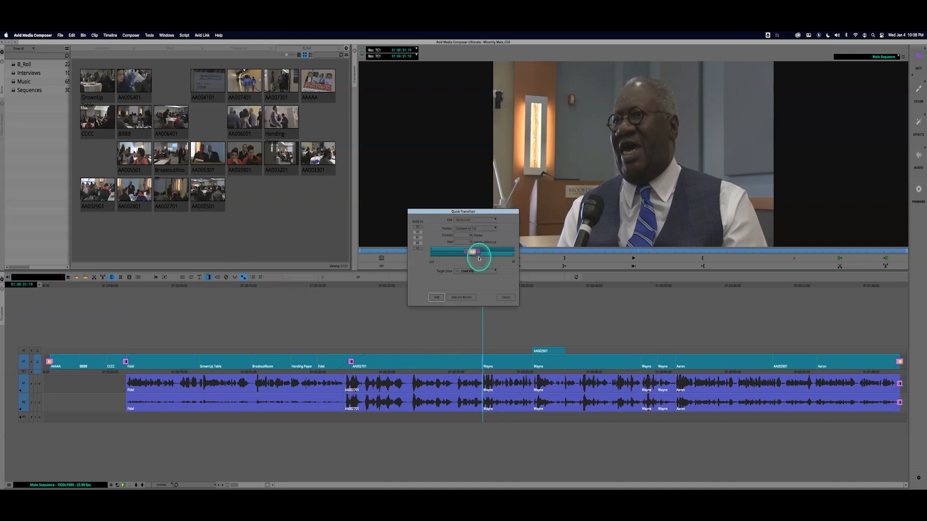
click(440, 297)
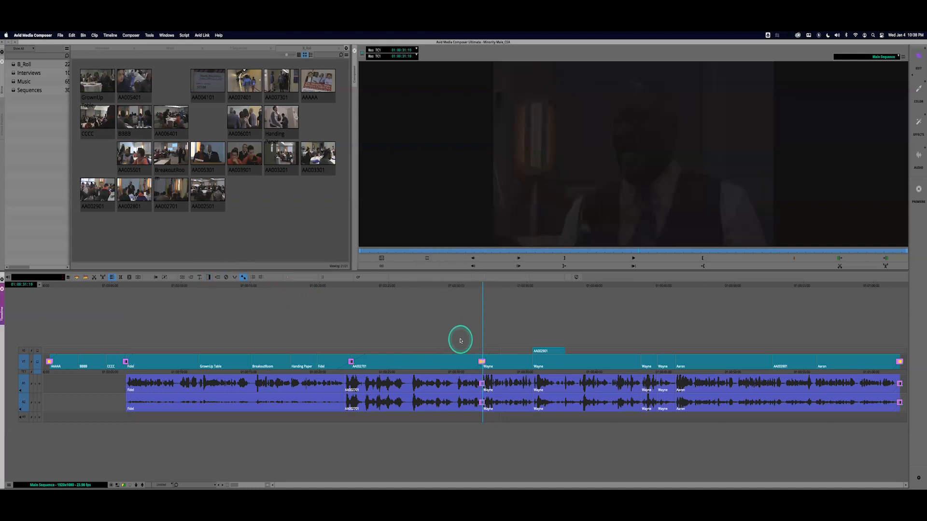
Play across the cut after AA002701 twice to review its Dip to Color
click(457, 372)
click(485, 368)
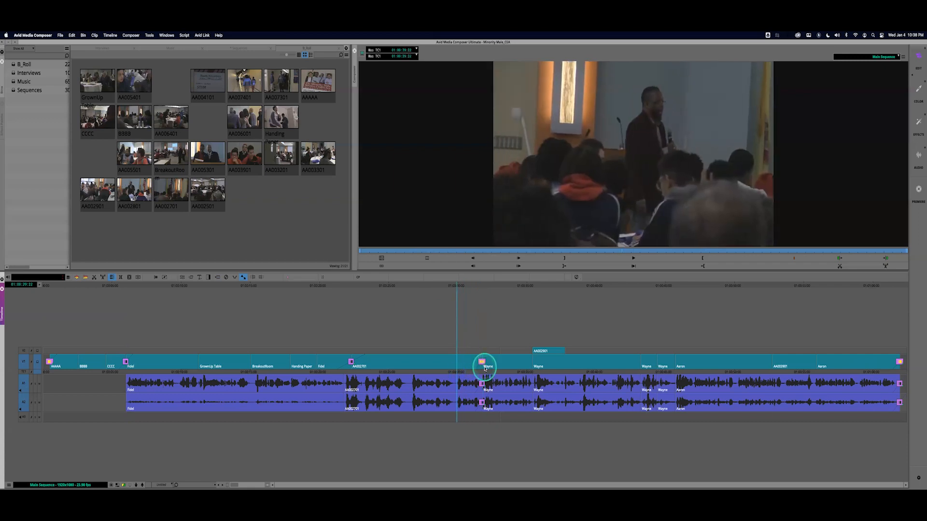
key(space)
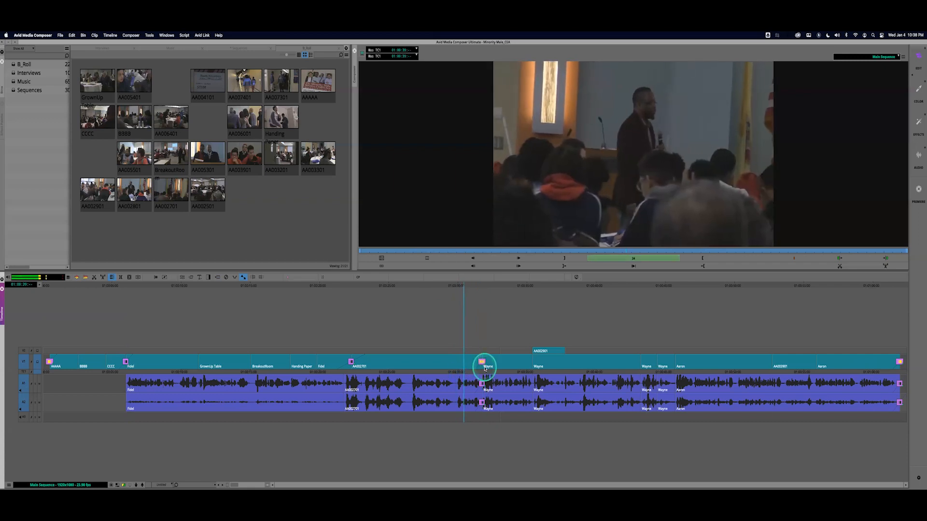
key(space)
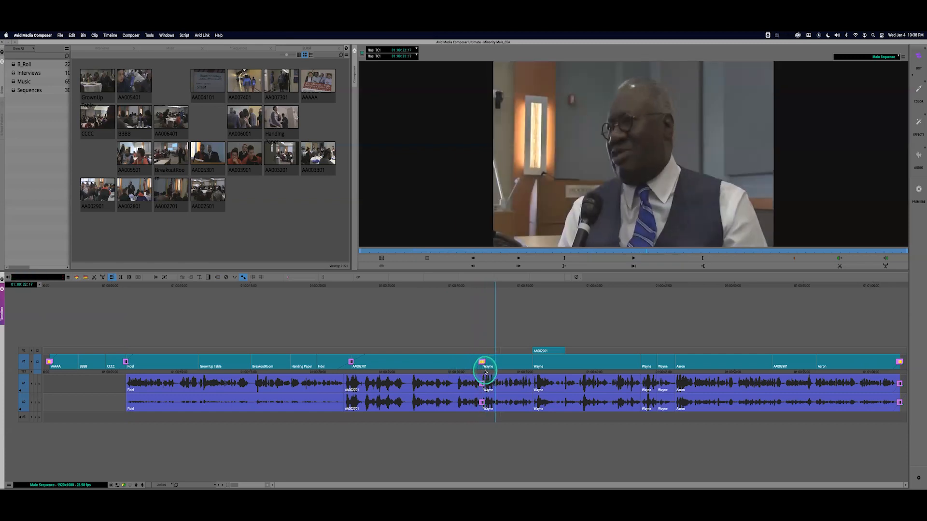
click(458, 366)
key(space)
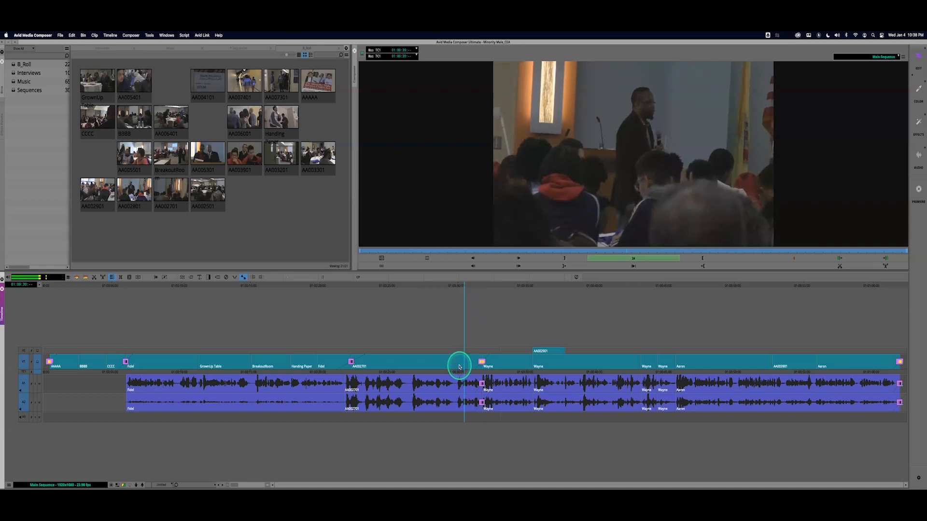
key(space)
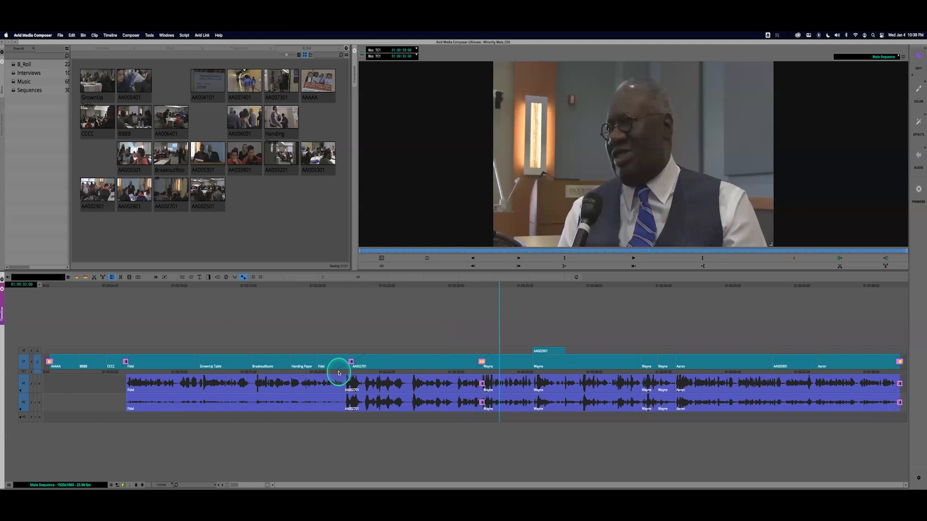
Mark an In point at the start of the Main Sequence and an Out point at its end
click(92, 375)
drag(59, 375, 32, 376)
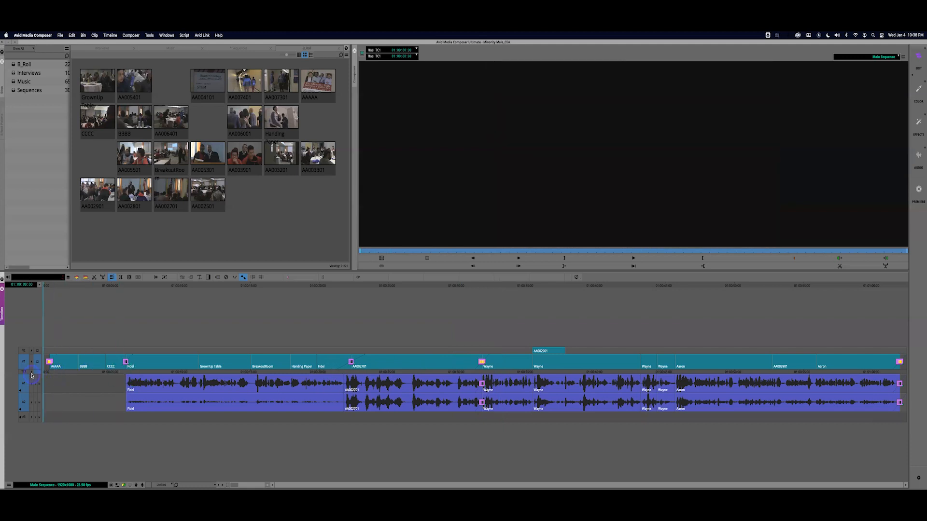
key(i)
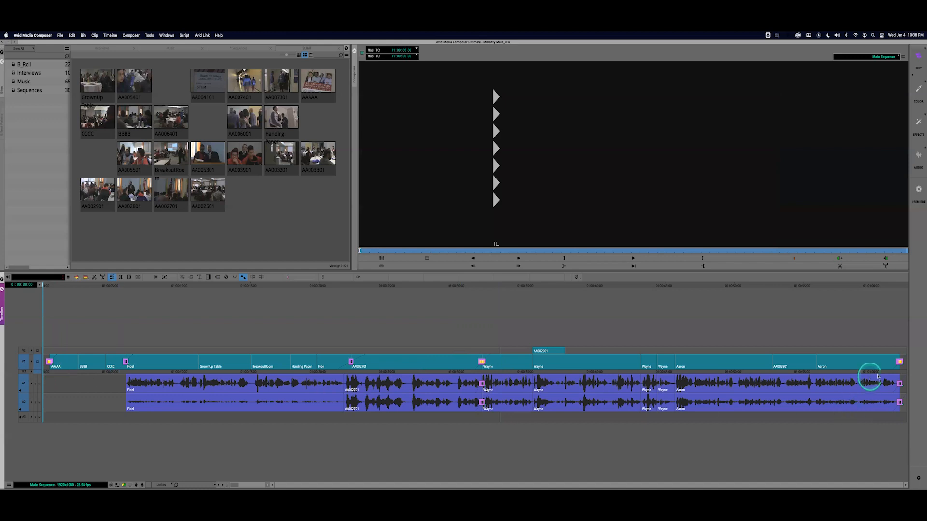
drag(893, 375, 910, 373)
key(o)
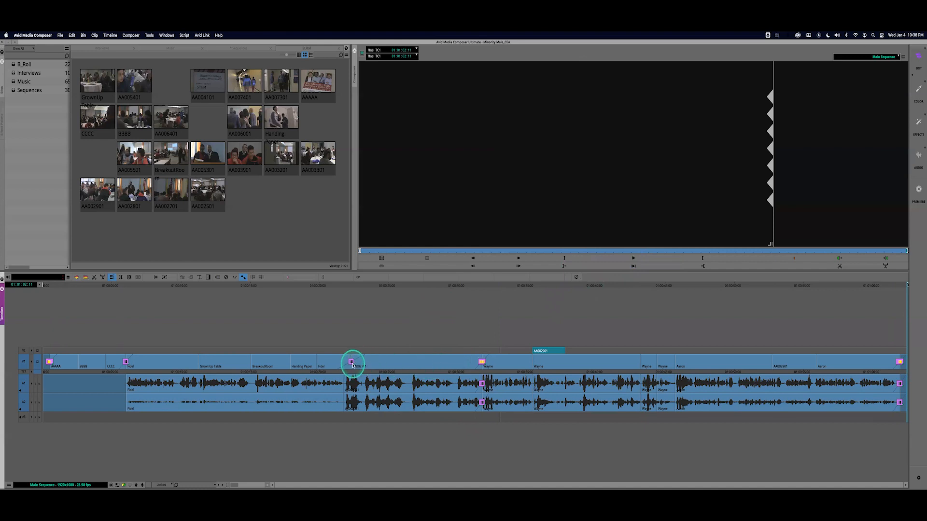
Render all effects between the In and Out points to the external SSD
right_click(402, 361)
mouse_move(436, 327)
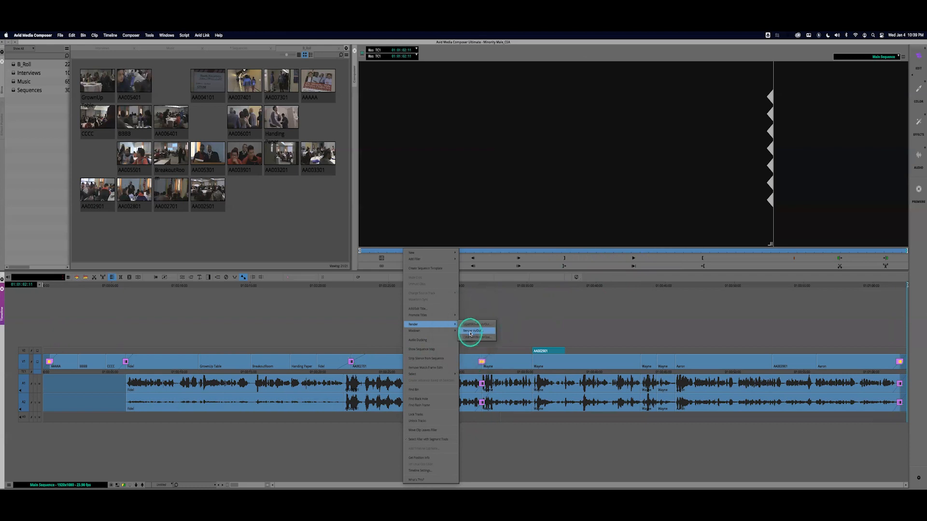
click(470, 333)
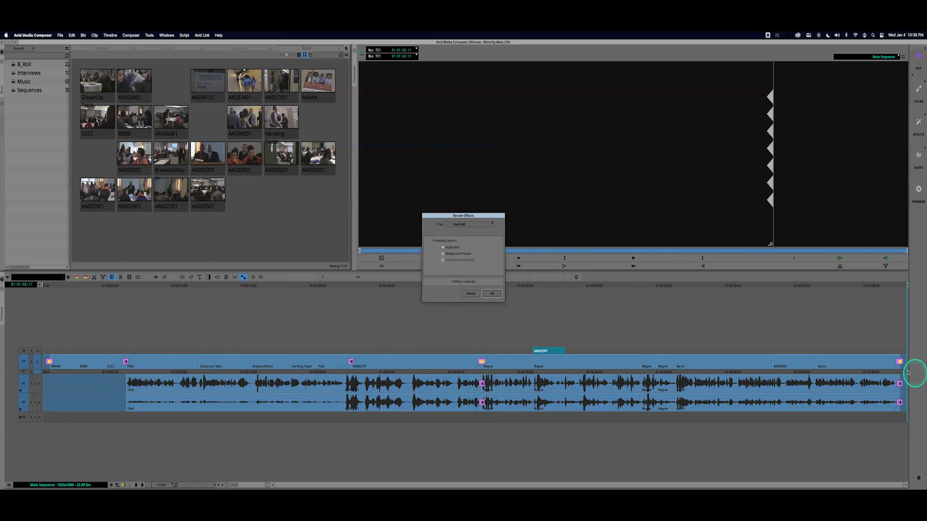
click(490, 293)
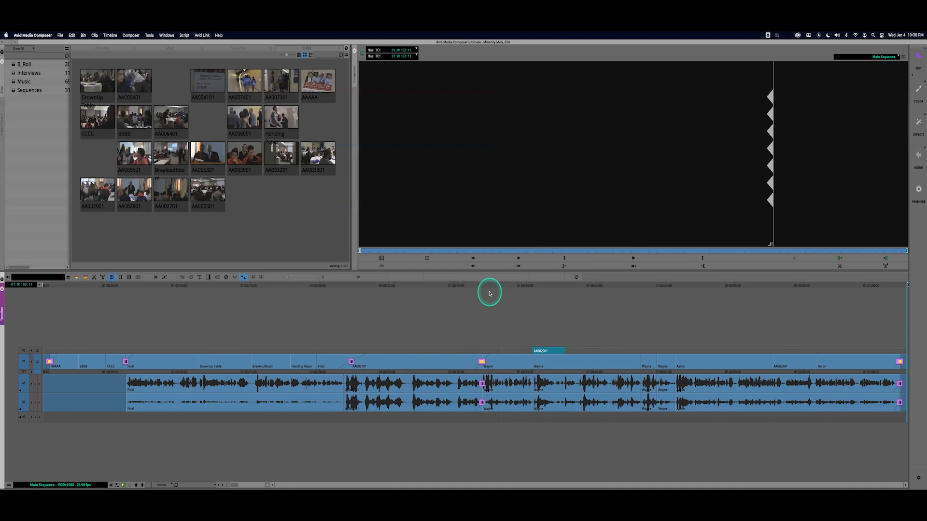
Switch to Finder, examine the rendered files in folder 1 of Avid MediaFiles' MXF folder on the external SSD, and close the window
click(268, 478)
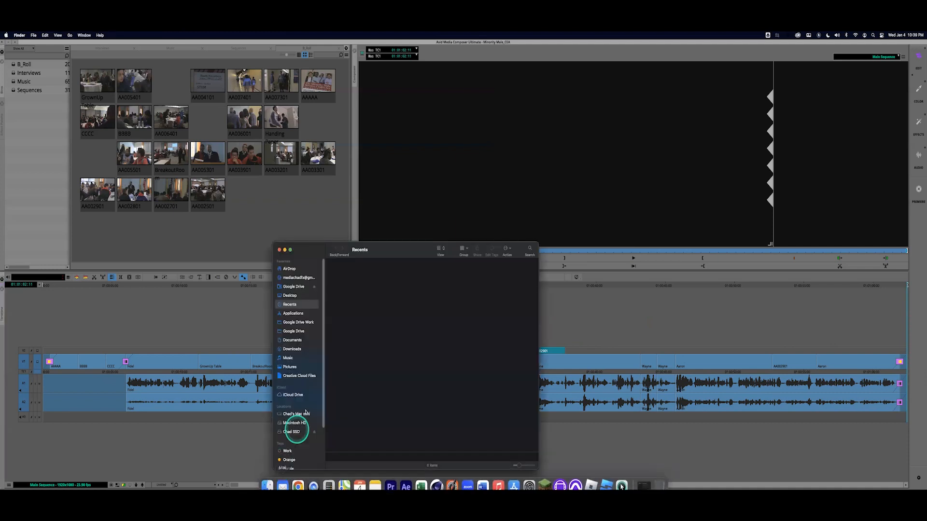
click(297, 431)
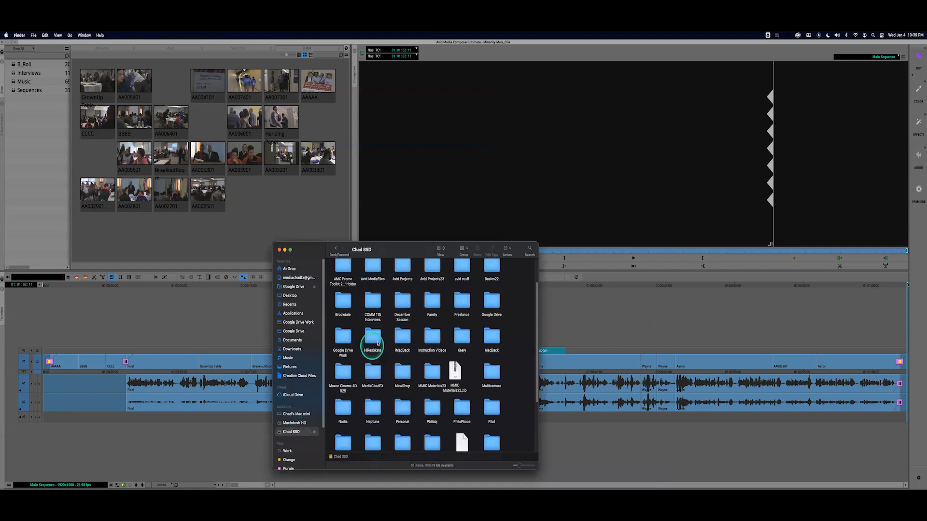
click(374, 267)
double_click(374, 267)
double_click(344, 273)
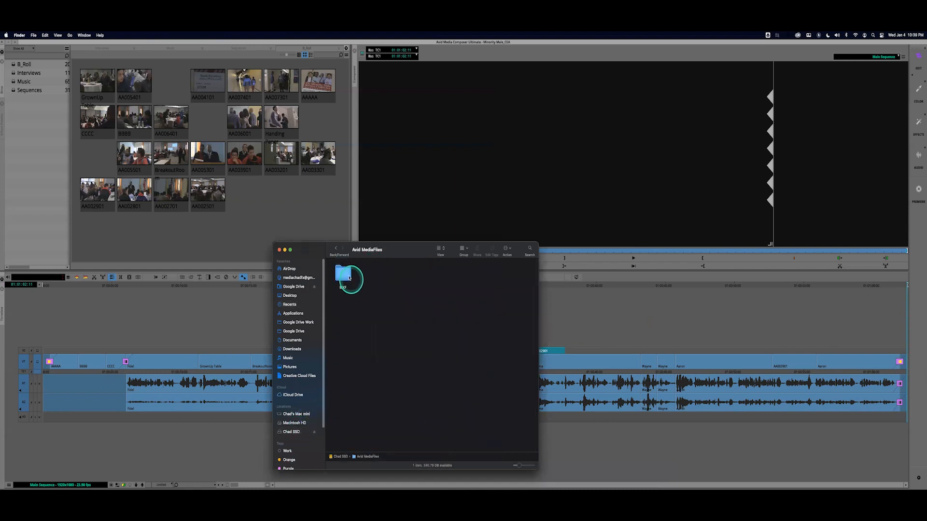
double_click(402, 273)
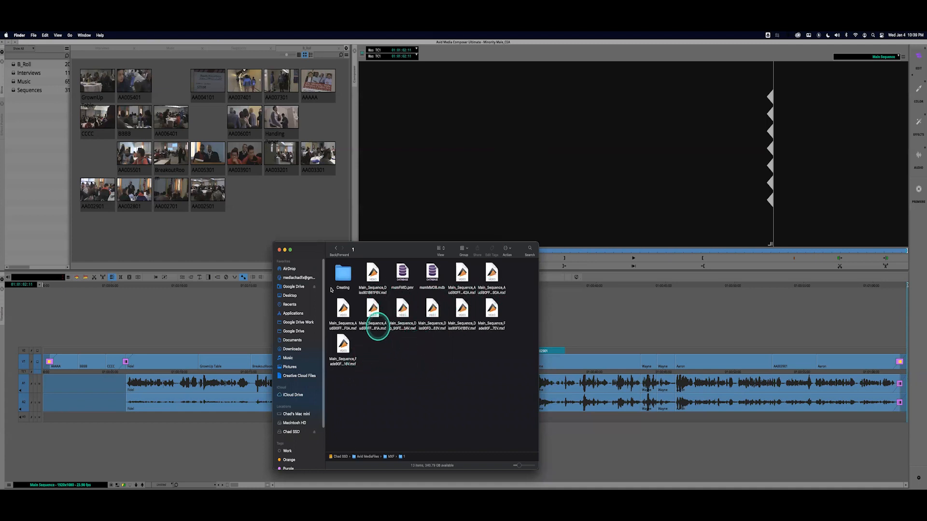
click(279, 248)
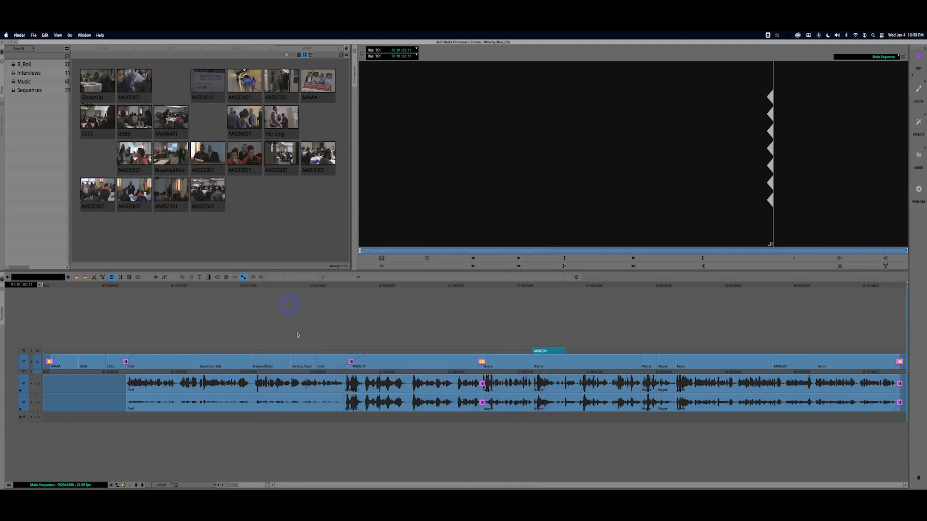
Play and scrub through the dissolve leading into AA002701 to review it
click(315, 371)
key(space)
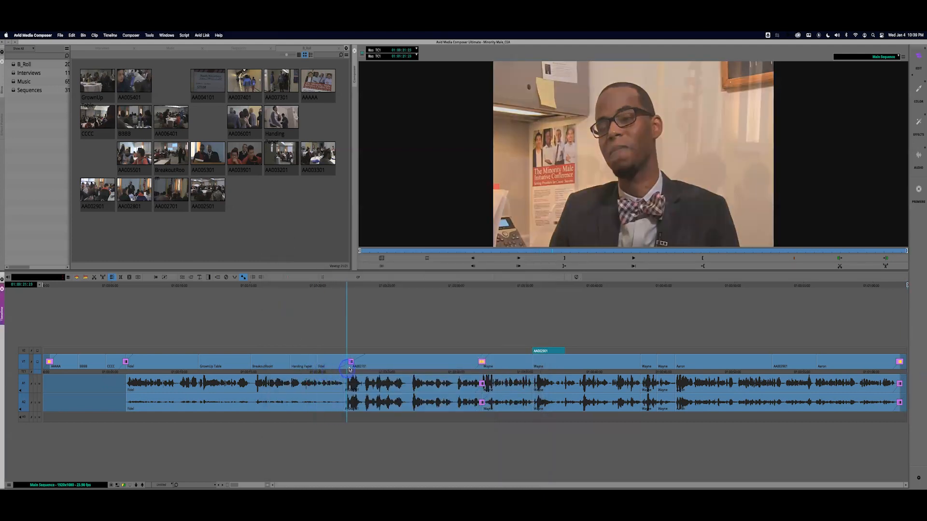
drag(364, 363, 348, 361)
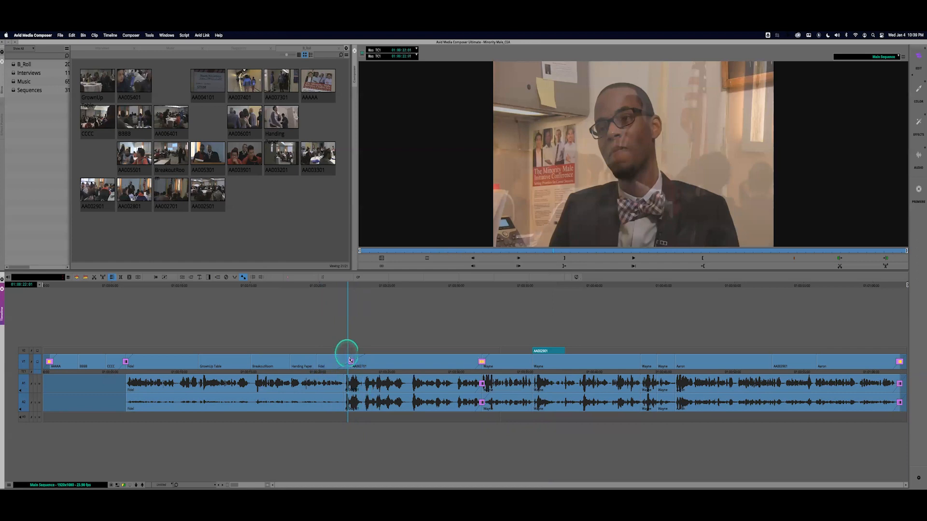
drag(352, 374, 352, 374)
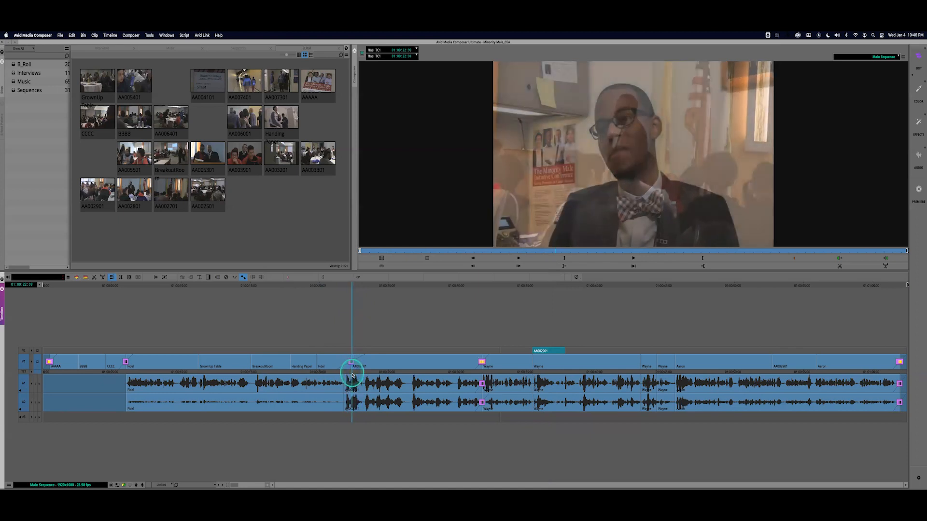
Remove the dissolve at the cut after CCCC on V1
click(124, 372)
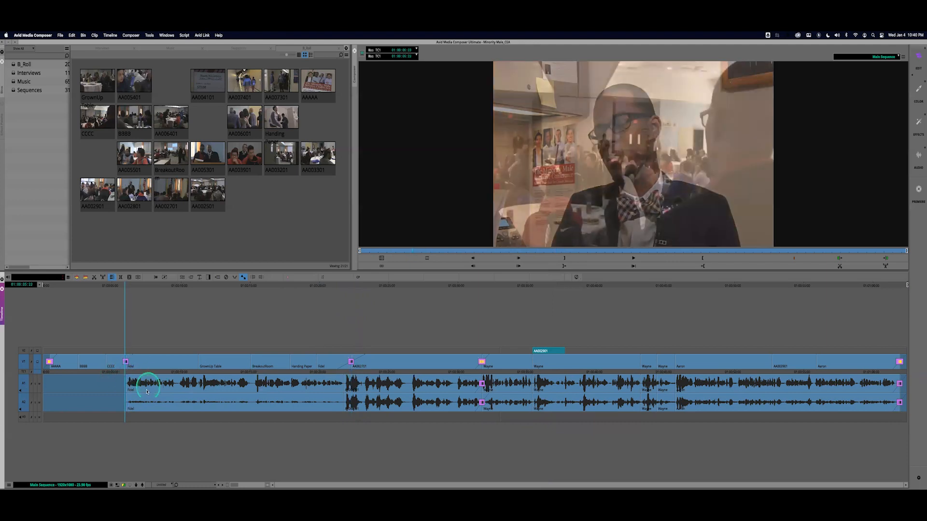
click(127, 372)
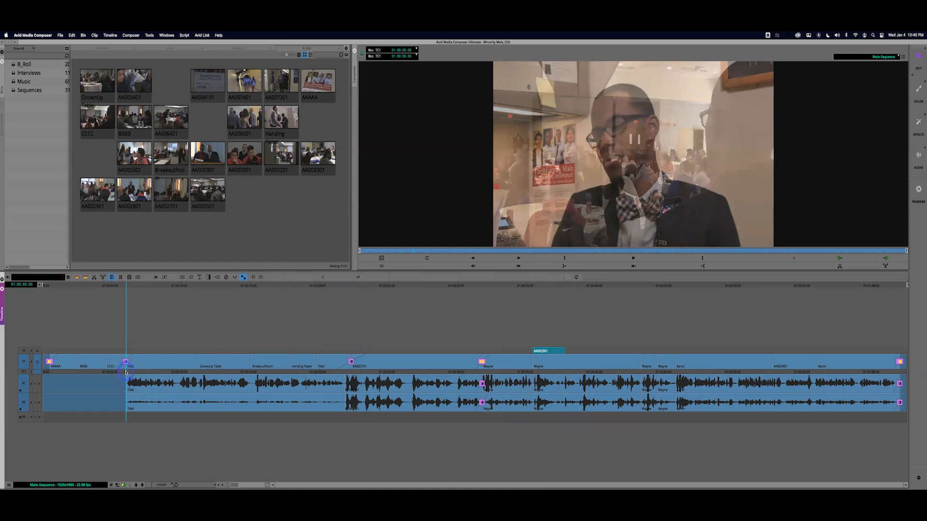
click(125, 372)
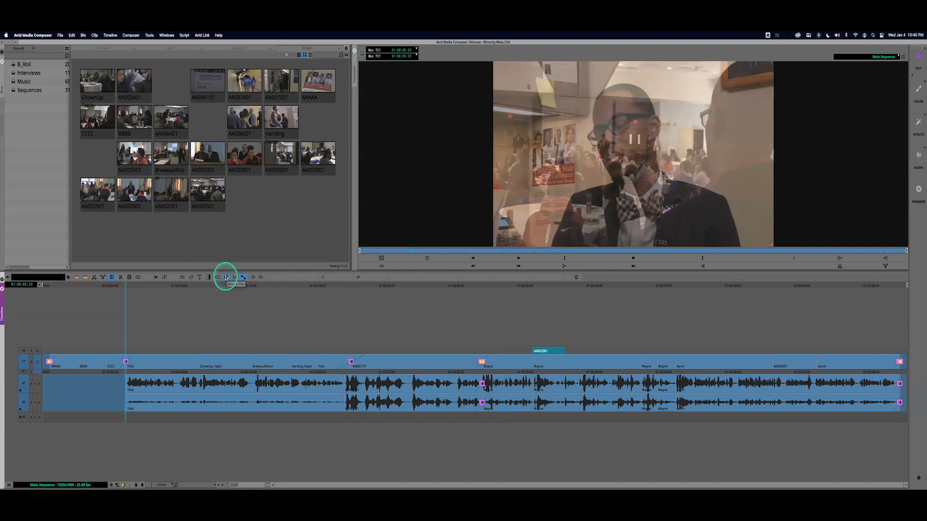
click(226, 277)
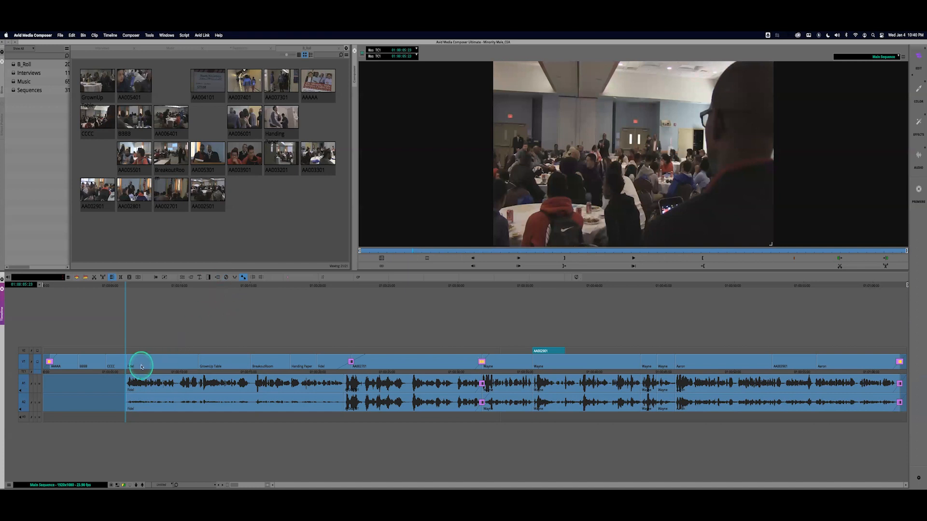
Step back five frames from the cut after CCCC and clear the sequence's In and Out marks
key(Left)
key(Left)
key(Left)
key(Left)
key(Left)
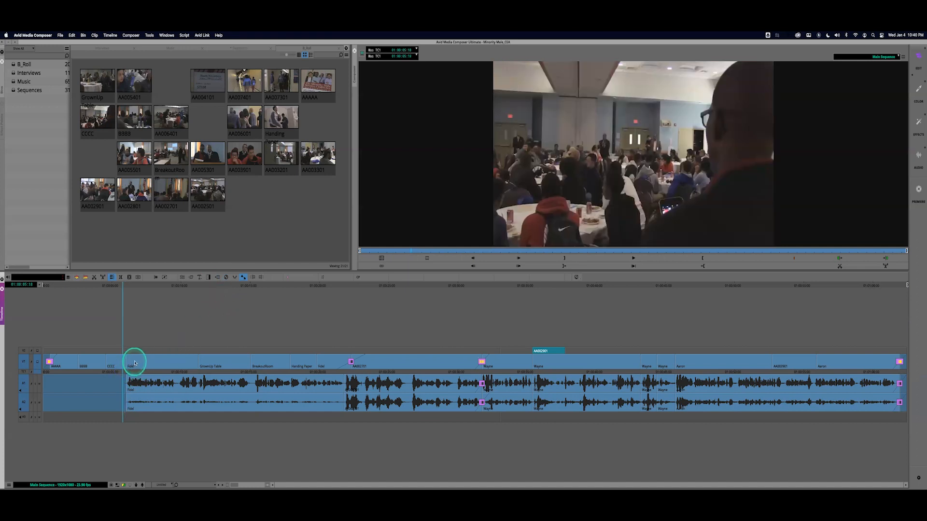
click(166, 382)
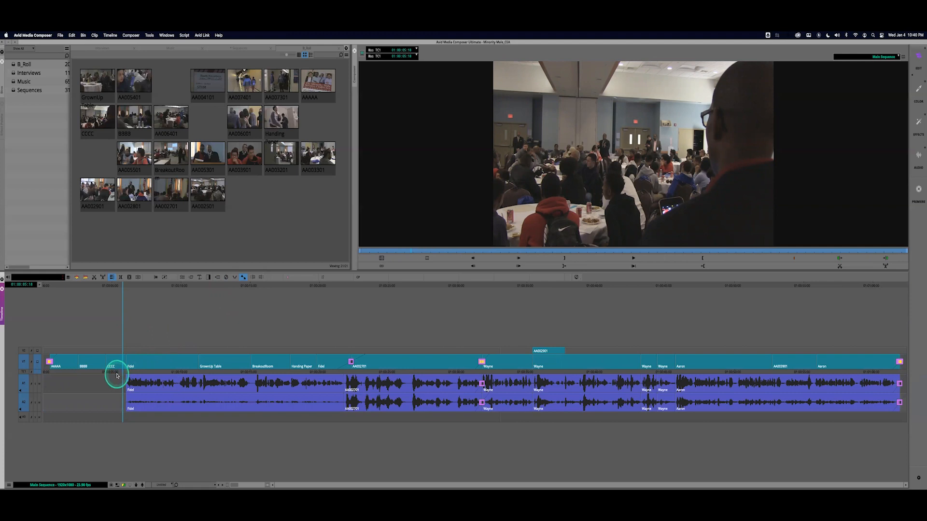
Inspect the Quick Transition settings for the cut after CCCC, and cancel without adding an effect
drag(119, 374, 126, 374)
click(210, 277)
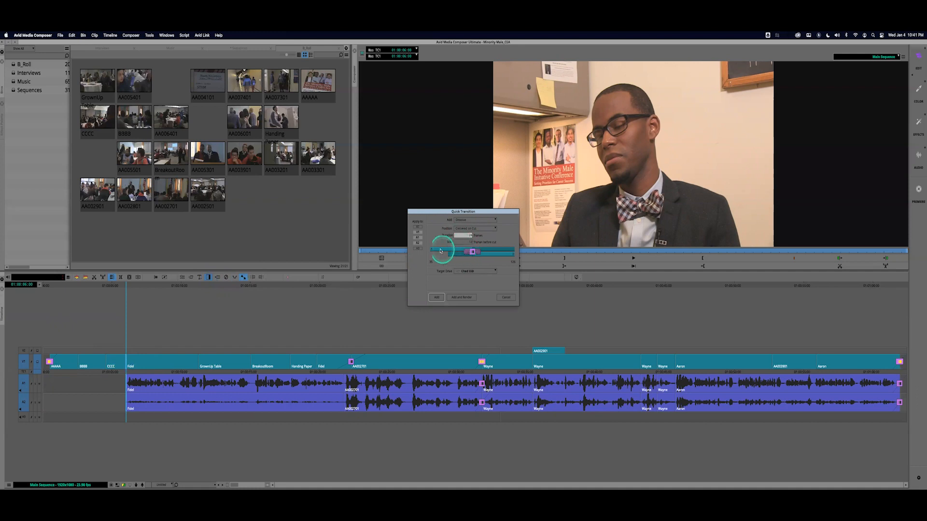
click(504, 297)
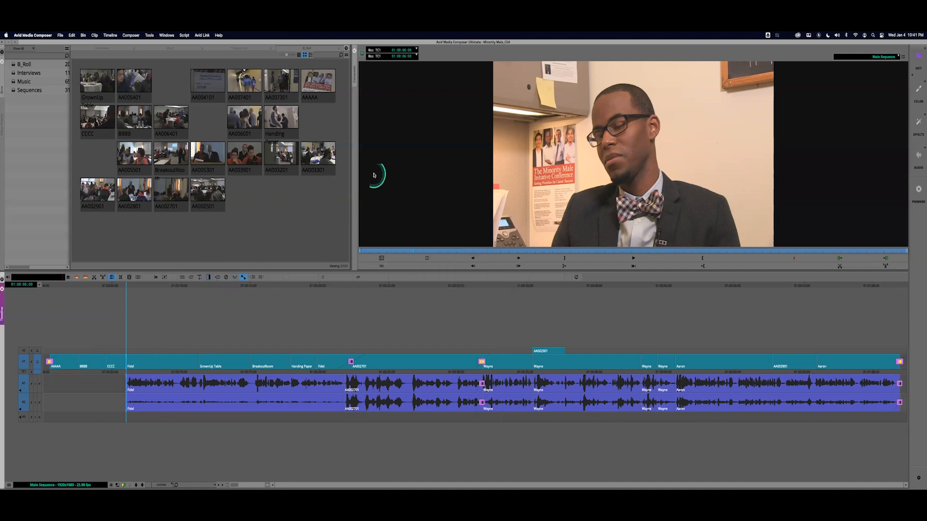
Restore the current Edit workspace to its default layout
click(172, 36)
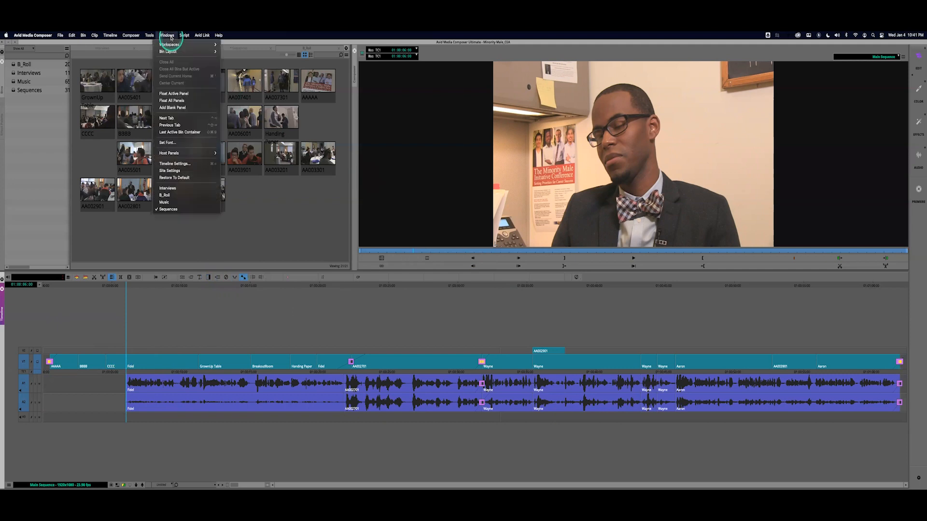
mouse_move(174, 45)
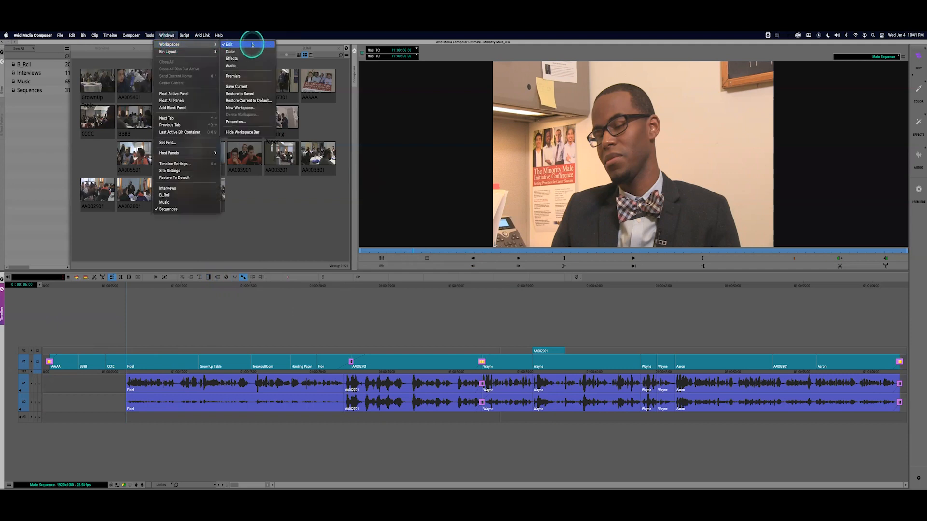
click(267, 102)
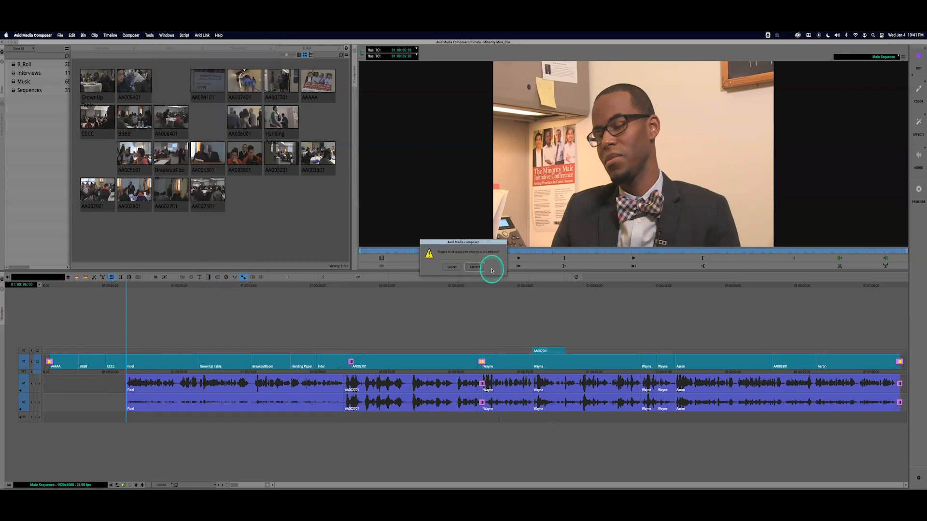
click(474, 268)
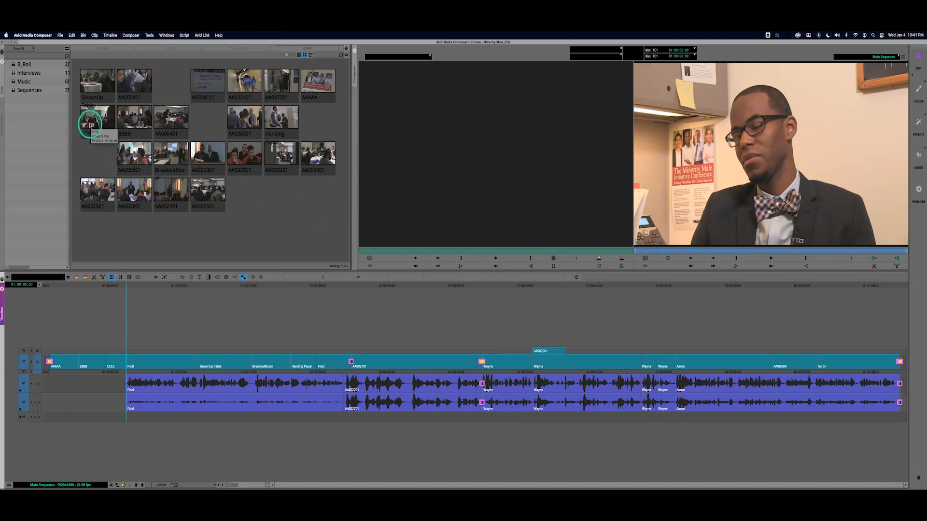
Match-frame the interview clip after CCCC into the source monitor and play its footage from before the In point
click(645, 258)
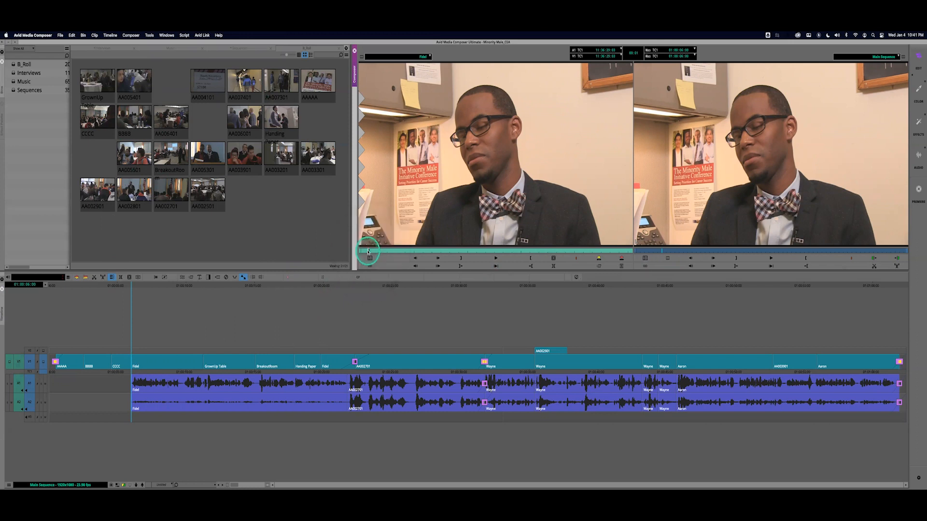
click(366, 252)
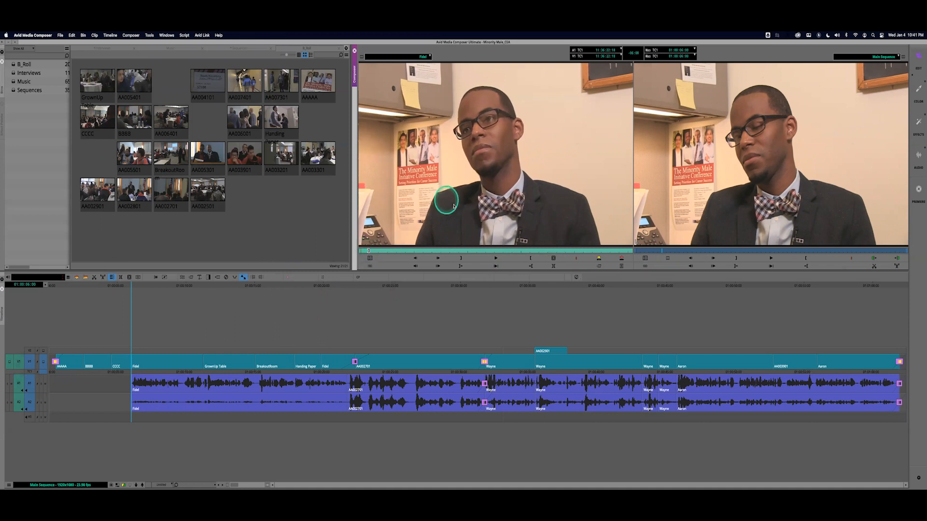
key(space)
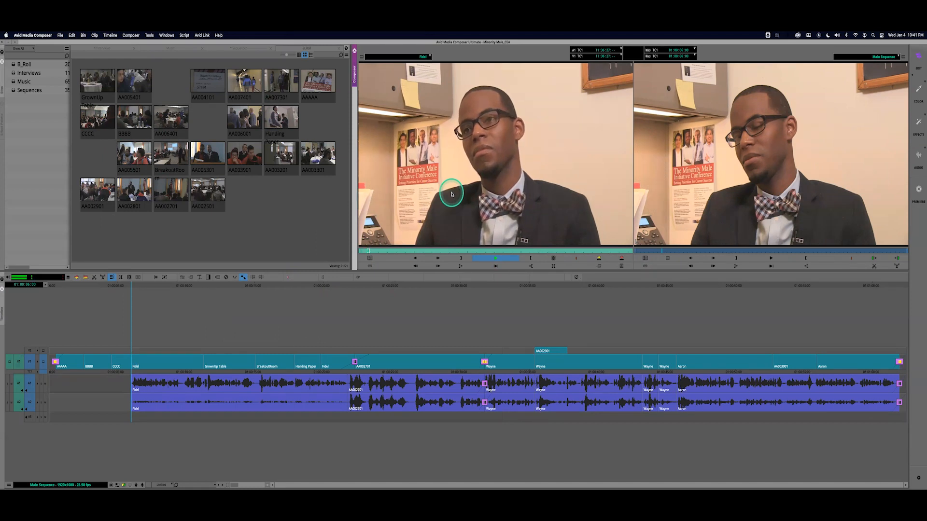
key(space)
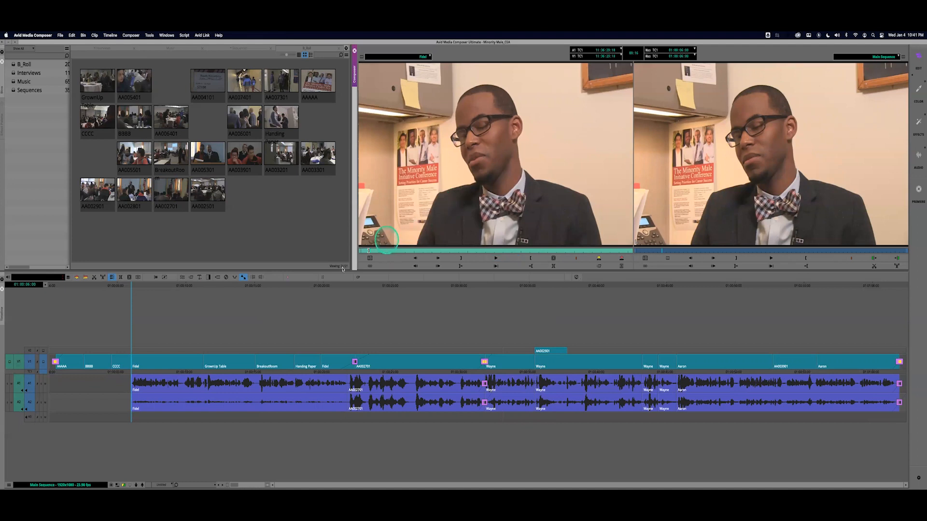
Match-frame the end of CCCC into the source monitor and play its source footage
click(131, 375)
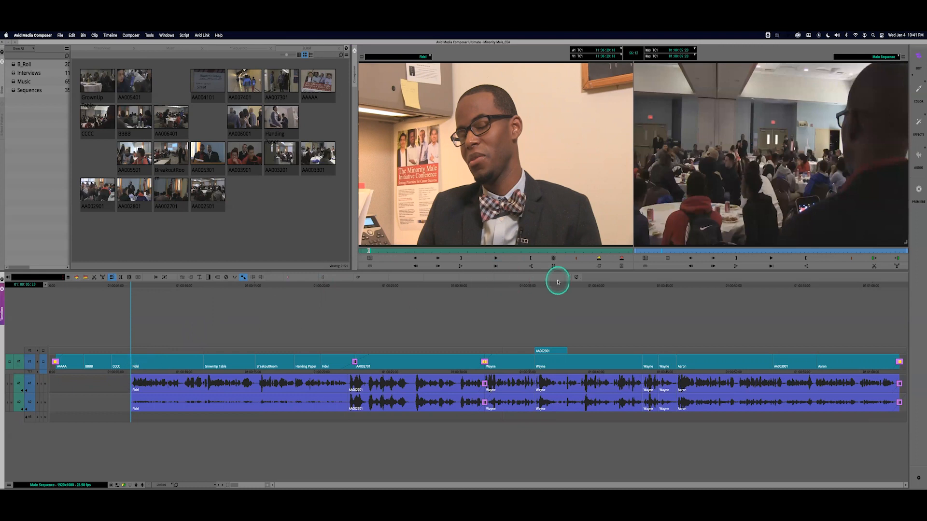
click(667, 259)
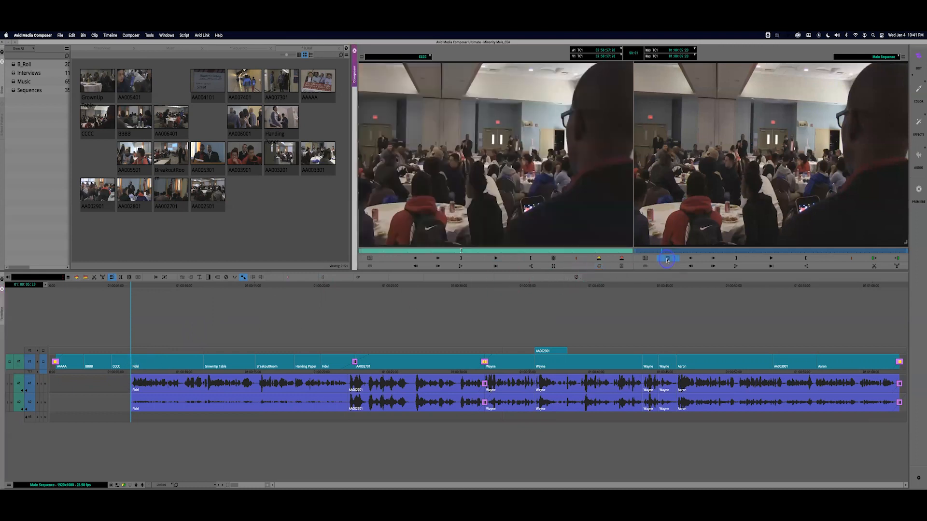
click(454, 252)
click(739, 171)
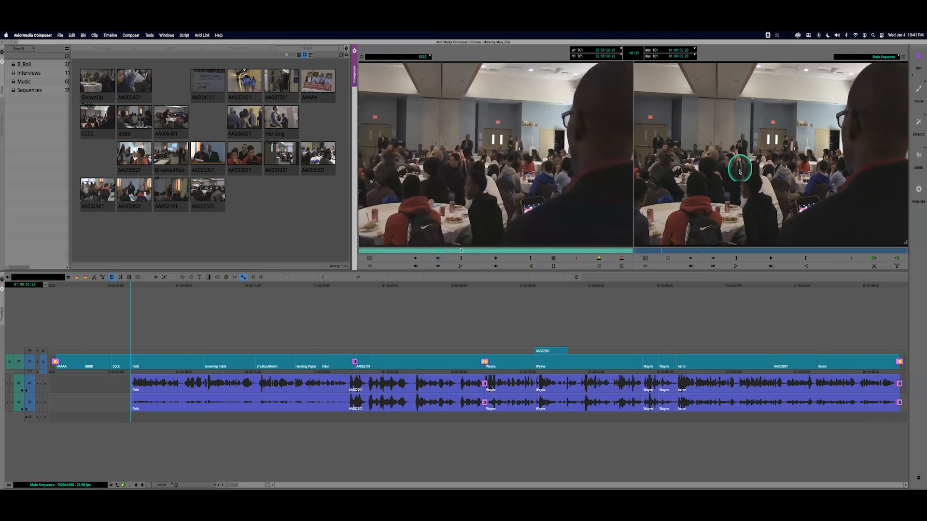
key(space)
key(space)
Mark new In and Out points in the CCCC source clip, leaving unused footage at both ends
drag(465, 253, 521, 251)
key(i)
key(o)
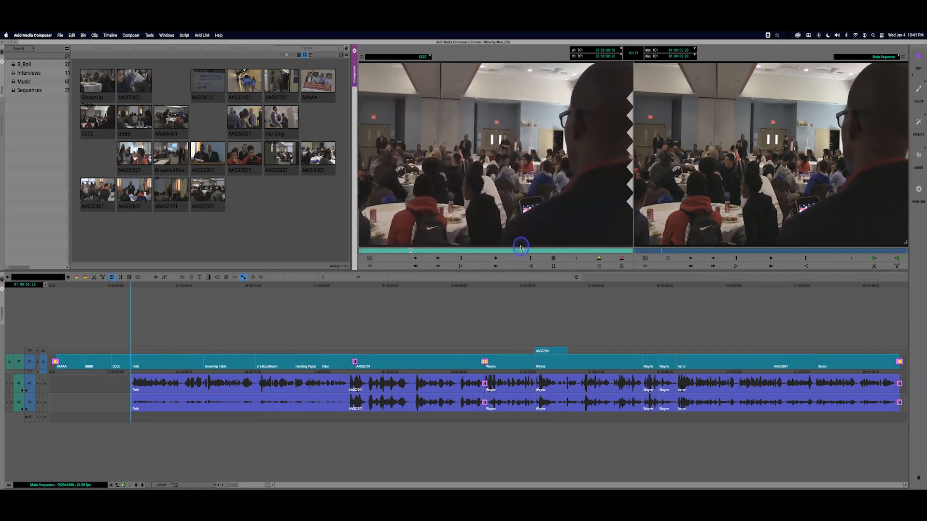
Examine the handle footage in CCCC's source clip before the In point and after the Out point
drag(393, 252, 385, 253)
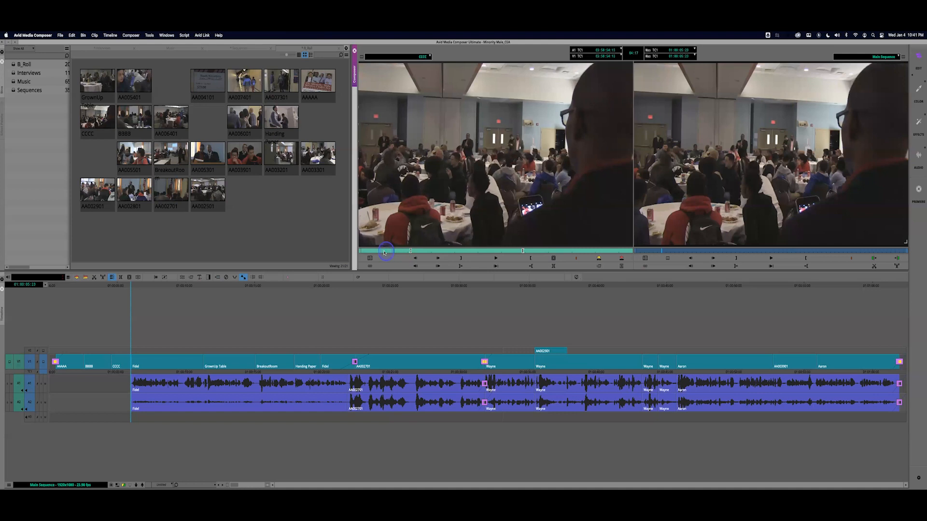
mouse_move(535, 251)
mouse_down()
mouse_move(525, 250)
mouse_move(547, 250)
mouse_up()
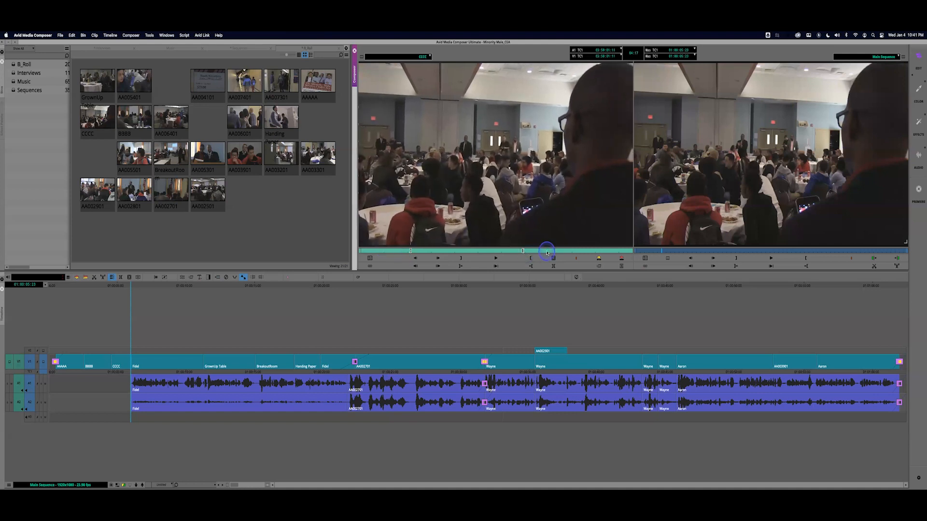
click(632, 198)
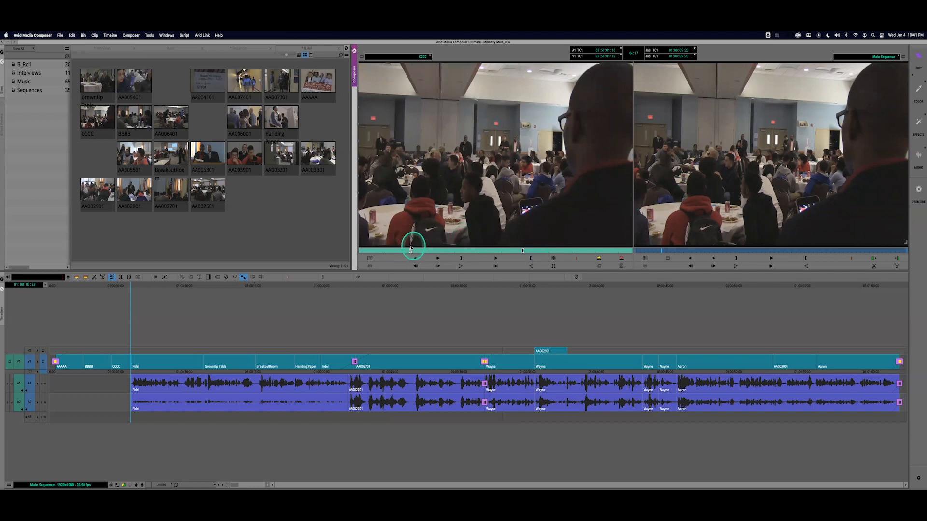
drag(406, 251, 385, 255)
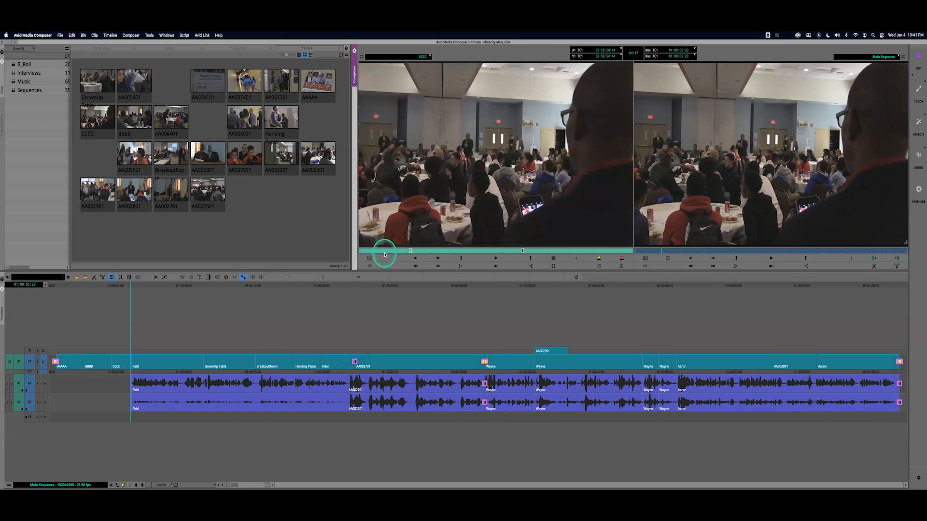
click(541, 251)
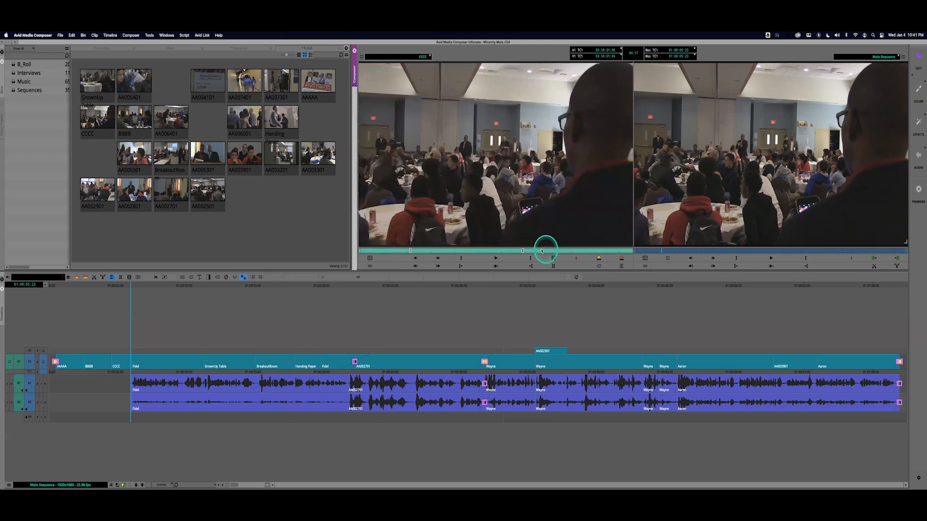
click(377, 251)
drag(377, 251, 387, 249)
Add a dissolve centered on the cut after CCCC to the video and both audio tracks with Quick Transition
drag(133, 373, 131, 372)
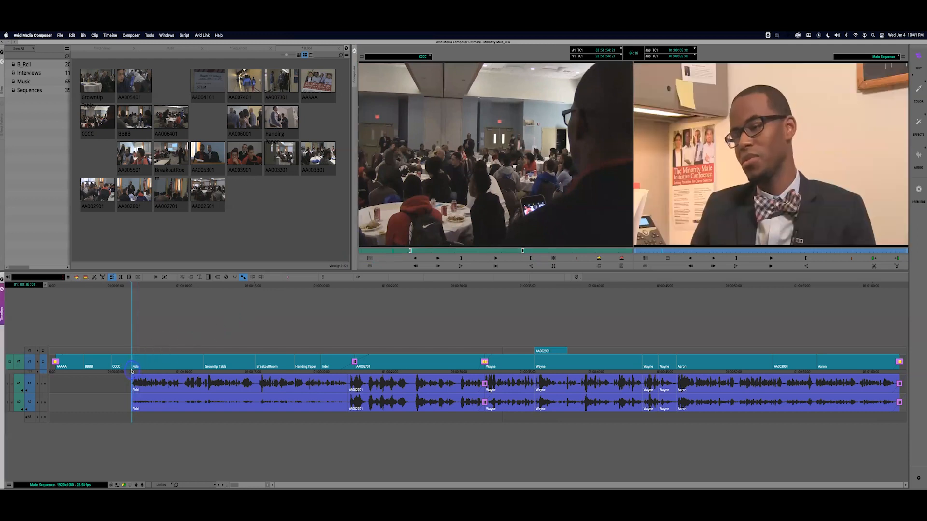
click(206, 277)
click(473, 252)
drag(438, 254, 433, 251)
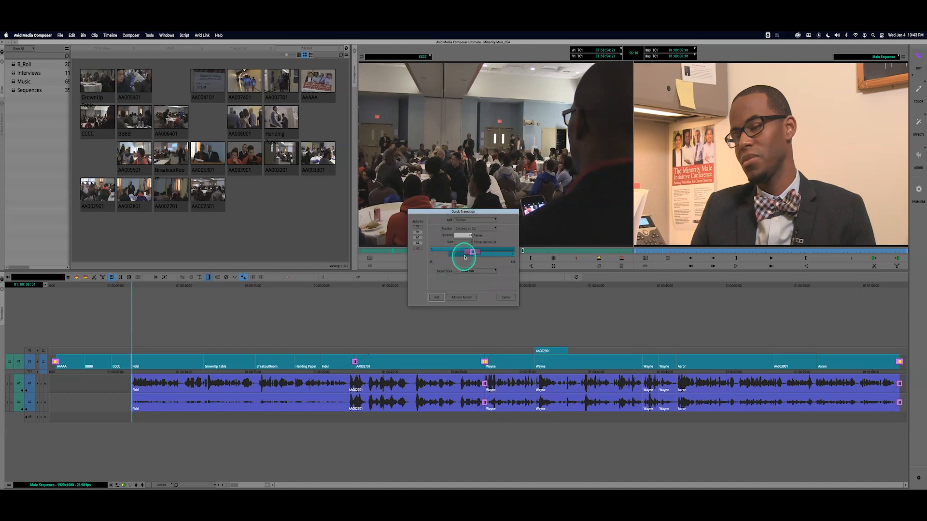
drag(471, 251, 473, 251)
click(438, 298)
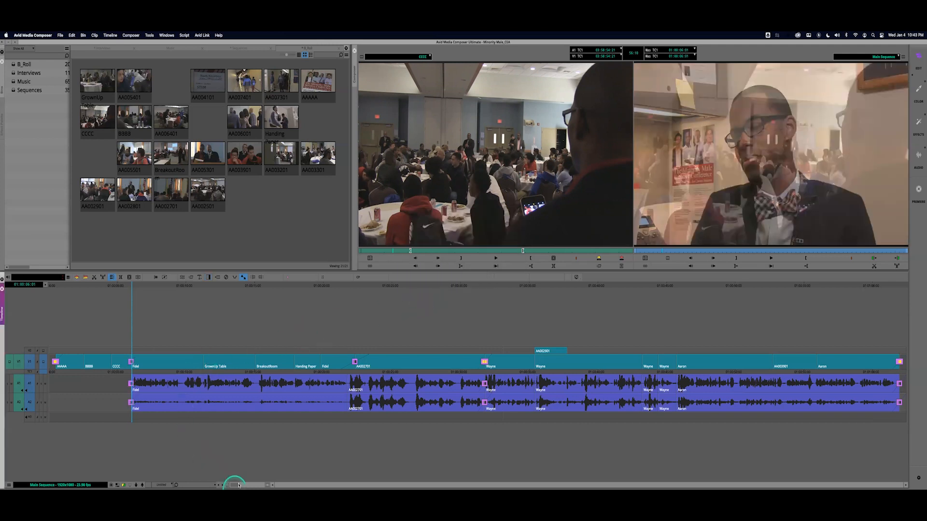
Step frame by frame through the dissolve after CCCC to examine how the two shots blend
drag(238, 485, 263, 485)
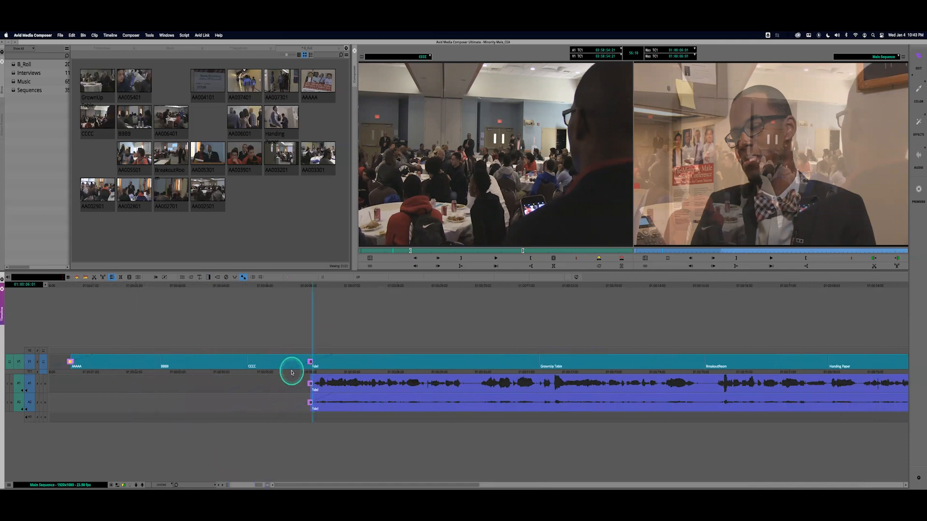
drag(292, 372, 292, 370)
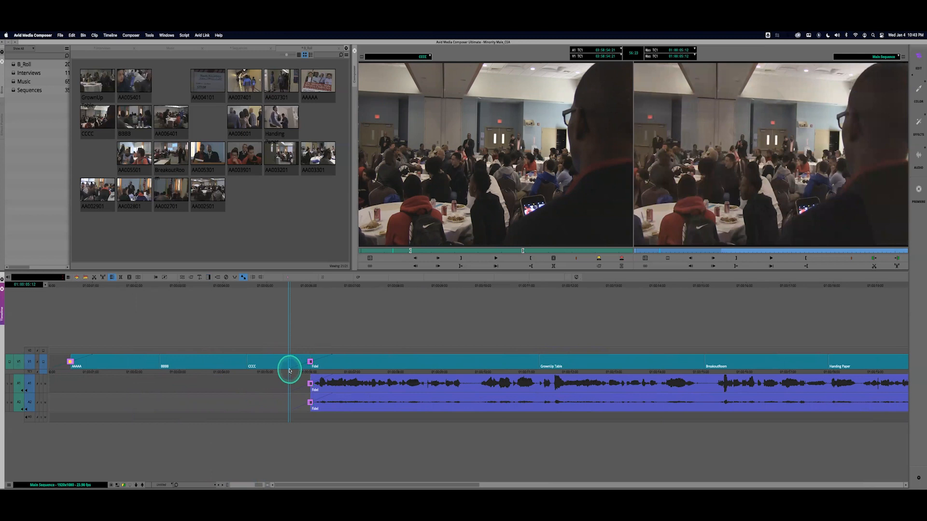
click(292, 370)
drag(290, 371, 292, 372)
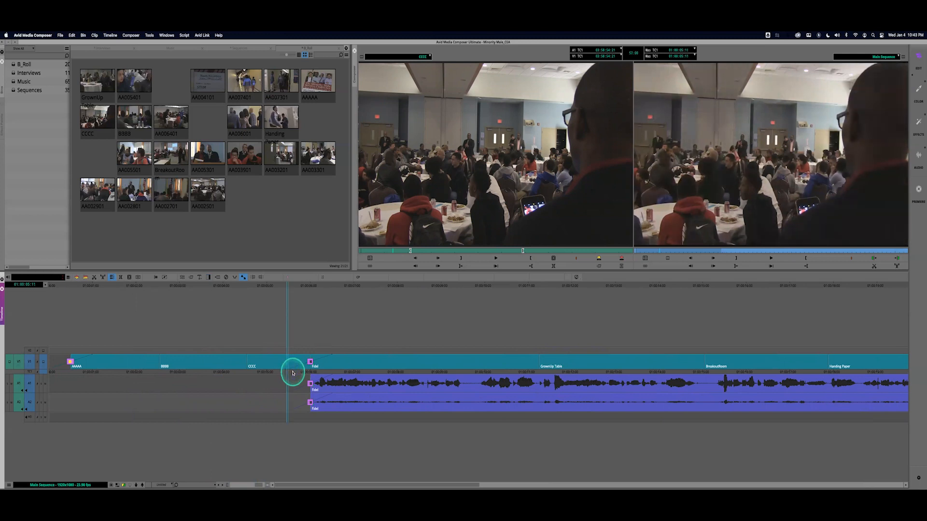
key(Right)
key(Right)
key(Right)
key(Right)
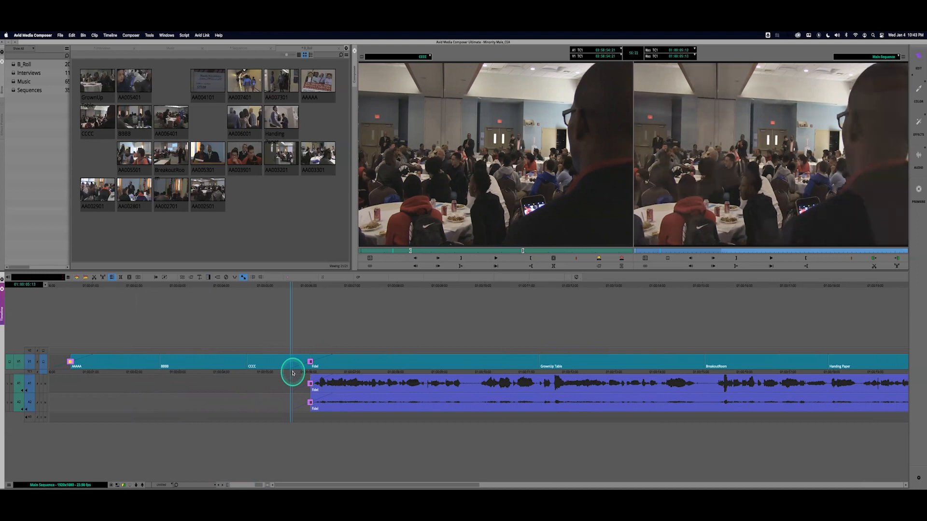
key(Right)
key(Right)
key(Right)
key(Right)
key(Right)
key(Right)
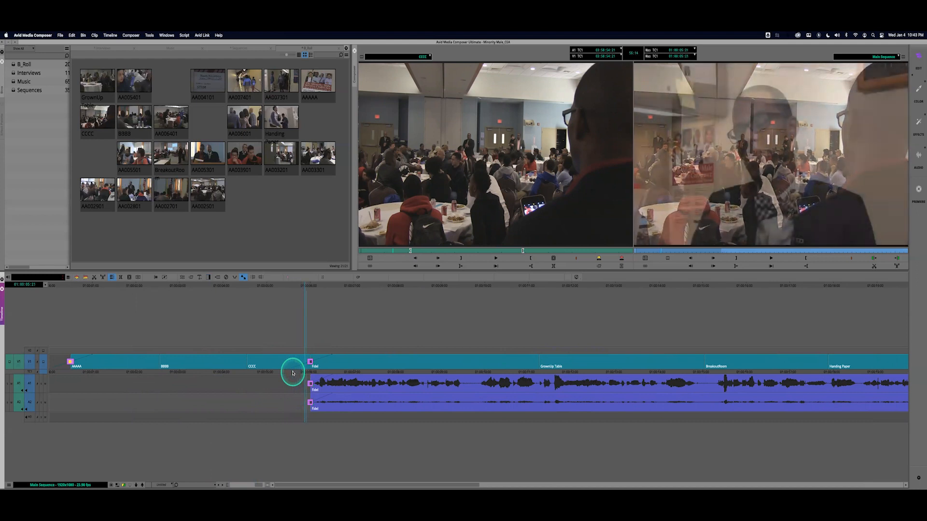
key(Right)
key(Right)
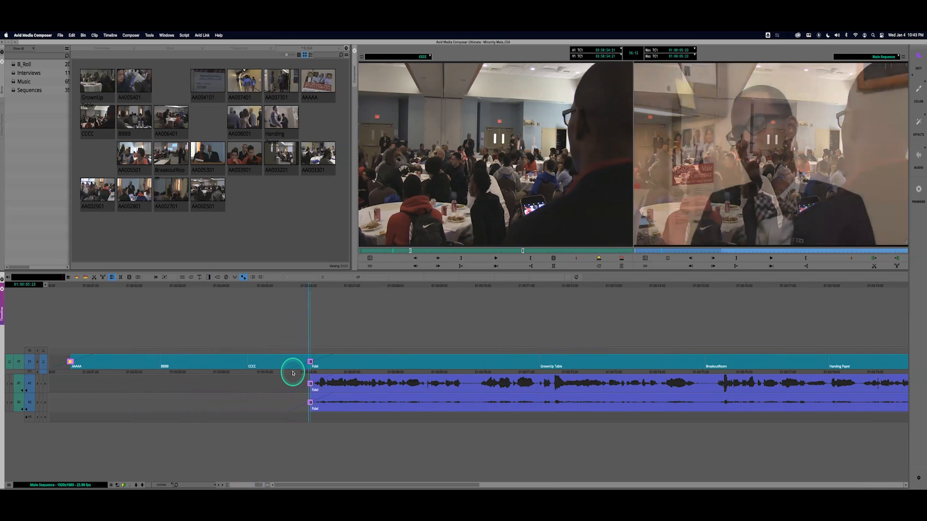
key(Right)
key(Right)
key(Right)
key(Right)
key(Right)
key(Right)
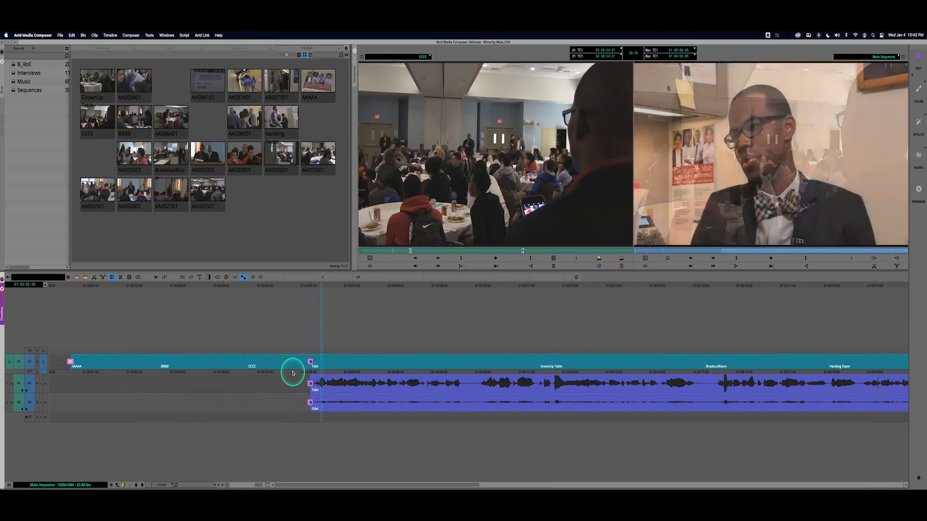
key(Right)
key(Right)
key(Right)
key(Right)
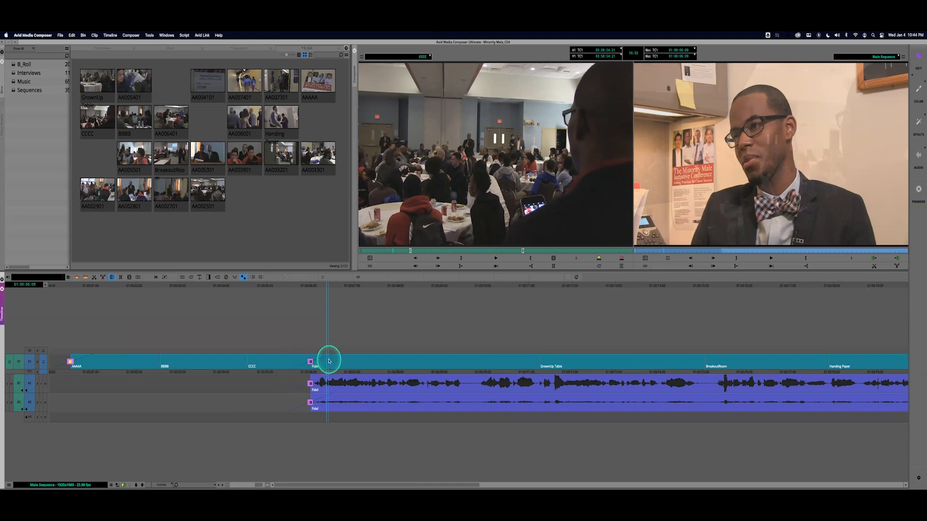
Play the sequence from within CCCC through the dissolve into the interview clip
click(274, 372)
click(265, 372)
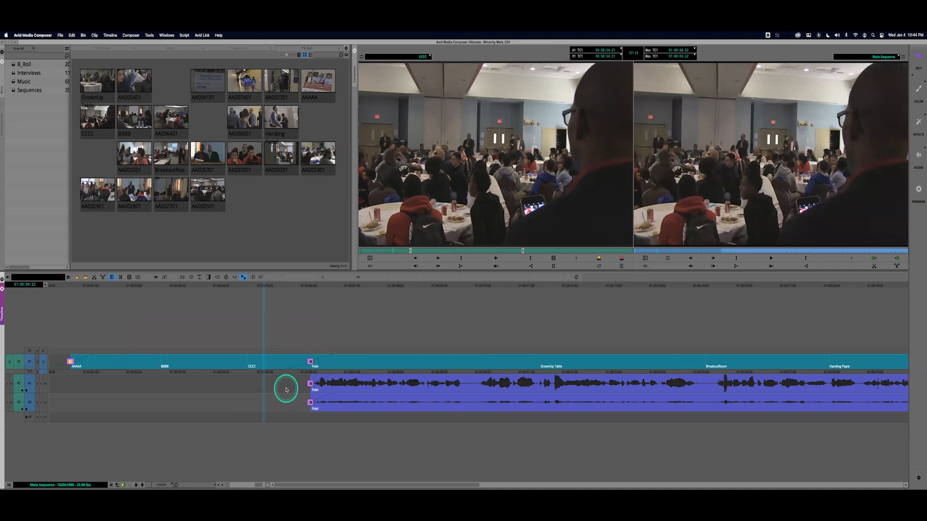
key(space)
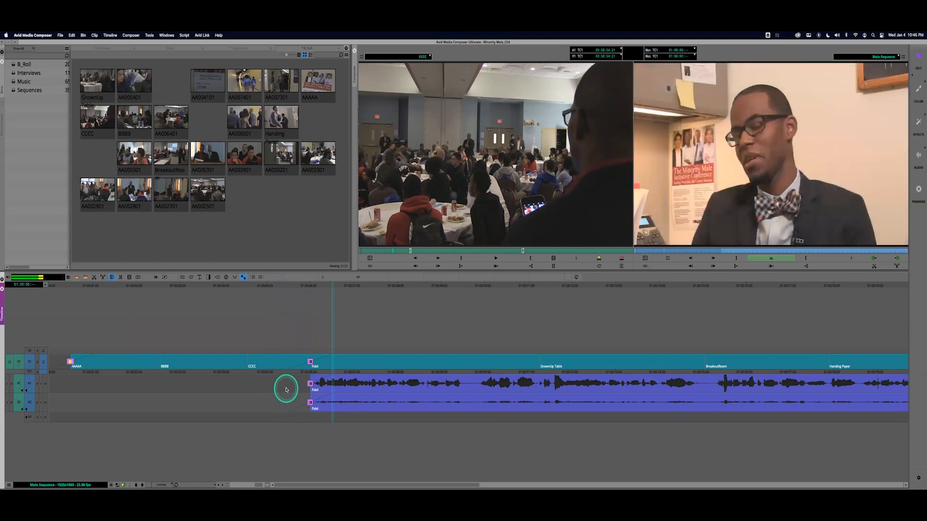
key(space)
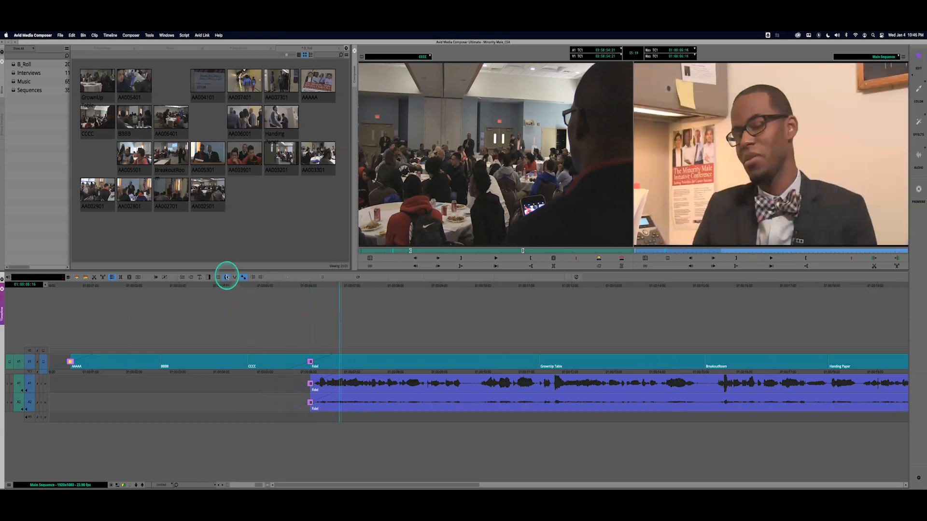
Undo the dissolve on the video and audio tracks, and play across the plain cut after CCCC
click(312, 371)
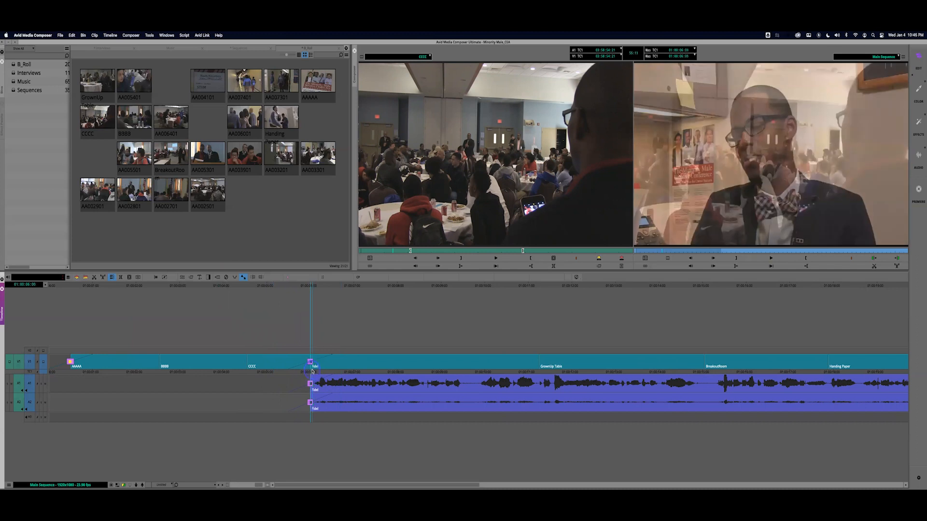
key(super+z)
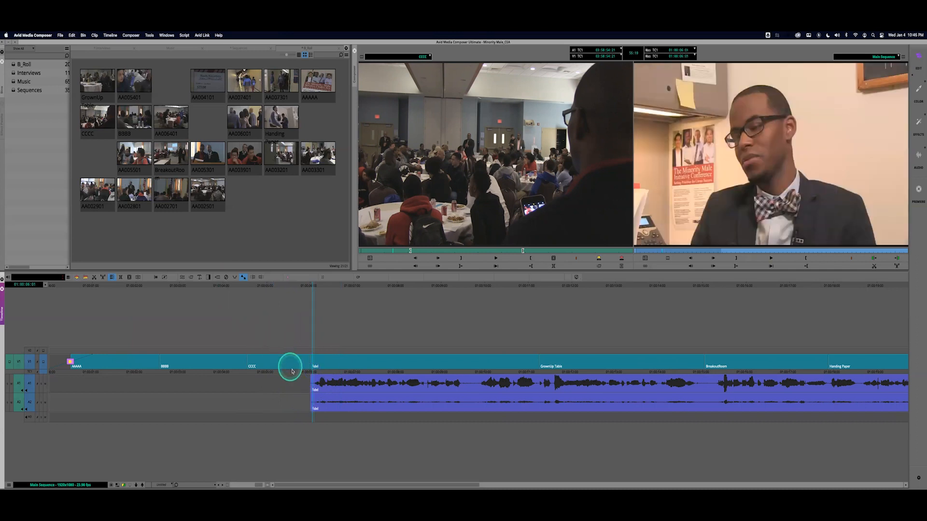
click(259, 374)
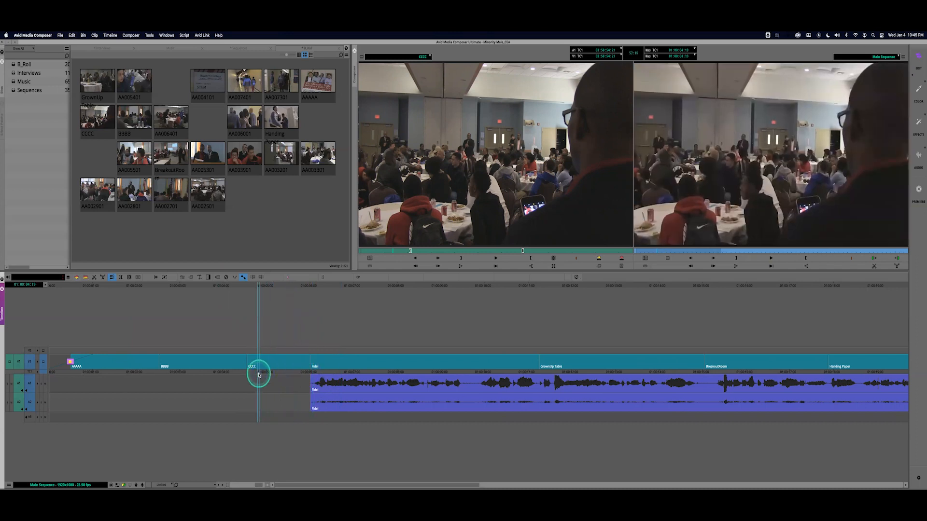
key(space)
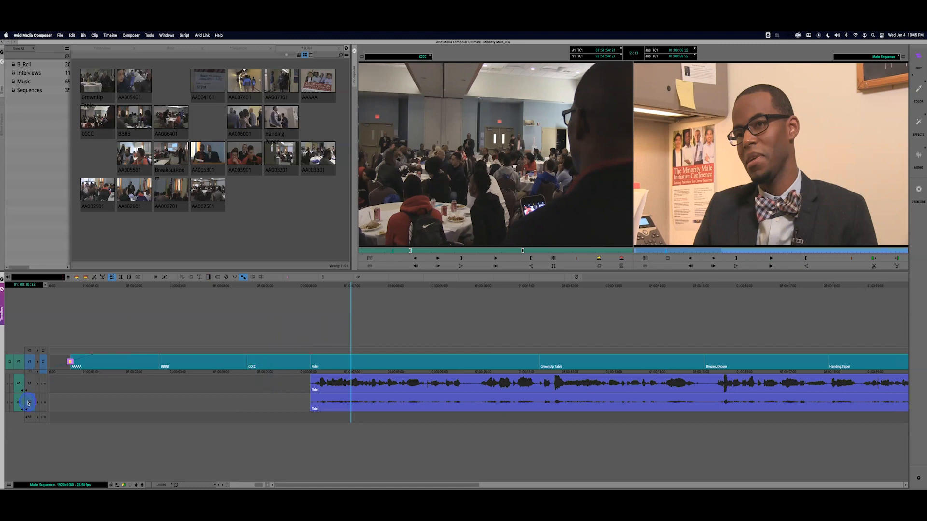
Add a dissolve centered on the cut after CCCC to video track V1 only, with the audio tracks deselected
click(311, 371)
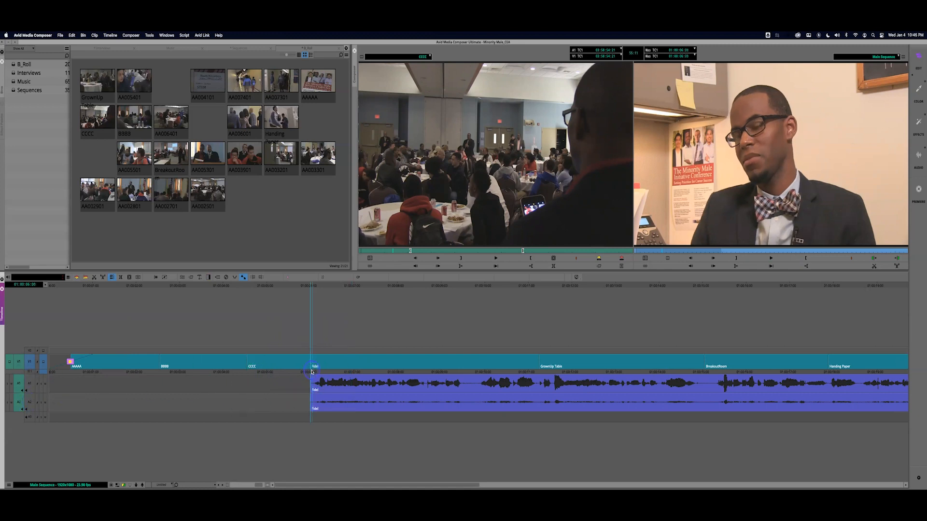
key(backslash)
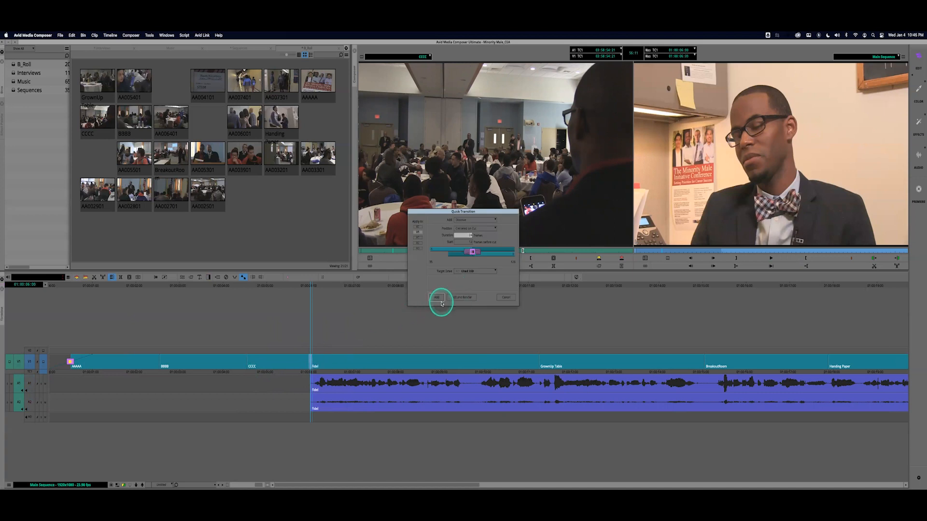
click(440, 302)
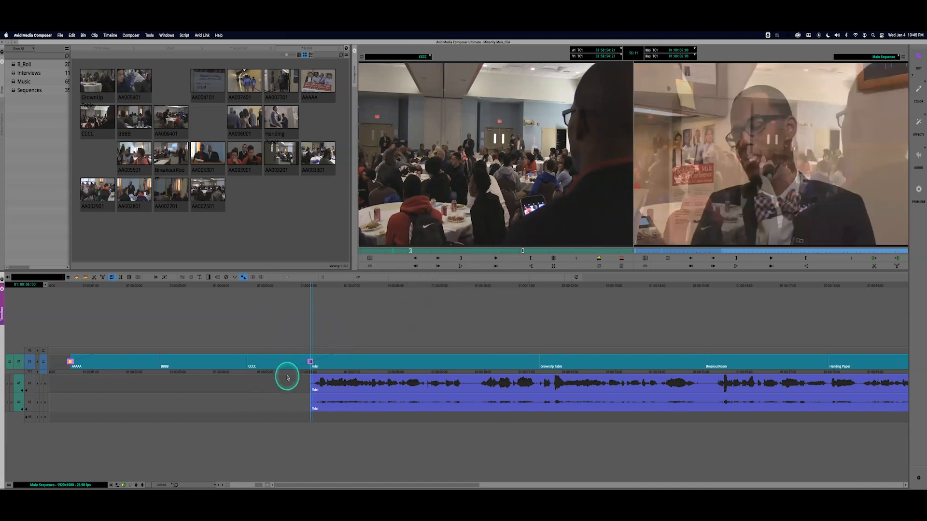
Play the sequence from before the end of CCCC through the video-only dissolve
click(276, 378)
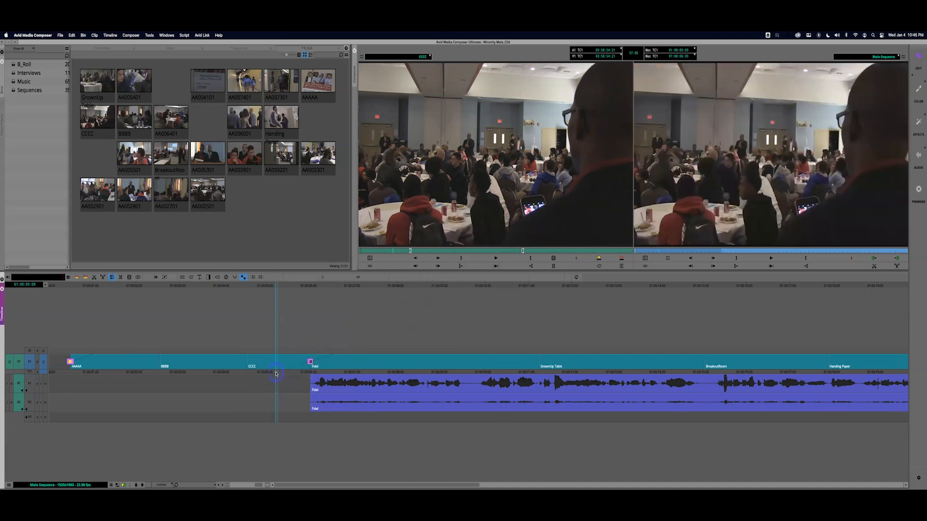
click(710, 178)
key(l)
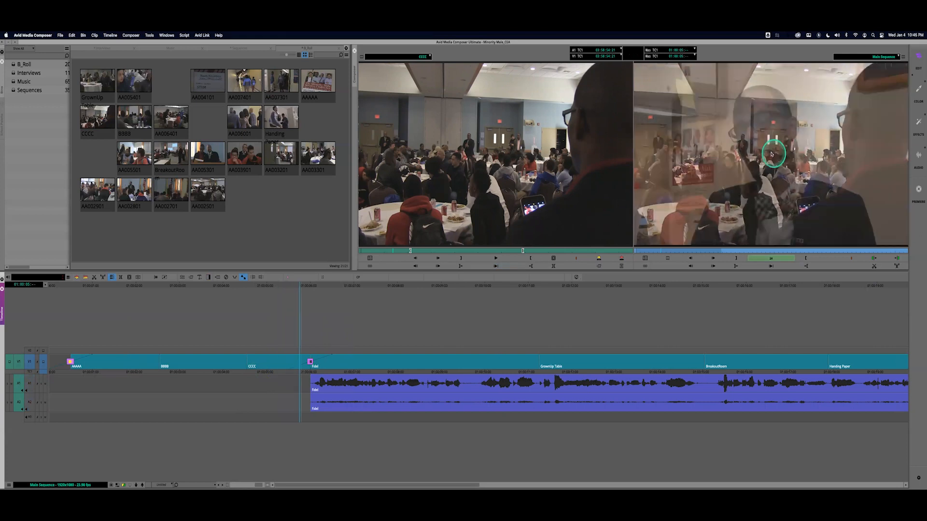
key(k)
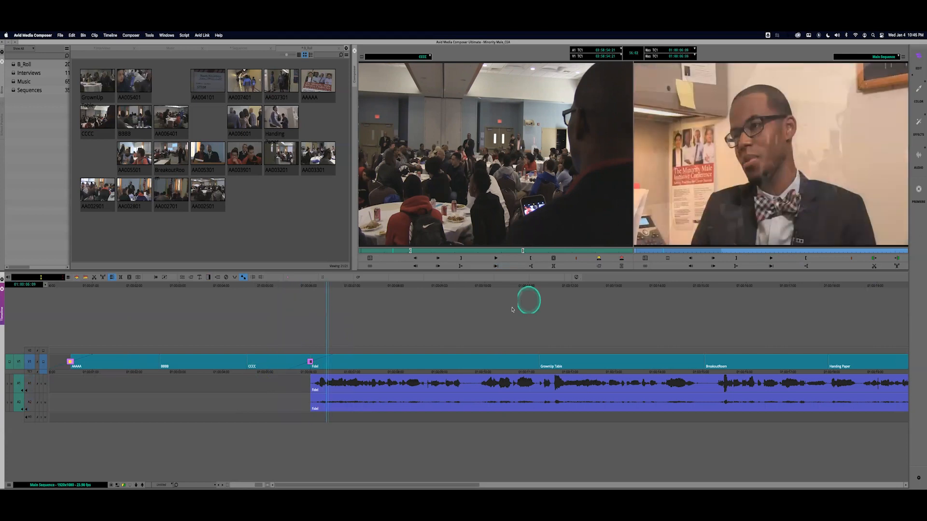
Replace the dissolve at the cut after CCCC with a longer one centered on the cut, on video track V1 only
drag(268, 378, 246, 378)
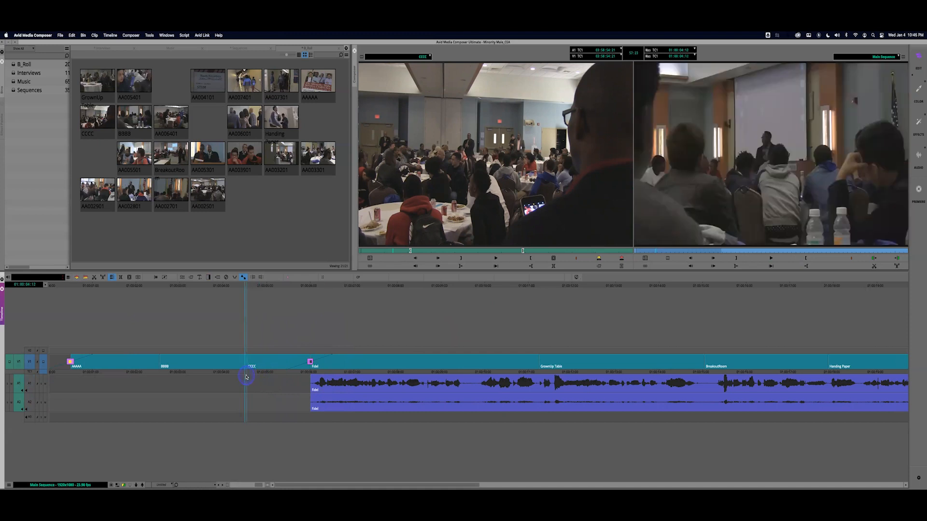
click(313, 375)
key(backslash)
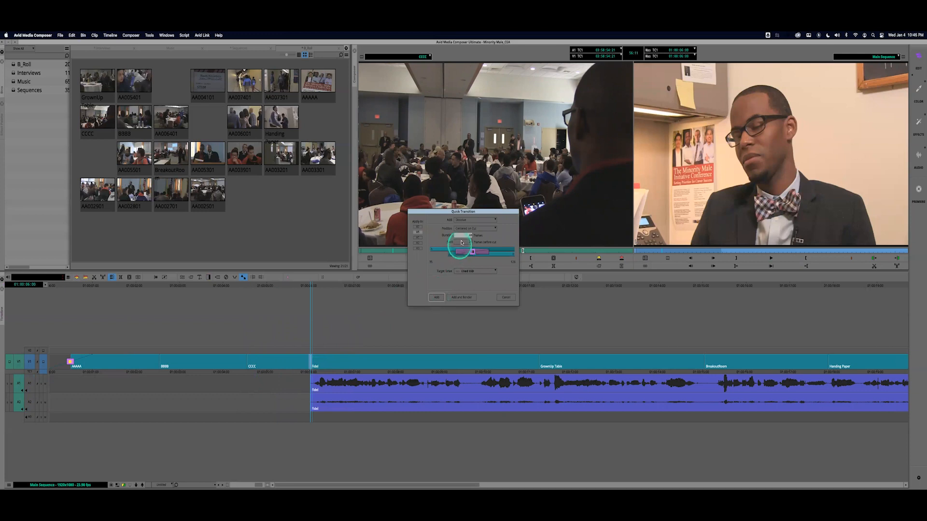
click(435, 298)
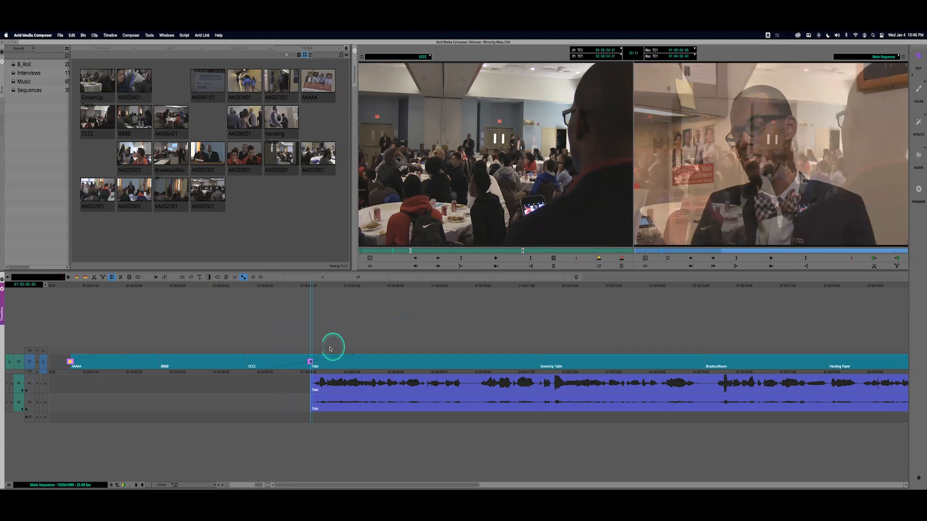
Play the sequence twice from the start of CCCC through the longer dissolve into the interview clip
click(257, 374)
key(space)
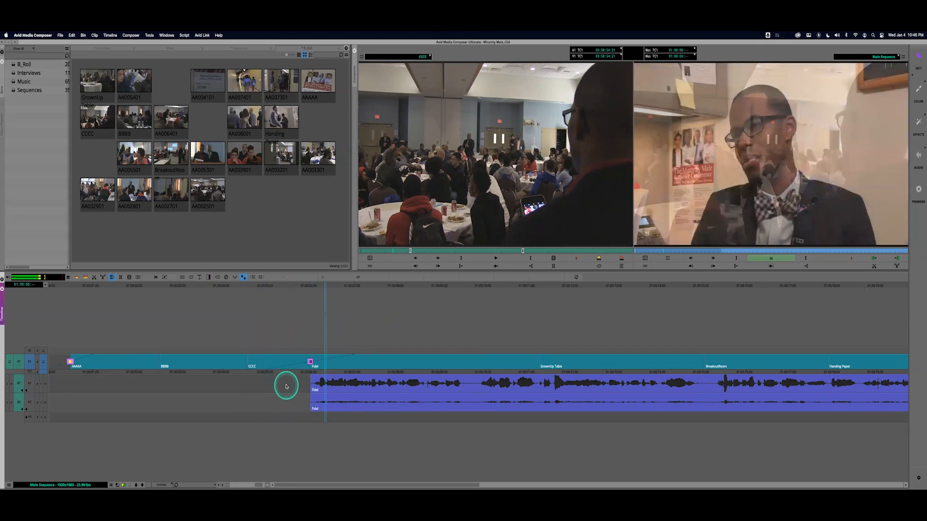
key(space)
drag(261, 375, 252, 378)
key(space)
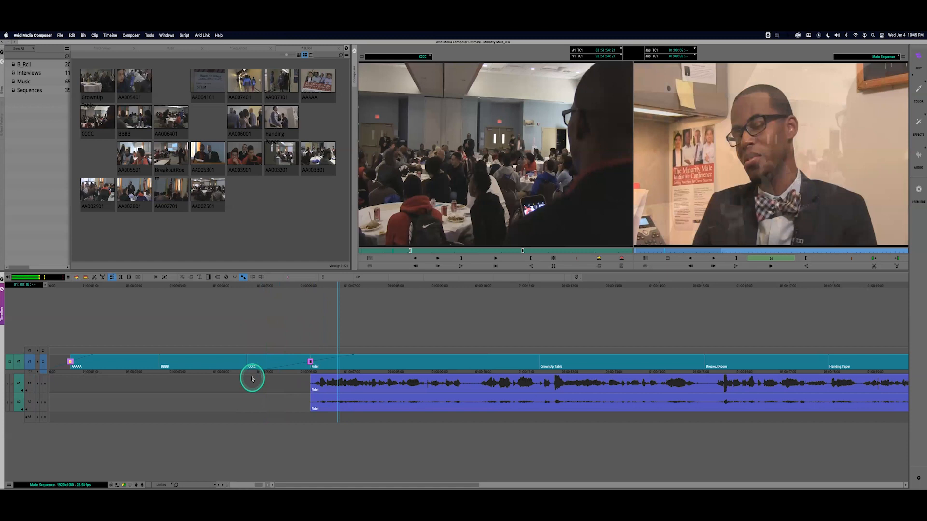
key(space)
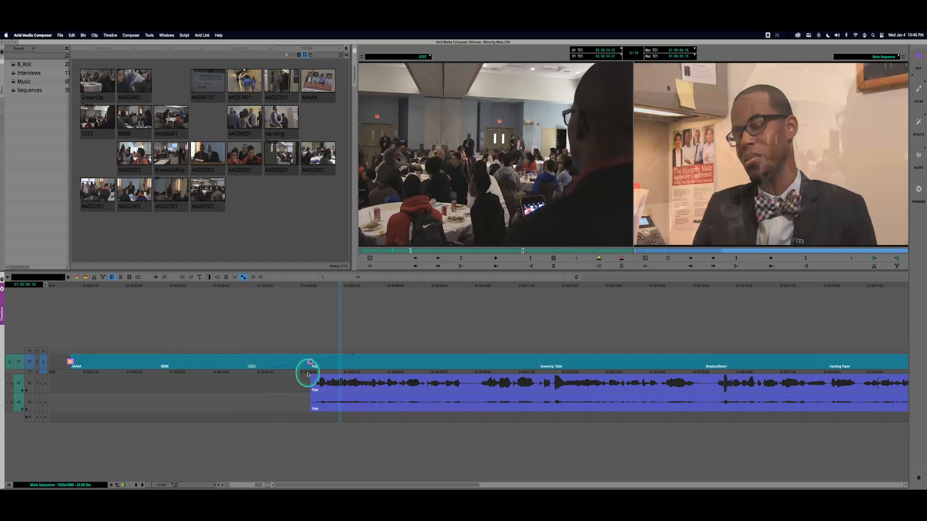
Examine frames inside the longer dissolve, replay it from the start of CCCC, and undo the dissolve
click(301, 373)
click(289, 373)
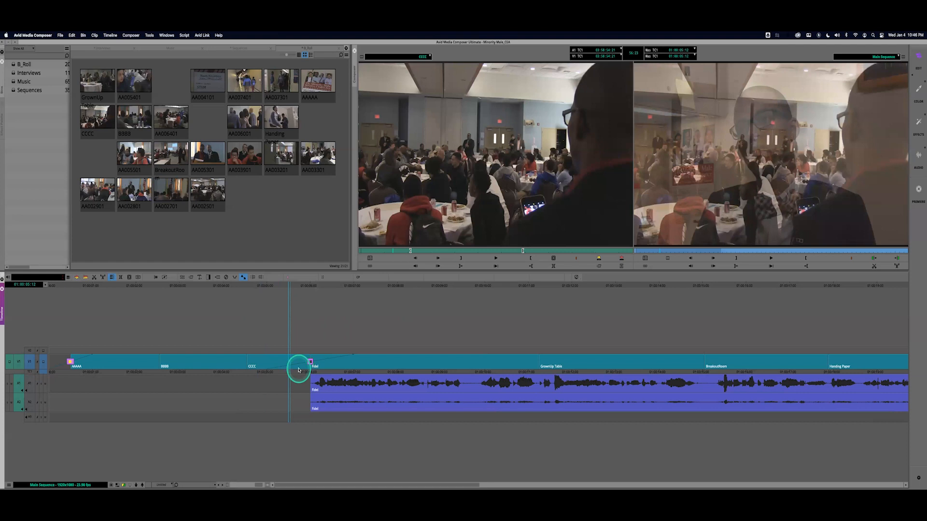
drag(298, 370, 244, 377)
key(space)
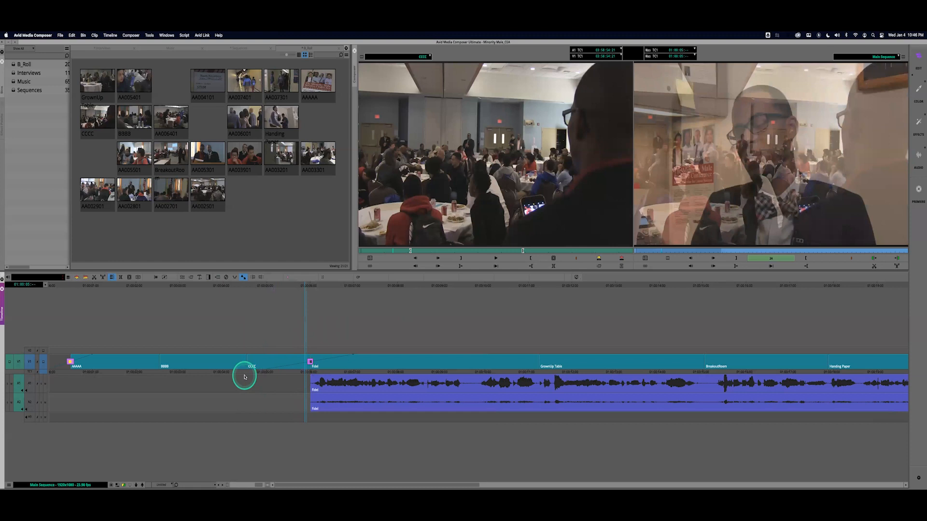
key(space)
key(super+z)
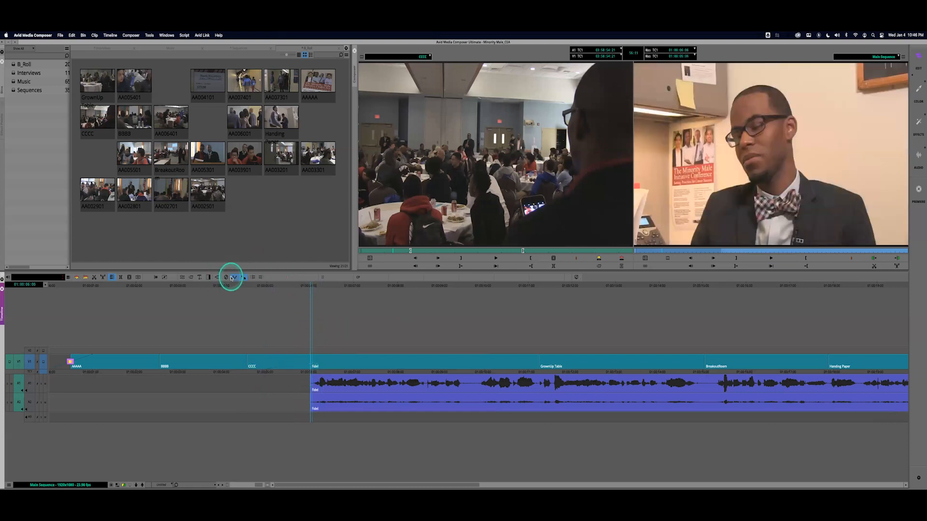
Try a 24-frame Quick Transition starting 12 frames before the cut after CCCC, and cancel it
click(209, 279)
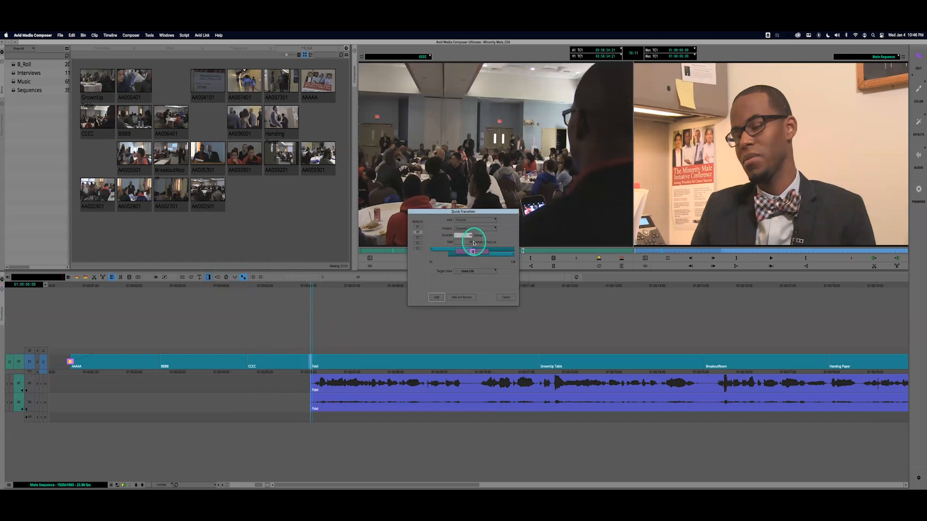
drag(474, 243, 456, 253)
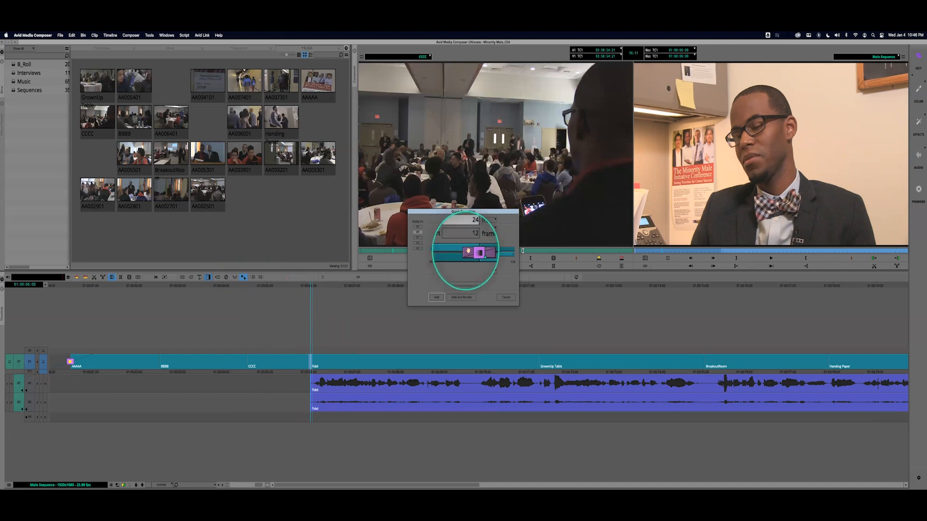
click(503, 293)
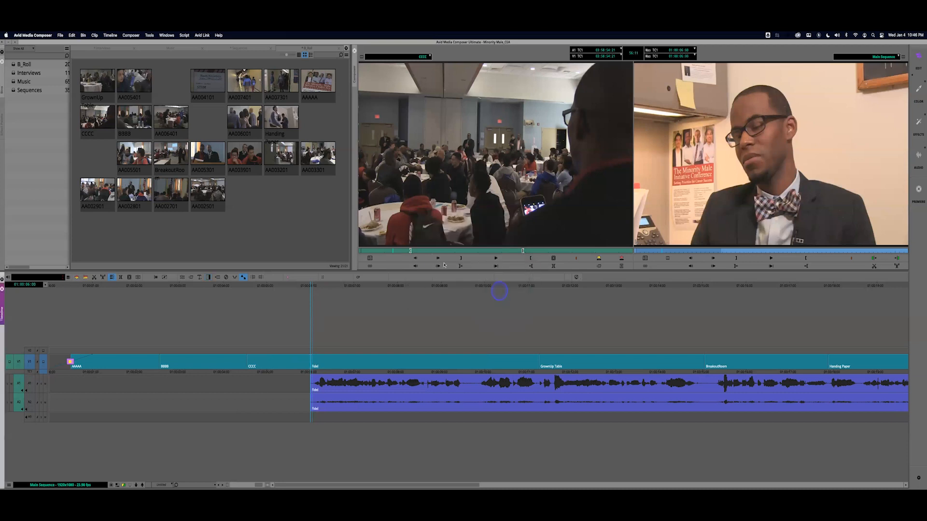
Match-frame the last frame of CCCC in the sequence and examine the source media beyond that point
click(467, 251)
drag(467, 253, 472, 255)
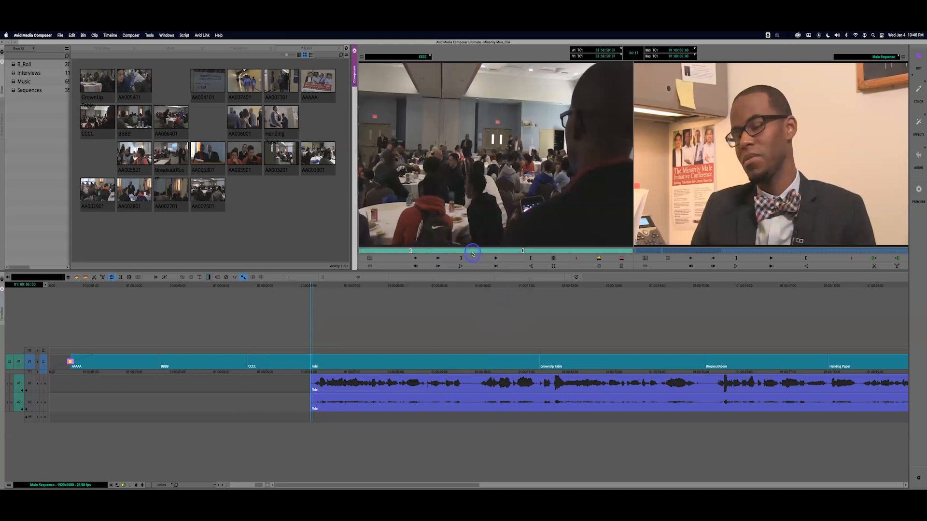
click(307, 375)
click(668, 259)
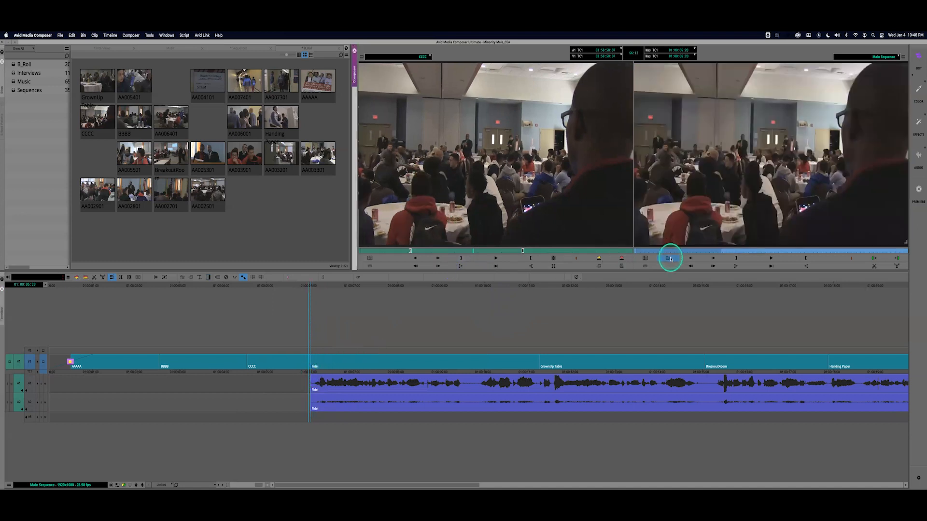
click(542, 265)
drag(467, 250, 491, 255)
Match-frame the first frame of the interview clip after CCCC and examine the source media before its In point
click(312, 366)
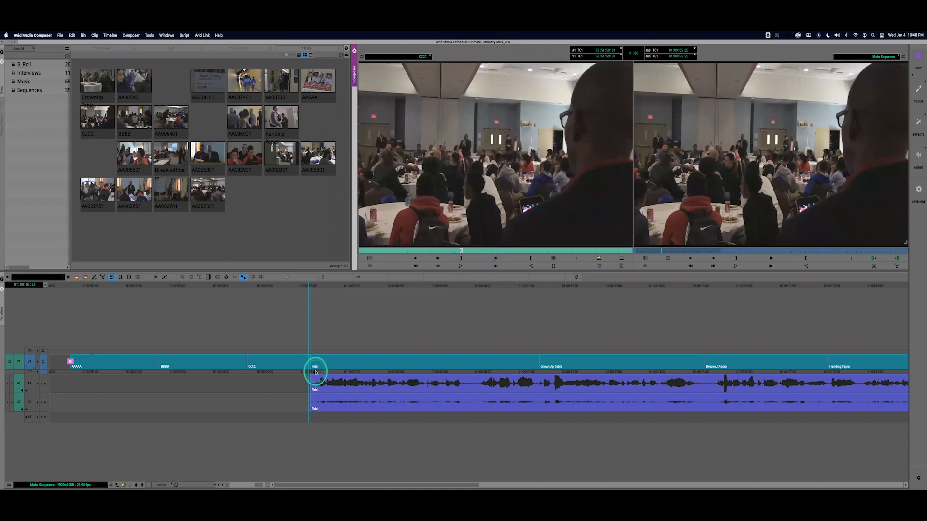
click(668, 259)
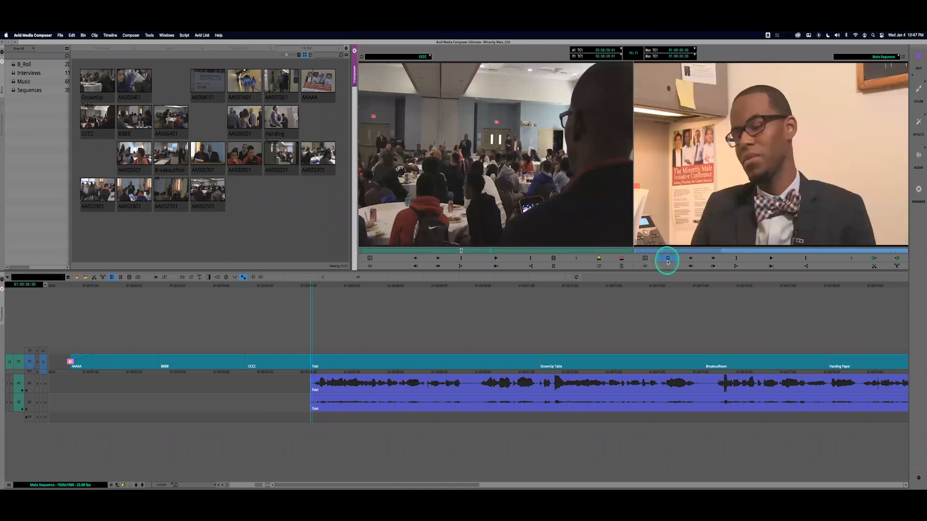
drag(420, 249, 368, 251)
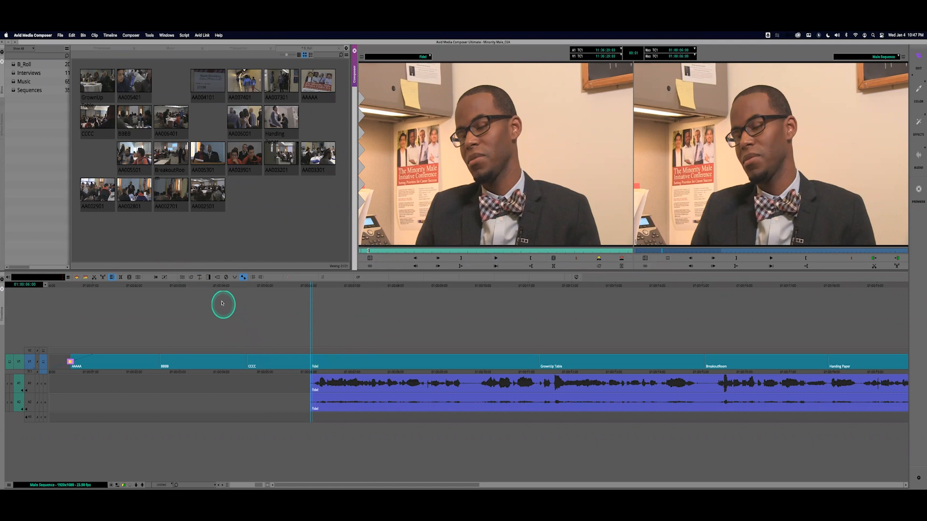
Add a Quick Transition dissolve to video track V1 with its position set to Ending at Cut after CCCC
click(209, 279)
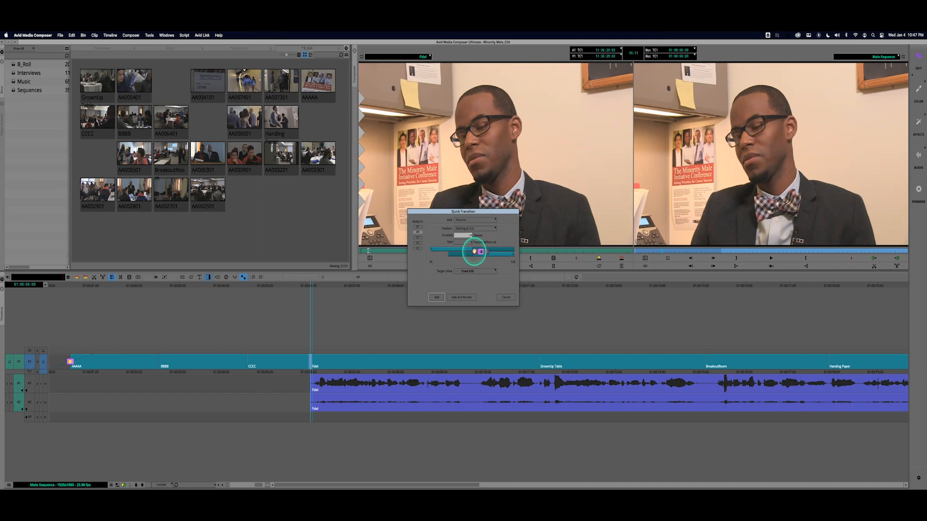
drag(499, 250, 481, 251)
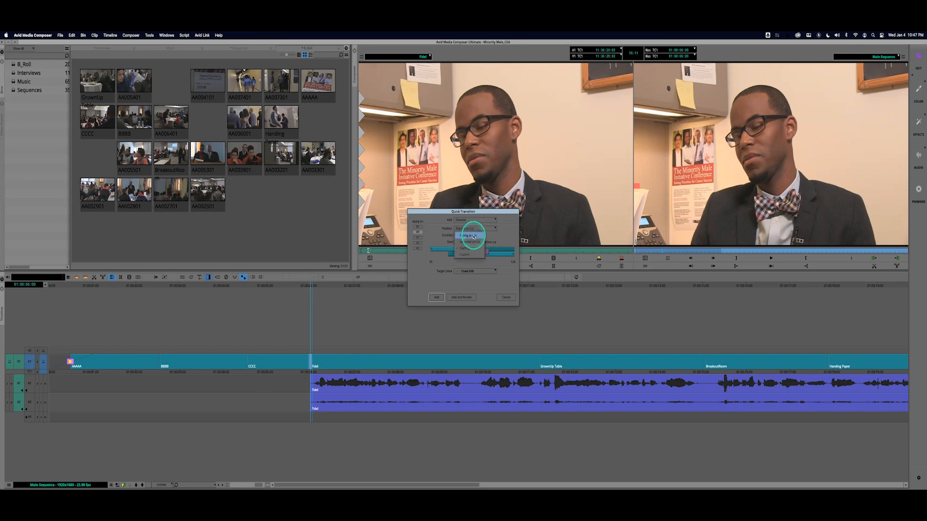
mouse_move(462, 253)
mouse_down()
mouse_move(451, 252)
mouse_move(470, 258)
mouse_up()
click(438, 298)
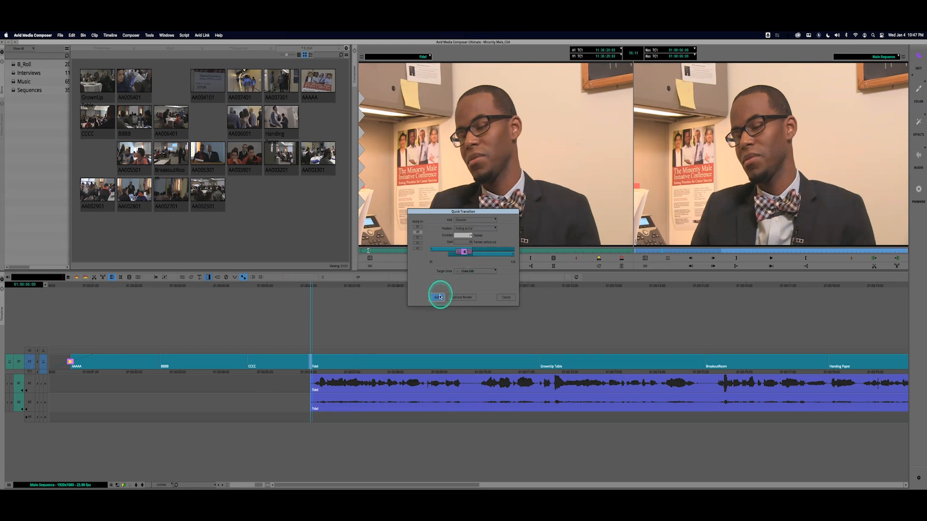
Play from the start of CCCC through the dissolve that ends at the cut, and undo that dissolve
click(281, 374)
drag(279, 375, 251, 374)
key(space)
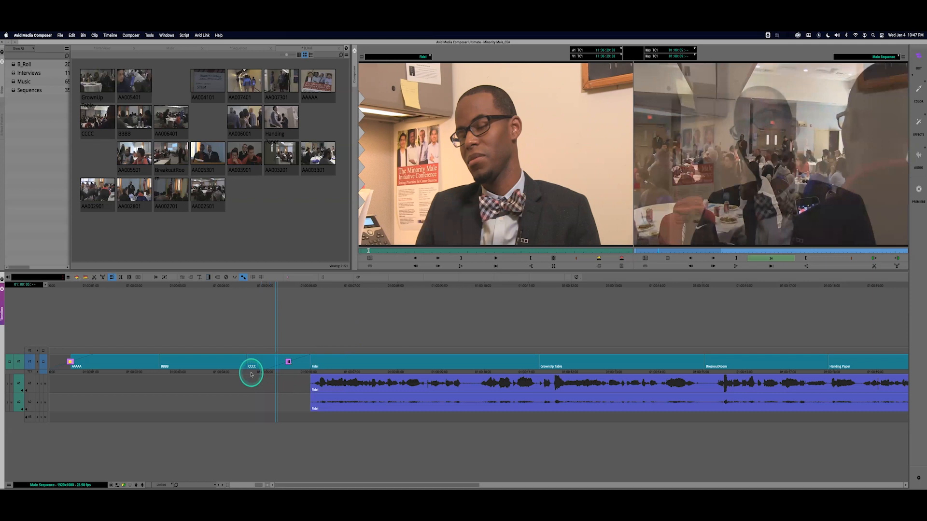
key(space)
key(super+z)
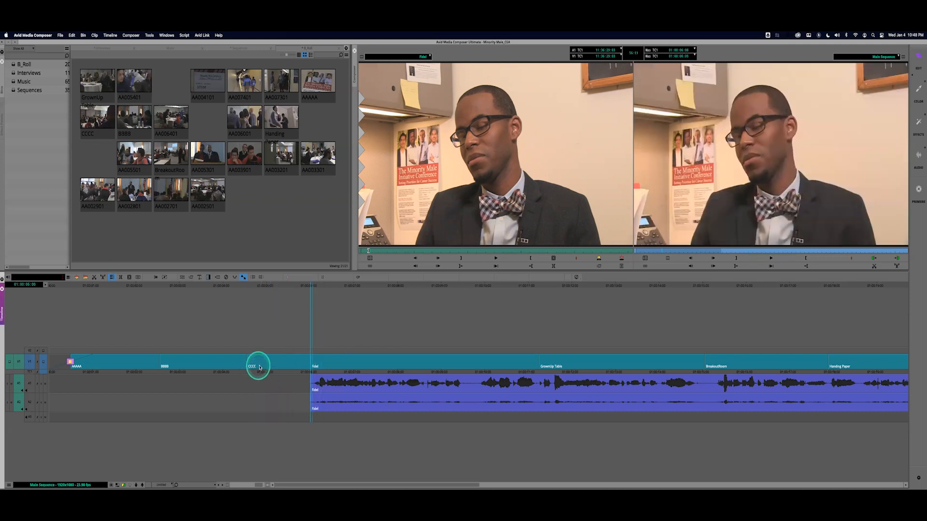
Add a Quick Transition dissolve to video track V1 with its position set to Starting at Cut after CCCC
click(209, 278)
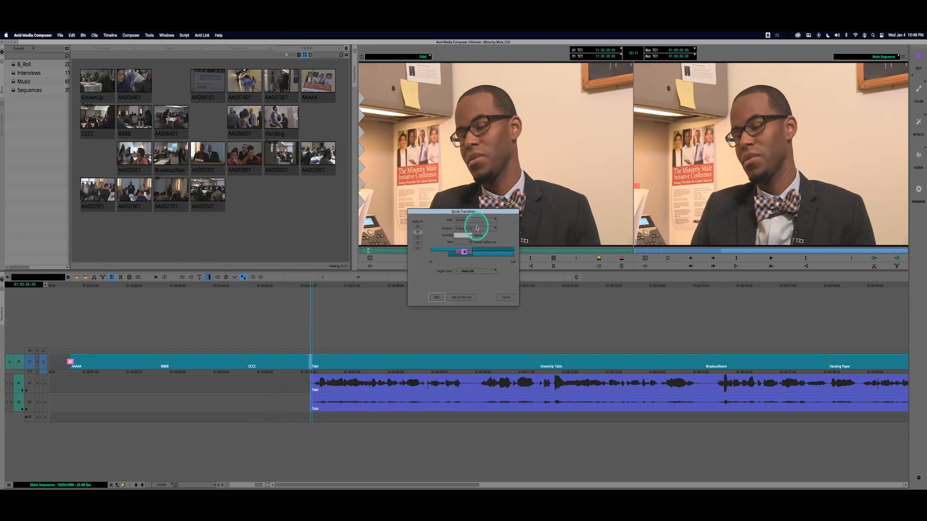
click(476, 228)
click(477, 247)
click(440, 298)
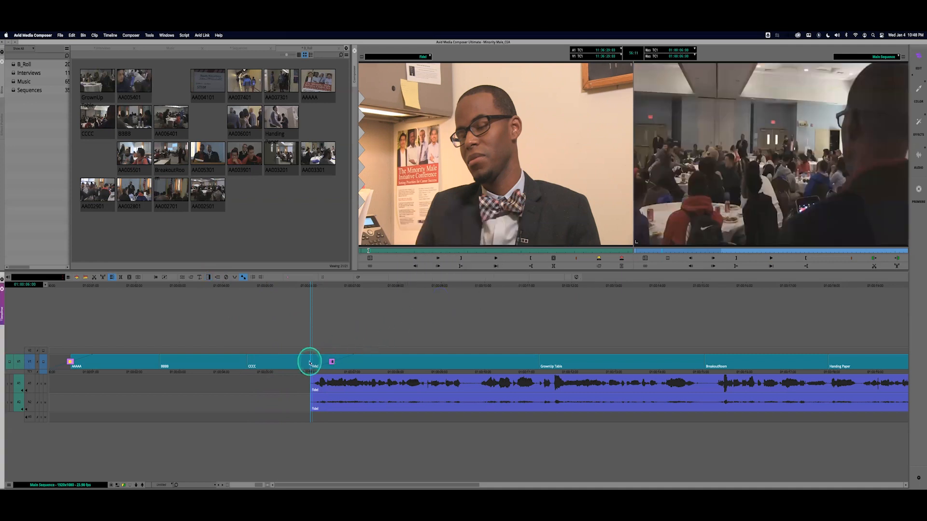
Play the sequence from within CCCC through the dissolve that starts at the cut
drag(310, 364, 278, 376)
click(265, 376)
key(space)
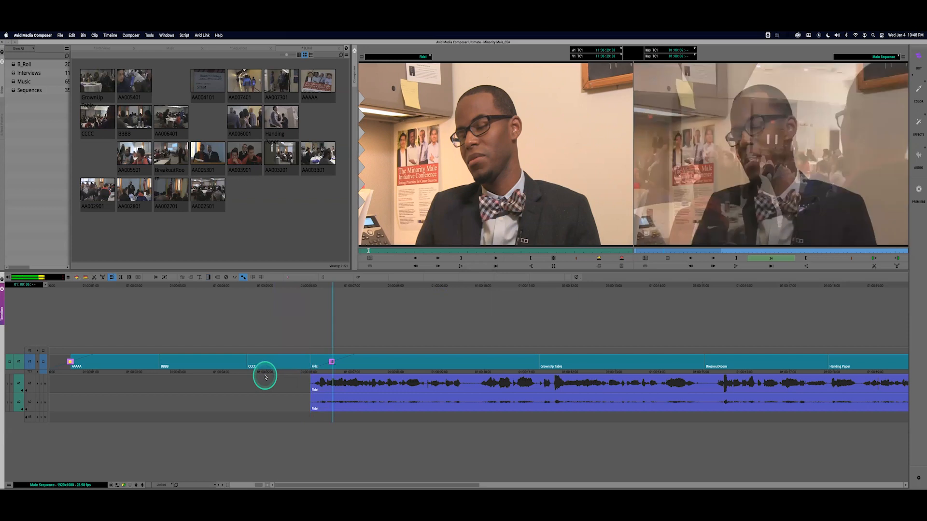
key(space)
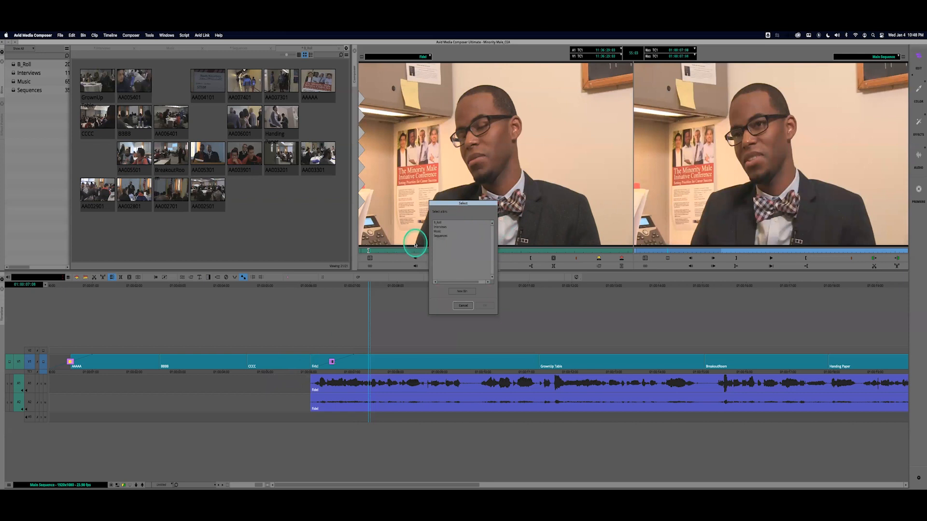
Create a new sequence in the Sequences bin and name it Handle
click(444, 236)
click(484, 305)
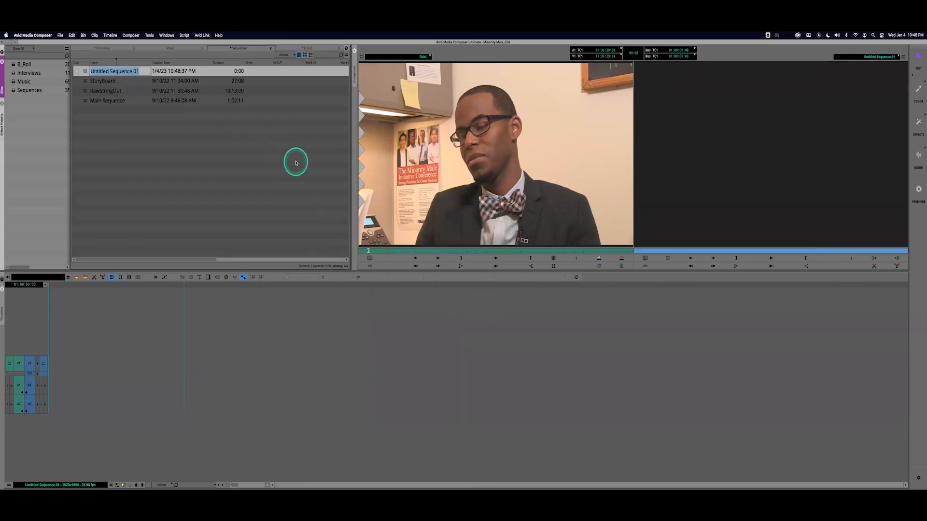
text(Handle)
key(Return)
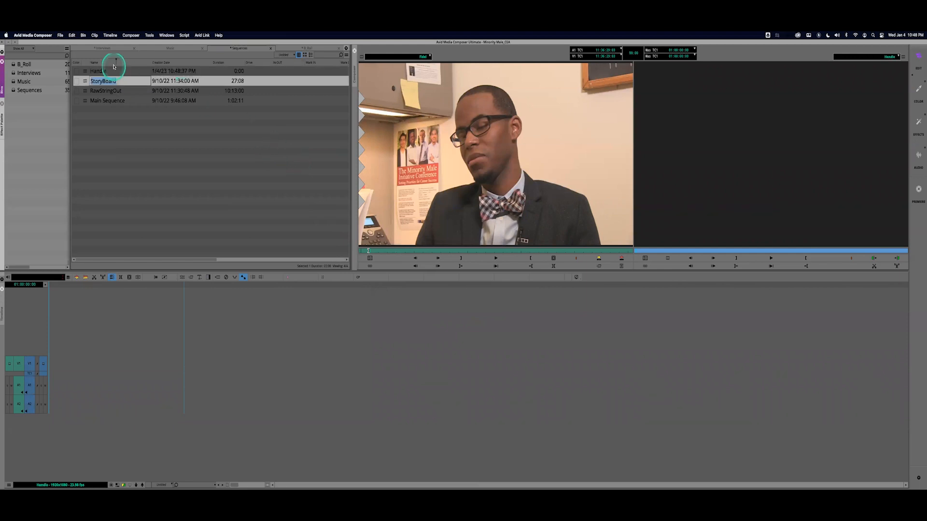
Load clip AA002701 from the B_Roll bin into the source monitor and scrub through its footage
click(294, 48)
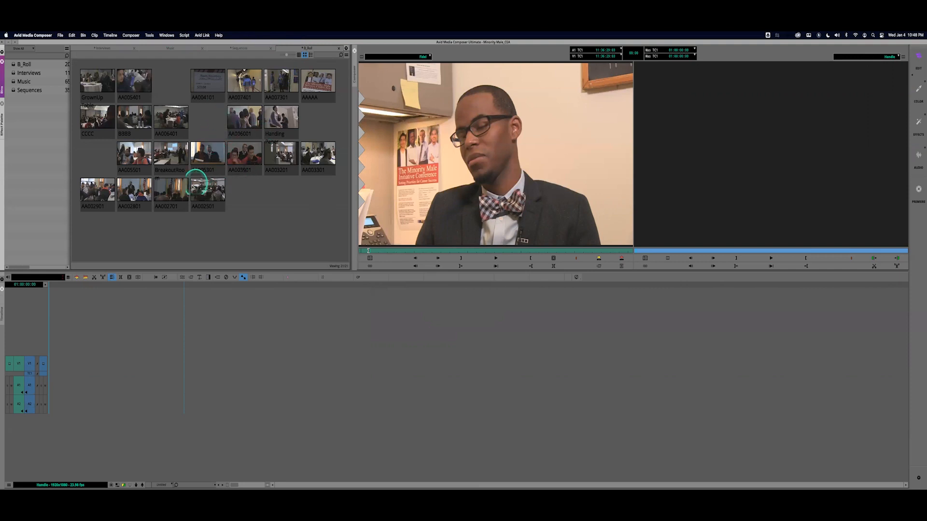
double_click(173, 192)
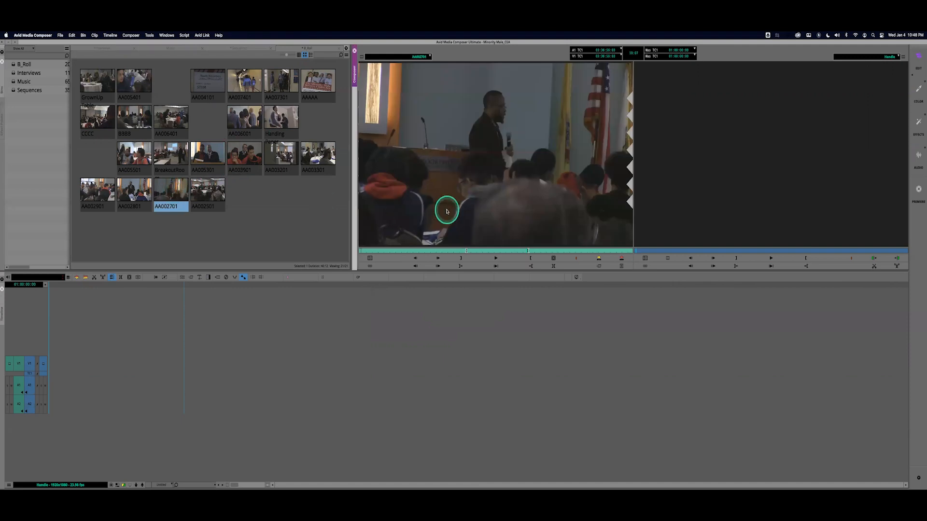
drag(469, 244, 571, 248)
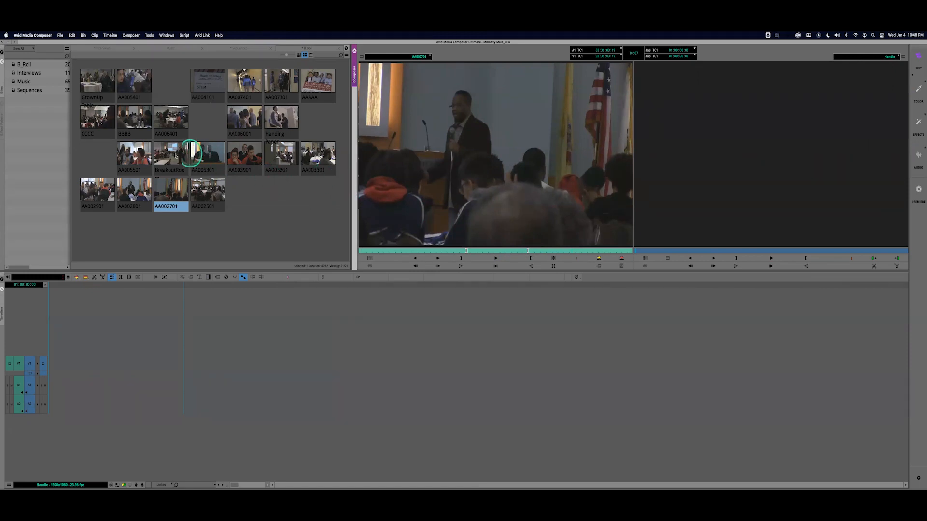
Mark a section about 5:18 long in the middle of the GrownUp Table clip and splice it into the Handle sequence
double_click(97, 80)
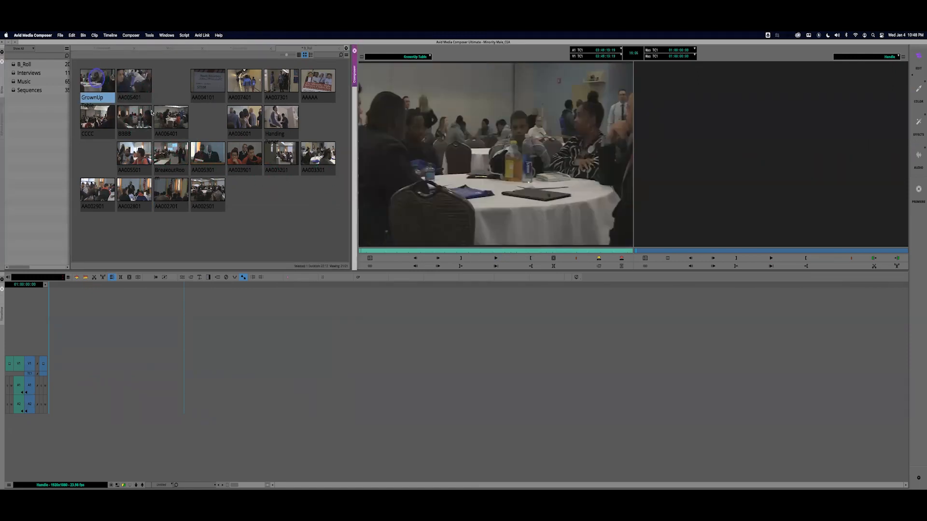
drag(460, 252, 512, 254)
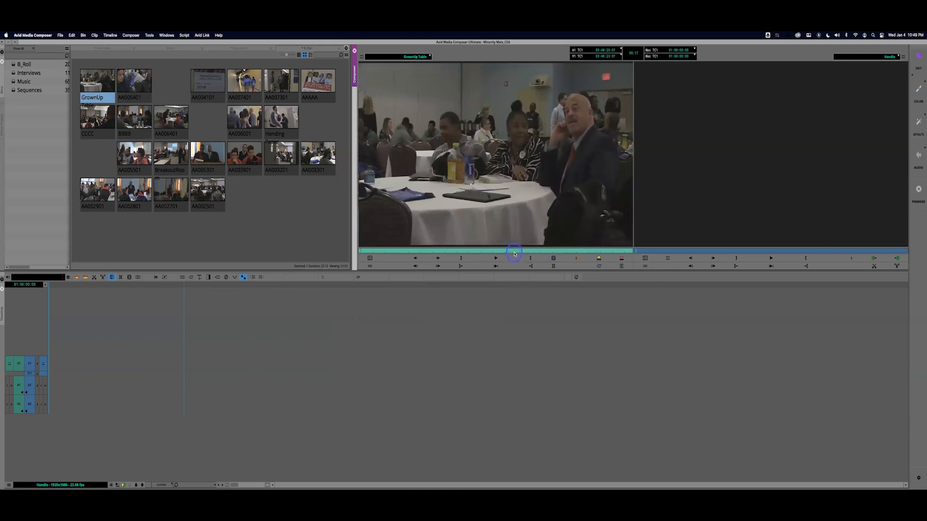
drag(515, 254, 461, 255)
key(i)
click(595, 259)
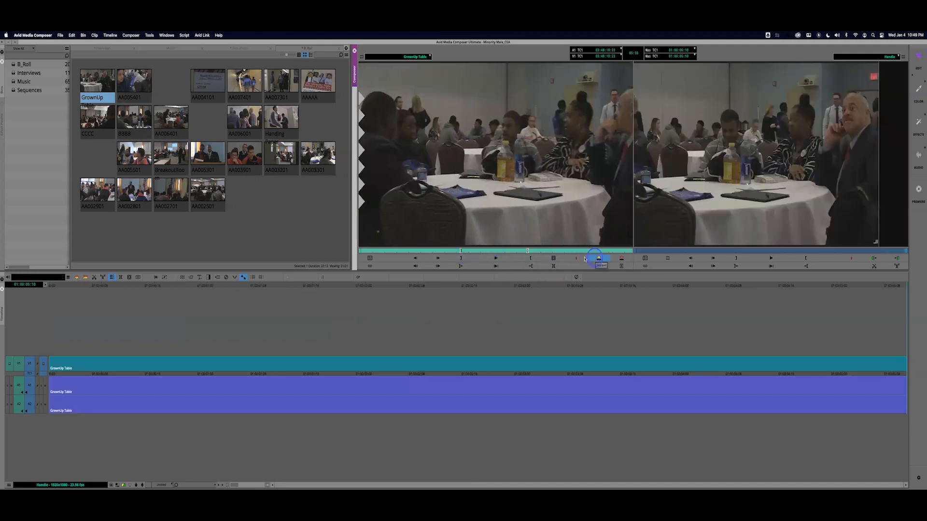
drag(492, 252, 537, 252)
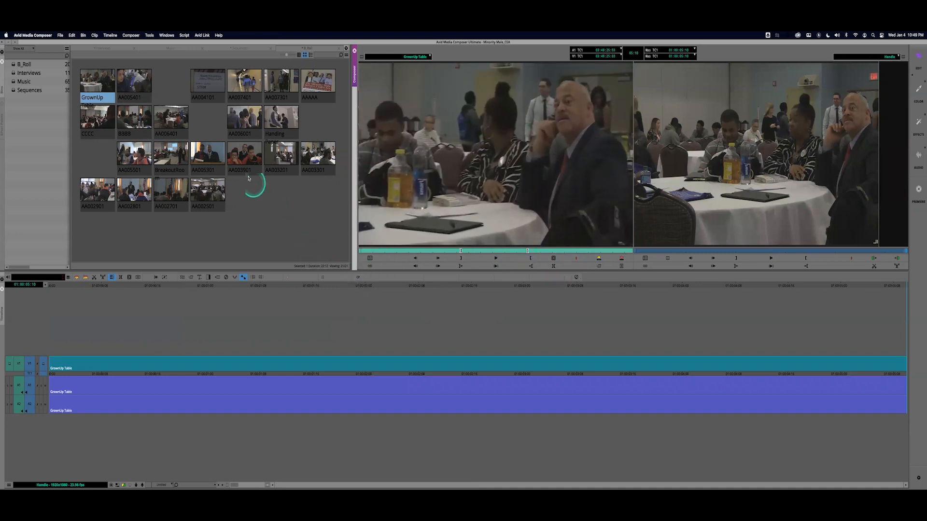
Load clip AA005301, mark a section about 4:13 long in its middle, and splice it after GrownUp Table in the Handle sequence
double_click(206, 155)
click(426, 250)
drag(426, 250, 503, 250)
key(o)
key(o)
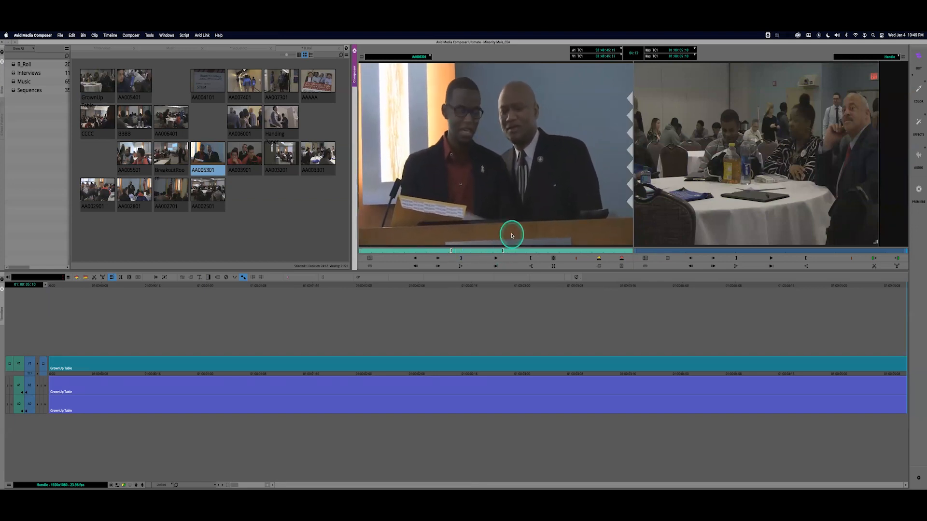
click(599, 258)
Add a Quick Transition dissolve positioned Centered on Cut between GrownUp Table and AA005301
mouse_move(505, 374)
mouse_down()
mouse_move(438, 378)
mouse_move(505, 375)
mouse_up()
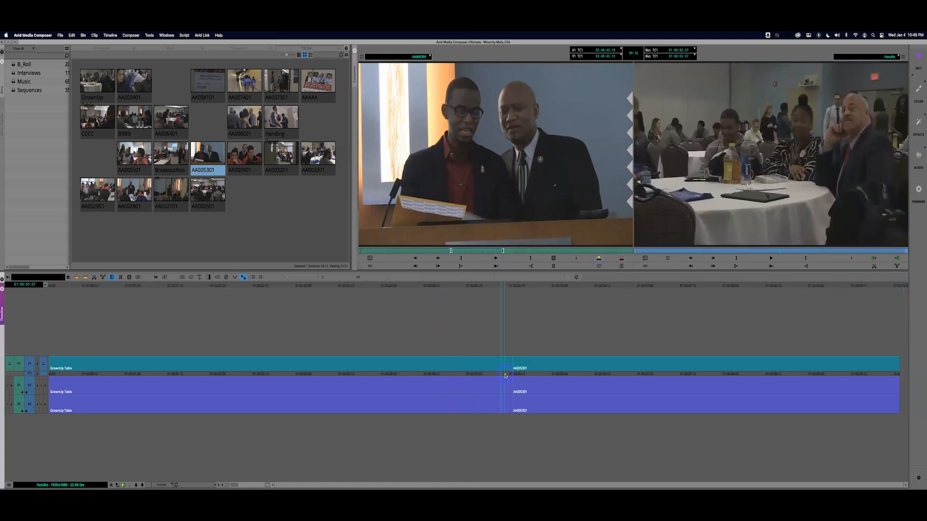
click(208, 277)
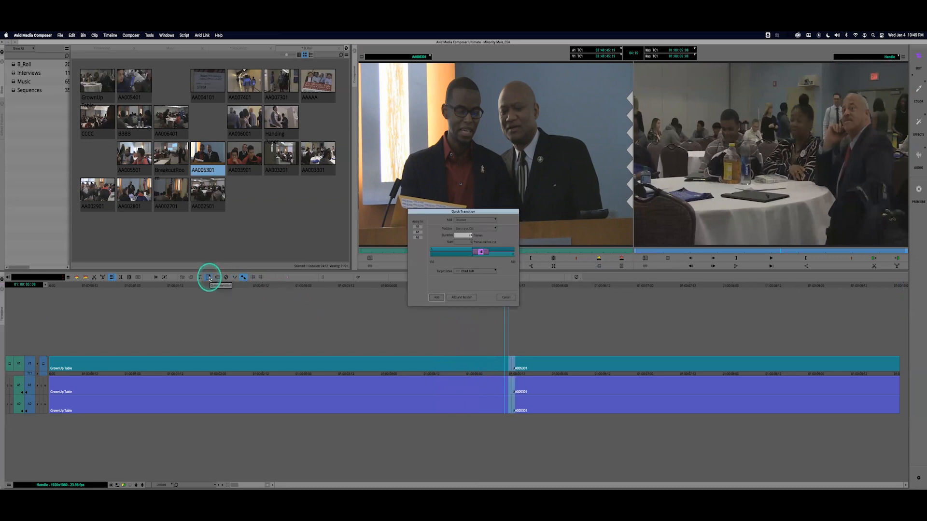
click(474, 228)
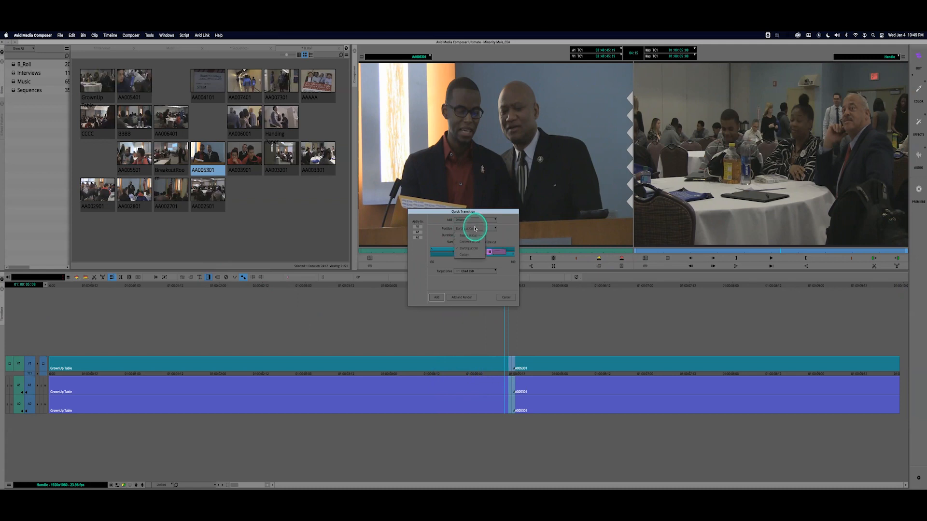
click(476, 242)
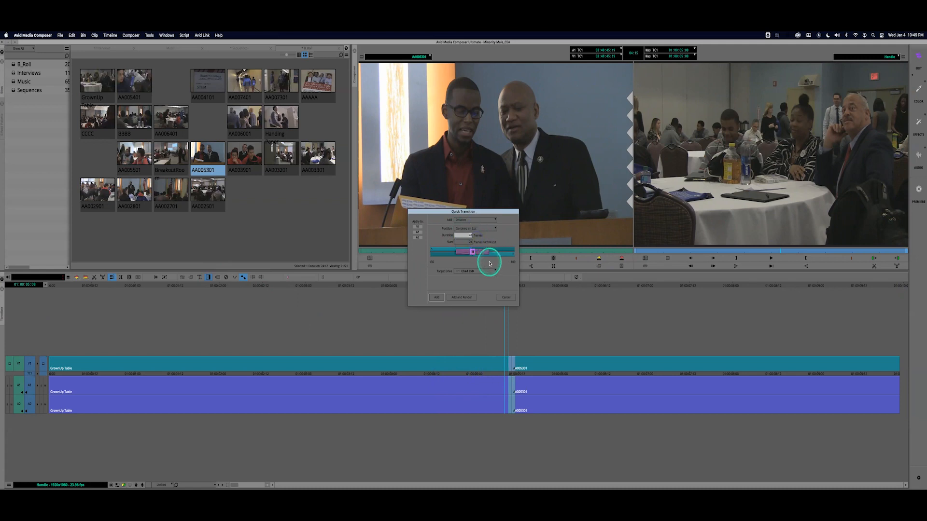
drag(482, 213, 350, 222)
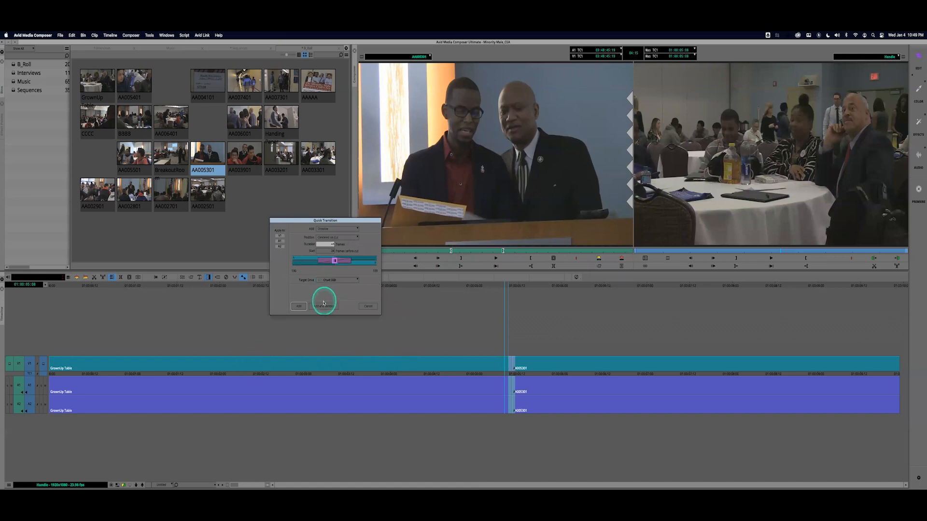
click(300, 307)
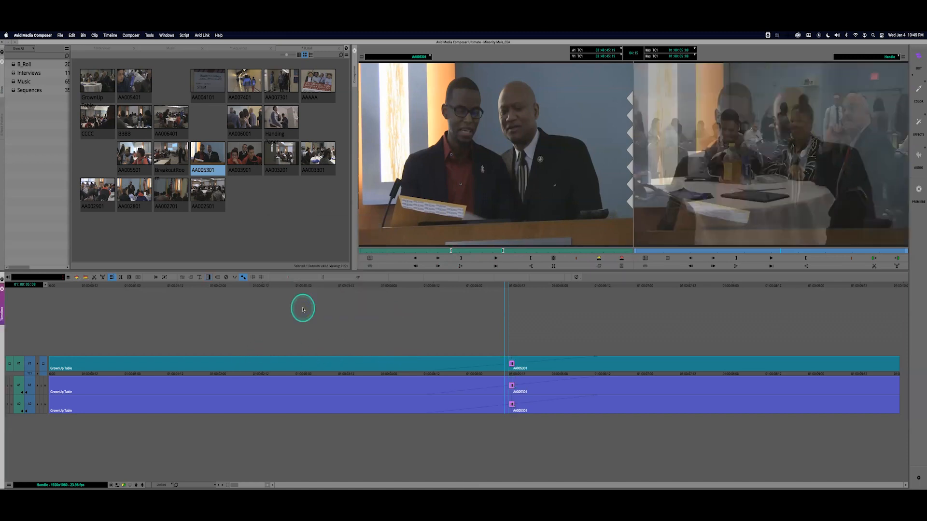
Play the Handle sequence from before the centered dissolve through the transition to AA005301, twice
click(377, 376)
key(space)
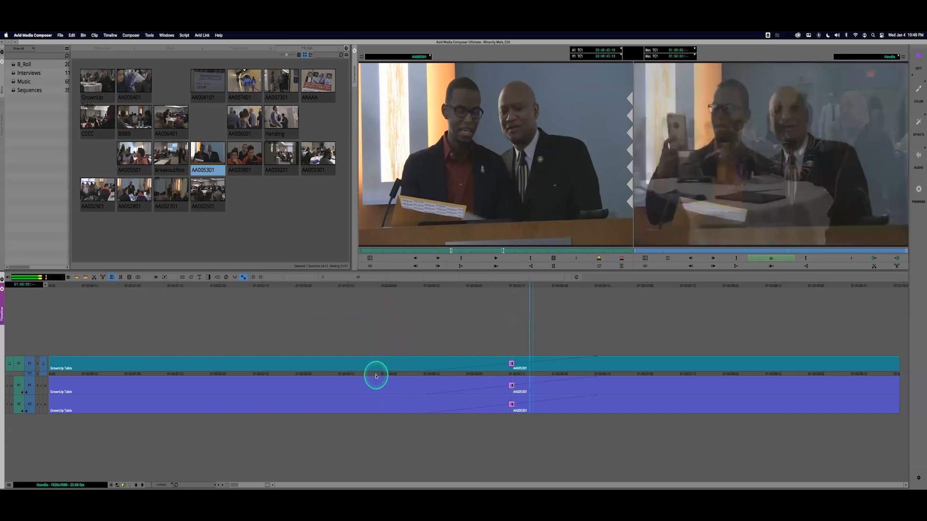
key(space)
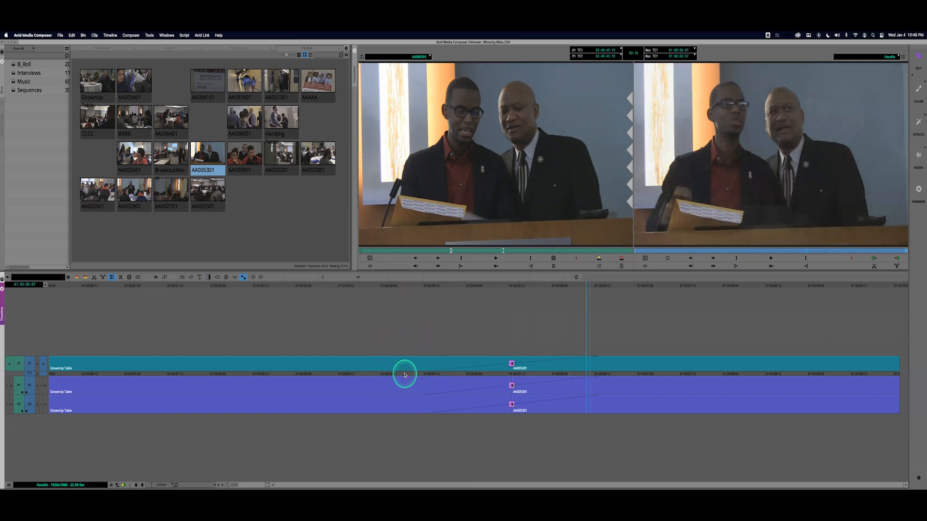
click(374, 375)
key(space)
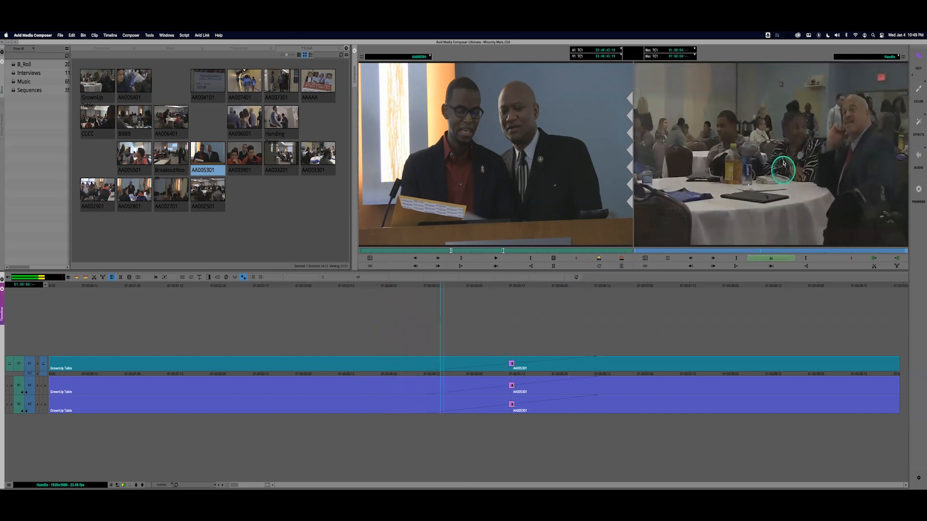
click(623, 330)
click(524, 372)
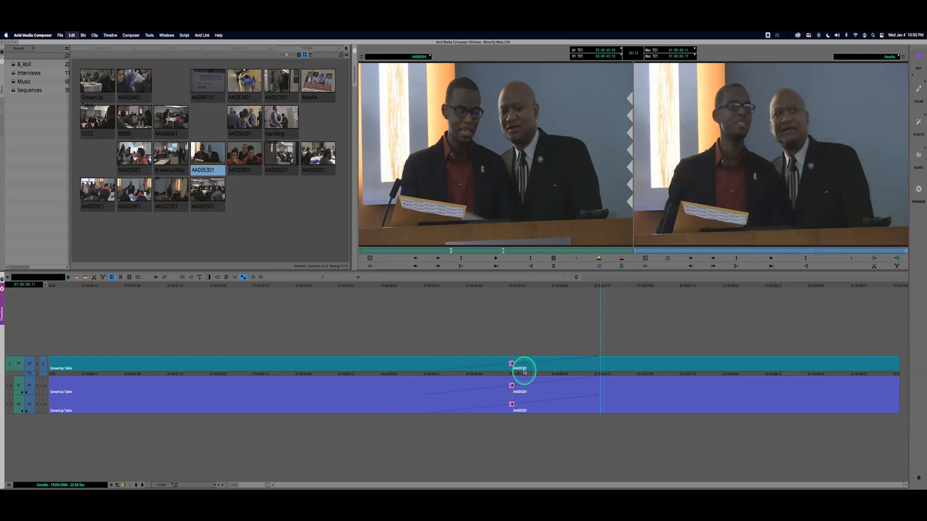
Undo the centered dissolve and add a Quick Transition dissolve positioned Ending at Cut between GrownUp Table and AA005301
key(super+z)
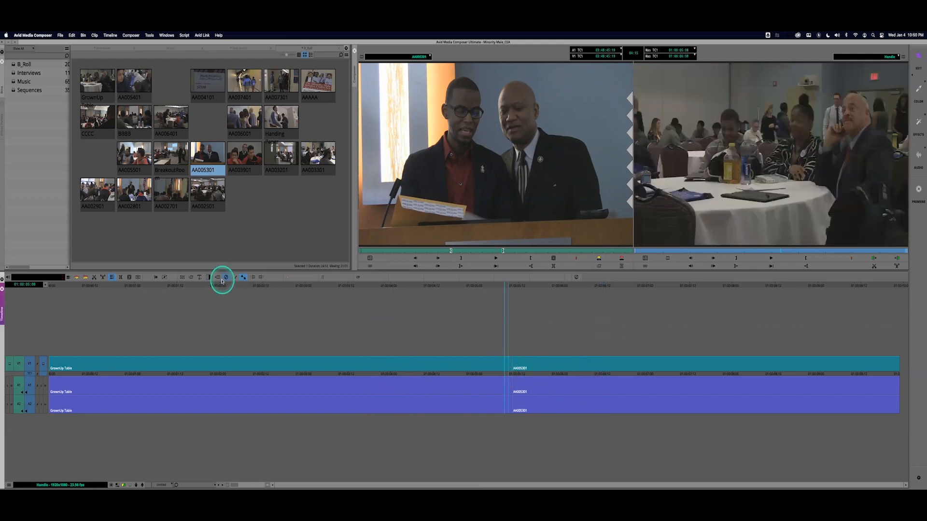
click(223, 279)
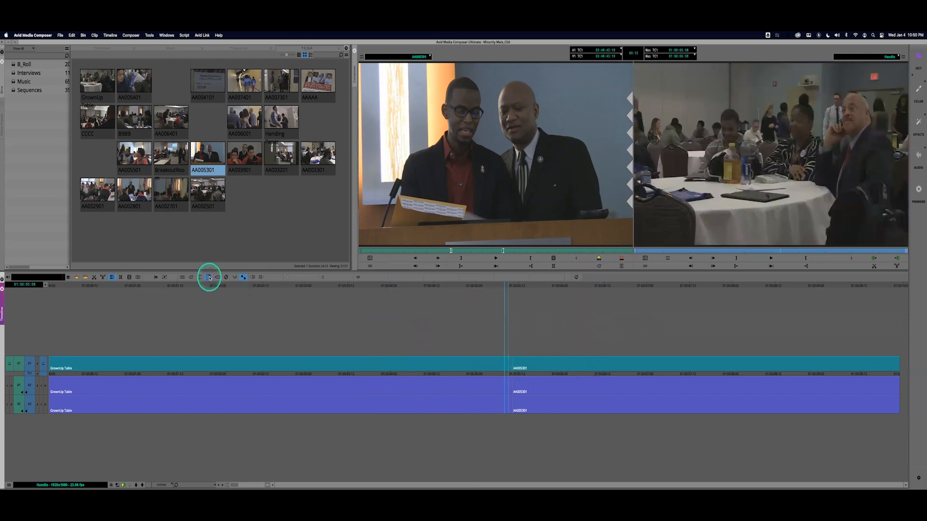
click(409, 254)
click(471, 241)
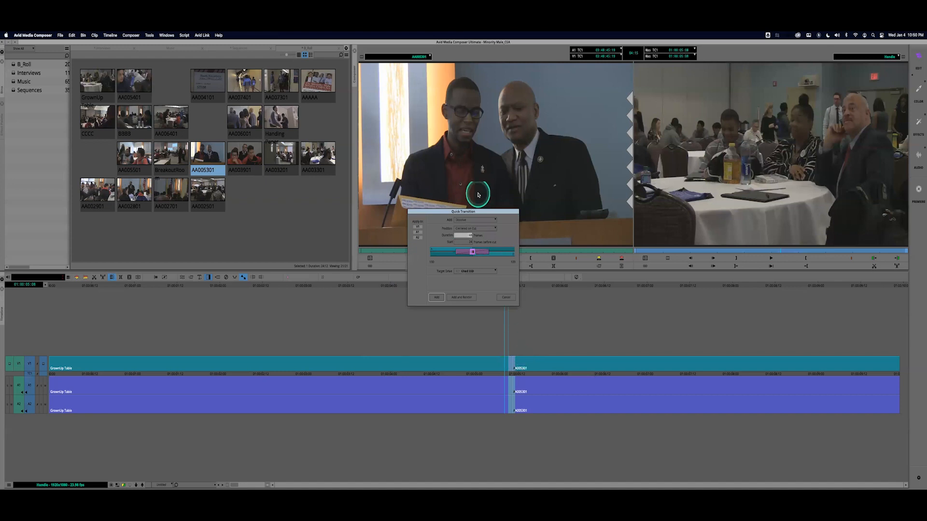
click(481, 229)
click(478, 235)
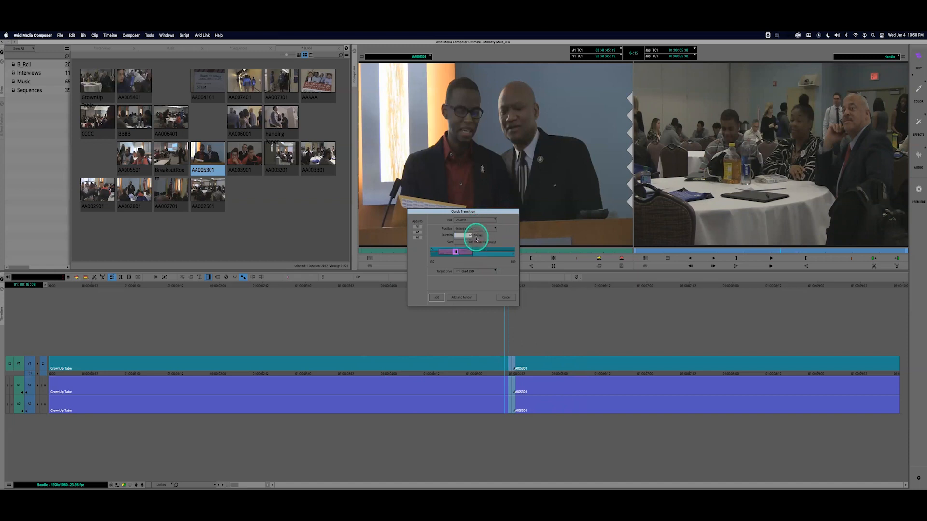
drag(441, 256, 481, 253)
click(436, 297)
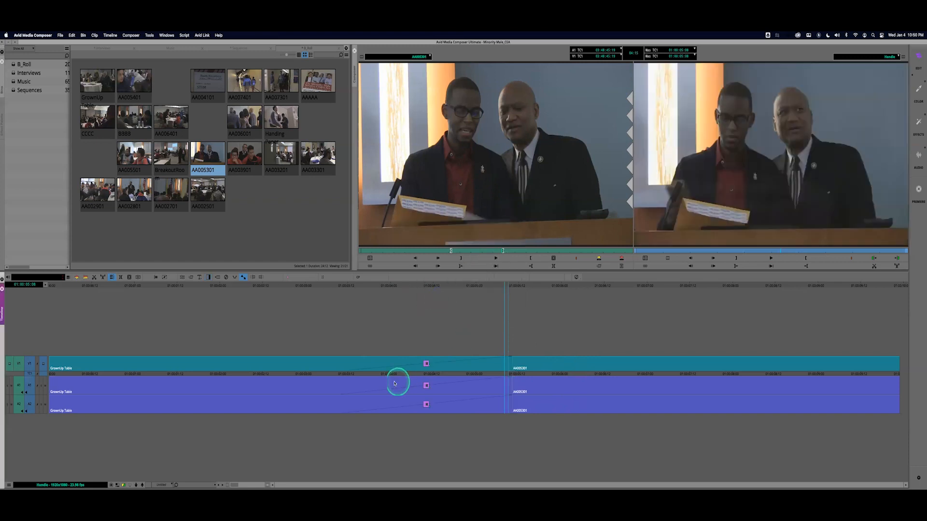
Play the Handle sequence through the dissolve that ends at the cut
click(302, 378)
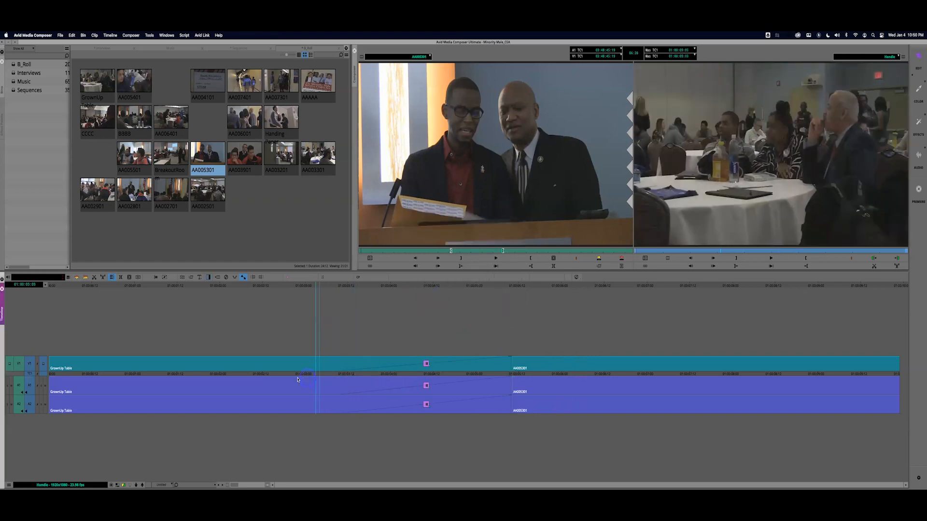
key(space)
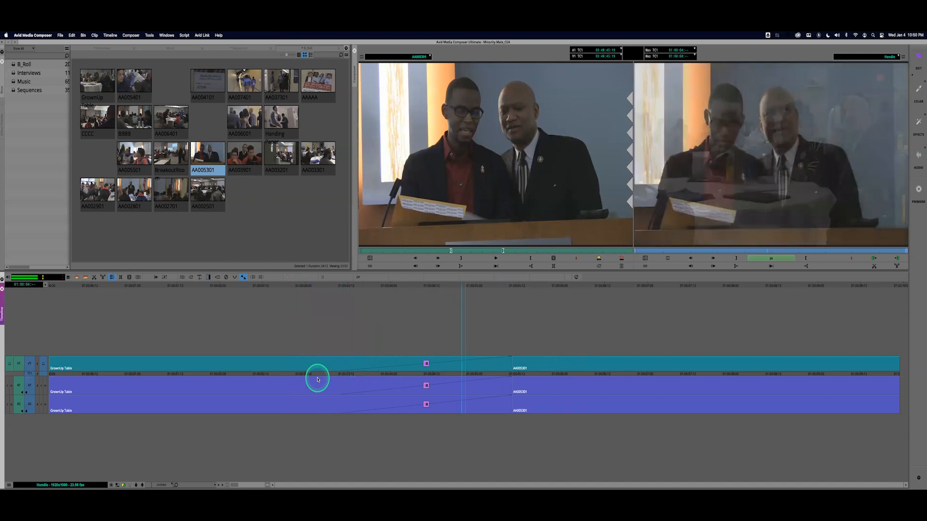
key(space)
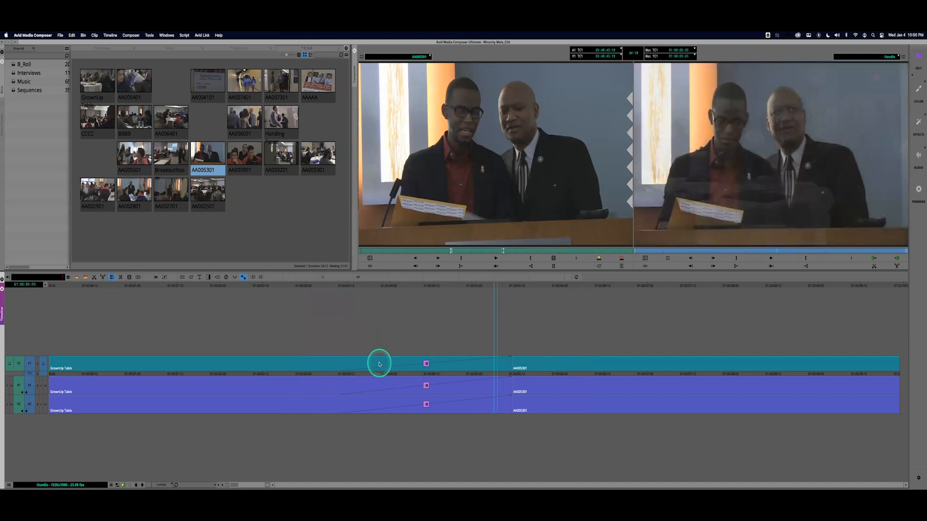
Undo the dissolve ending at the cut and the splice of AA005301 into the Handle sequence
key(super+z)
key(super+z)
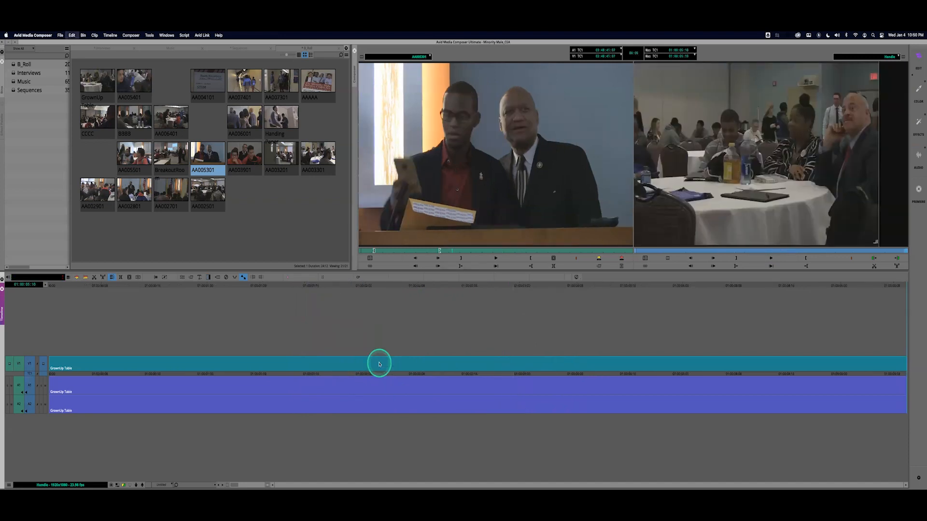
click(370, 367)
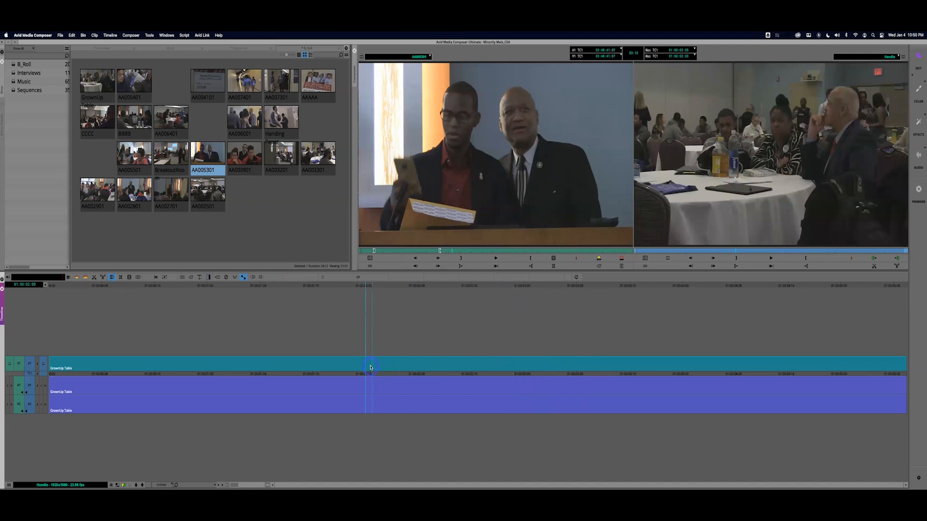
click(151, 380)
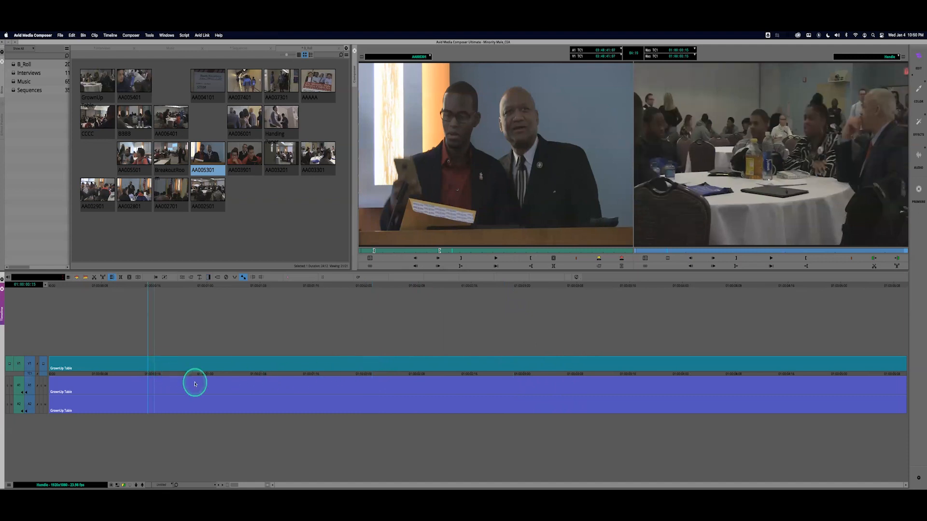
Mark the whole Handle sequence from start to end and extract the GrownUp Table clip to empty it
key(Home)
key(i)
key(End)
key(o)
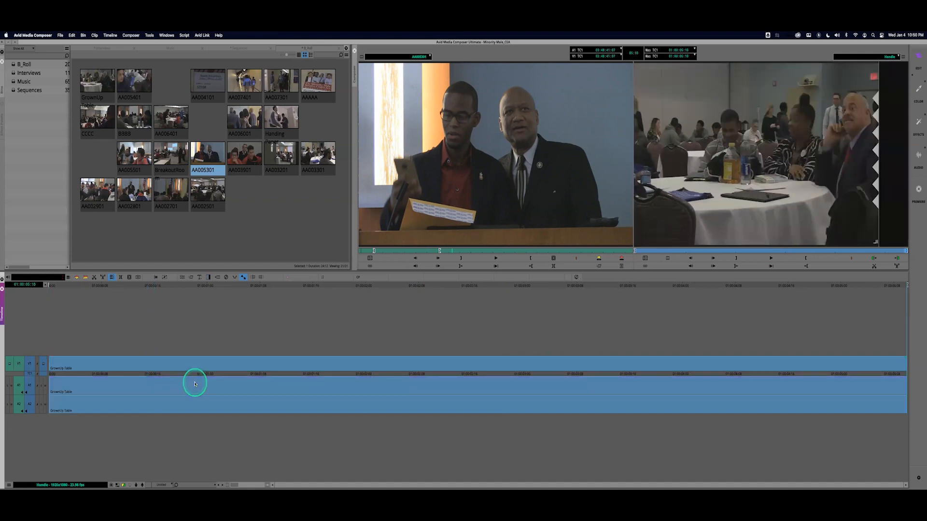
key(x)
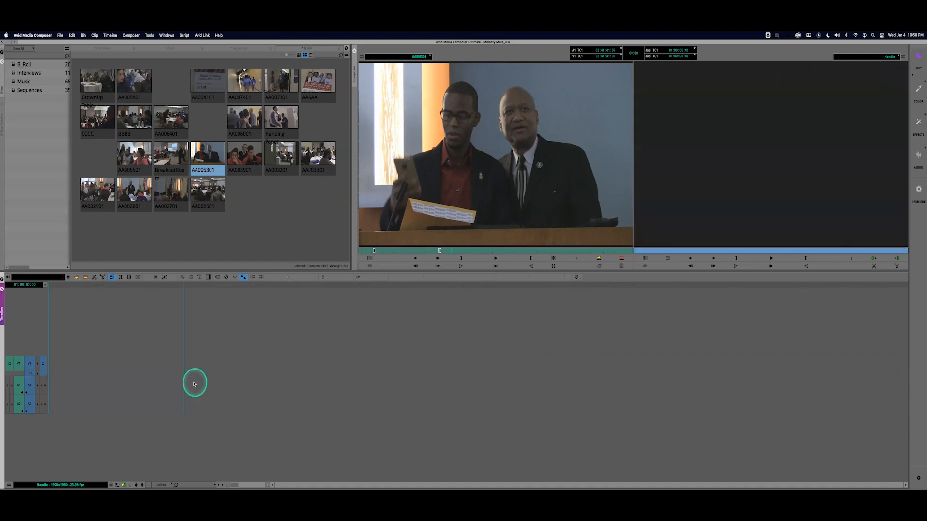
Mark the final 4:07 of clip BBBB up to its last frame and splice it into the empty Handle sequence
double_click(136, 117)
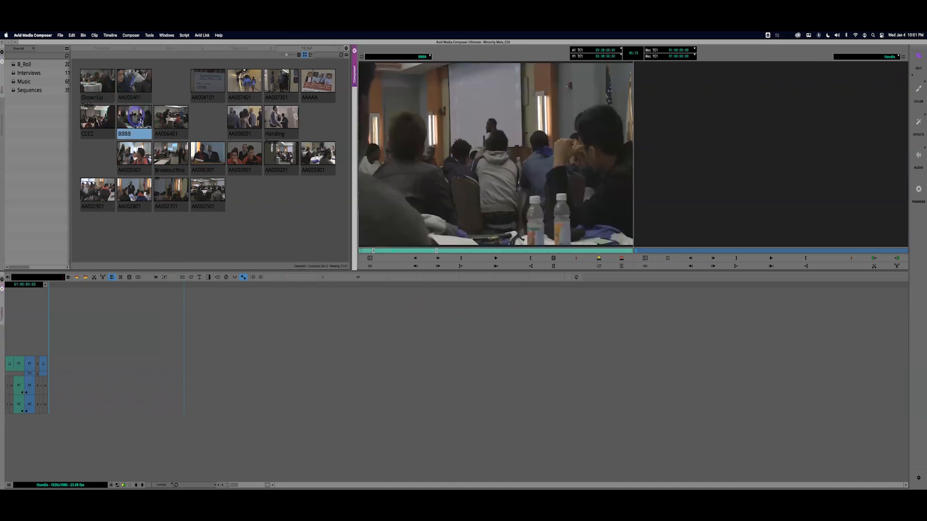
click(543, 251)
key(i)
drag(546, 251, 586, 253)
key(i)
click(615, 251)
click(630, 251)
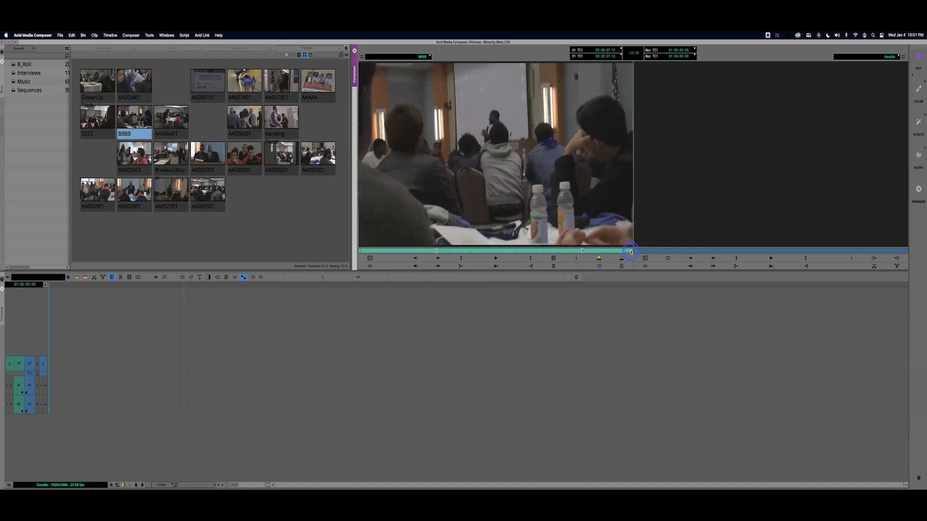
key(o)
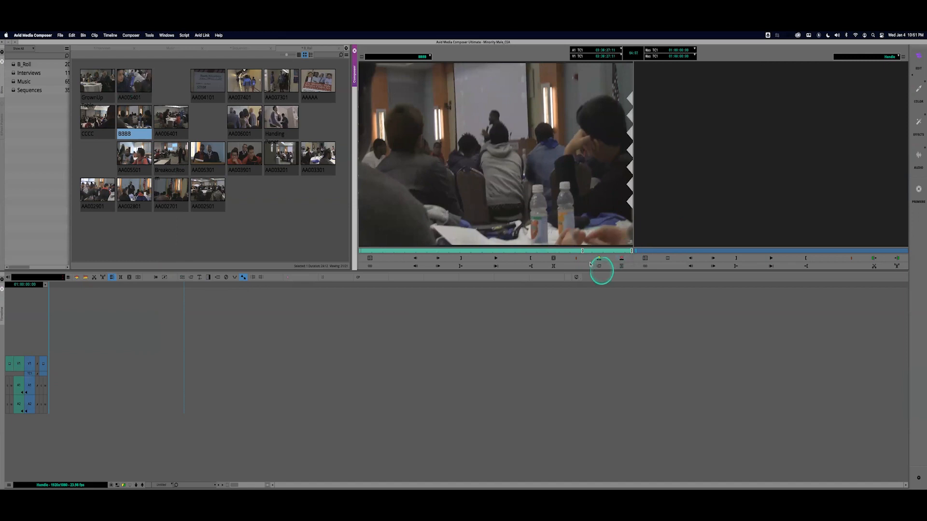
click(598, 259)
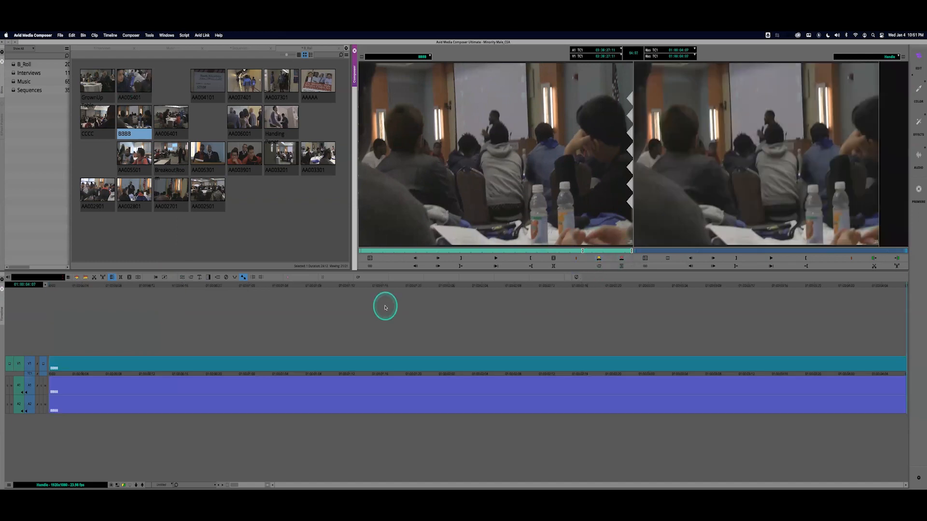
Mark about 3:06 of clip AA003901 starting at its first frame and splice it after BBBB in the Handle sequence
double_click(241, 165)
drag(369, 252, 352, 253)
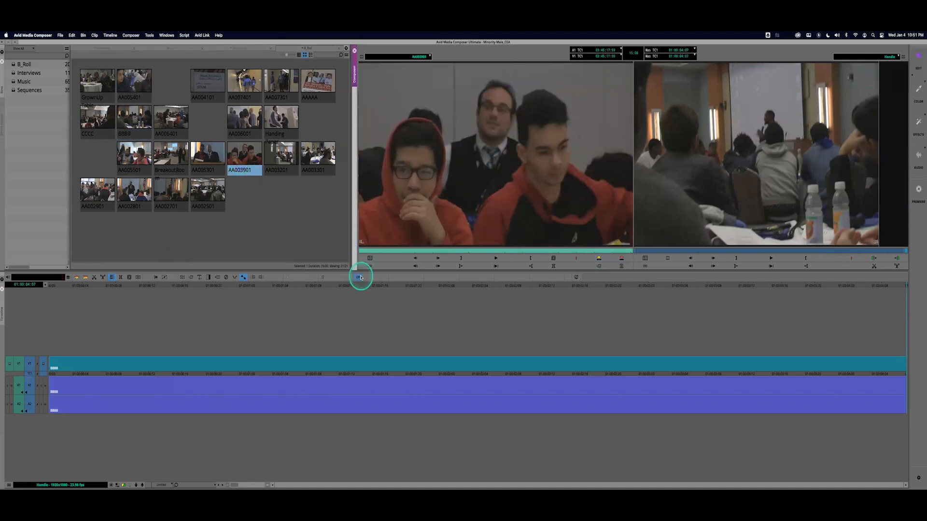
key(Right)
key(Right)
key(Right)
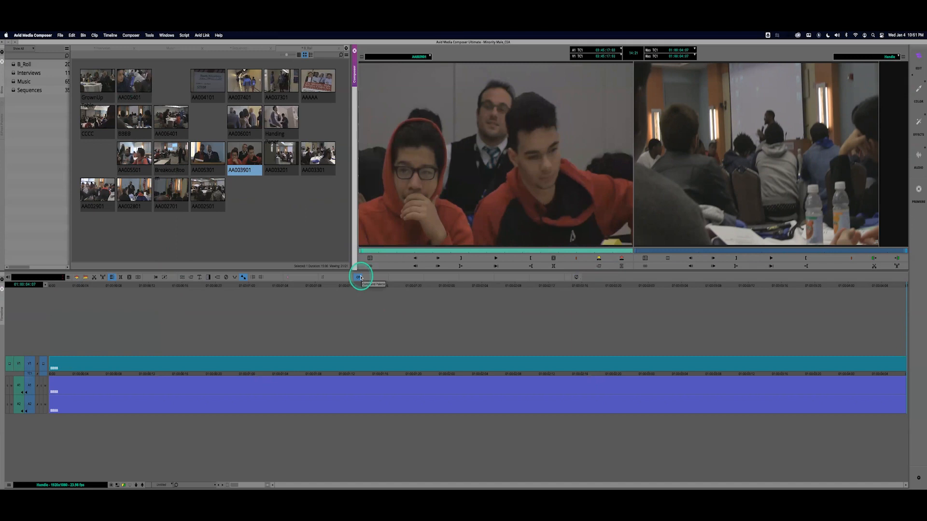
key(space)
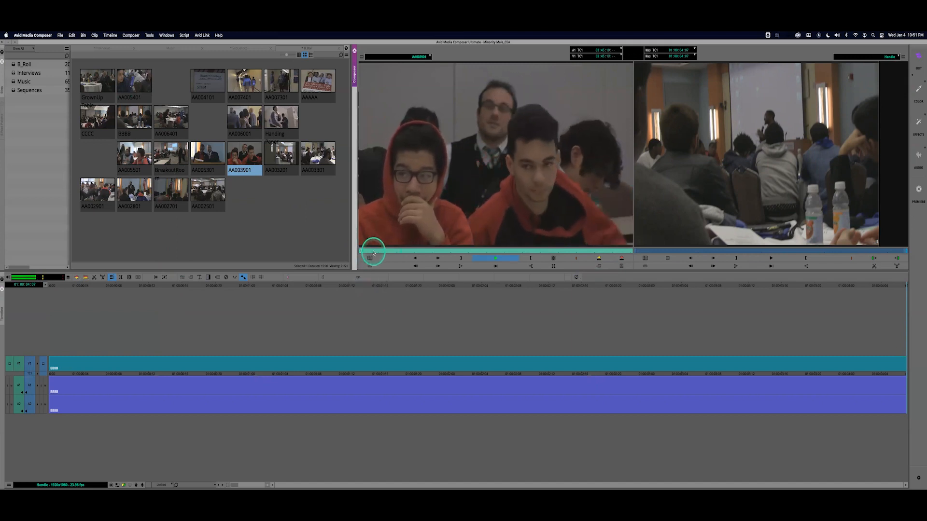
key(space)
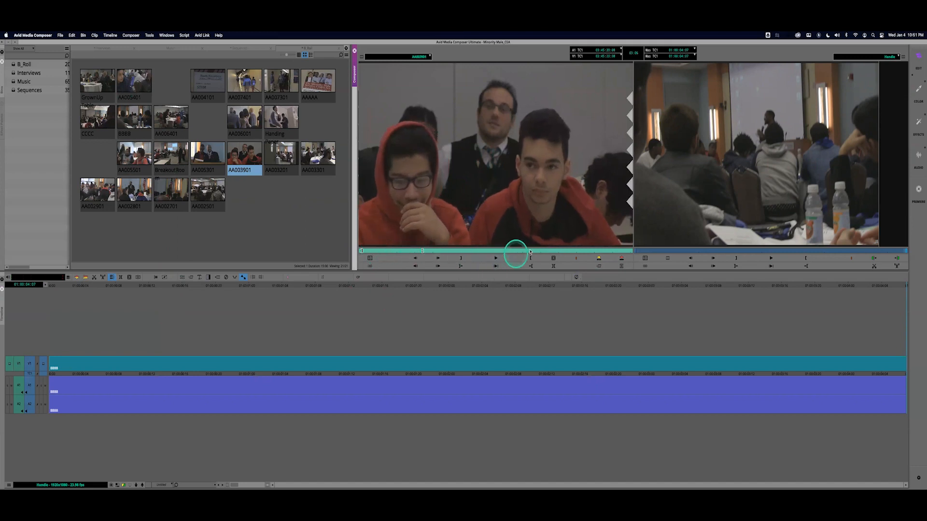
click(598, 259)
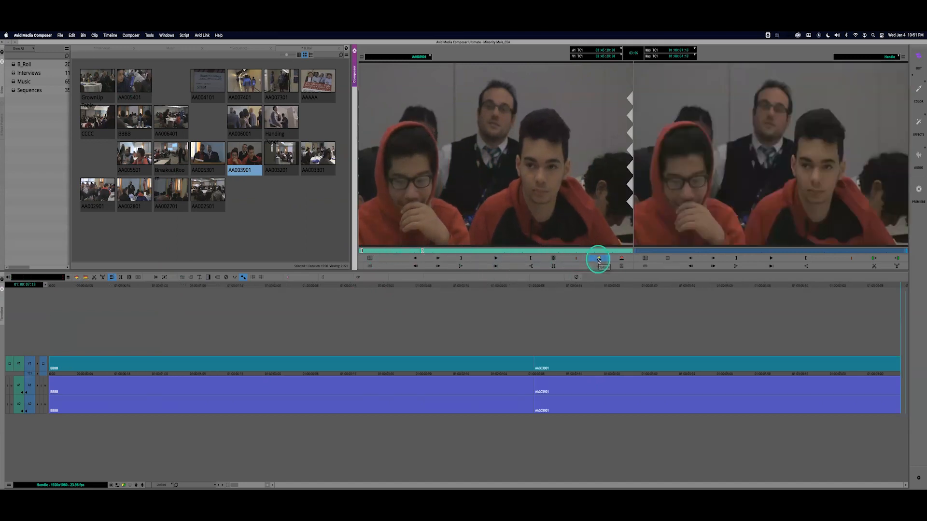
Try a Quick Transition dissolve at the handle-less cut between BBBB and AA003901 in the Handle sequence, and undo it
click(535, 374)
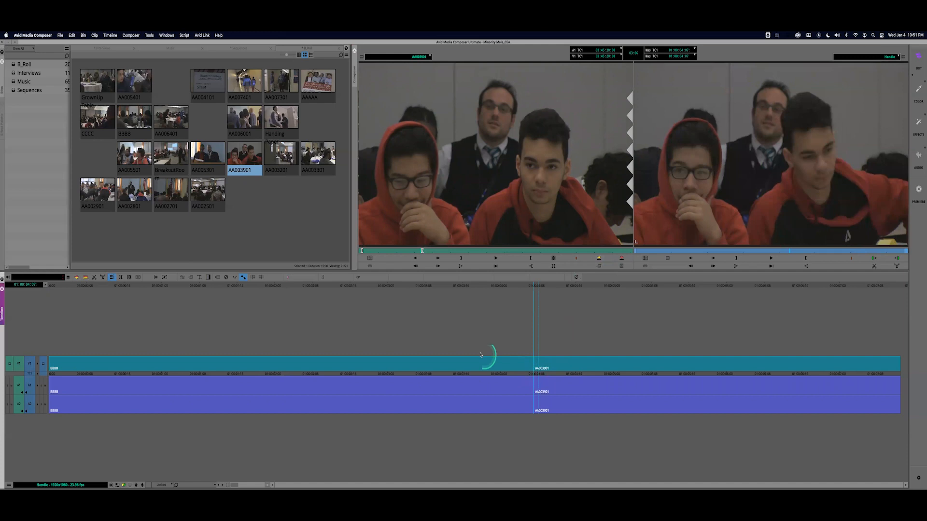
click(210, 277)
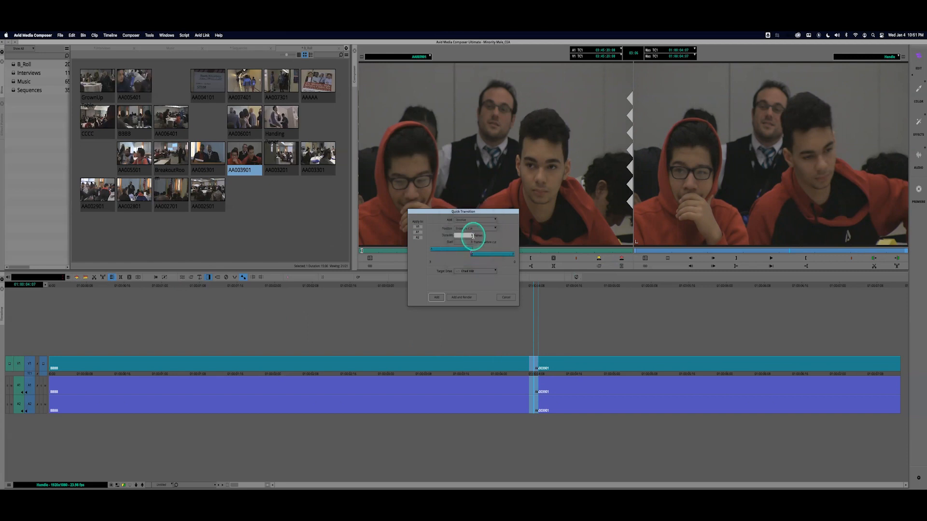
key(Return)
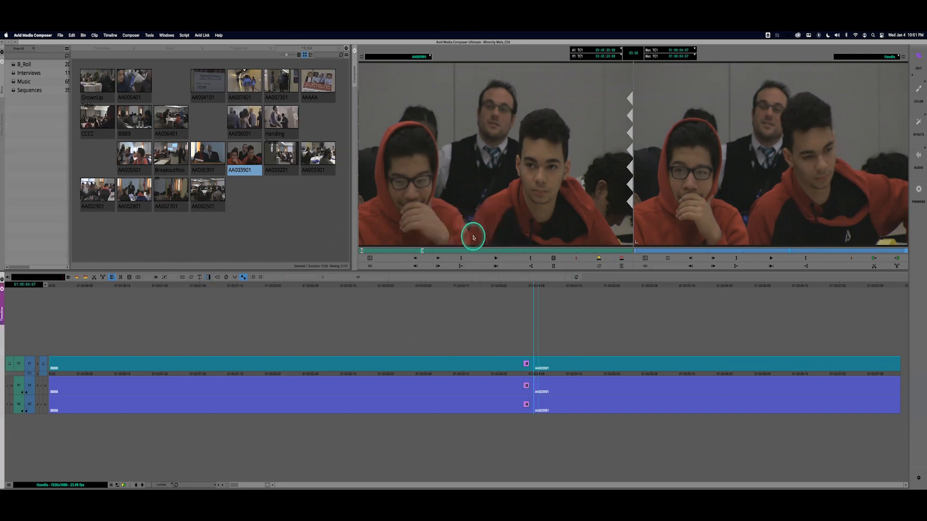
key(super+z)
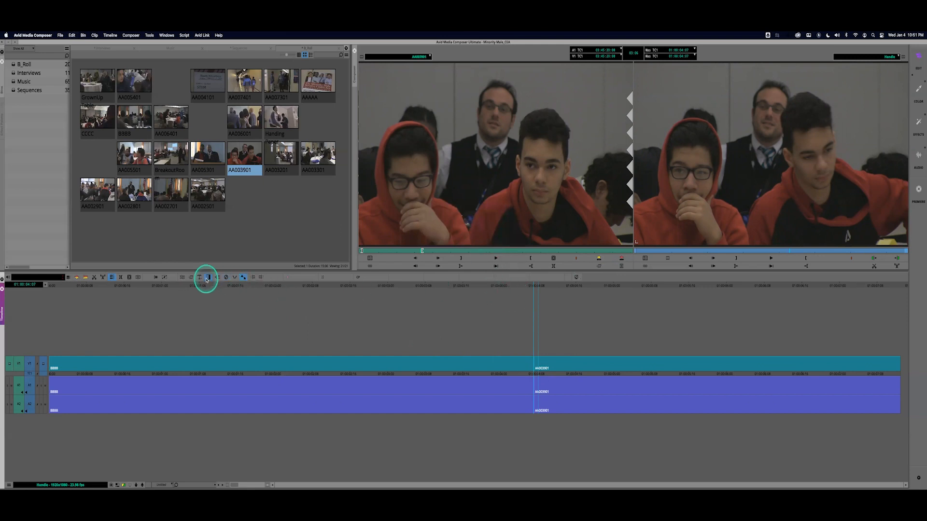
click(207, 278)
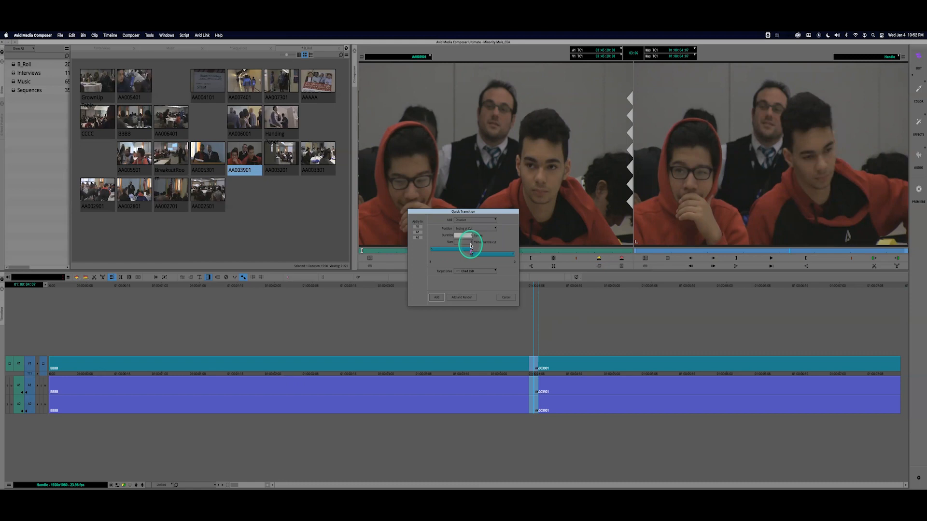
click(506, 297)
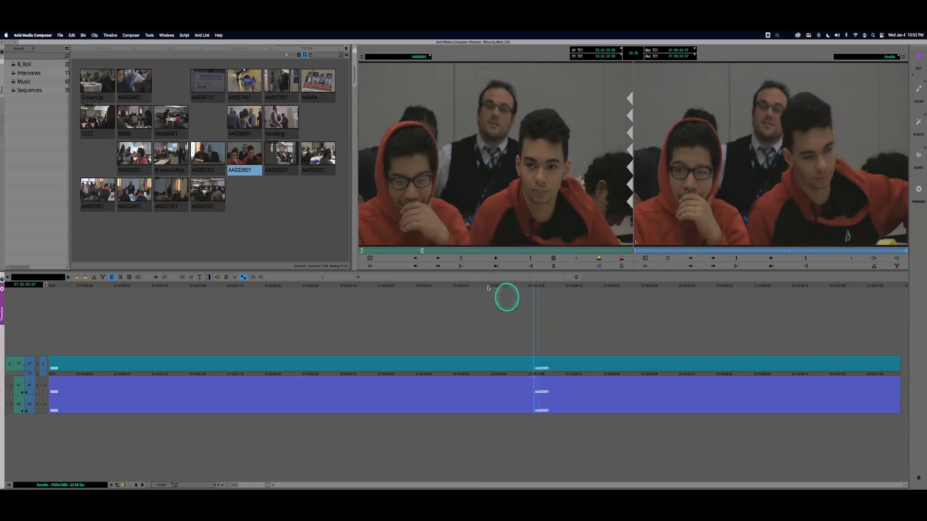
Mark a section in the middle of source clip AA003901, leaving unused footage before the in point and after the out point
click(415, 257)
click(415, 258)
click(415, 257)
click(414, 257)
key(i)
drag(420, 253, 486, 251)
key(o)
drag(393, 252, 384, 250)
mouse_move(505, 251)
mouse_down()
mouse_move(519, 250)
mouse_move(503, 250)
mouse_up()
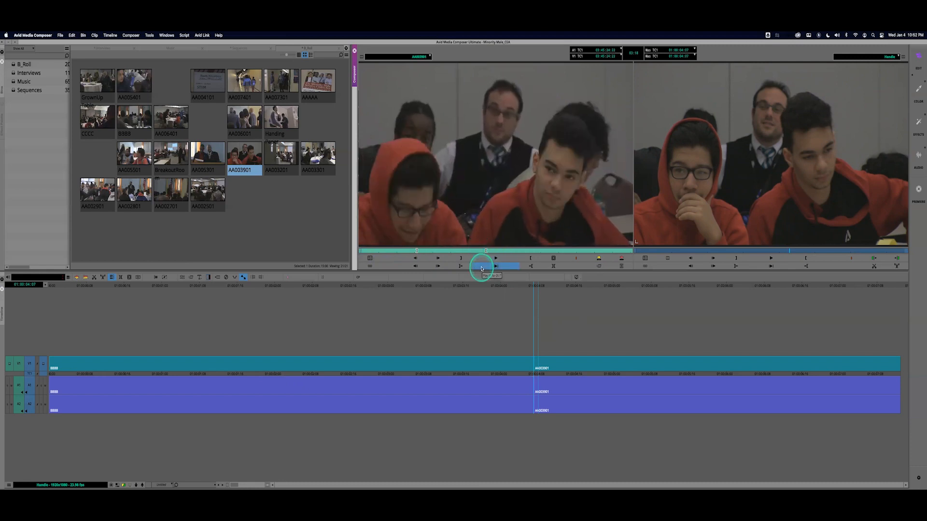
Mark the entire source clip AA003901 from its first frame to its last frame
drag(365, 251, 344, 258)
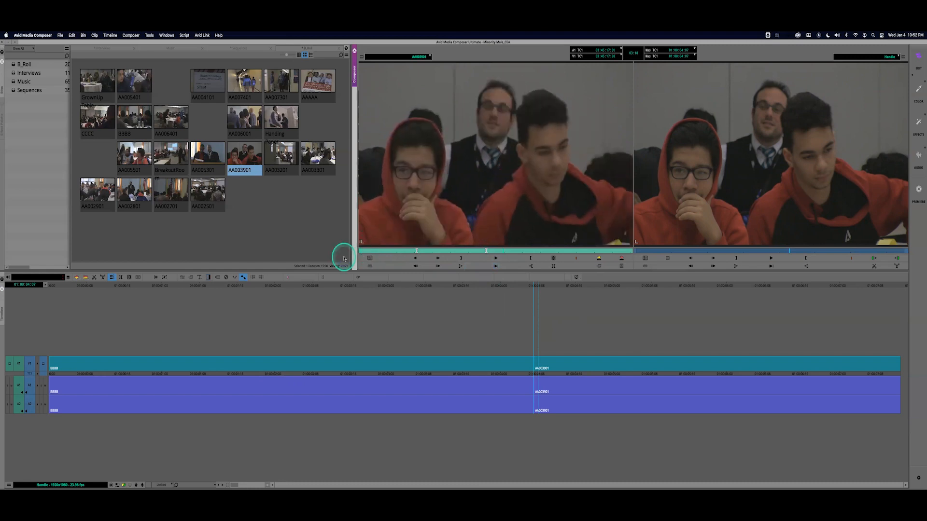
mouse_move(344, 258)
mouse_down()
mouse_move(374, 256)
mouse_move(347, 254)
mouse_up()
click(357, 253)
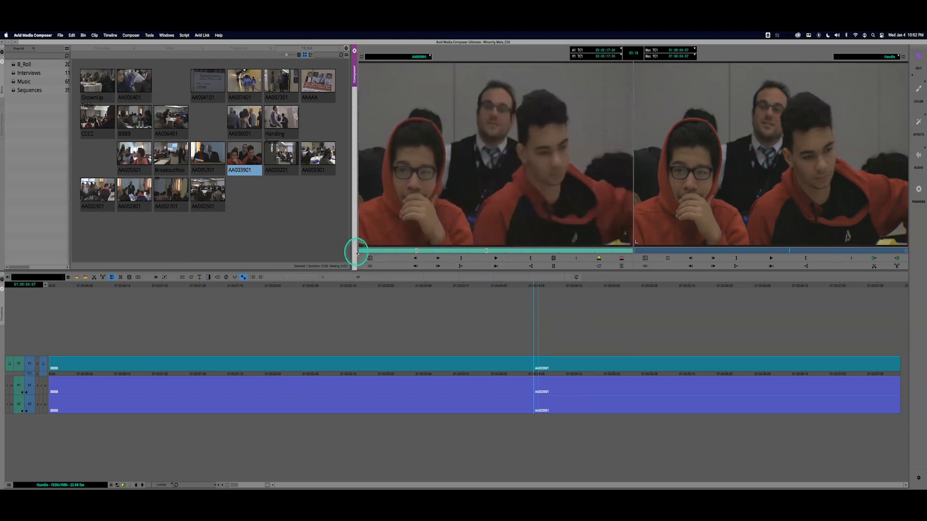
key(i)
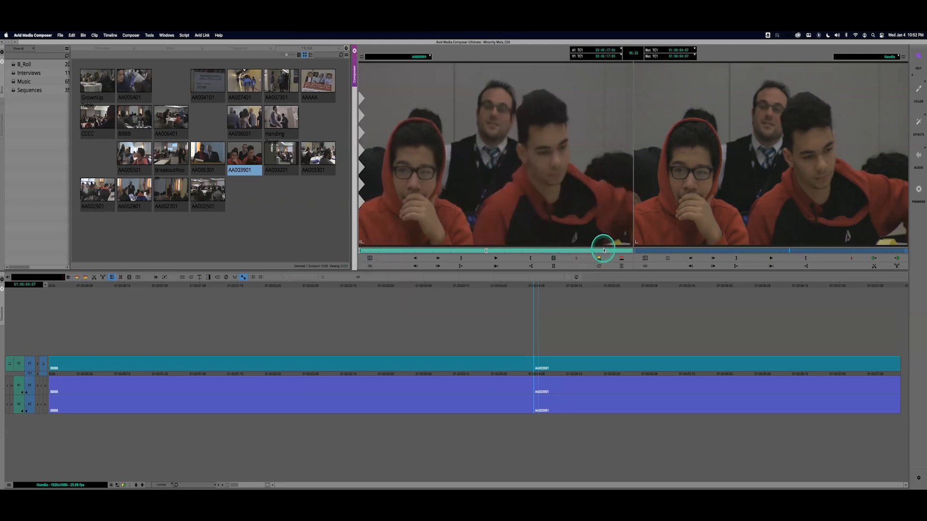
click(627, 251)
drag(628, 251, 636, 250)
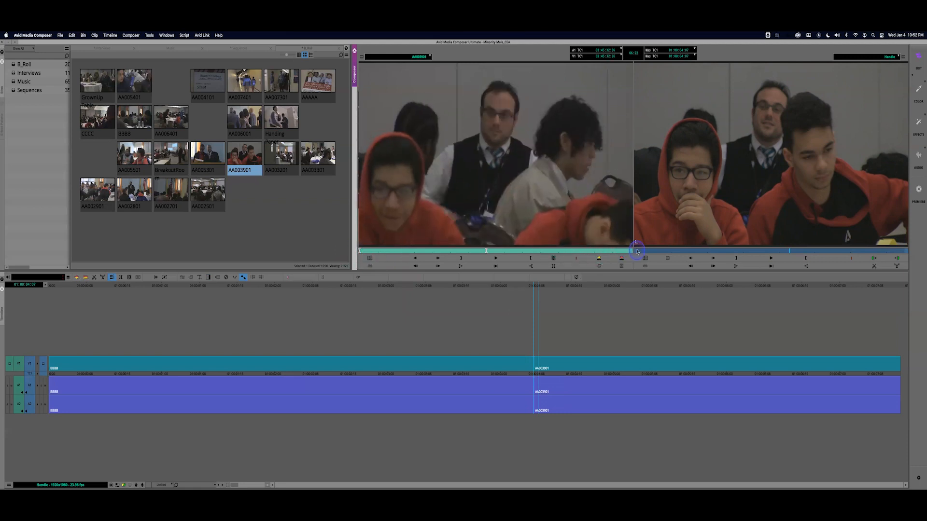
key(o)
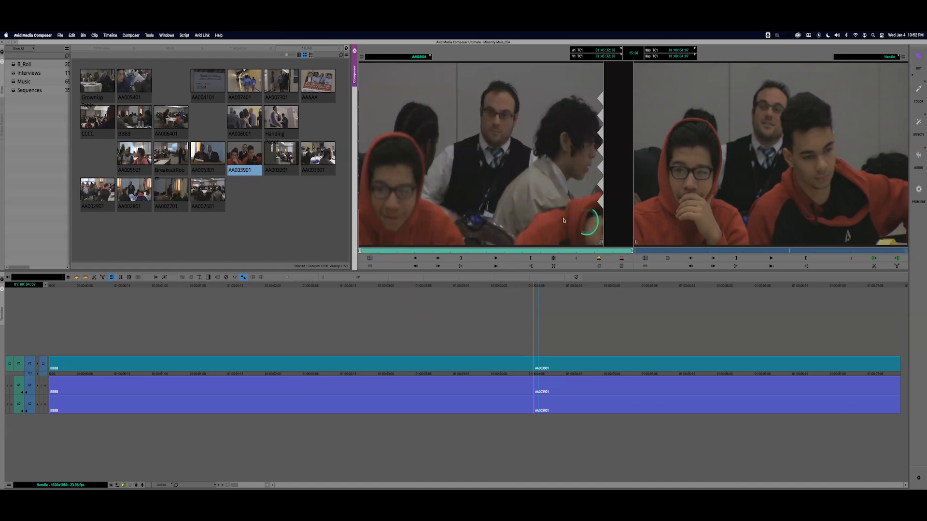
Trim the cut in the Handle sequence, shortening the end of BBBB to about 3:13 and the start of AA003901 to about 2:17
drag(518, 375, 536, 371)
right_click(536, 372)
click(531, 373)
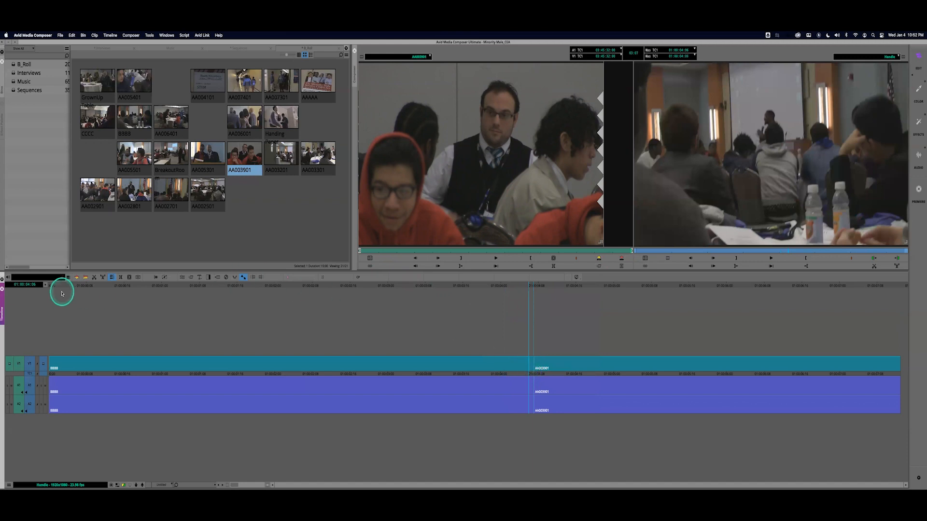
click(77, 277)
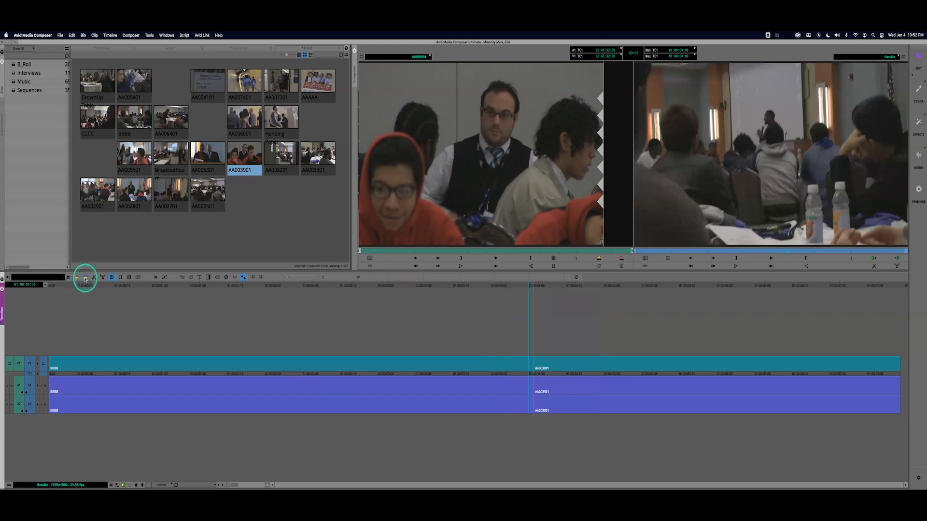
click(530, 363)
drag(530, 365, 569, 359)
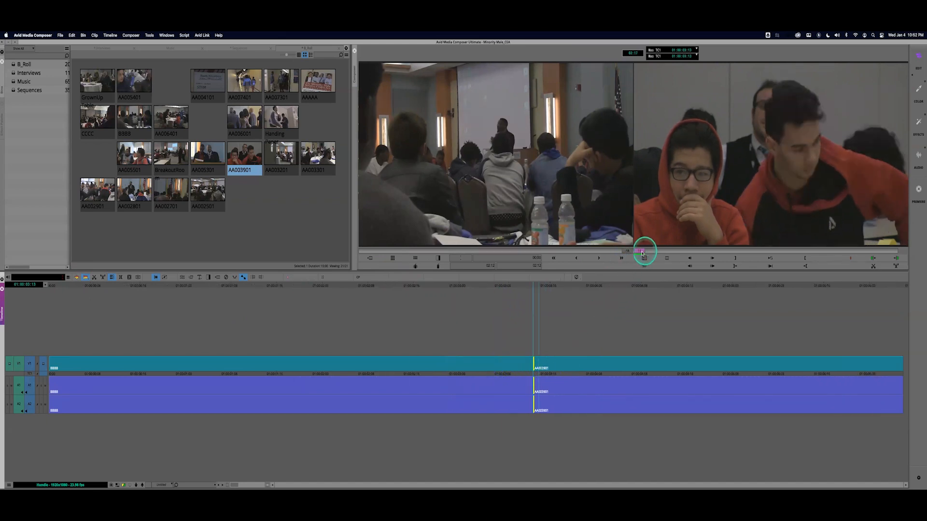
Try a dissolve ending at the trimmed cut between BBBB and AA003901, and undo it
click(207, 278)
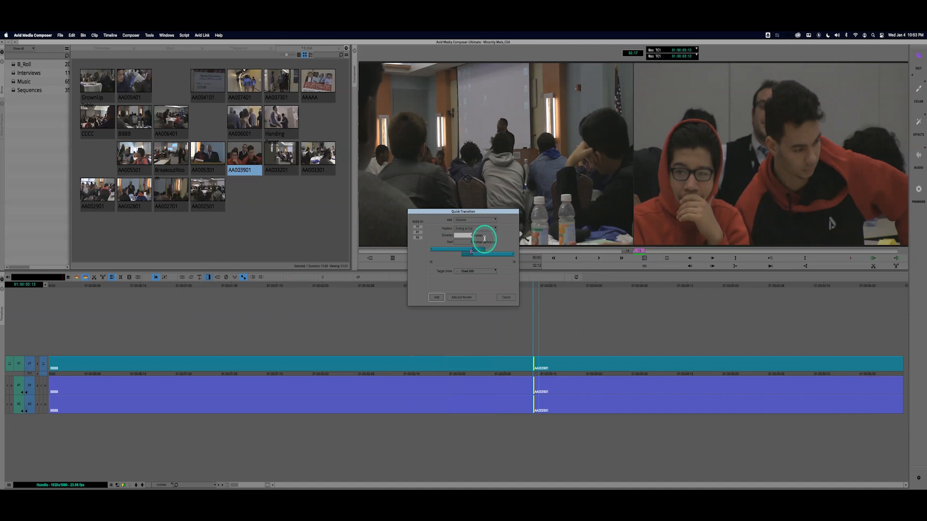
key(Return)
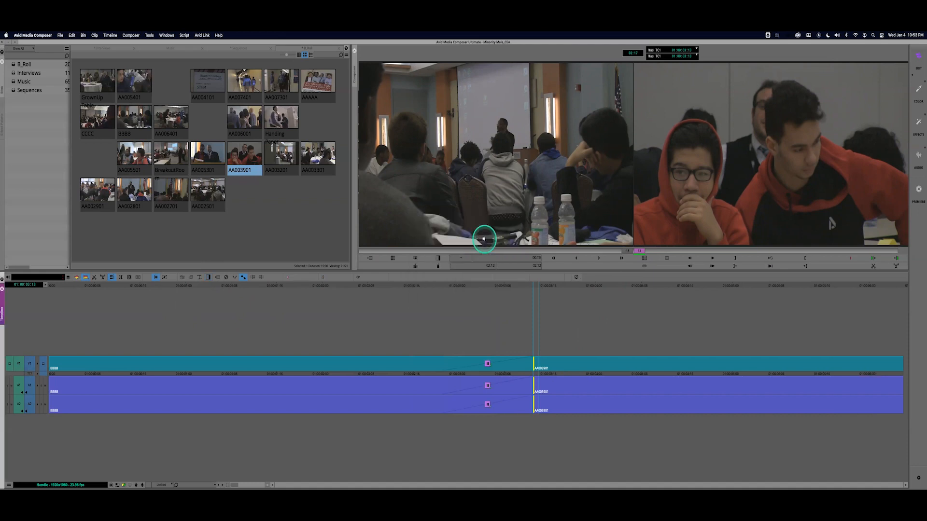
key(super+z)
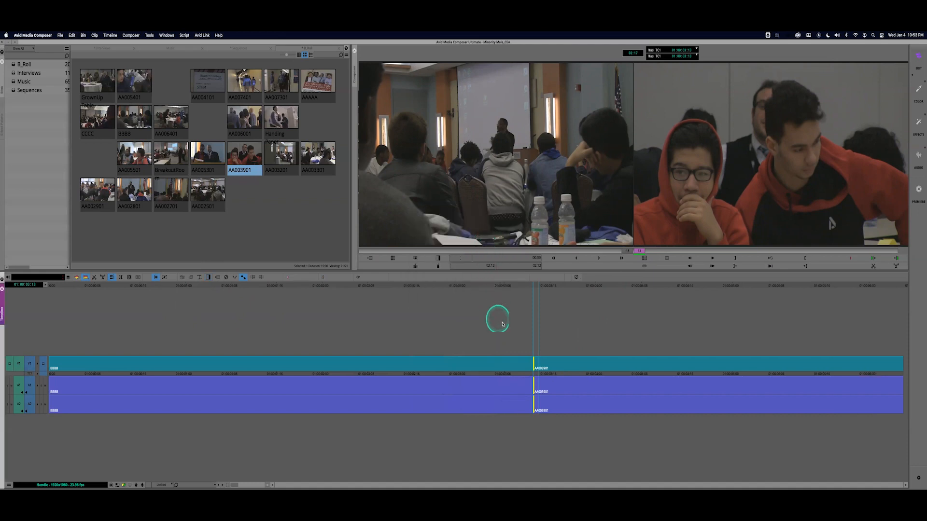
Try a 32-frame Quick Transition centered on the trimmed cut, shift it to a custom position, and cancel without adding it
click(209, 279)
click(468, 234)
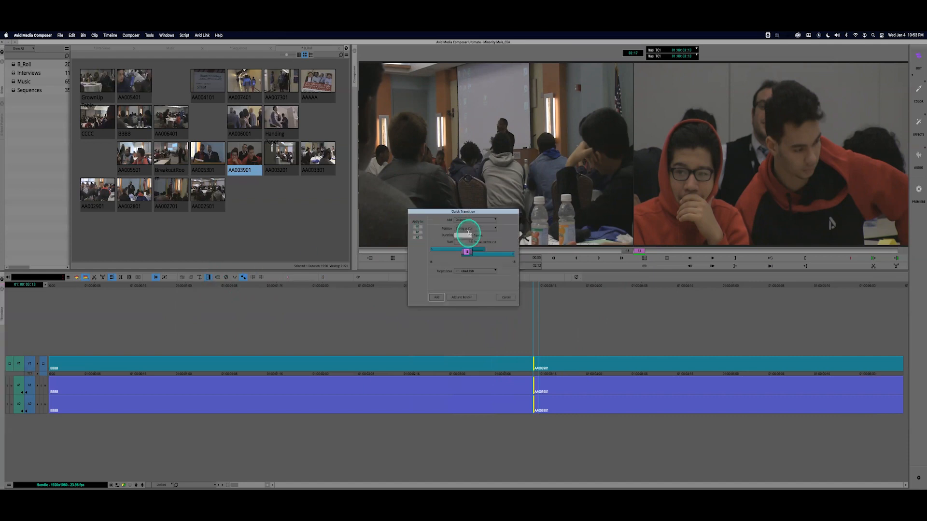
click(470, 228)
click(474, 243)
click(470, 237)
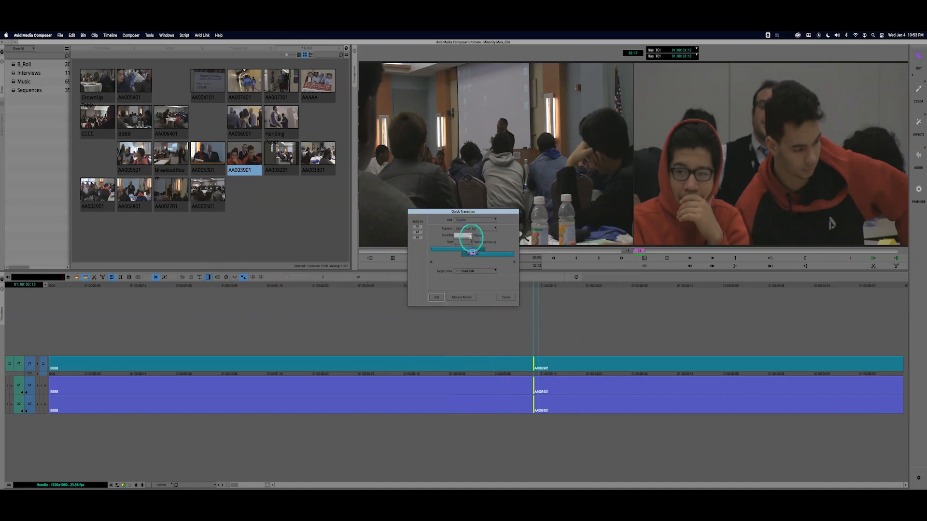
click(470, 235)
text(32)
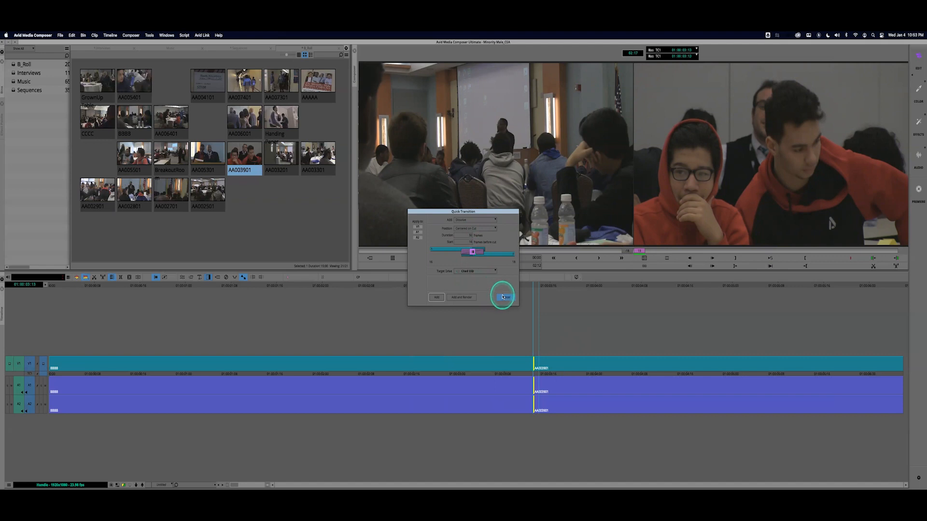
click(474, 251)
drag(476, 252, 476, 251)
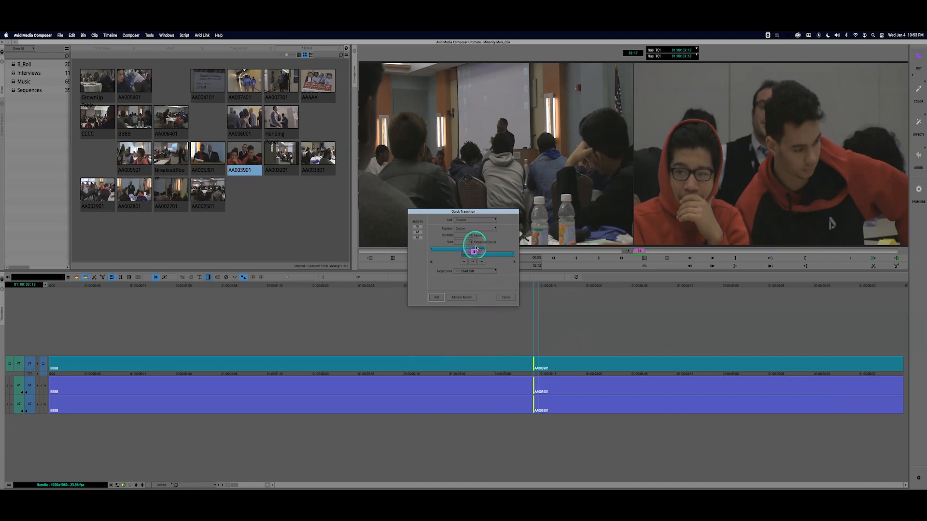
drag(475, 252, 474, 252)
drag(478, 256, 479, 256)
click(506, 298)
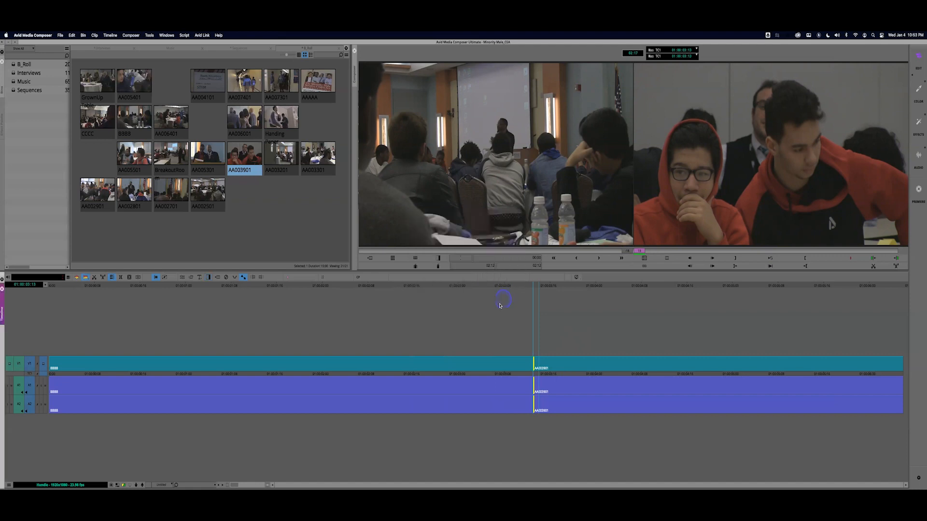
Leave trim mode, load Main Sequence from the Sequences bin, and play it from clip CCCC into the dissolve on the interview clip
click(497, 375)
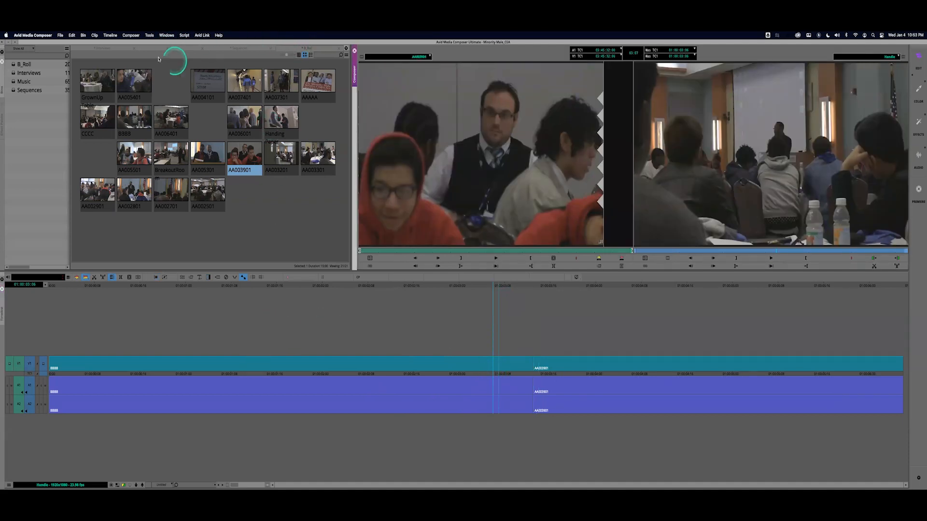
double_click(19, 90)
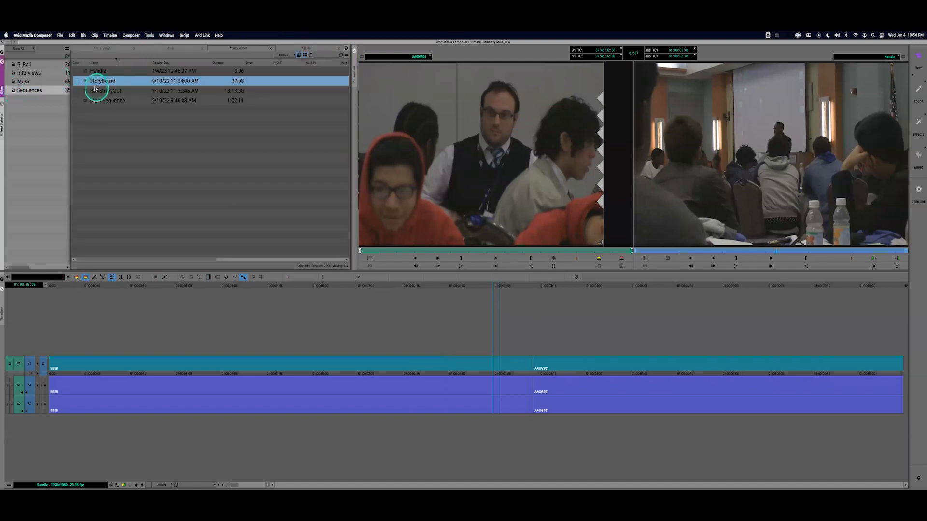
double_click(90, 101)
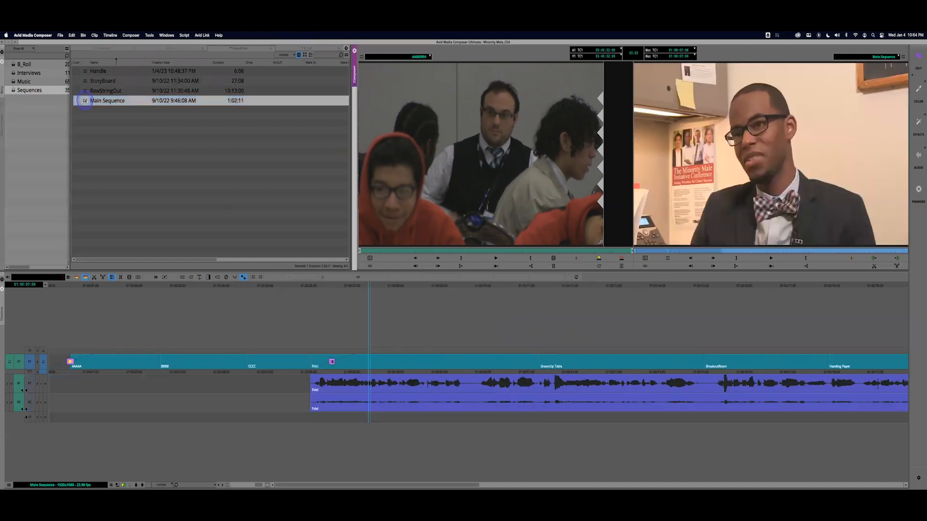
drag(329, 373, 285, 365)
key(space)
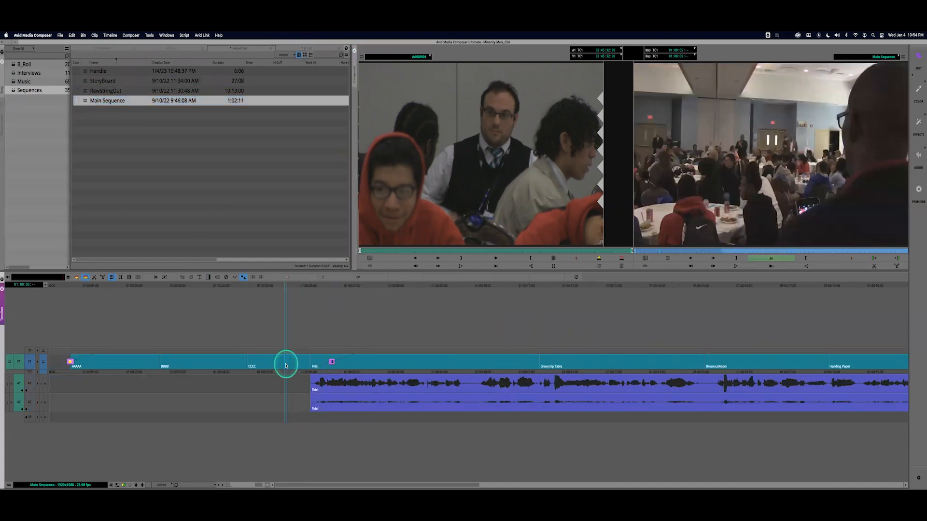
key(space)
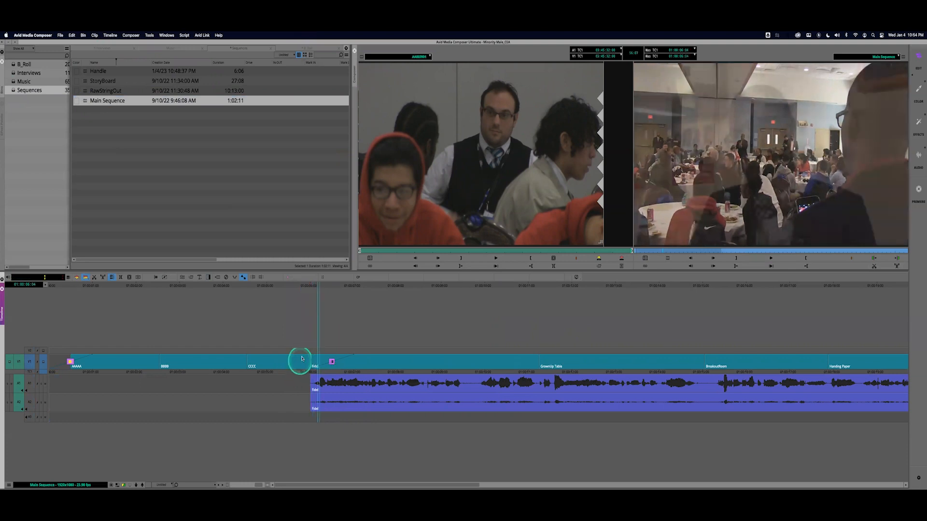
Turn on transition manipulation and examine the outgoing and incoming frames of the dissolve from CCCC into the interview clip
click(331, 362)
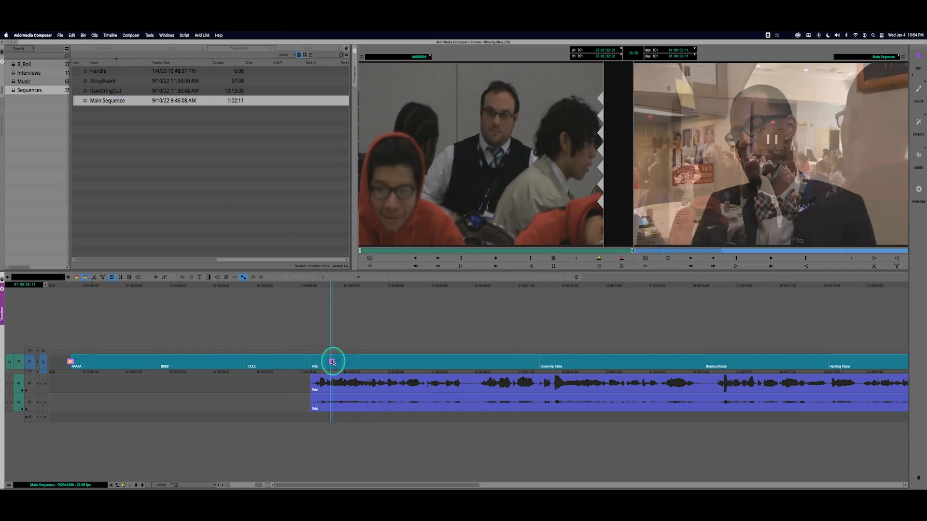
click(332, 362)
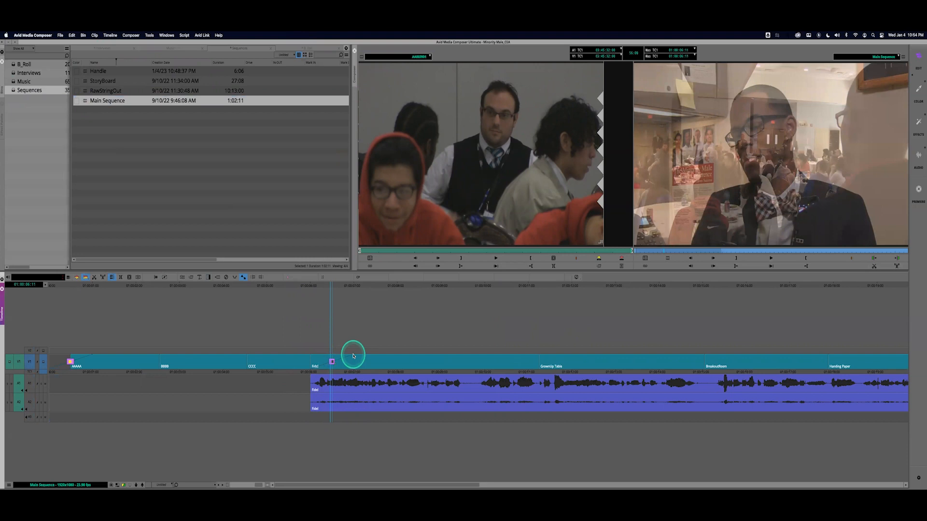
click(165, 278)
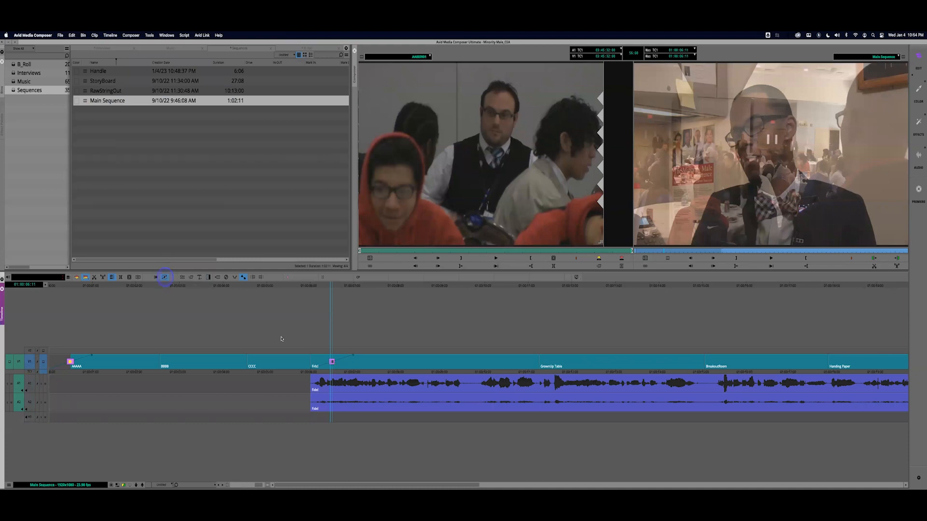
click(332, 361)
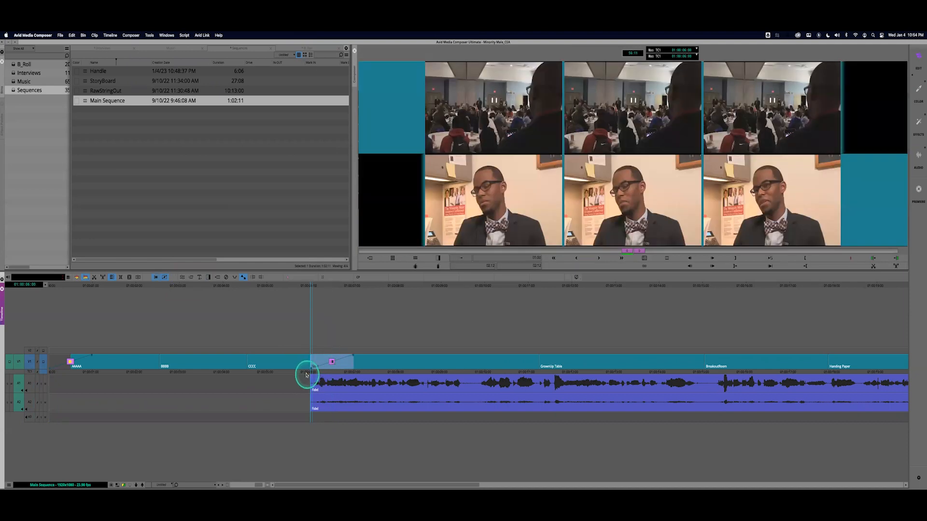
click(305, 374)
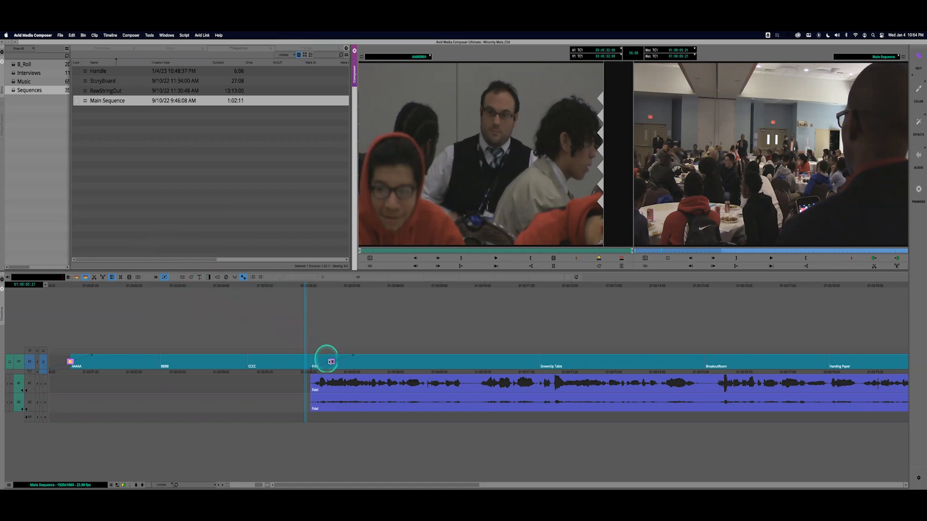
drag(332, 361, 332, 361)
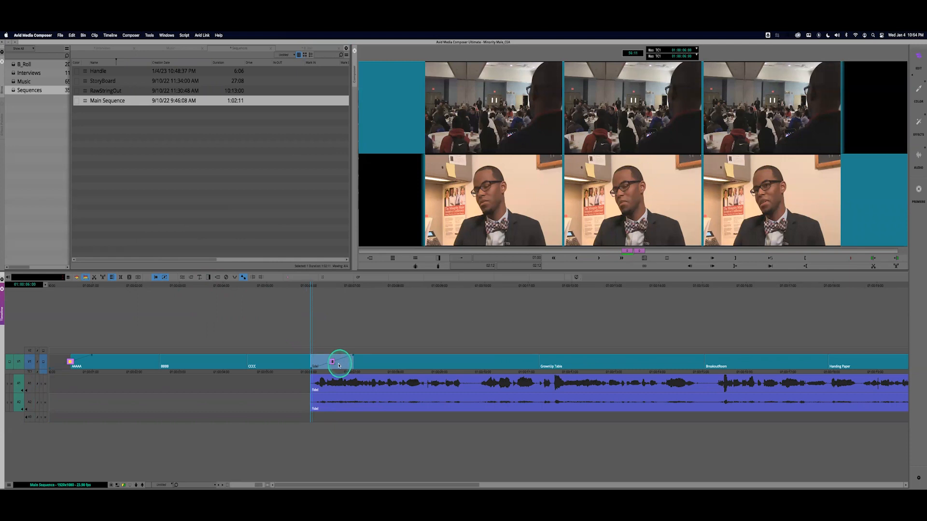
Replace the dissolve between CCCC and the interview clip with a two-second Quick Transition dissolve centered on the cut
click(227, 278)
click(208, 277)
click(513, 254)
text(35)
key(Return)
click(475, 228)
click(477, 234)
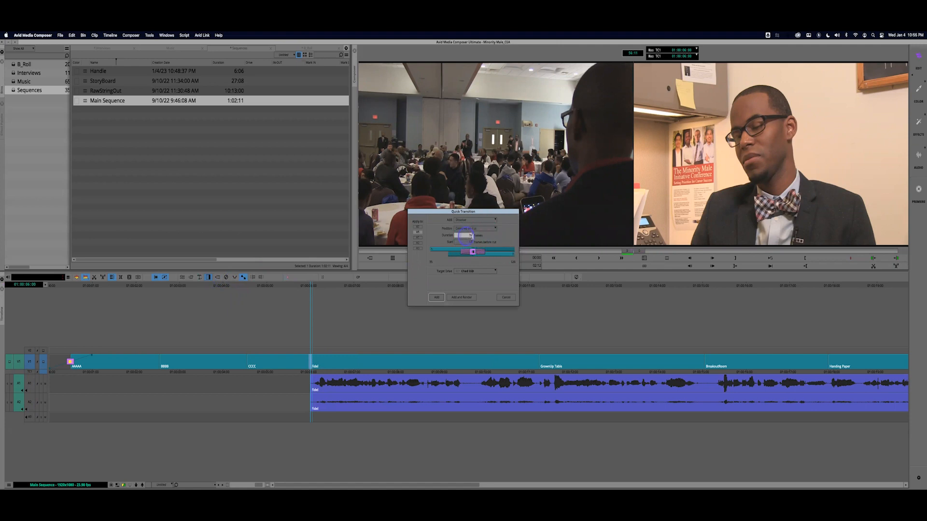
click(482, 238)
click(439, 297)
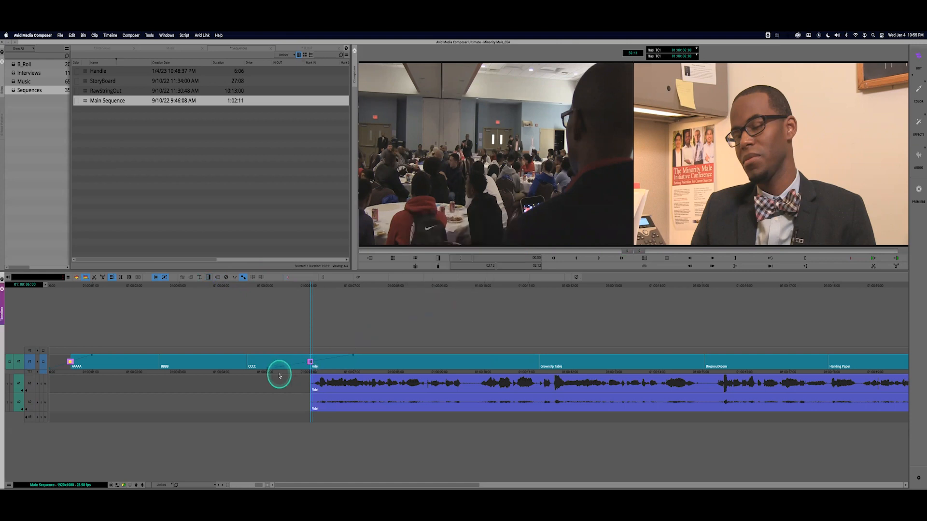
Play the new dissolve from clip CCCC and examine its outgoing and incoming frames in transition manipulation
click(260, 373)
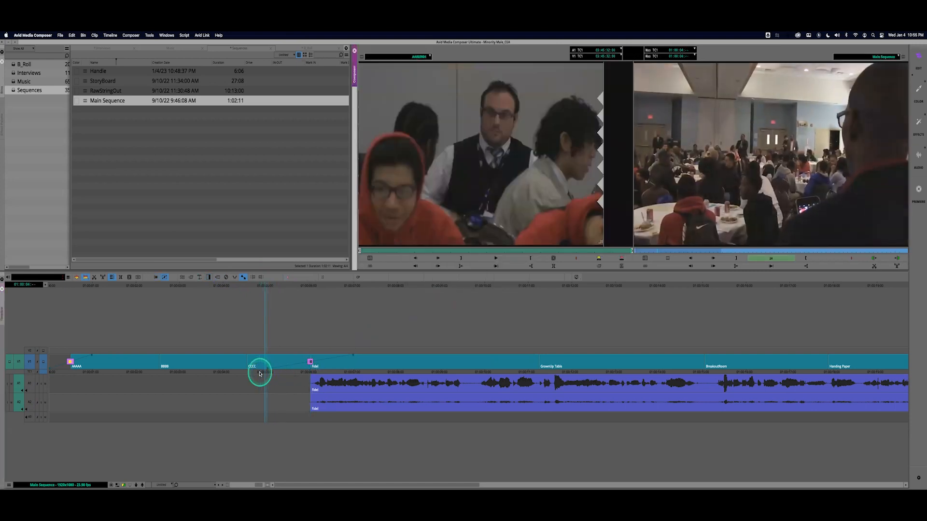
key(space)
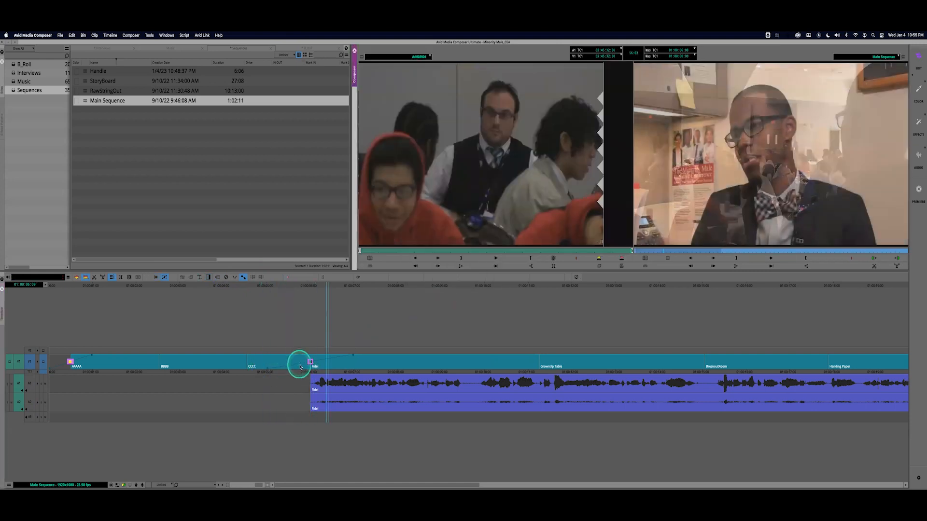
click(310, 362)
double_click(311, 362)
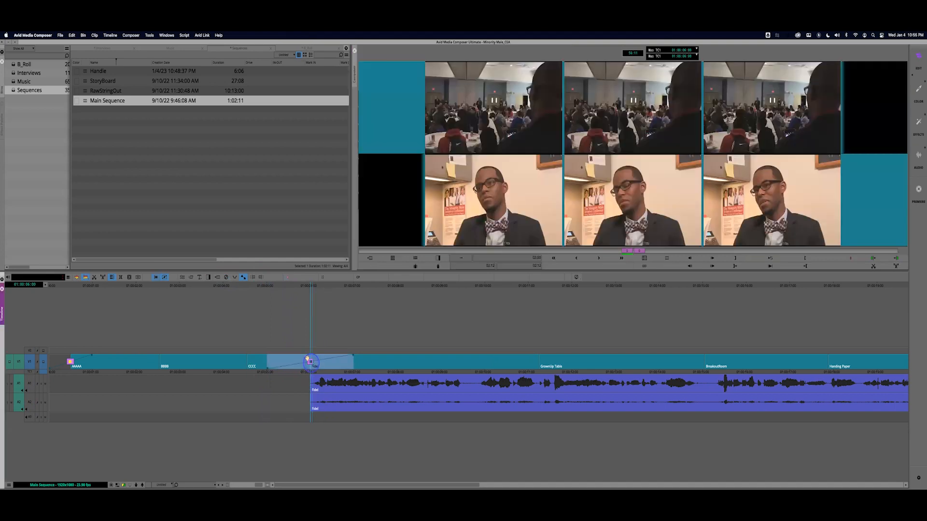
click(165, 277)
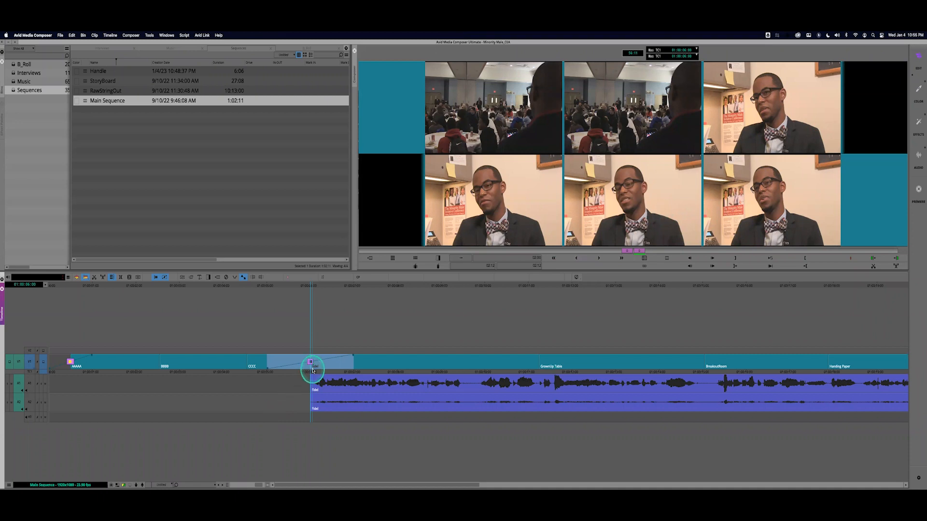
click(312, 372)
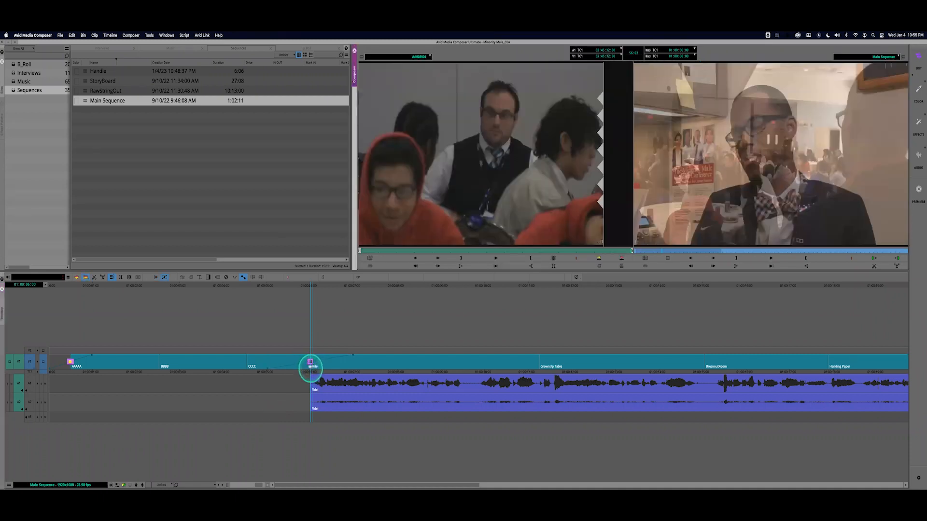
click(310, 362)
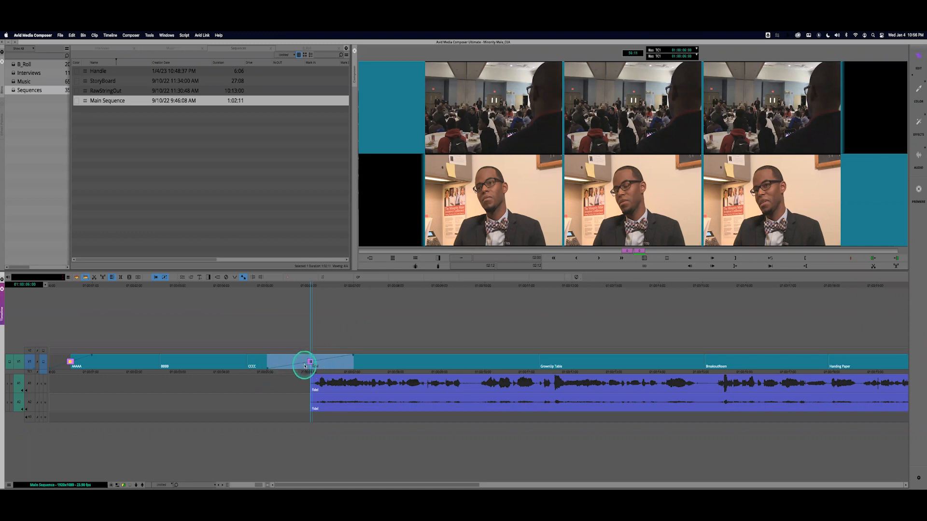
Shift the whole dissolve later until it begins just before the cut into the interview clip, and play it from CCCC
drag(309, 361, 316, 362)
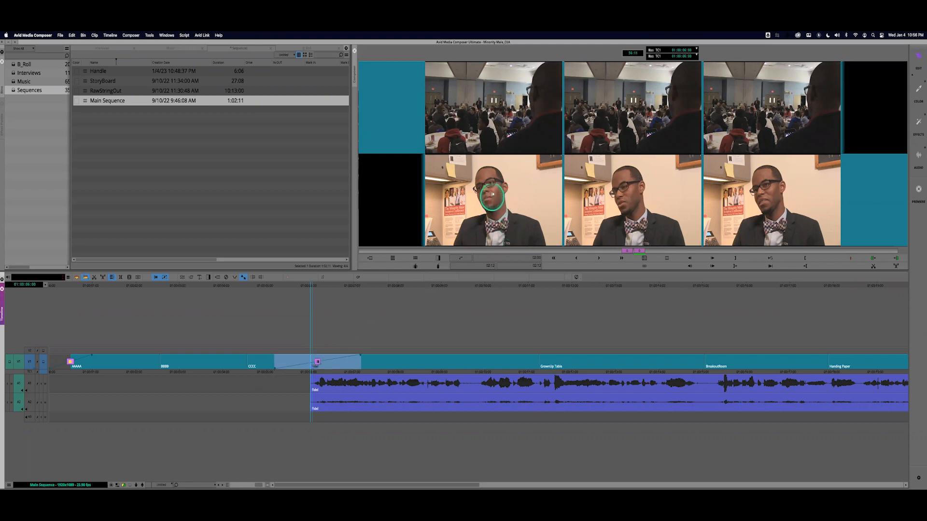
drag(317, 362, 351, 362)
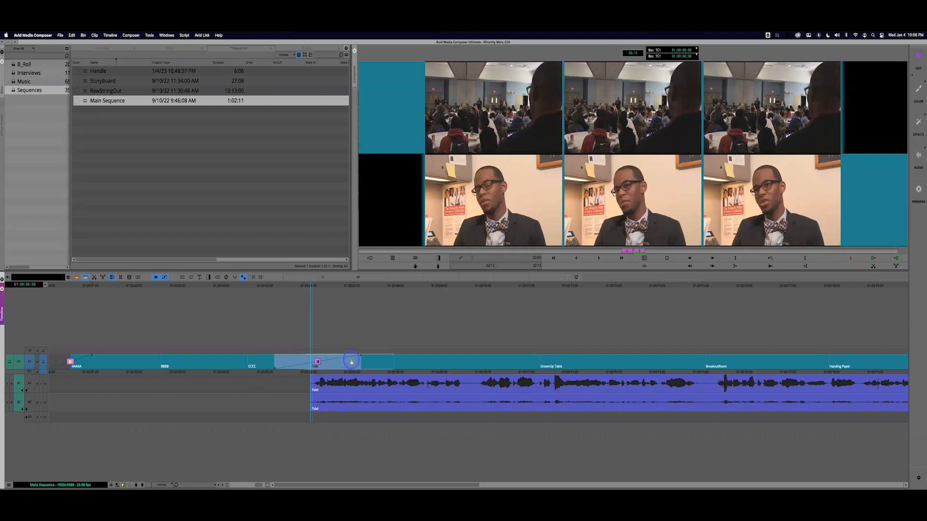
drag(351, 362, 351, 361)
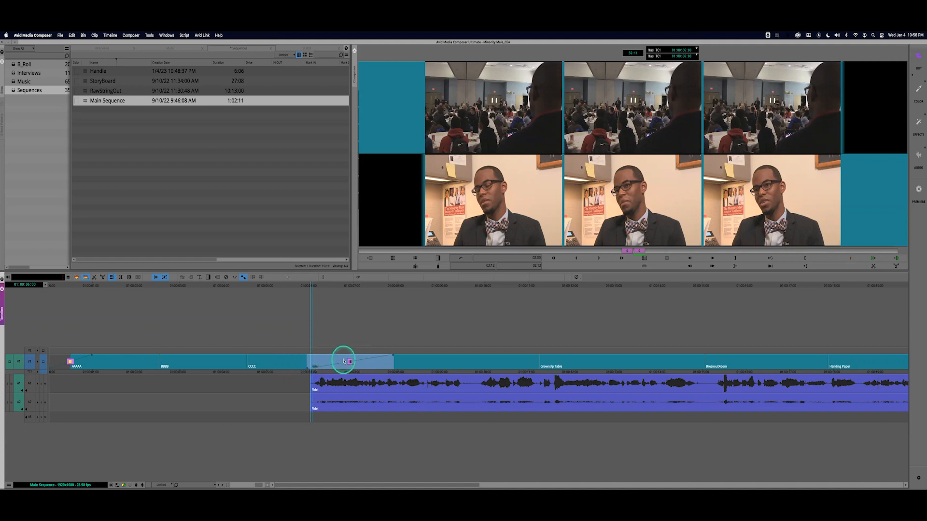
drag(300, 372, 276, 374)
key(space)
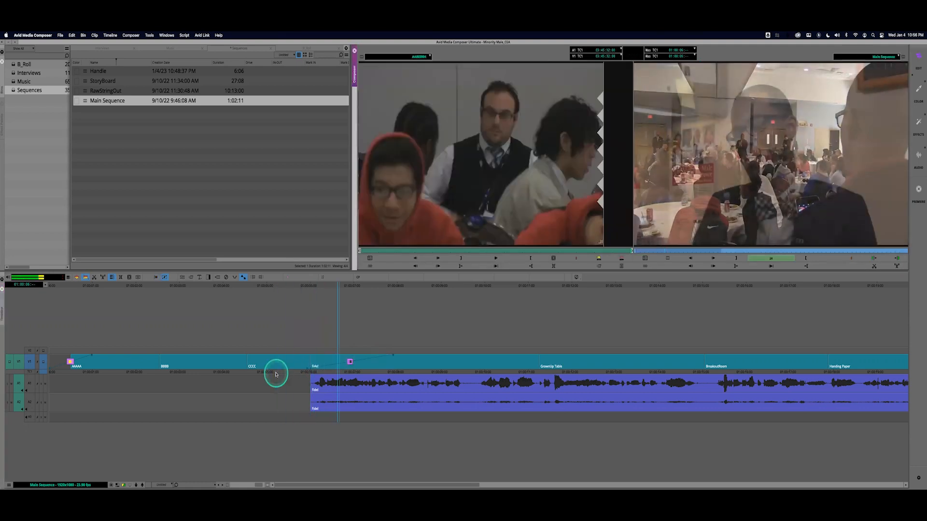
Move the dissolve slightly earlier so a little more of it overlaps clip CCCC, and play it through
click(347, 363)
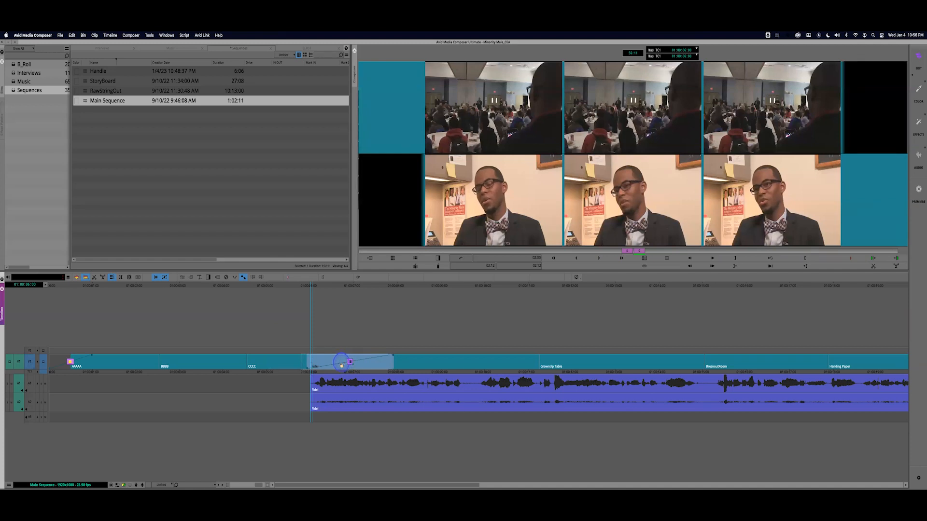
drag(290, 373, 277, 374)
key(space)
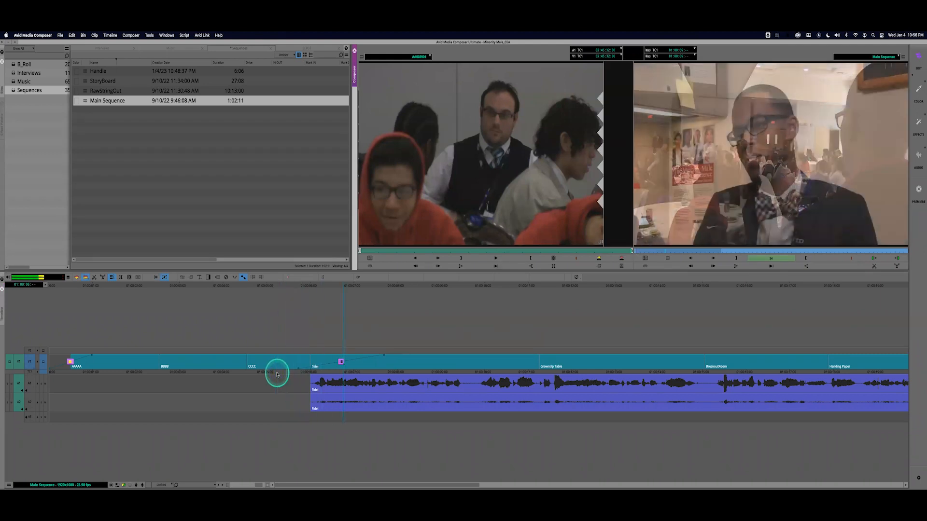
key(space)
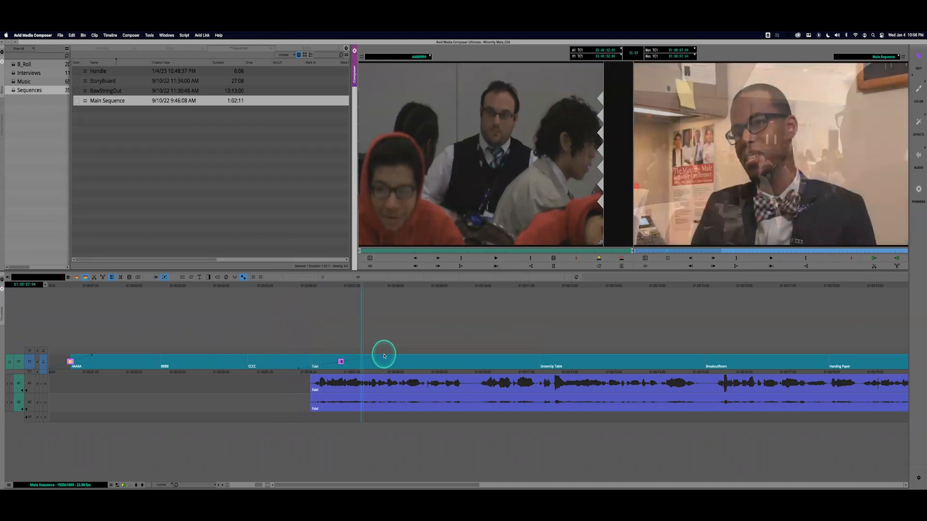
Shorten the dissolve to 1:11 by pulling its end point earlier, and play the result from CCCC
click(384, 354)
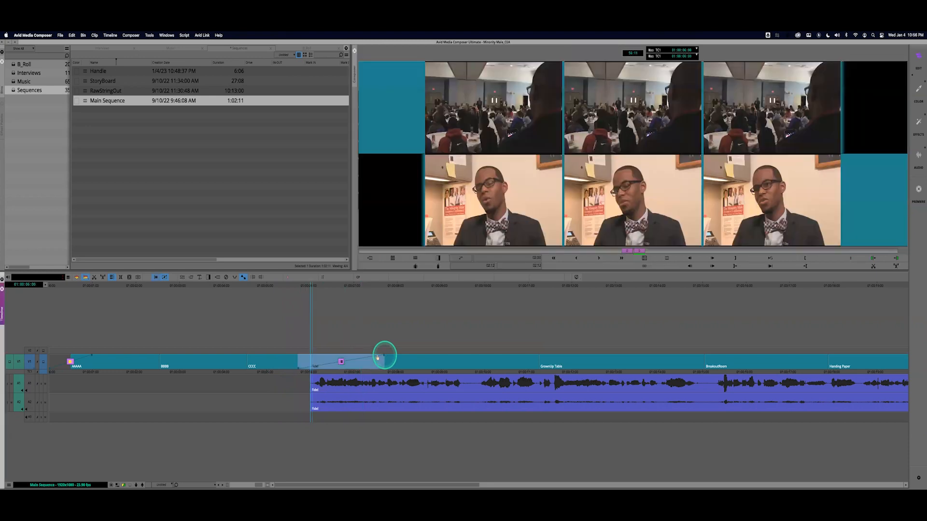
drag(378, 357, 362, 355)
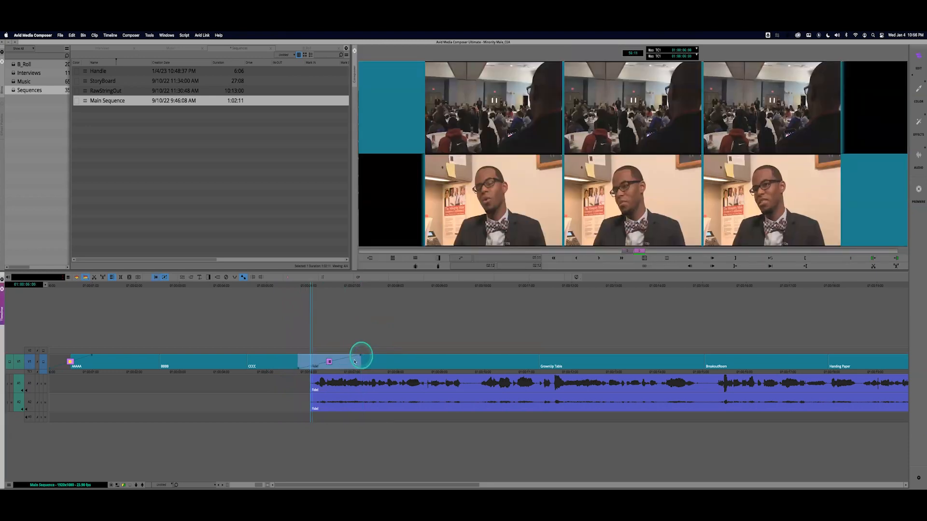
click(291, 374)
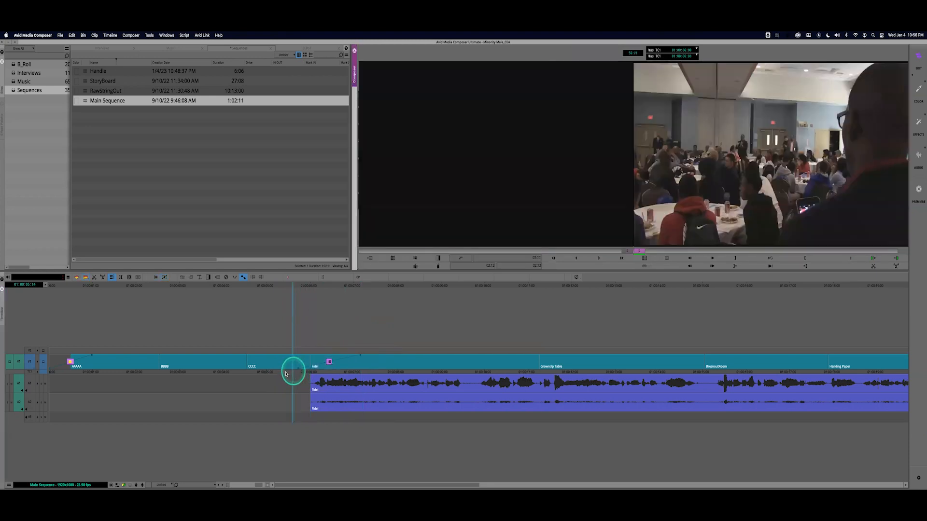
drag(285, 373, 289, 374)
key(space)
key(space)
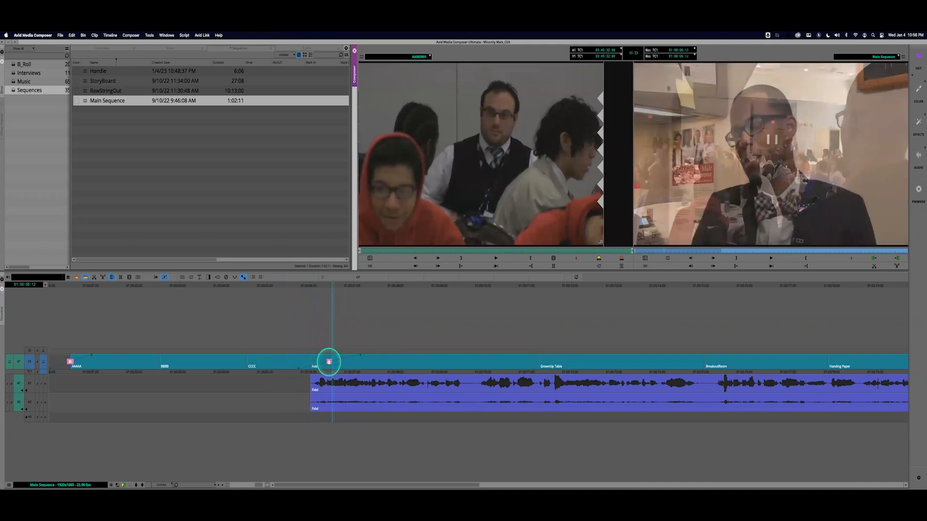
Trim the dissolve's end point slightly earlier again and play across the transition into the interview clip
click(328, 361)
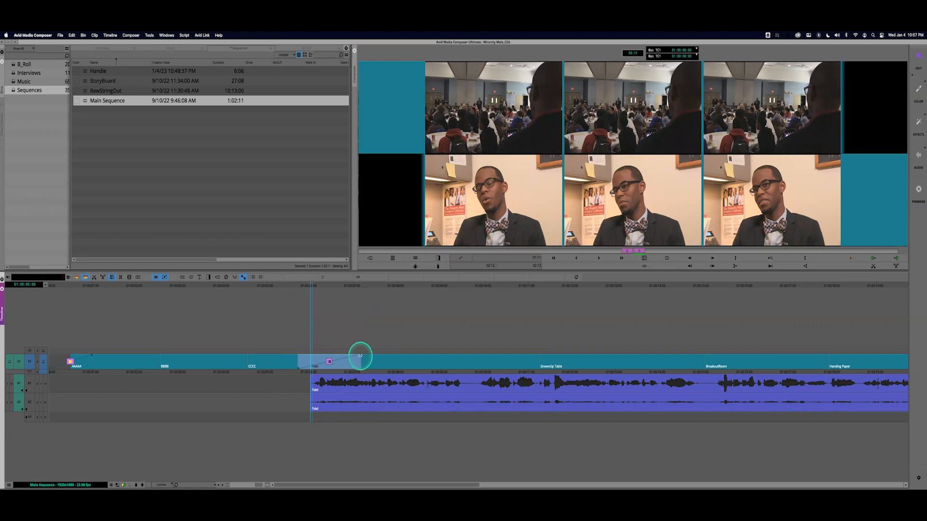
drag(354, 357, 290, 372)
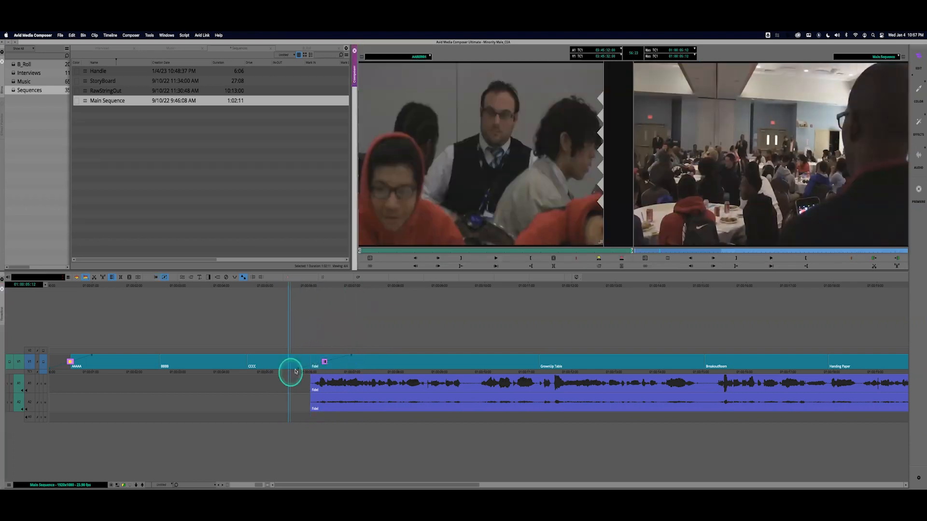
key(space)
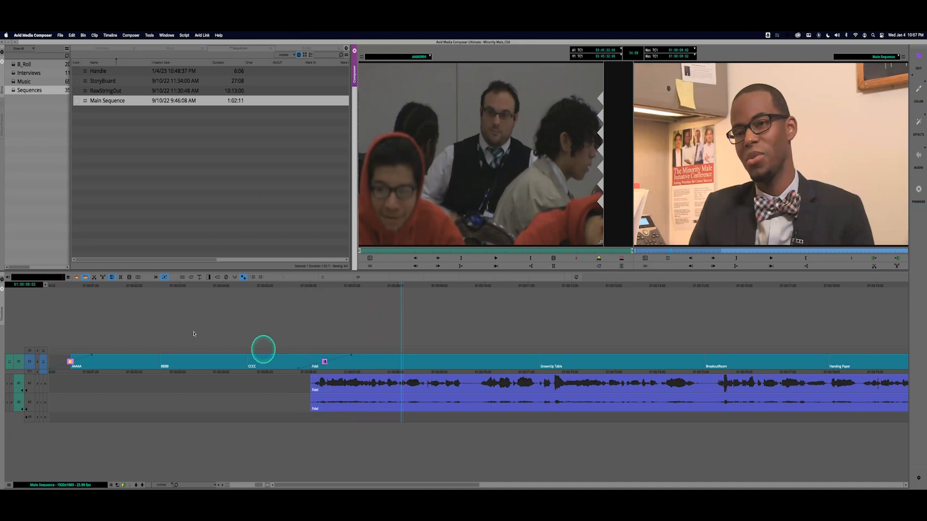
Remove the fade at the first clip's start, and extract the black filler ahead of it across all tracks
click(73, 374)
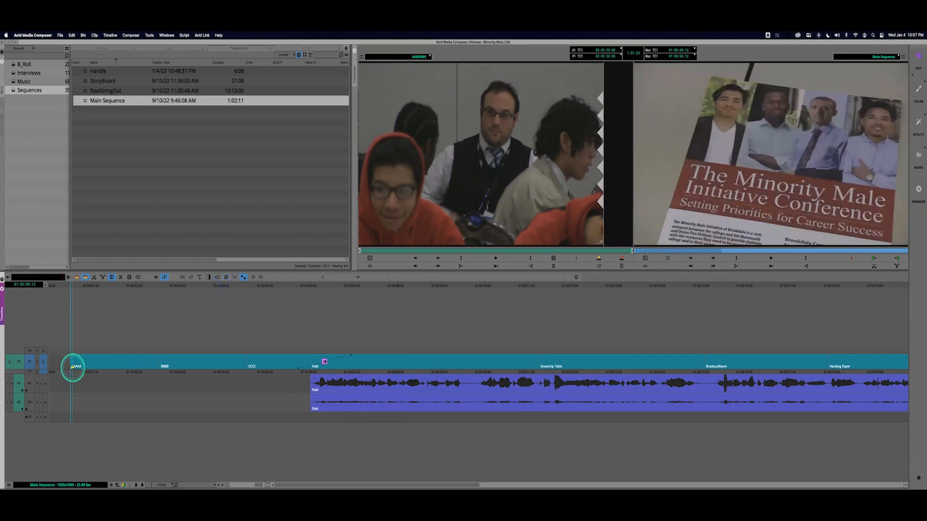
click(68, 373)
click(60, 372)
key(t)
click(28, 383)
click(28, 400)
click(33, 351)
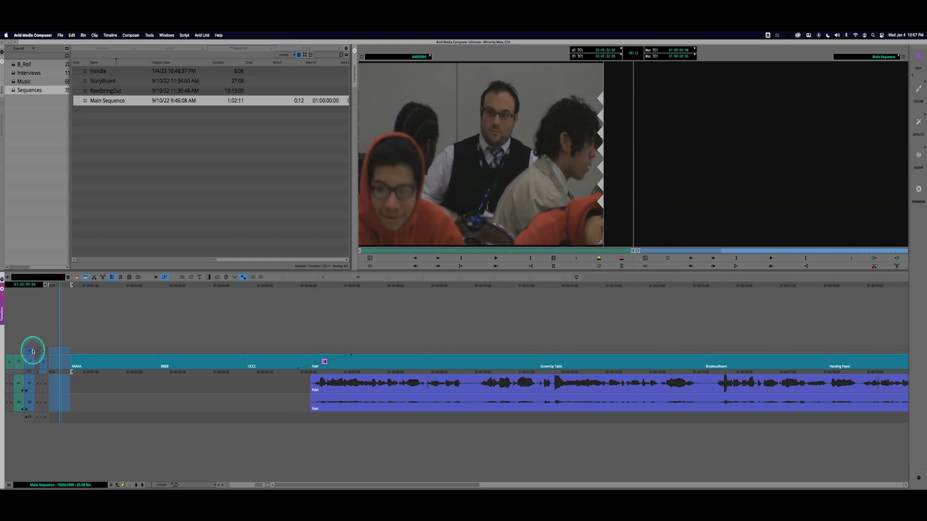
key(x)
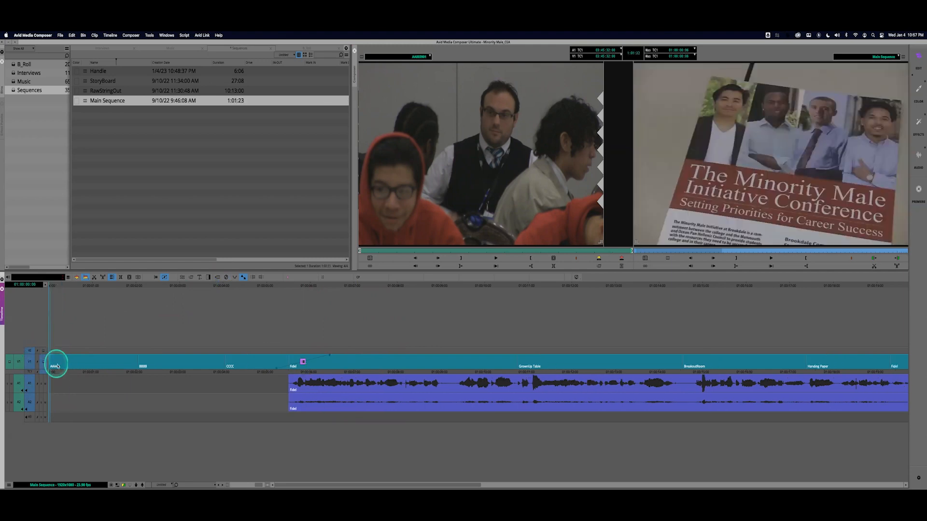
Try adding a Fade From Color transition centered on the first clip's opening cut, play it back, and undo it
click(208, 277)
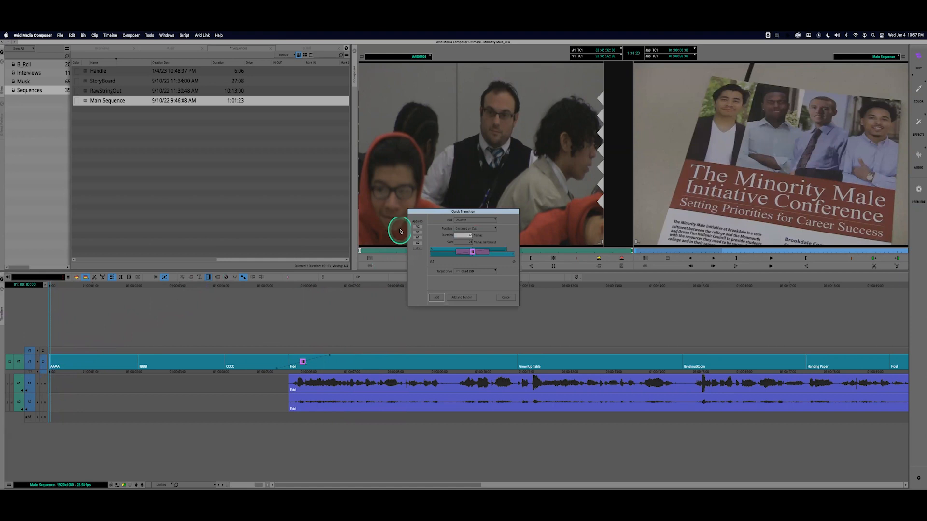
click(473, 219)
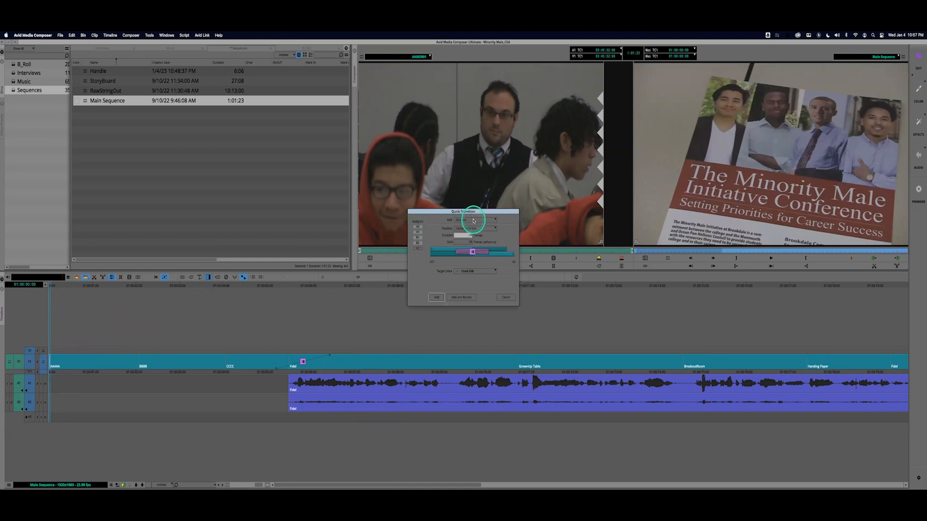
click(473, 247)
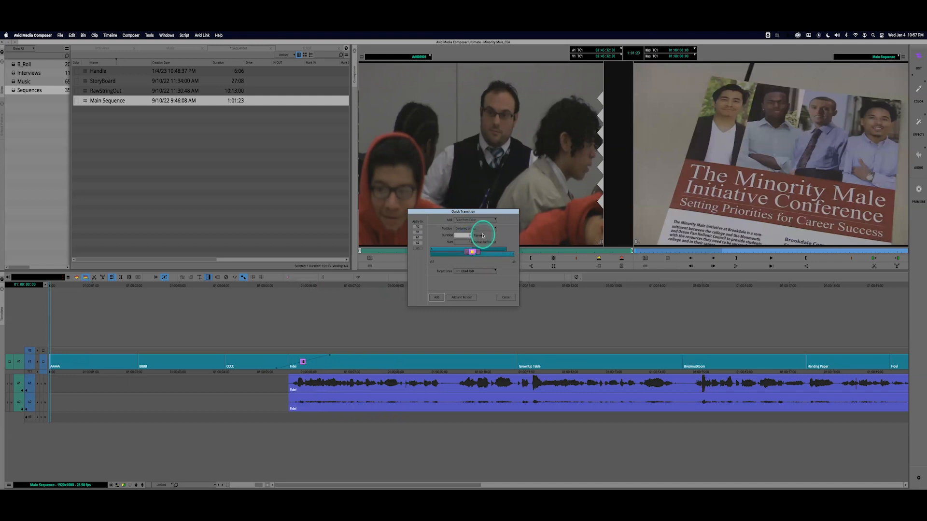
click(442, 298)
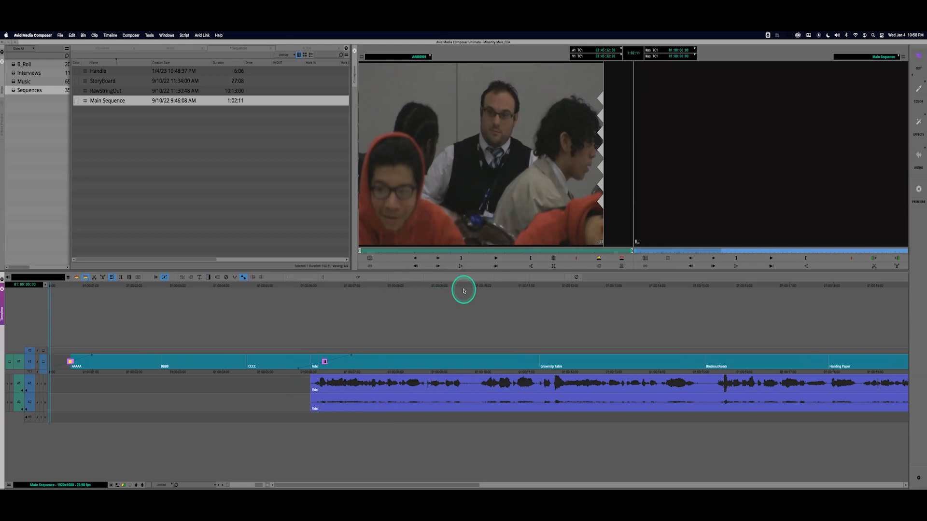
key(space)
key(space)
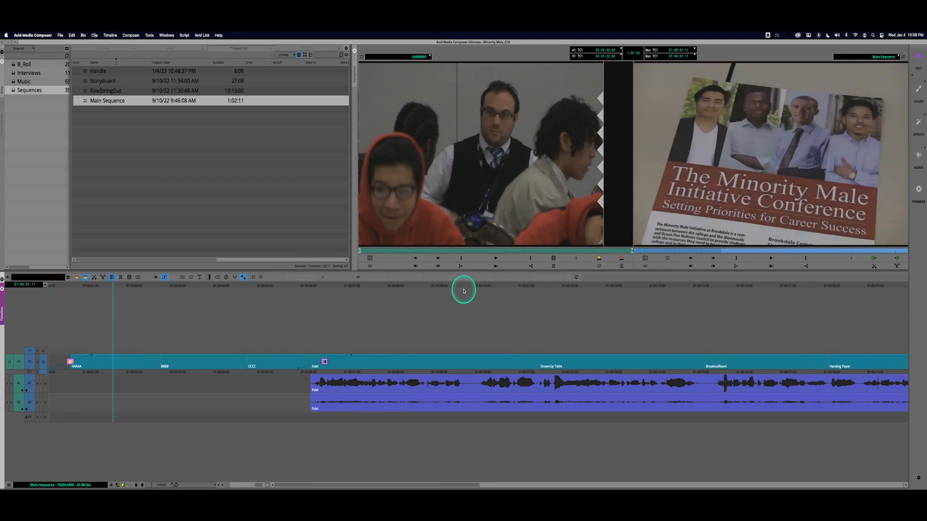
key(super+z)
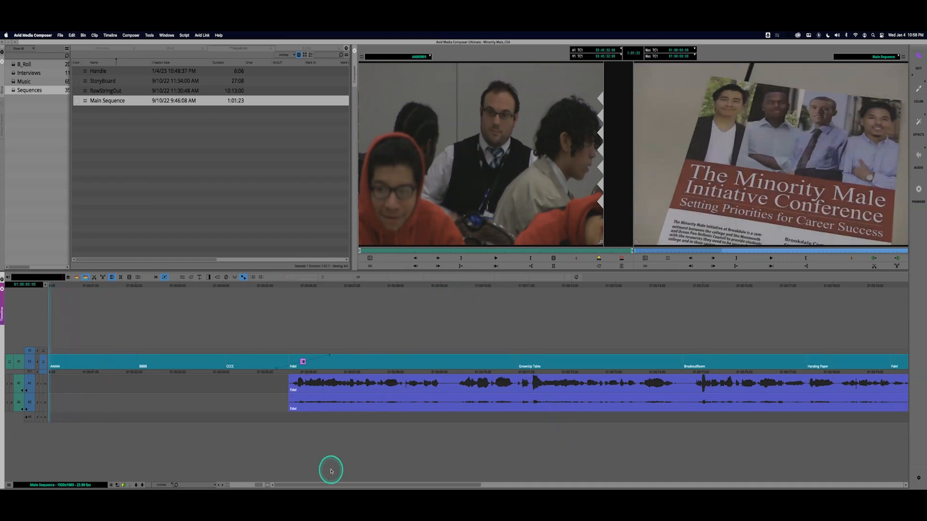
Remove the transition effects from the video and audio tracks at the end of the sequence
drag(259, 484, 214, 485)
click(901, 373)
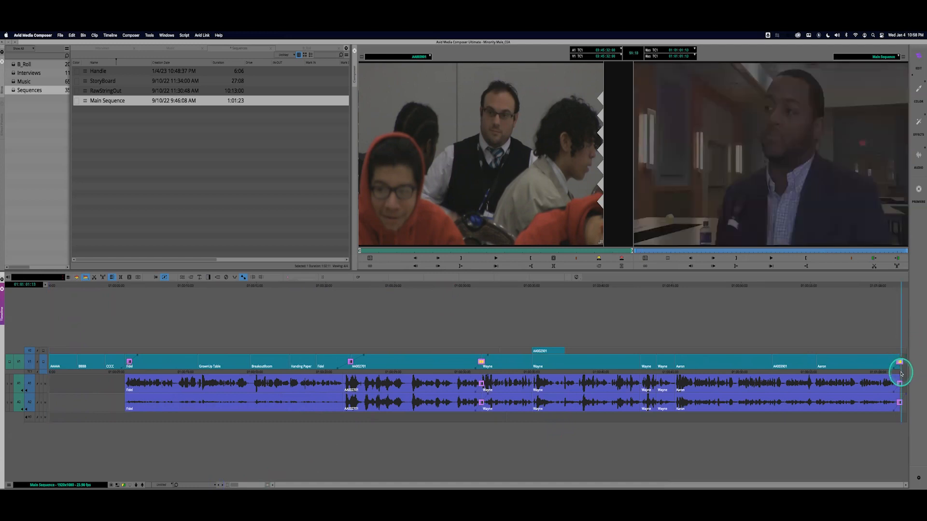
click(226, 279)
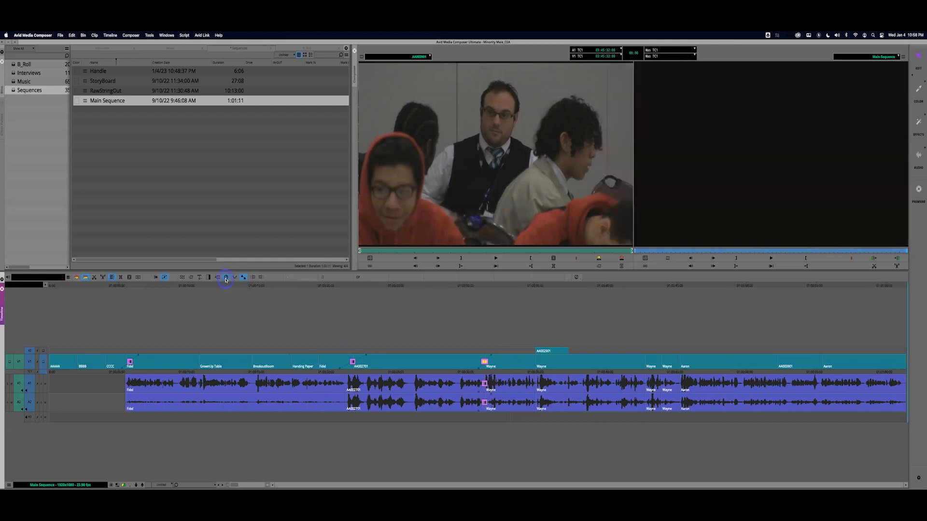
Add a Fade From Color transition starting at the cut at the head of the sequence, and play it back
drag(161, 374, 37, 368)
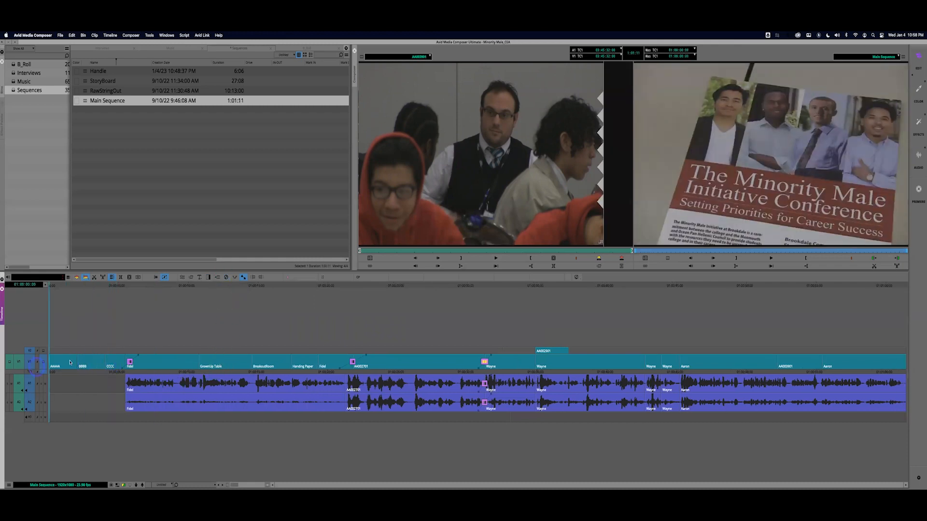
click(209, 277)
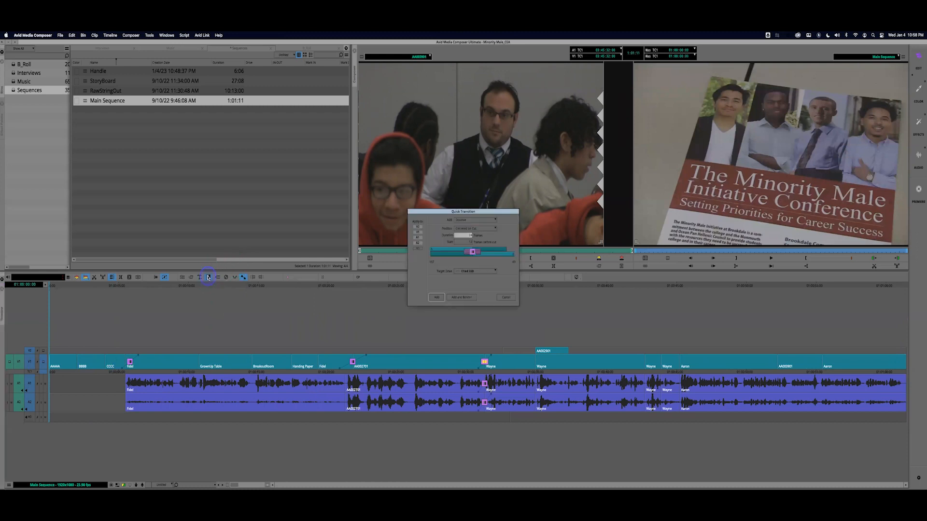
click(476, 220)
click(476, 234)
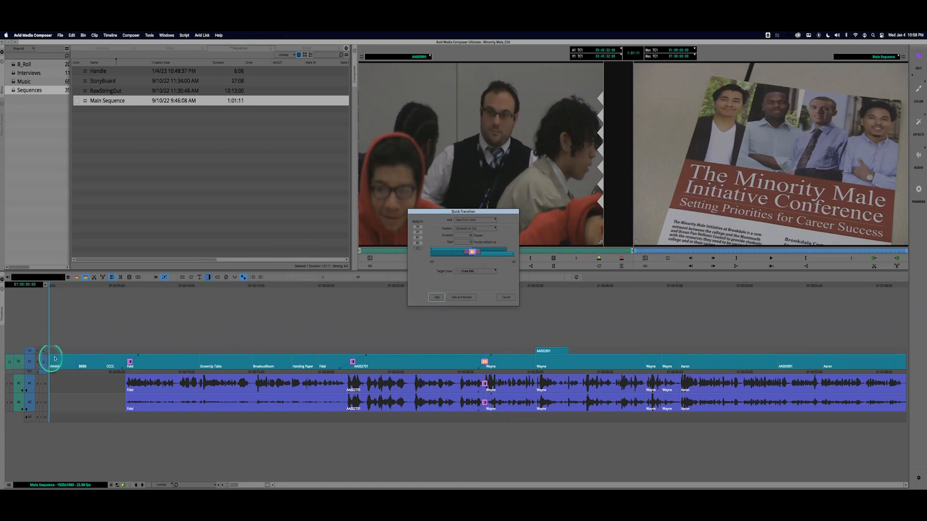
click(464, 229)
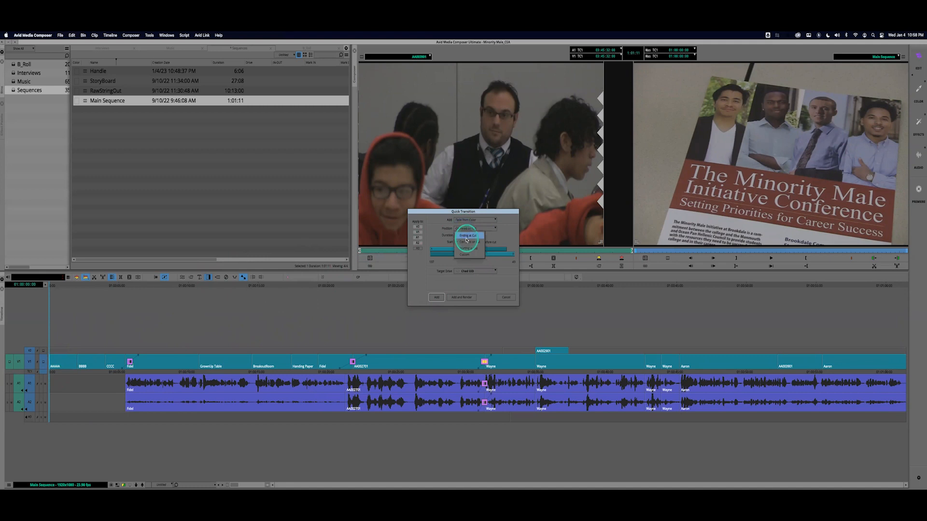
click(469, 248)
click(438, 297)
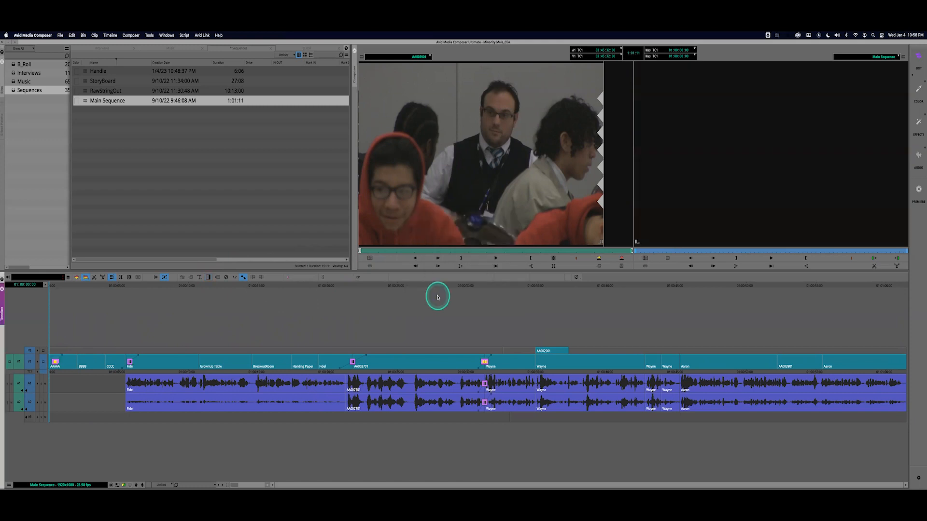
key(space)
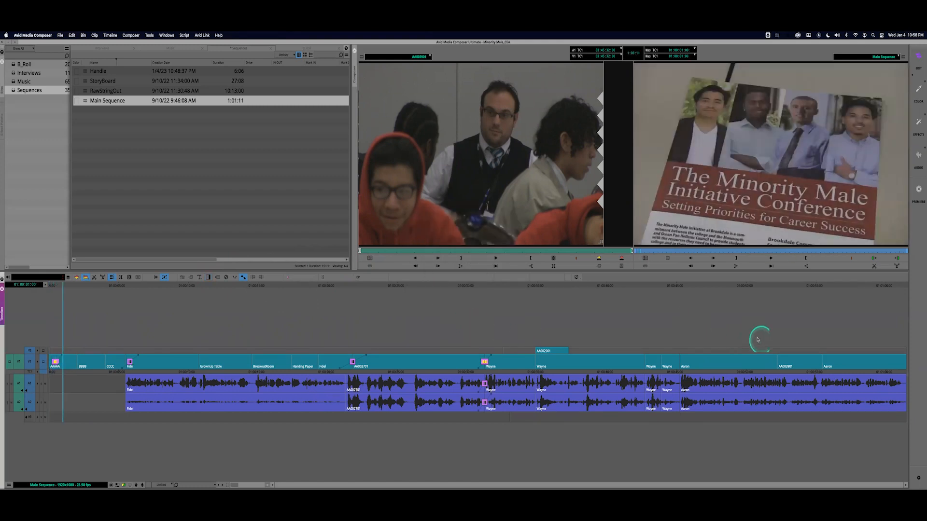
Add a Fade to Color transition ending at the cut at the end of the sequence
click(884, 373)
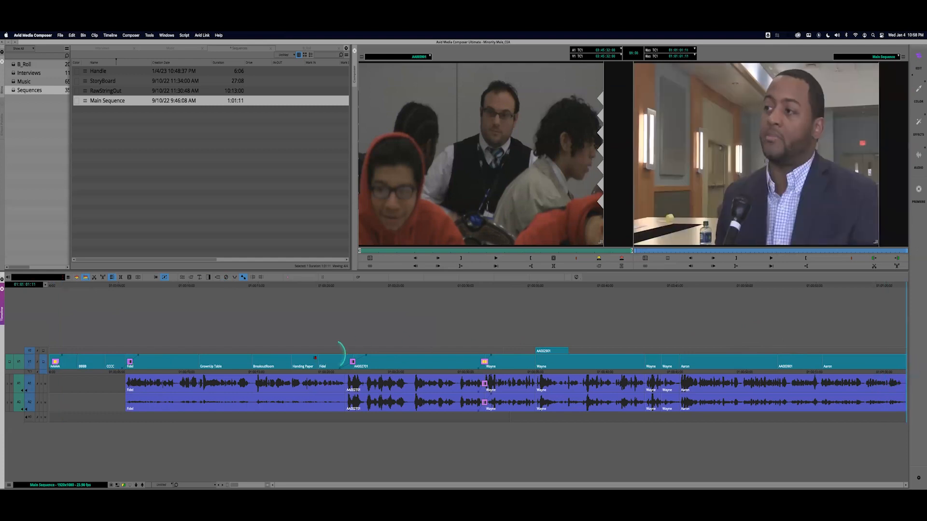
click(209, 277)
click(210, 278)
click(466, 221)
click(468, 245)
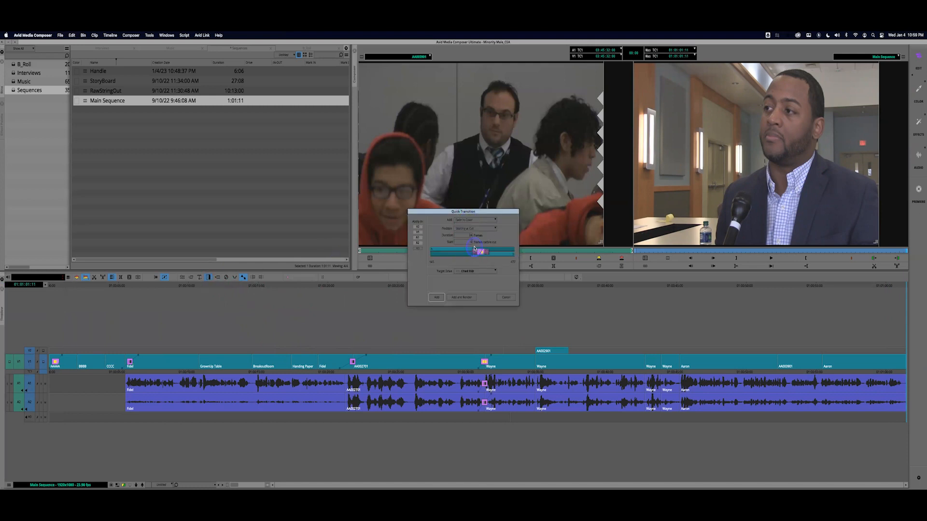
click(472, 228)
click(470, 236)
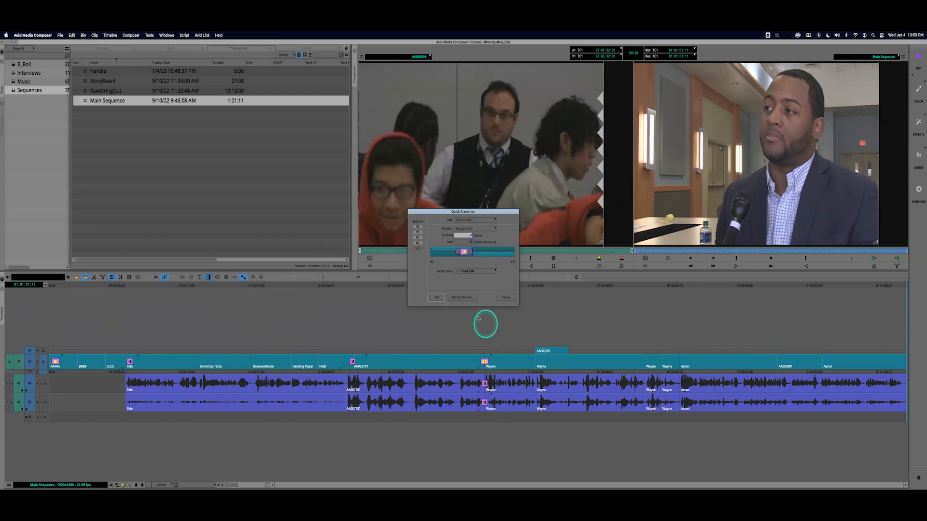
click(437, 297)
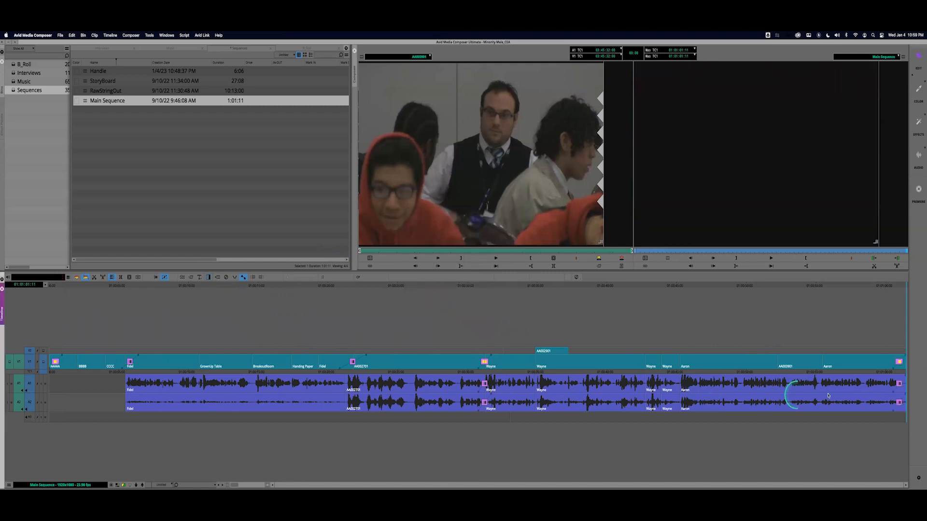
Play back and scrub through the closing fade at the end of the sequence
click(878, 374)
key(space)
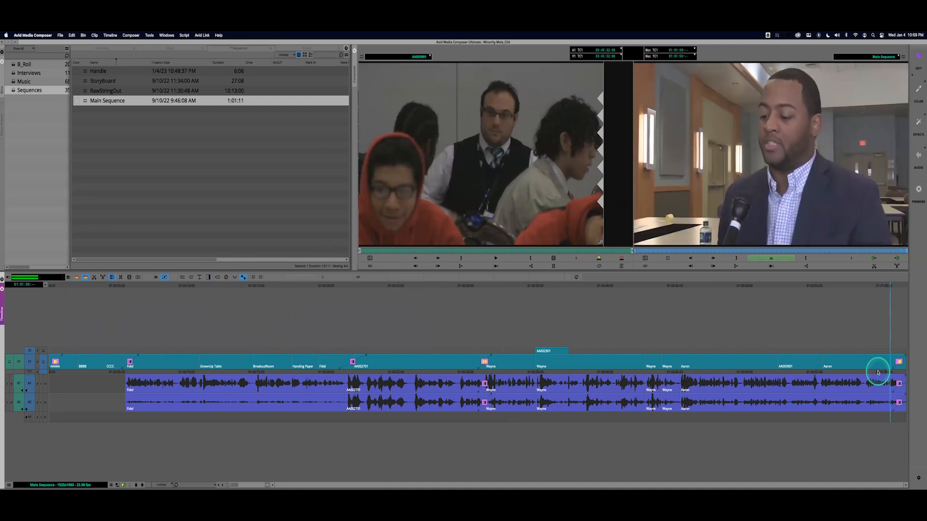
click(891, 374)
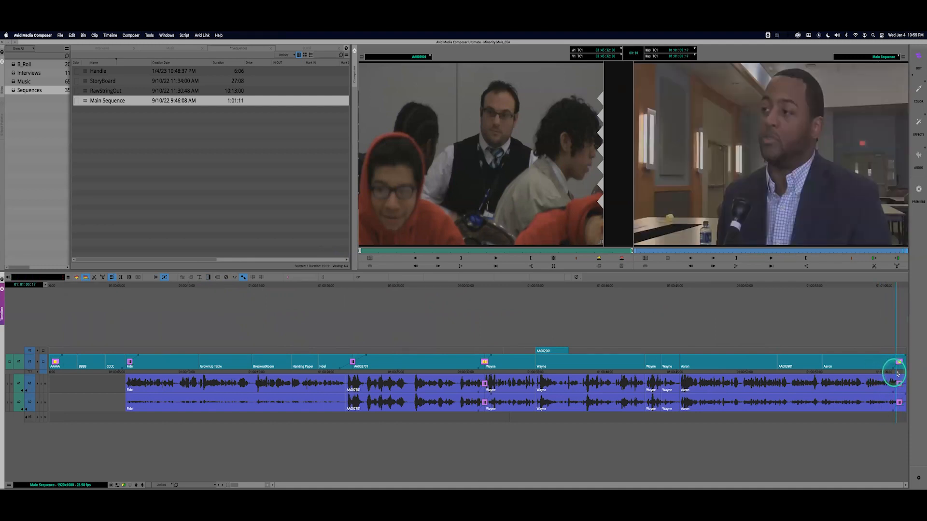
Remove the closing transition effects from the A1 and A2 tracks only, leaving V1 and V2 deselected
click(30, 363)
click(30, 351)
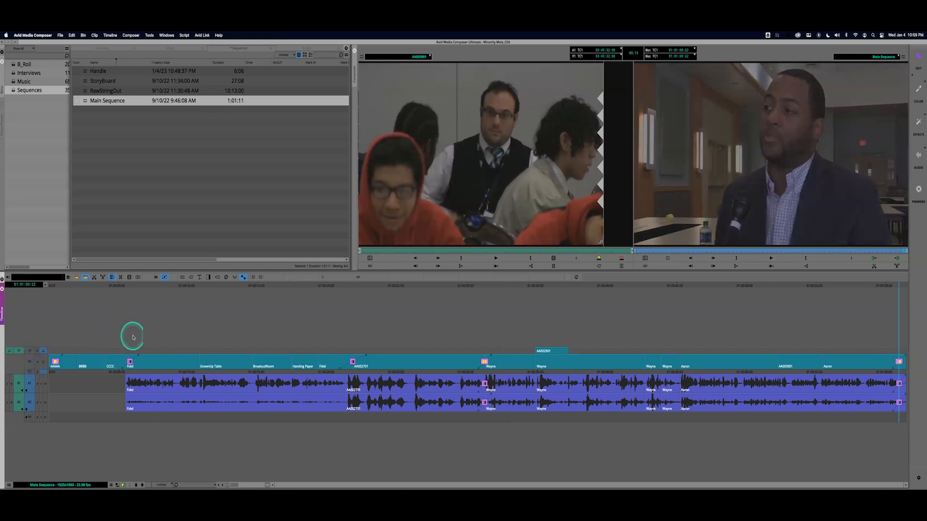
click(226, 279)
key(super+z)
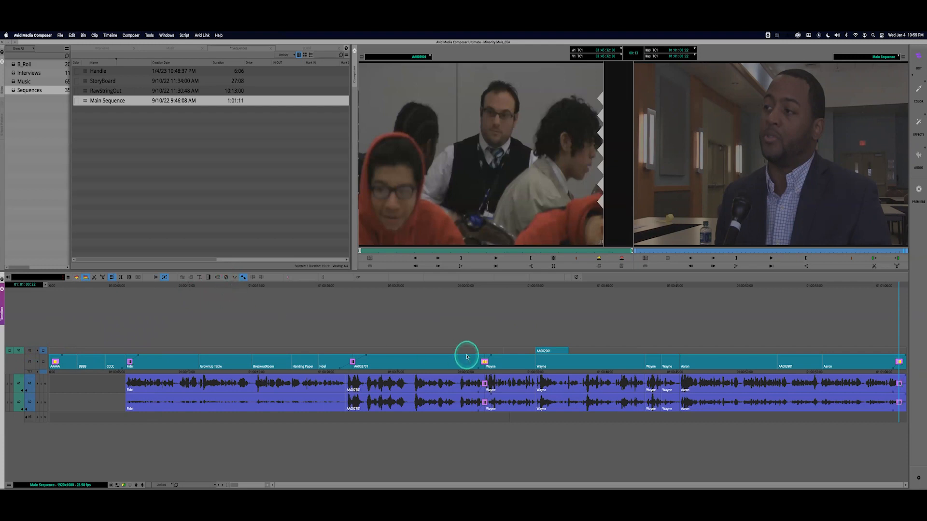
click(898, 383)
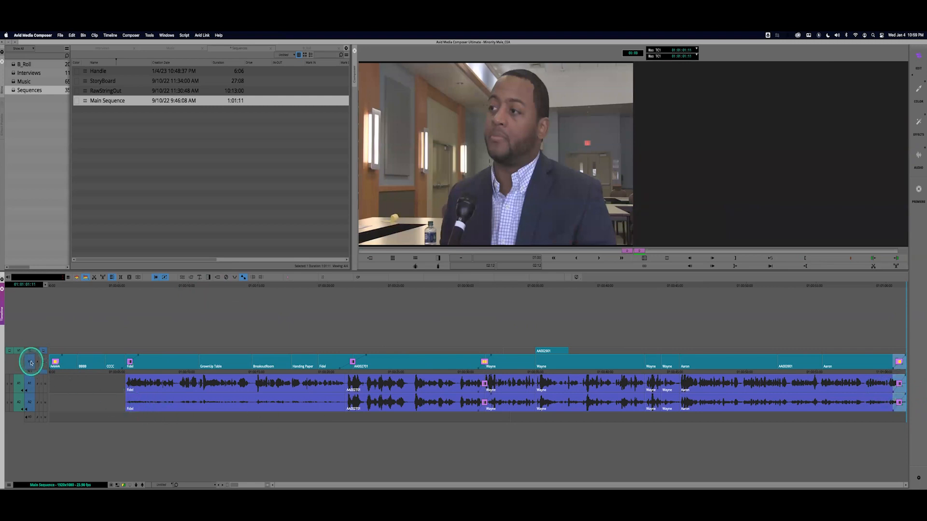
click(92, 377)
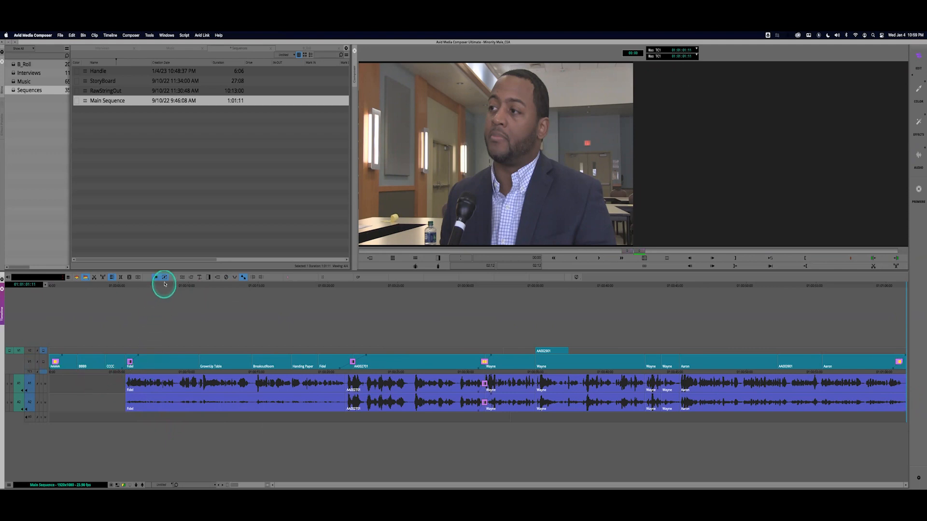
Inspect the dissolve into the first interview clip, and play through the fade transition midway through the sequence
click(129, 363)
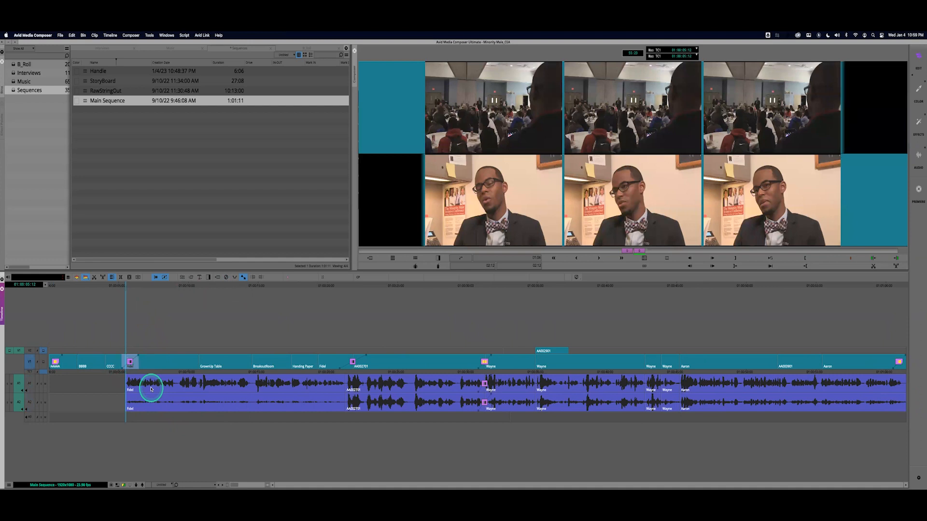
drag(125, 373, 103, 374)
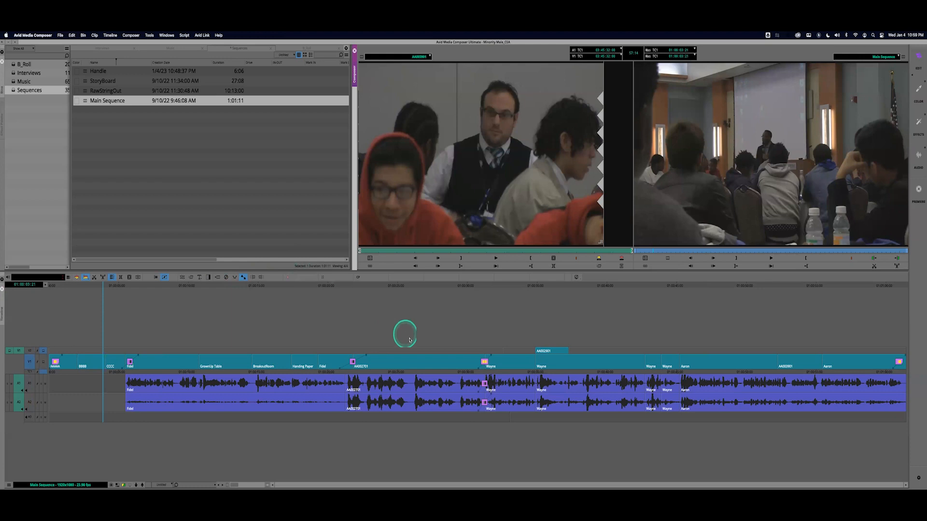
mouse_move(461, 377)
mouse_down()
mouse_move(489, 372)
mouse_move(460, 372)
mouse_up()
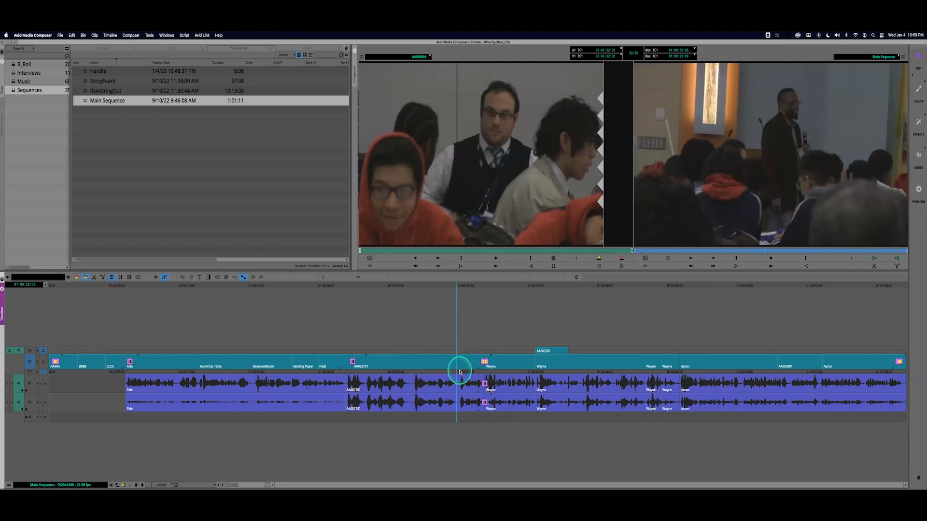
key(space)
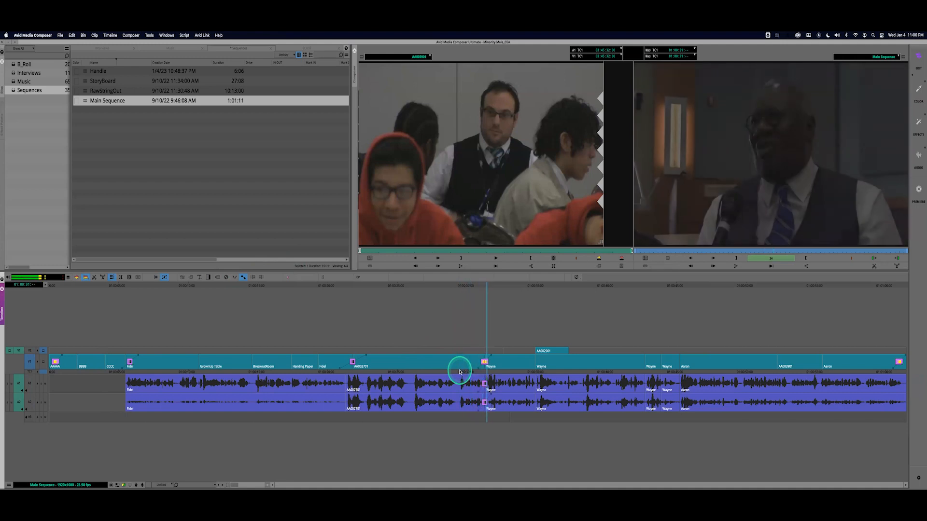
key(space)
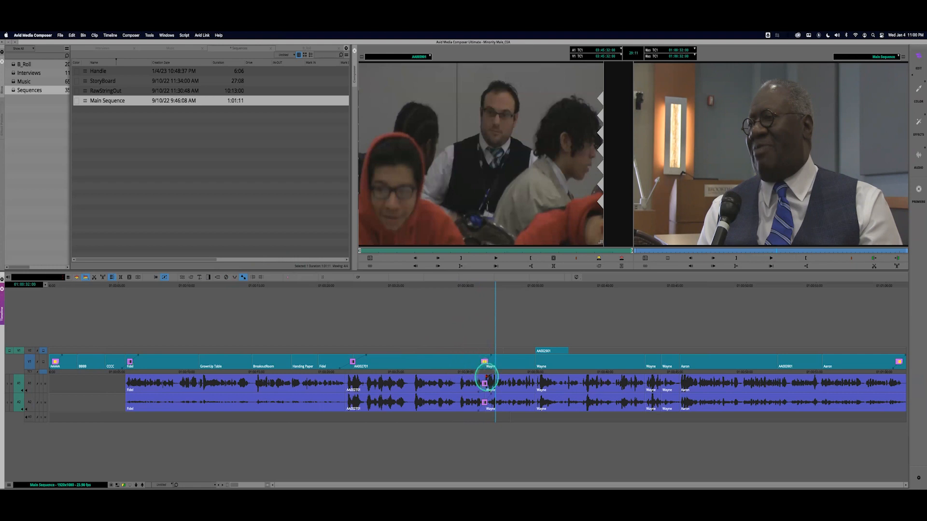
Park on the mid-sequence V1 fade transition at 01:00:31:07 and select it for editing in Effect Mode
click(472, 374)
click(83, 279)
click(477, 373)
drag(477, 373, 486, 372)
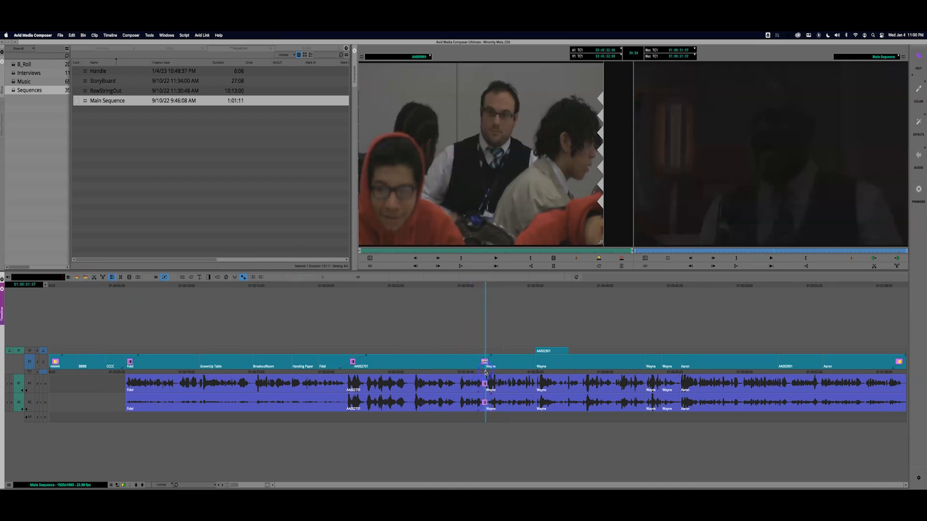
click(484, 361)
click(184, 278)
click(165, 35)
mouse_move(175, 46)
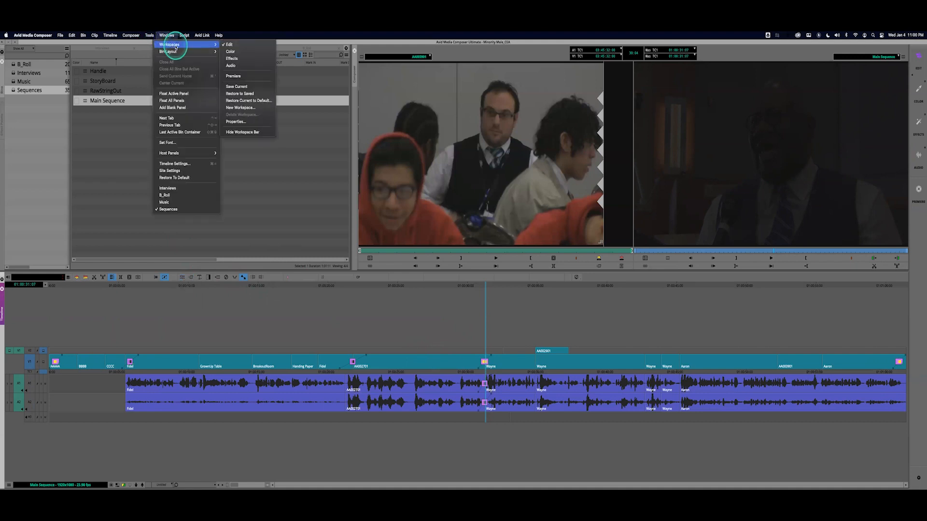
click(239, 61)
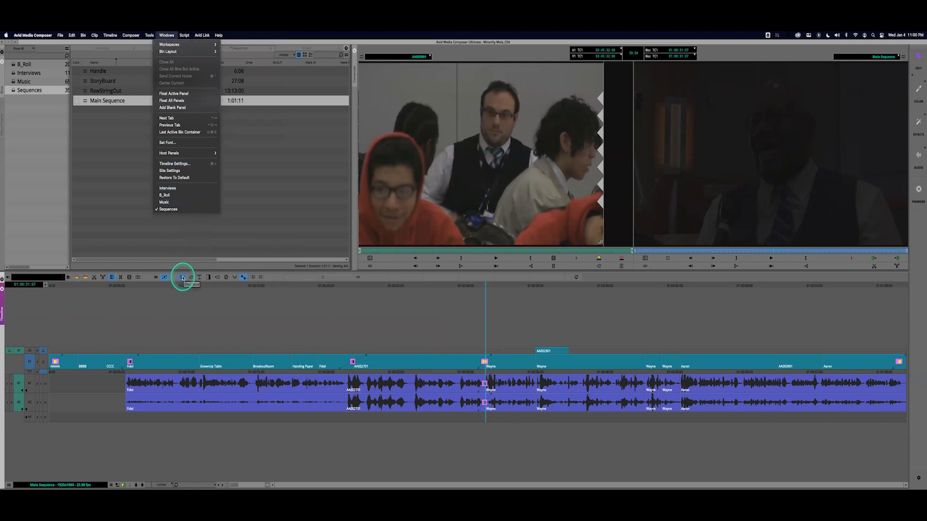
click(190, 247)
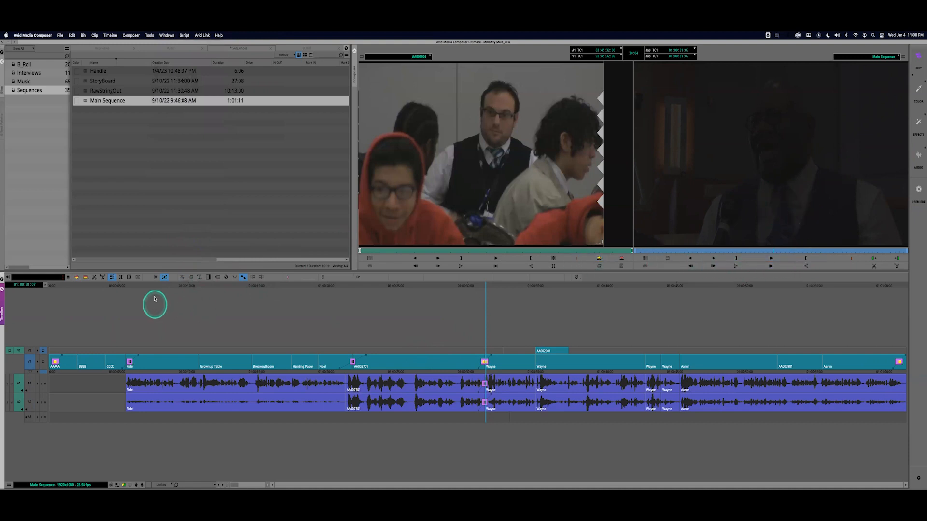
Dock a narrowed Effect Editor for the mid-sequence transition between the bins and the Composer, and switch the Composer to a single monitor
click(182, 278)
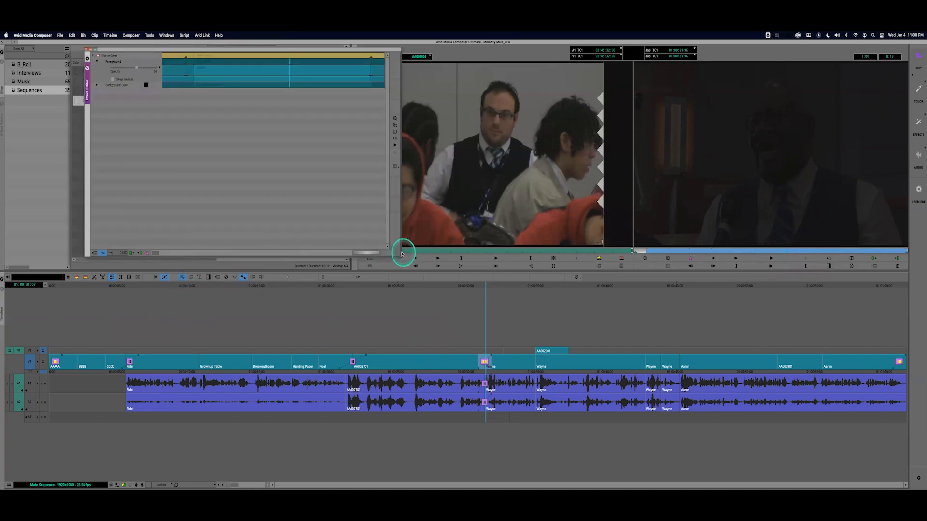
drag(402, 253, 179, 258)
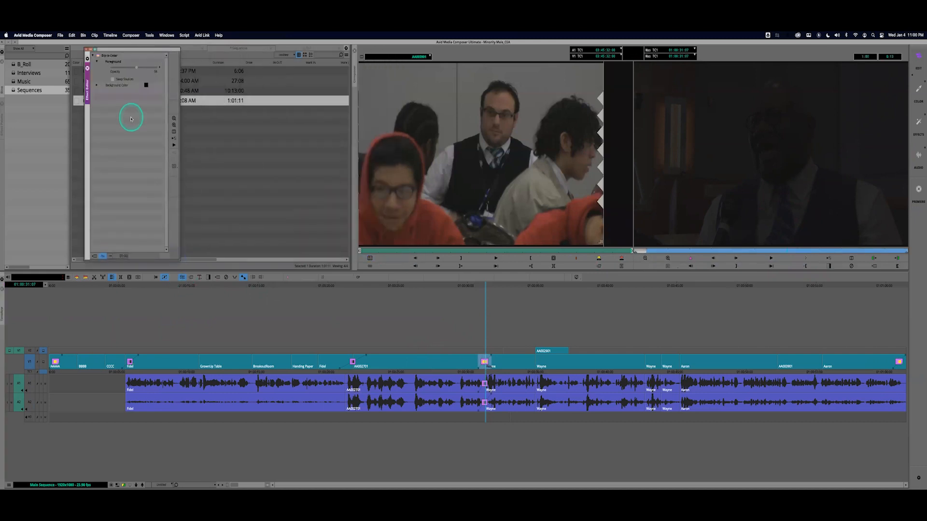
drag(87, 87, 350, 136)
right_click(482, 153)
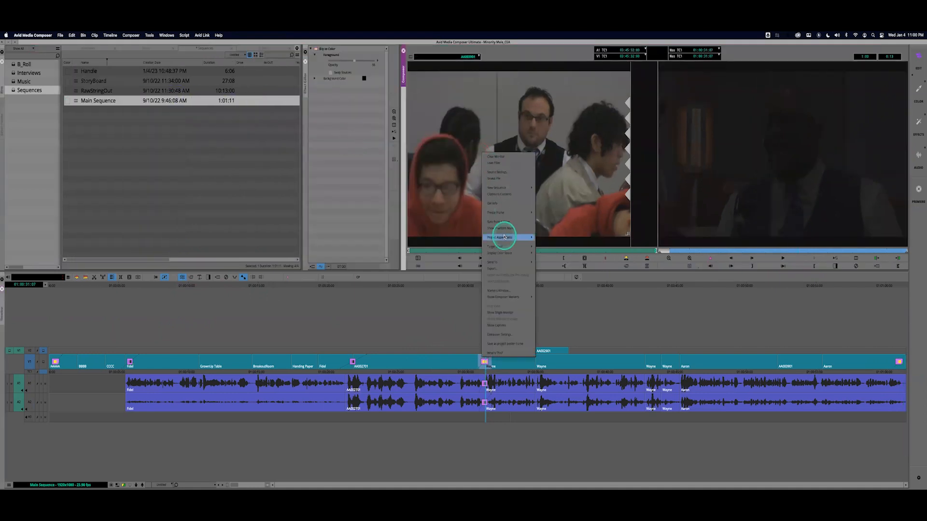
click(509, 311)
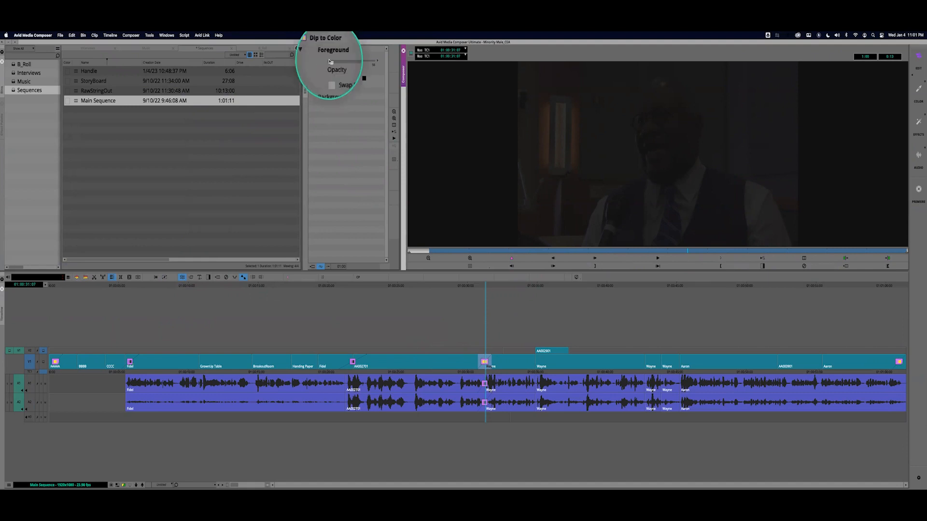
Set the background color of the mid-sequence V1 Dip to Color transition to white
click(492, 373)
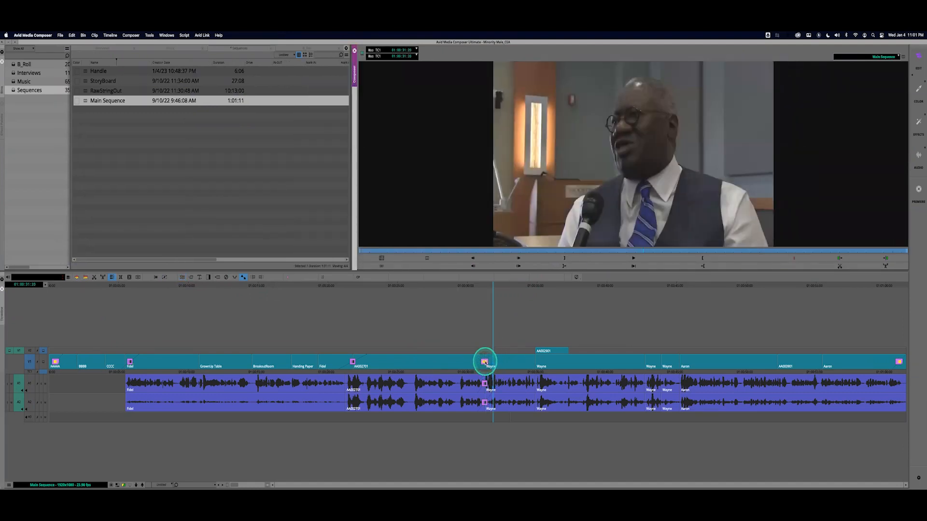
click(485, 362)
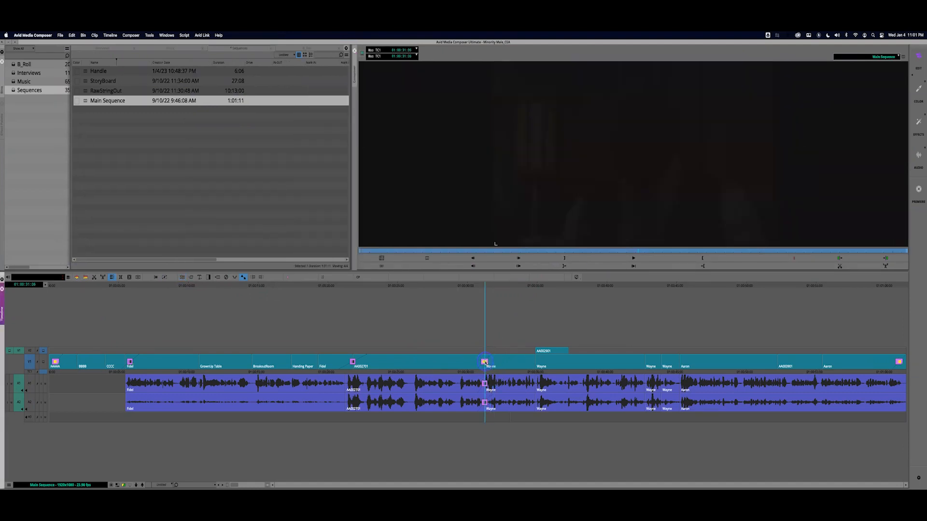
click(181, 277)
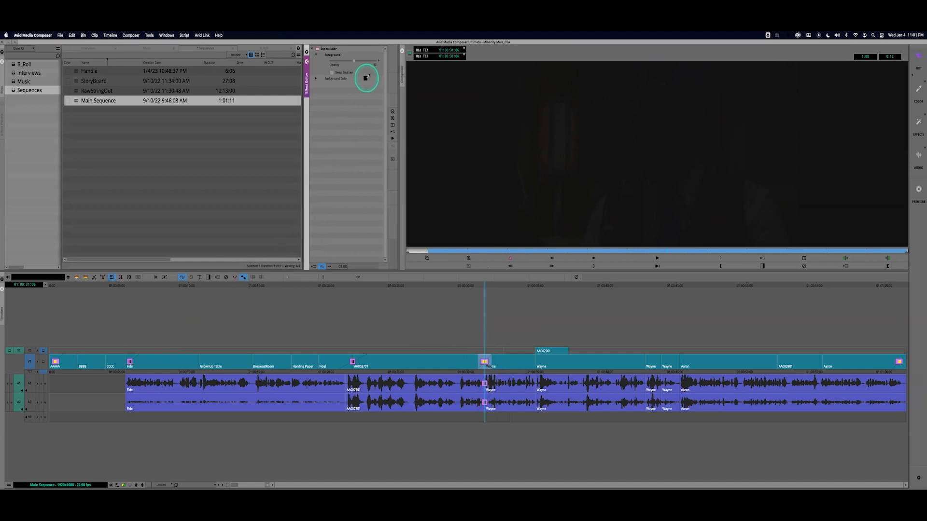
click(365, 78)
drag(438, 192, 456, 133)
click(467, 198)
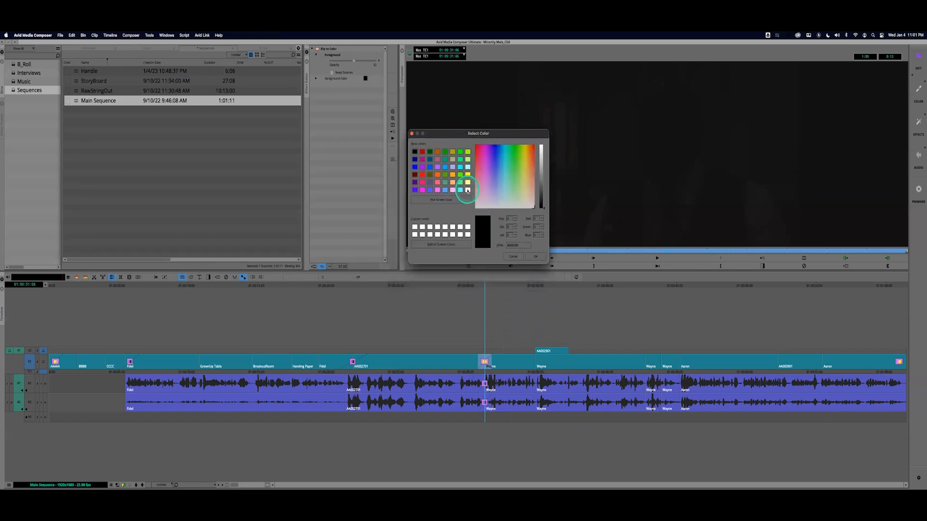
click(468, 190)
click(535, 256)
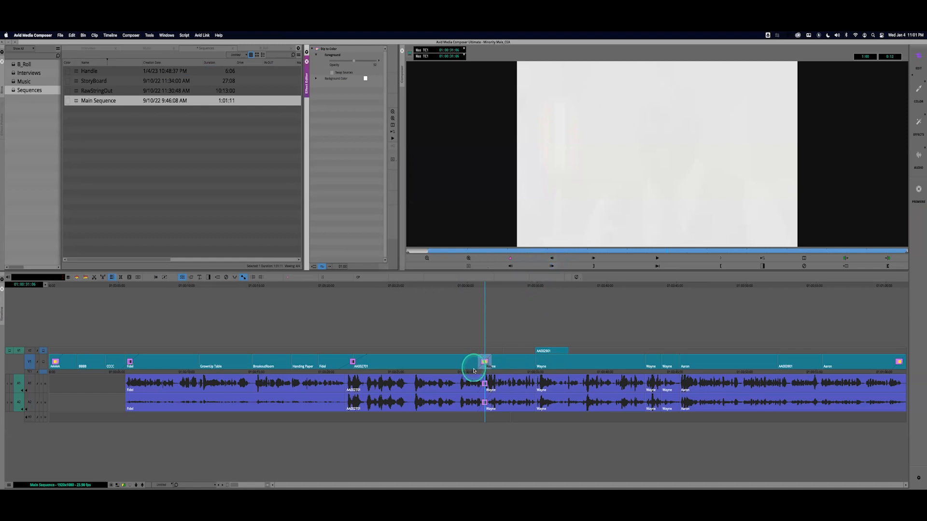
Play the sequence through the white dip transition several times, starting shortly before it
drag(475, 374, 454, 372)
key(l)
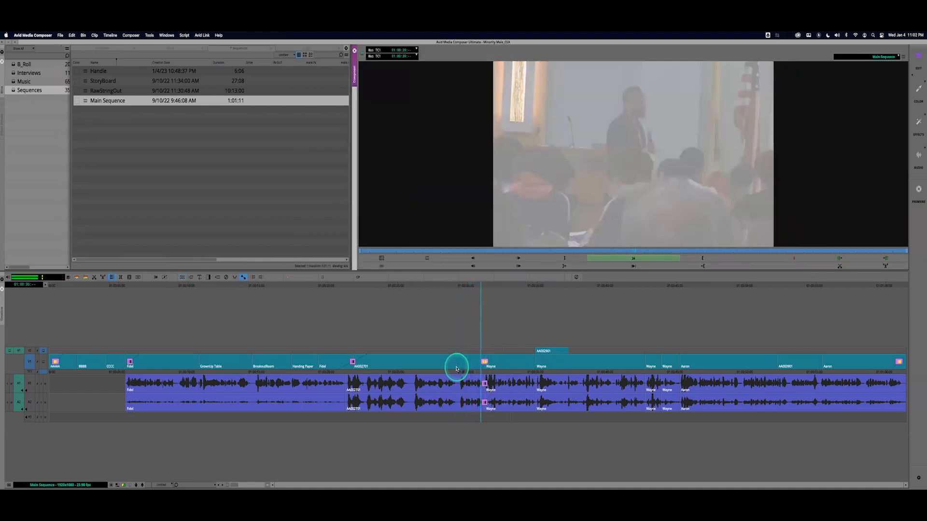
key(k)
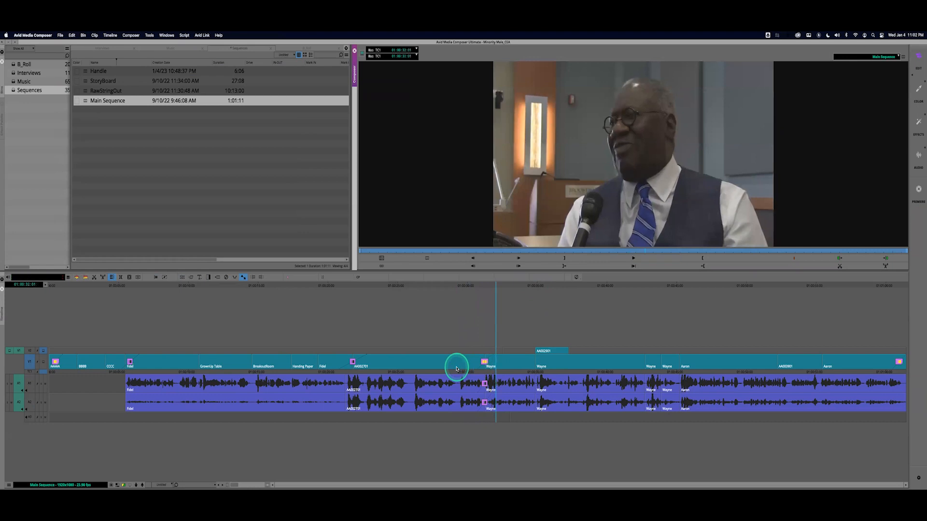
click(454, 371)
key(l)
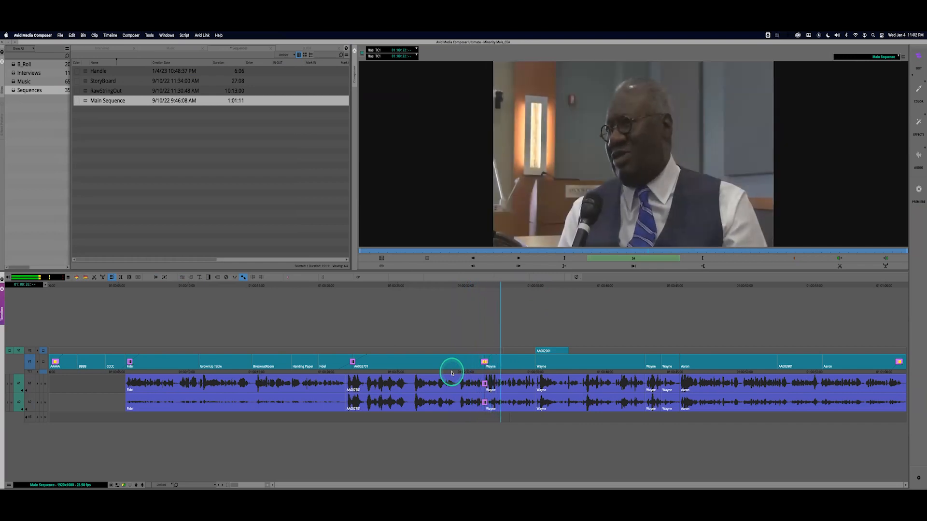
click(451, 372)
key(l)
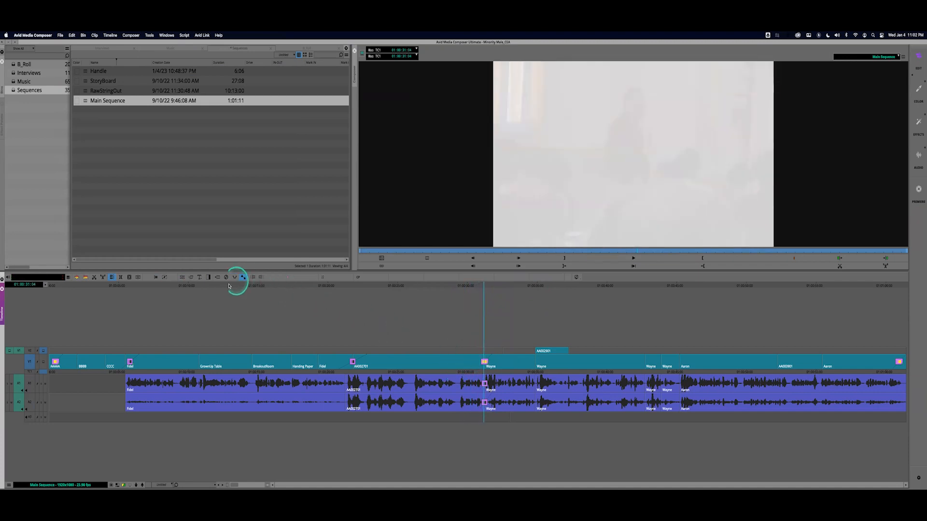
Change the mid-sequence Dip to Color transition's background color to magenta
click(188, 281)
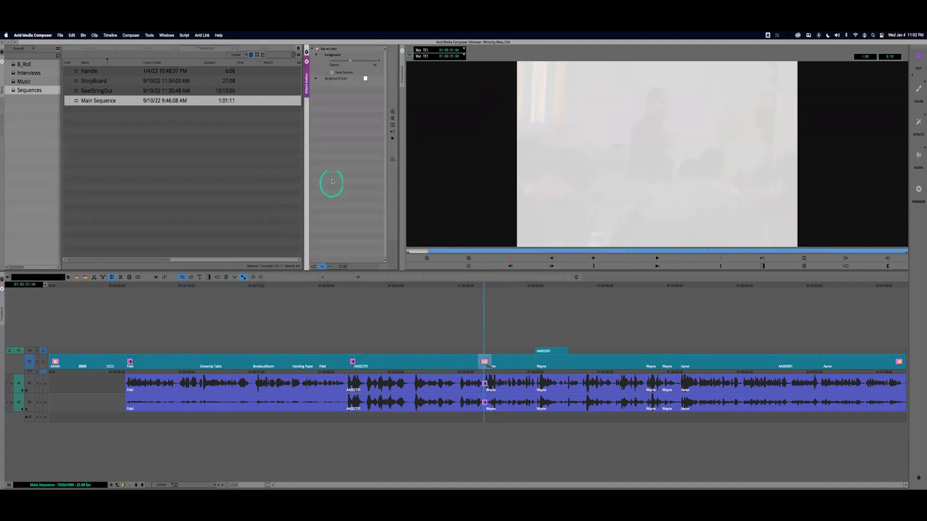
click(366, 79)
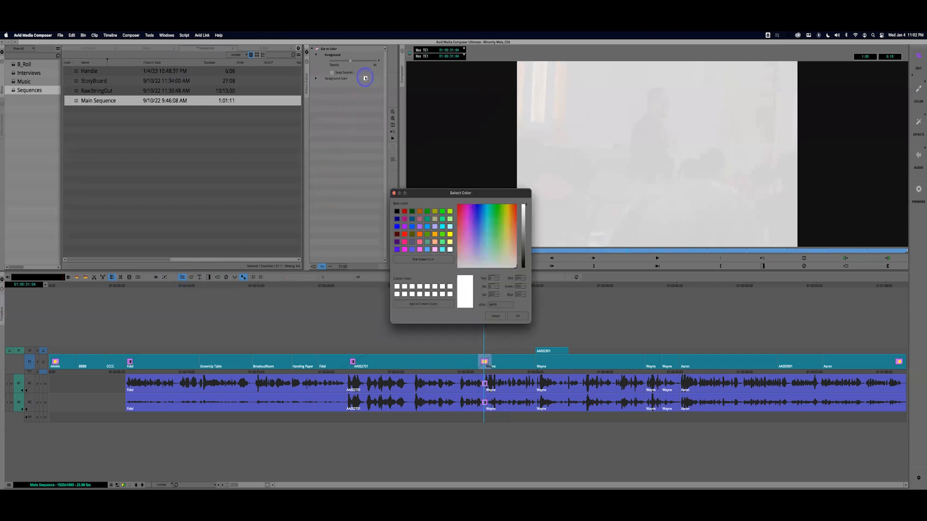
click(405, 249)
click(516, 317)
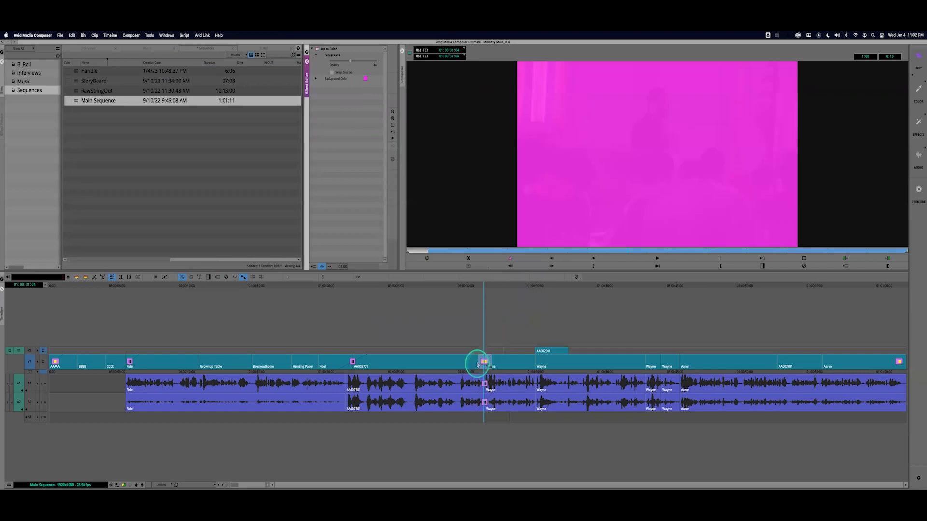
Play the sequence through the magenta dip transition from just before the cut
click(473, 377)
click(461, 375)
key(l)
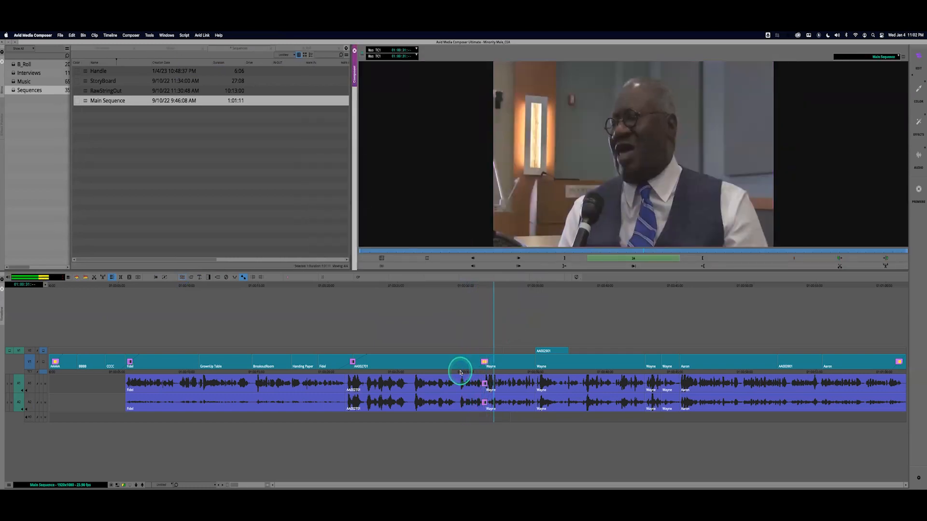
Change the mid-sequence Dip to Color transition's background color to a golden yellow, starting from the basic yellow and shifting it slightly toward orange
click(485, 368)
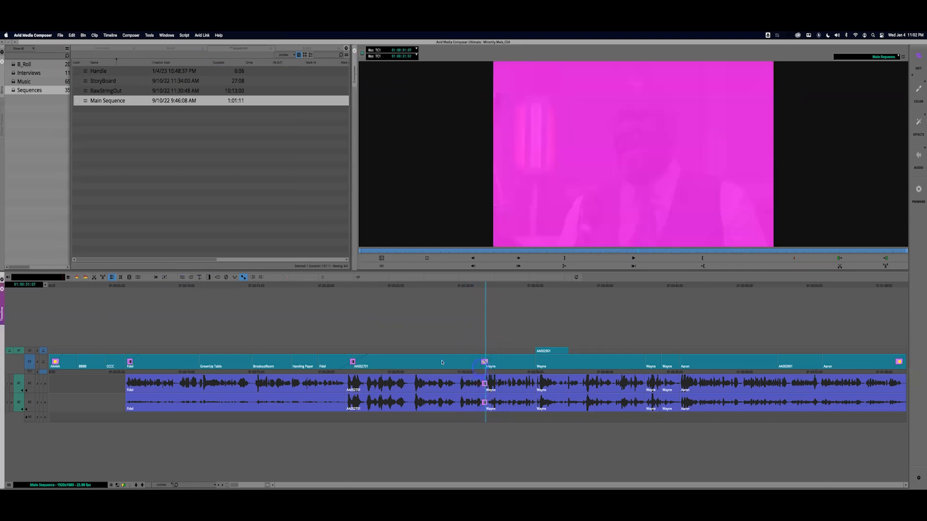
click(192, 278)
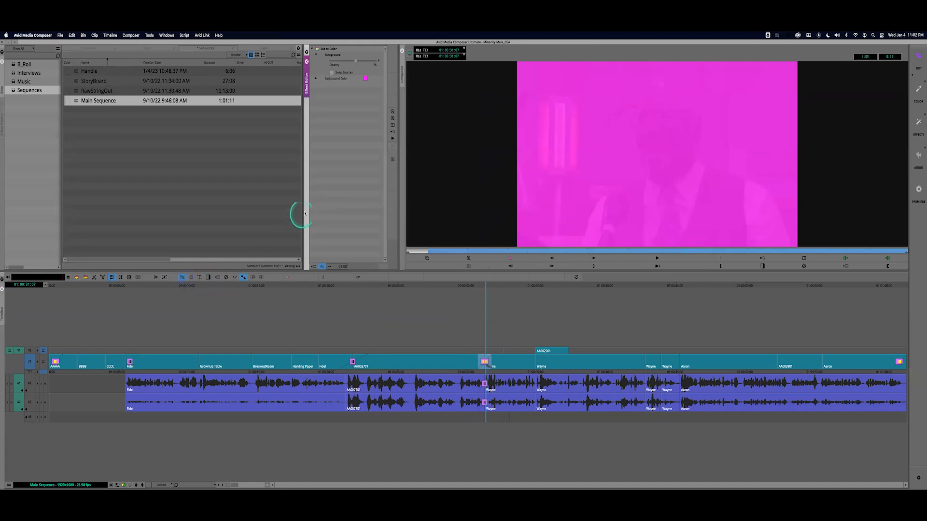
click(365, 78)
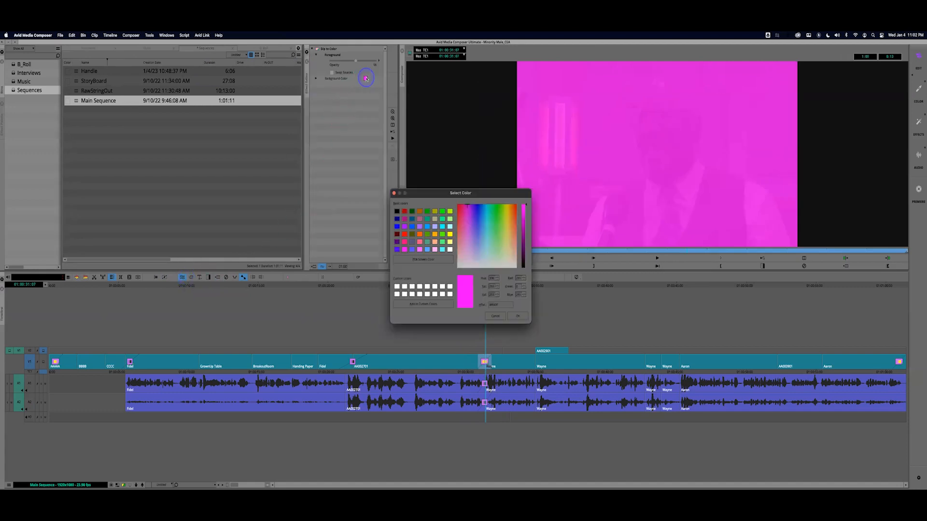
click(450, 238)
click(450, 235)
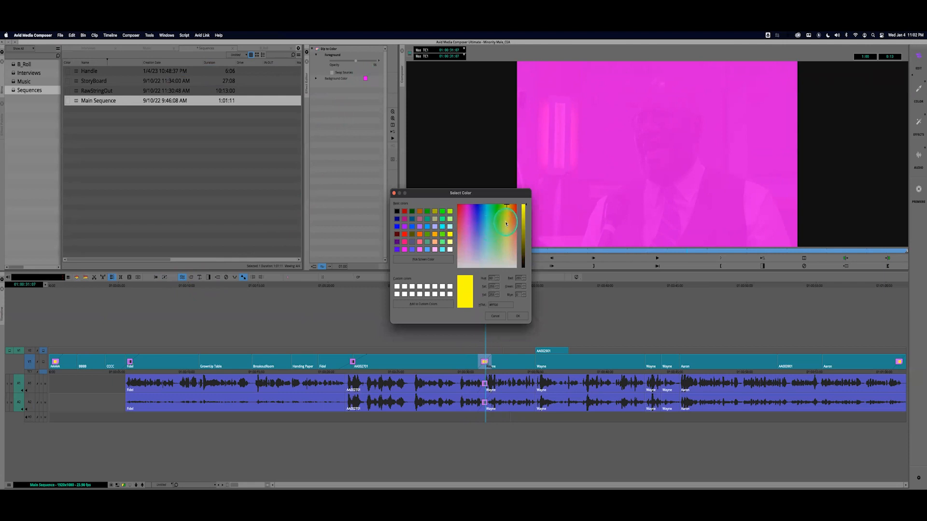
drag(505, 220, 507, 210)
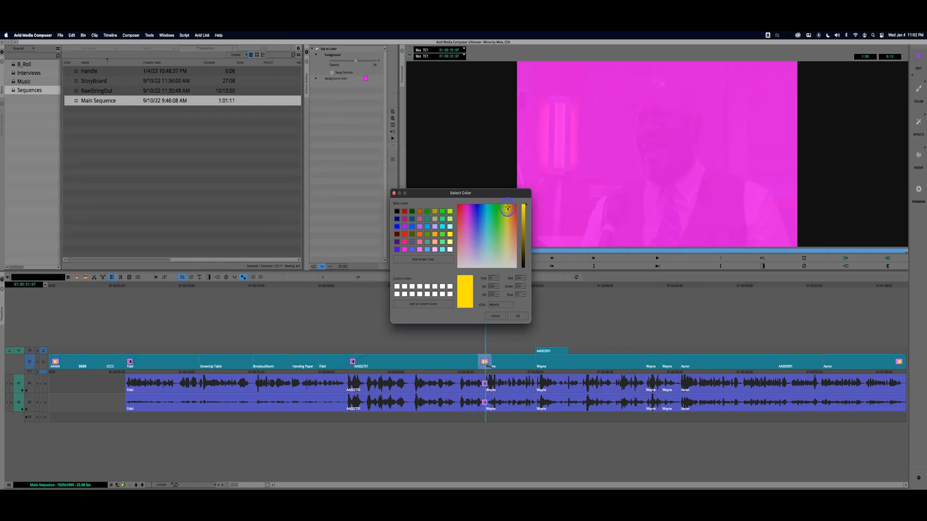
click(515, 316)
Play the sequence through the golden-yellow dip transition and stop in the interview clip after it
click(461, 373)
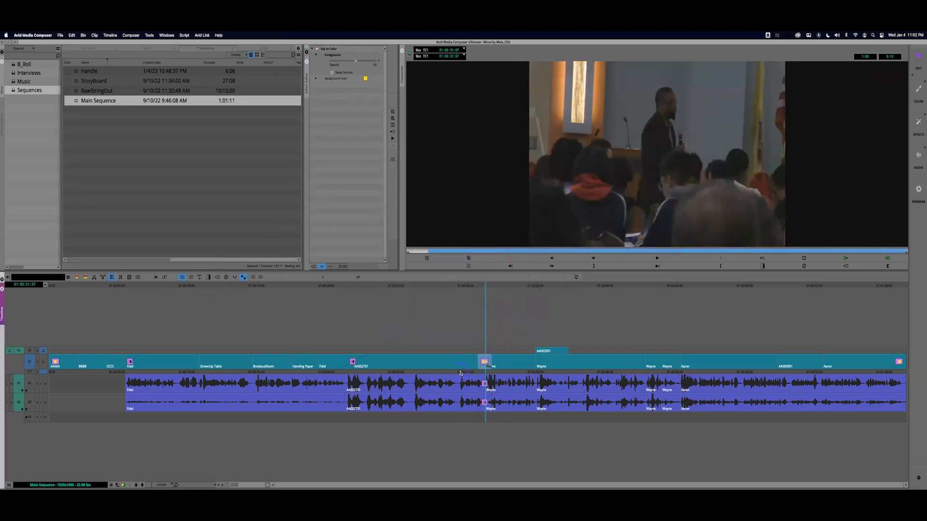
key(space)
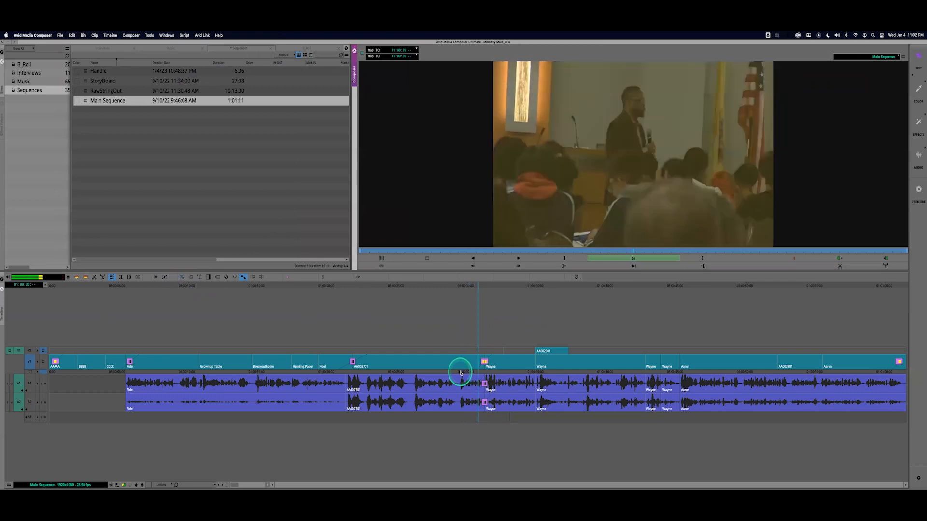
key(space)
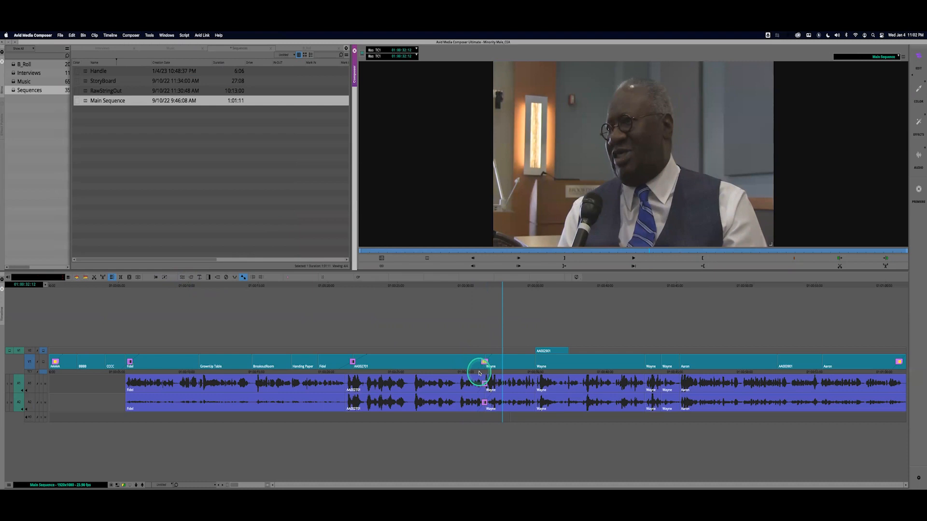
Compare the effect parameters of the mid-sequence Dip to Color, the dissolve before it and the opening Fade from Color, ending at the yellow dip
click(483, 371)
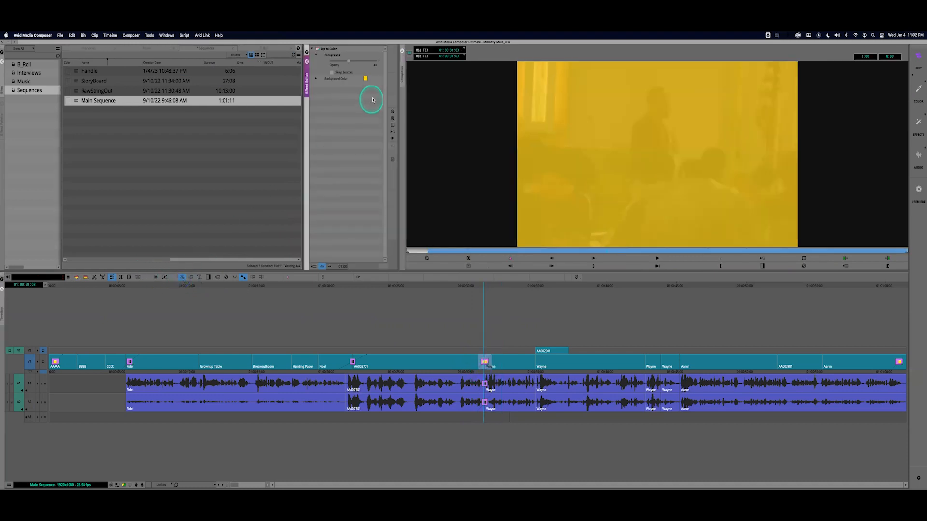
click(333, 80)
click(353, 369)
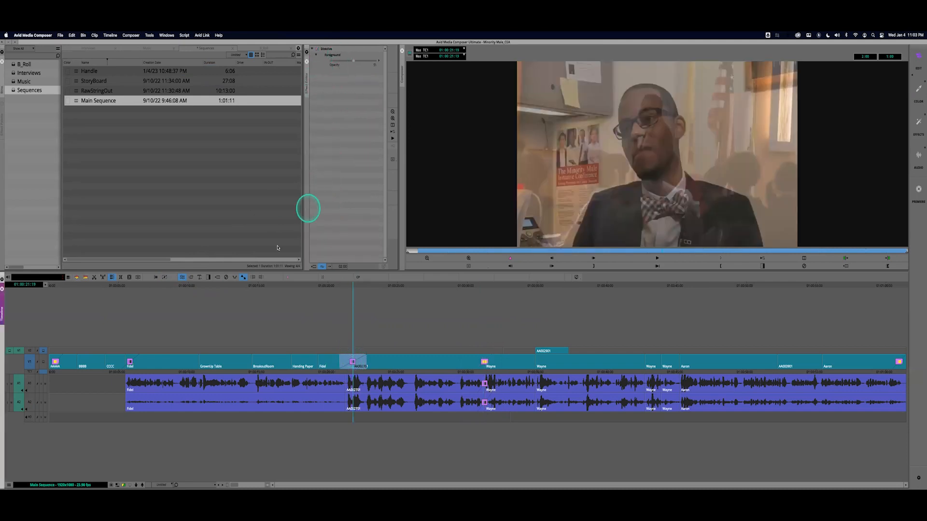
click(130, 372)
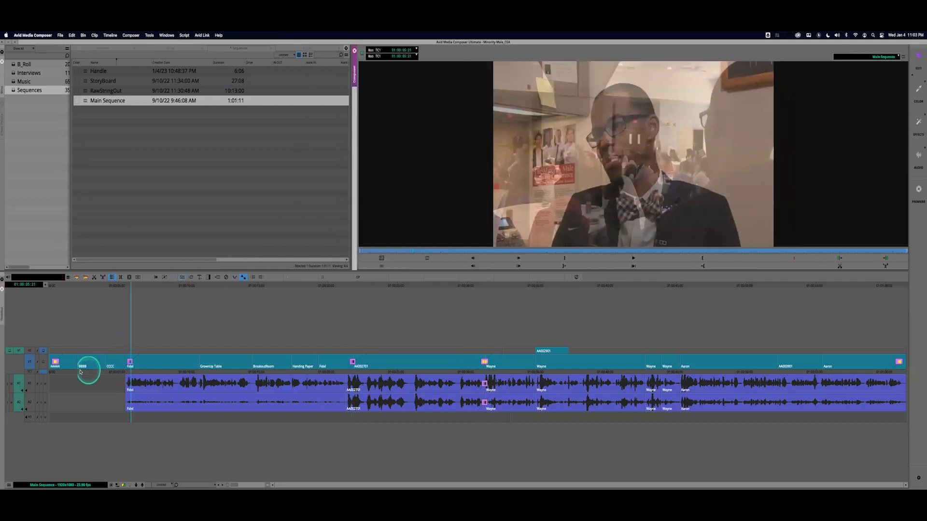
click(54, 372)
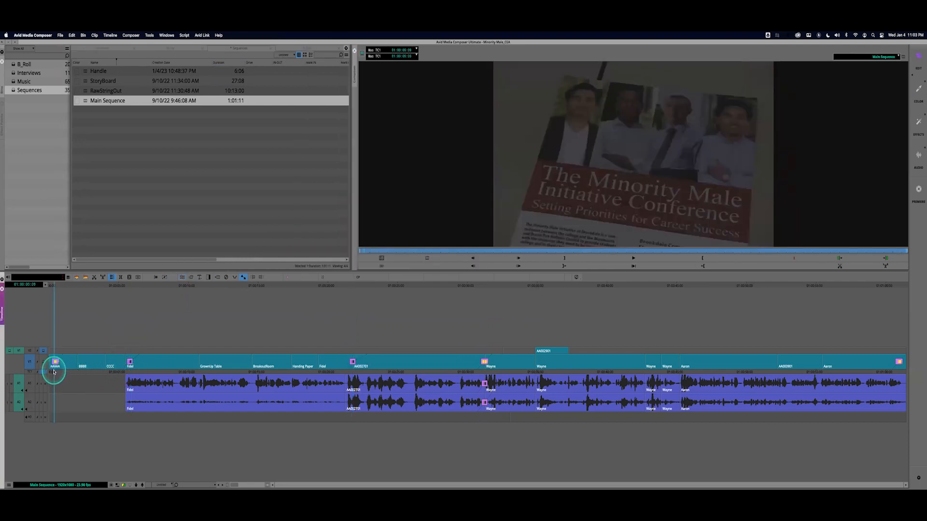
click(182, 277)
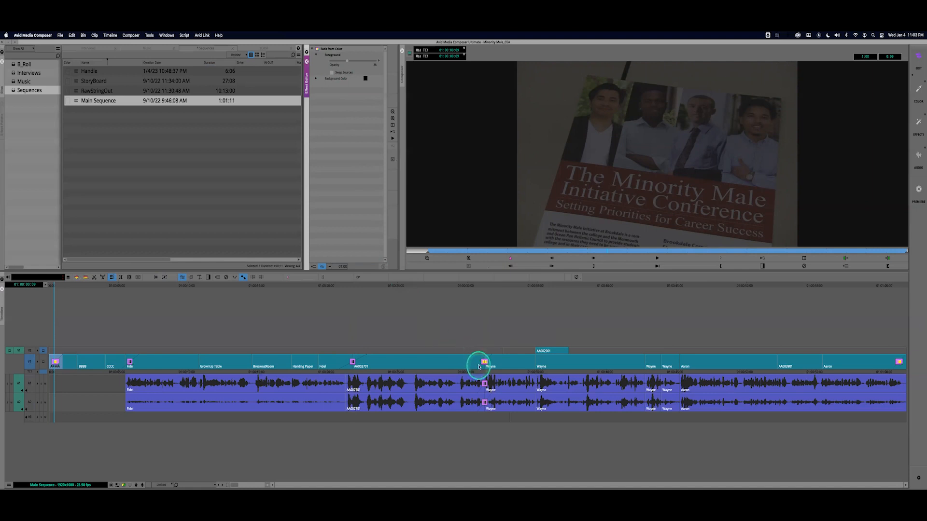
click(483, 371)
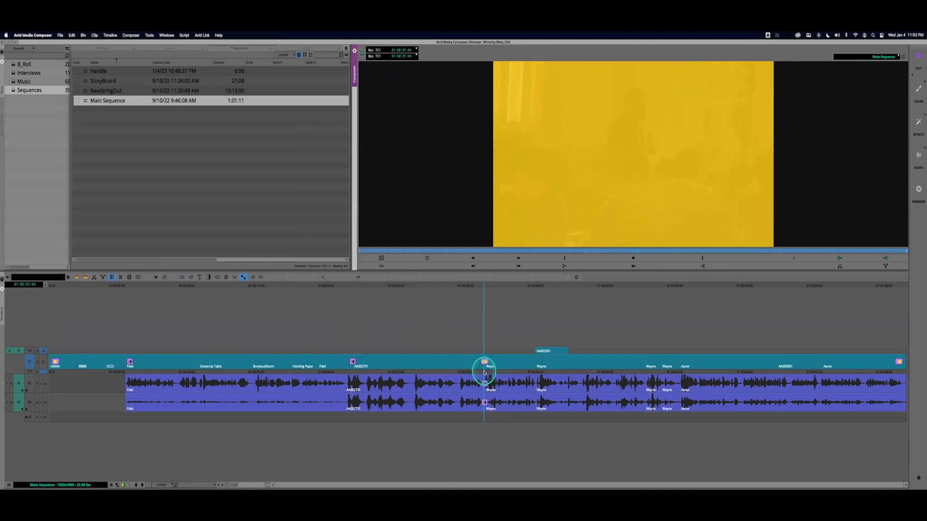
click(39, 112)
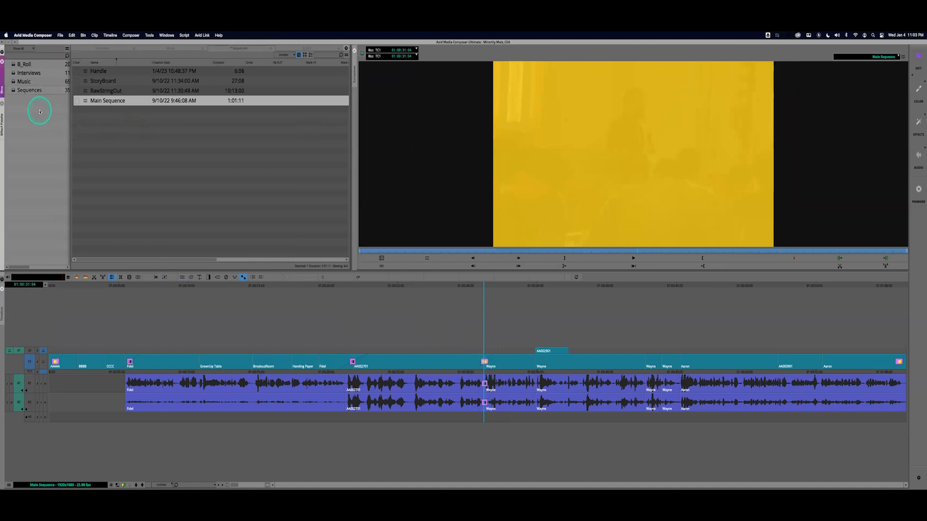
Create a new bin in the project named ChadsAwesomeFX and make it the active bin
right_click(40, 112)
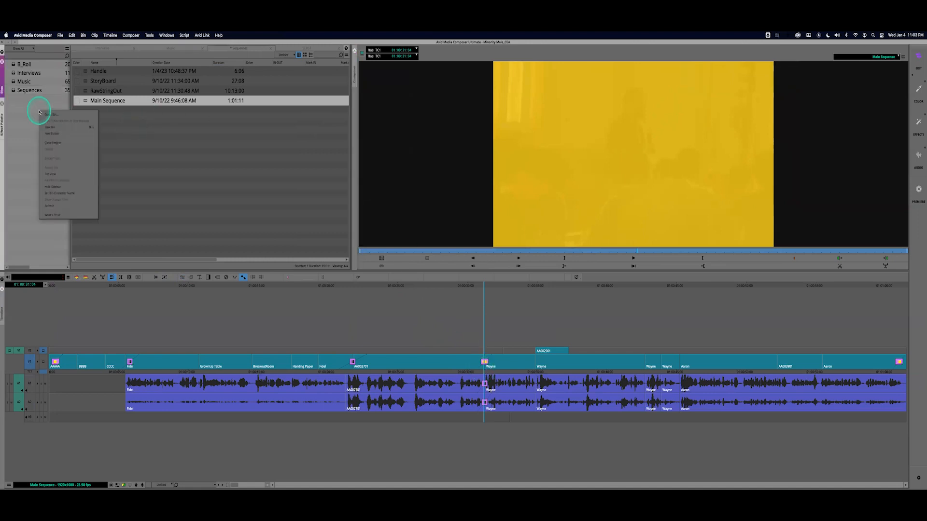
click(57, 130)
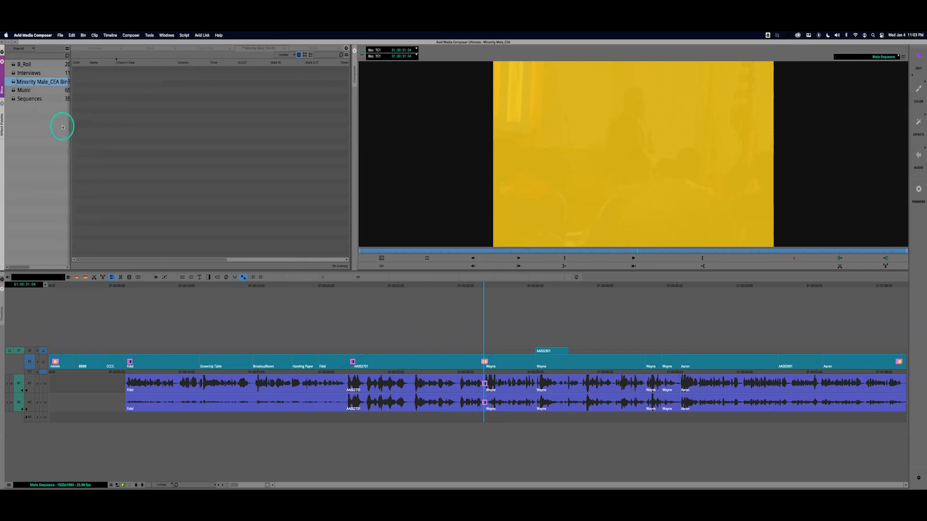
text(ChadsAwesomeFX)
key(Return)
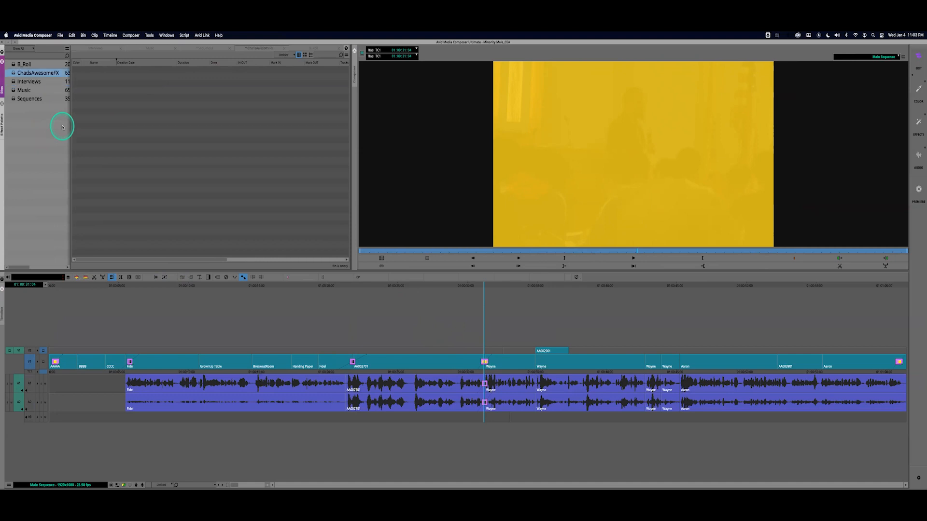
click(168, 140)
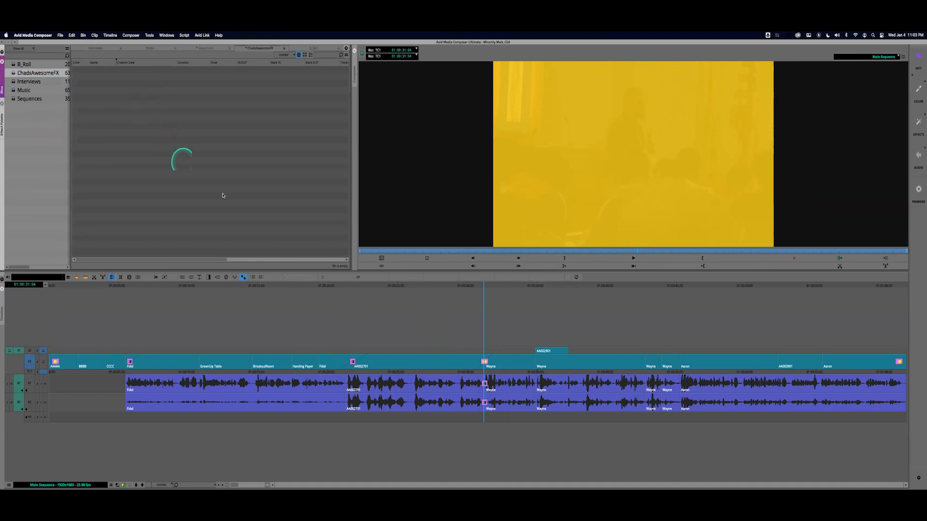
Save the mid-sequence golden-yellow Dip to Color effect as a template in the ChadsAwesomeFX bin and name it DiptoYellow
click(182, 278)
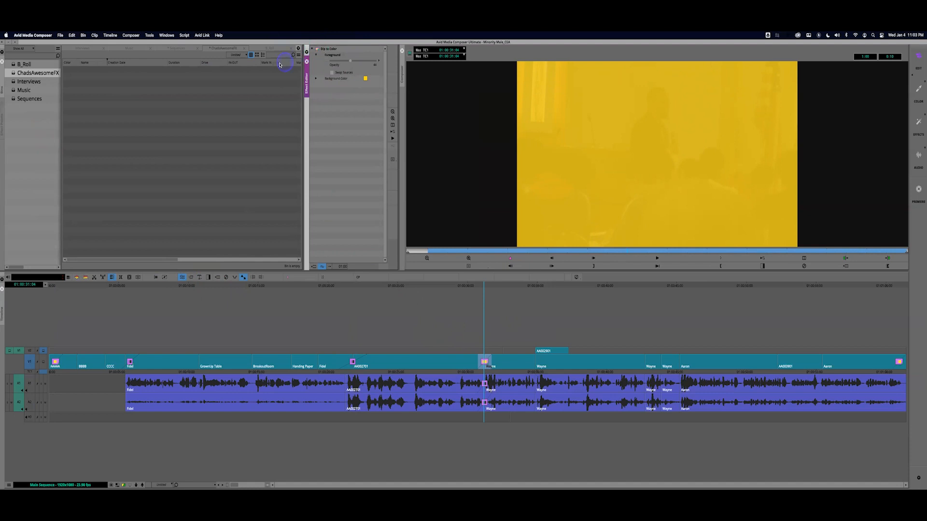
drag(124, 99, 124, 97)
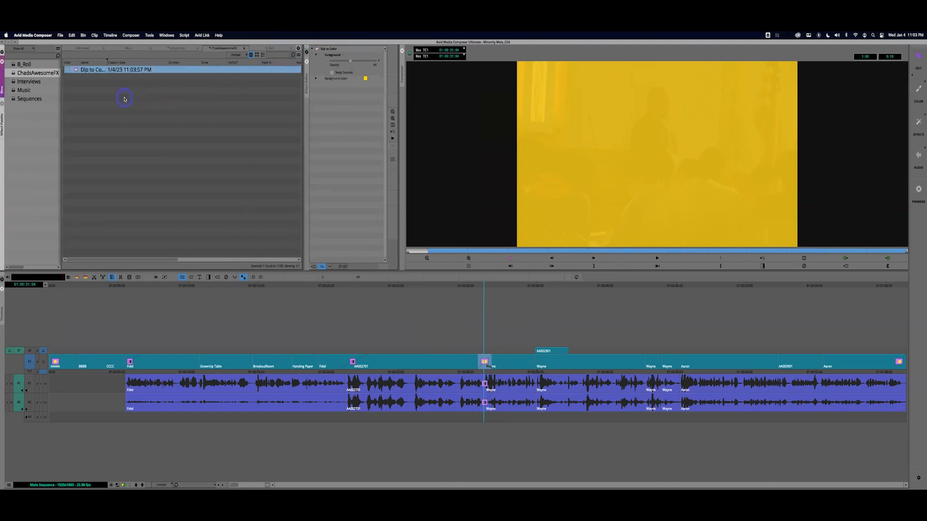
click(92, 70)
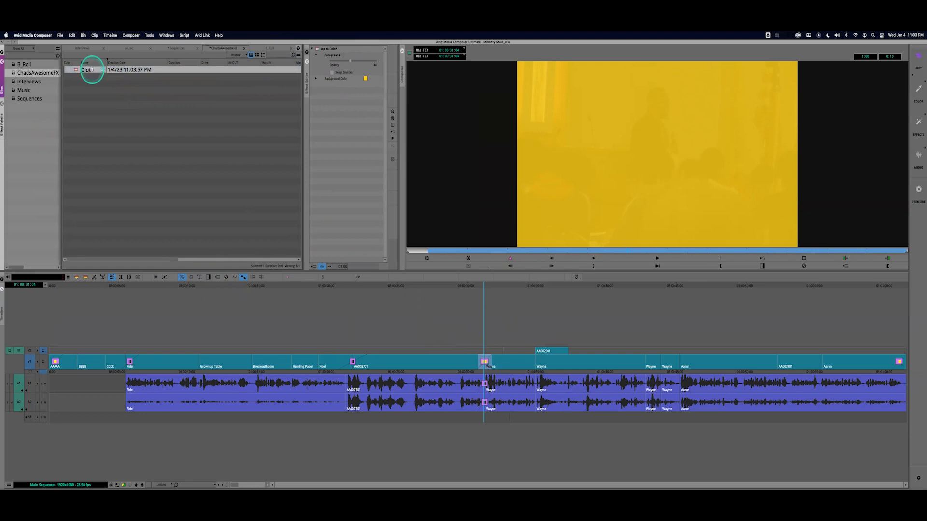
text(Dip to Yellow)
key(Return)
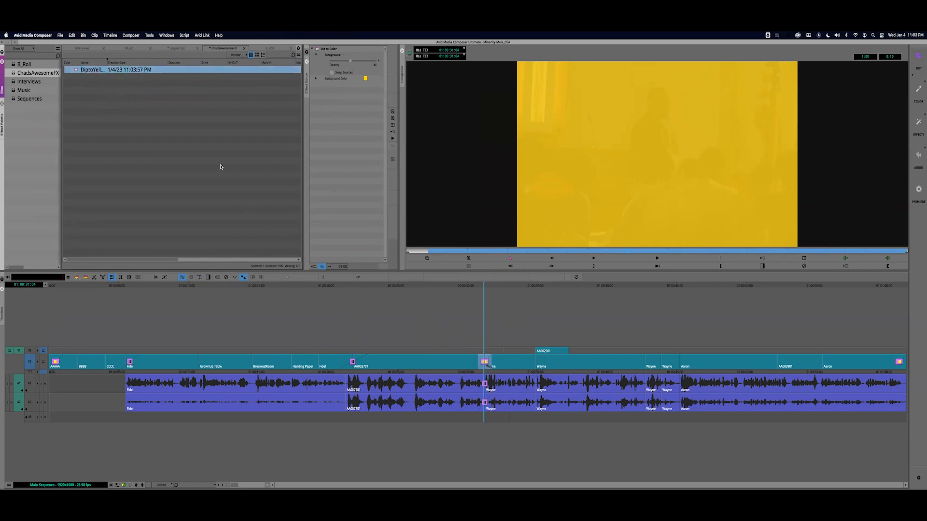
Apply the saved DiptoYellow template to the V1 cut at 01:00:45:04 between the two interview speakers
click(680, 373)
click(679, 372)
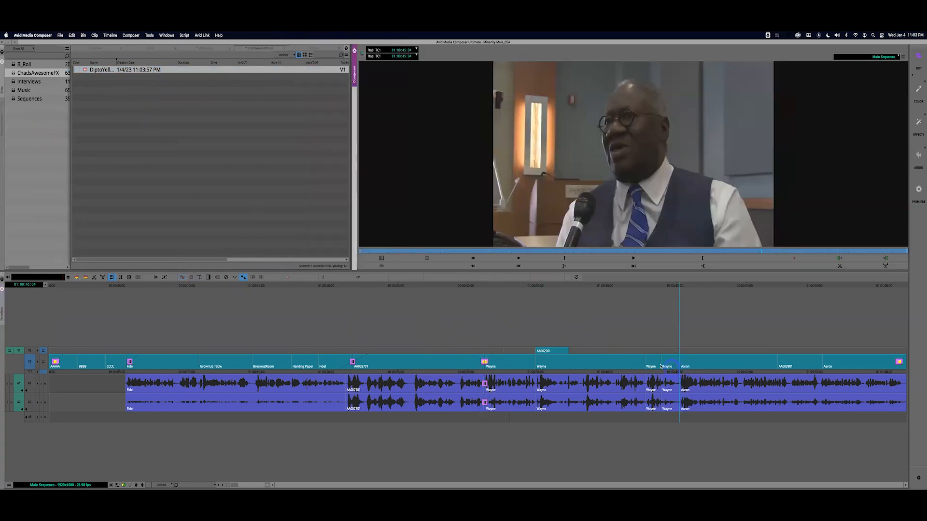
drag(85, 70, 562, 310)
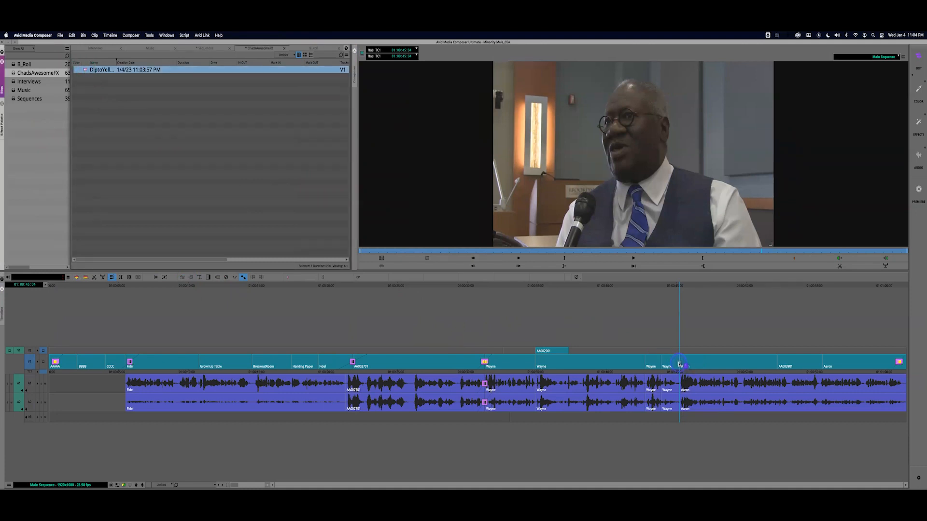
drag(679, 364, 679, 363)
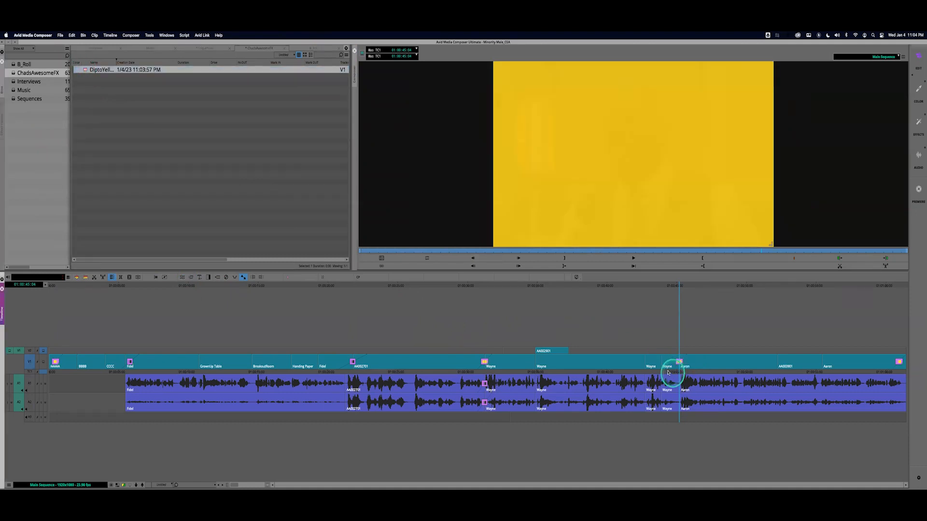
Play the sequence twice through the yellow dip between the two interview speakers, stopping in the second speaker's clip
click(668, 372)
key(l)
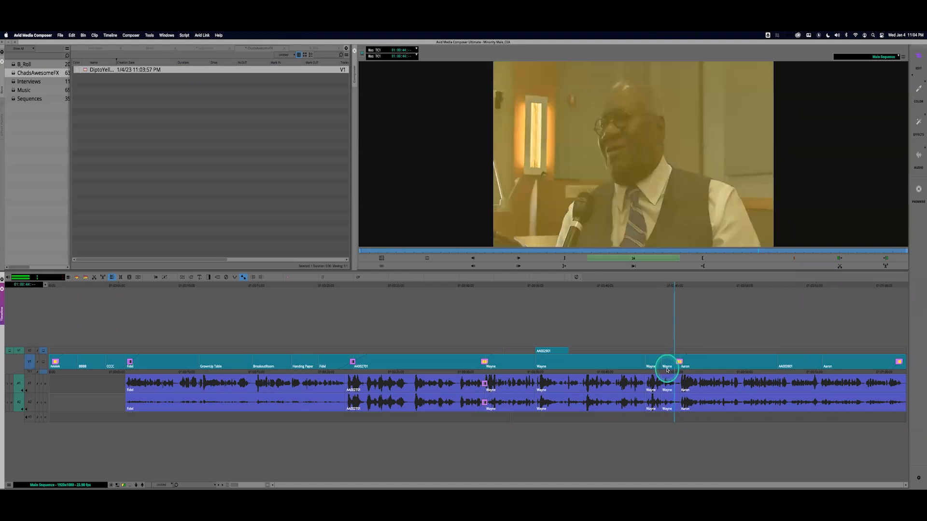
key(k)
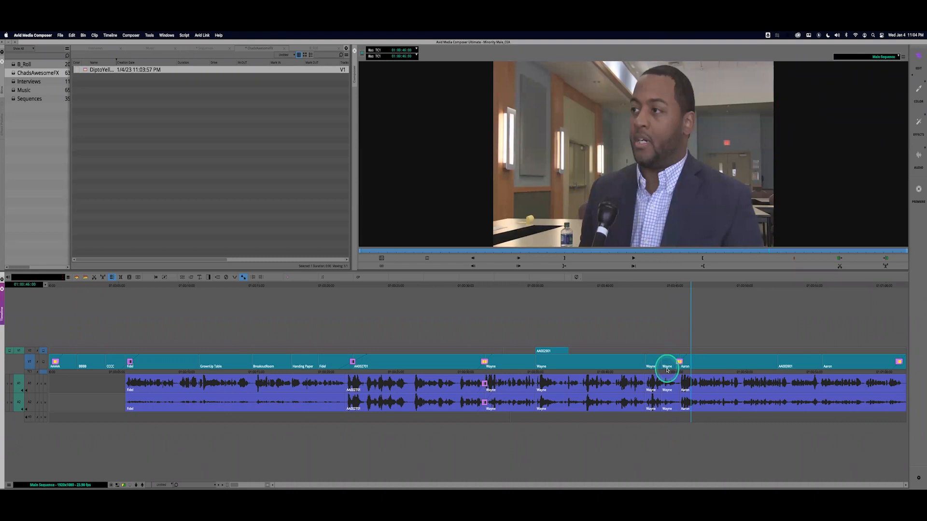
drag(676, 371, 672, 371)
click(670, 369)
key(l)
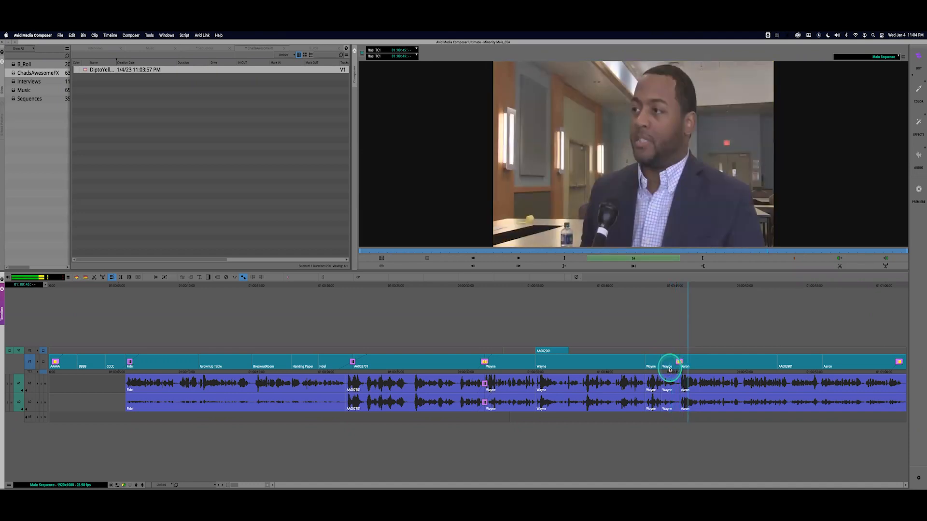
key(k)
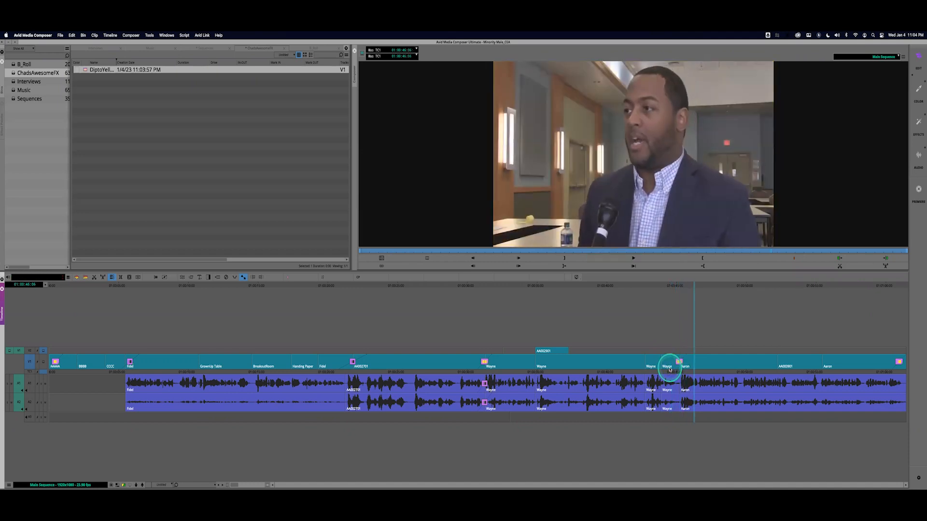
Park on the mid-sequence yellow dip and restore the current Edit workspace to its default layout
click(483, 373)
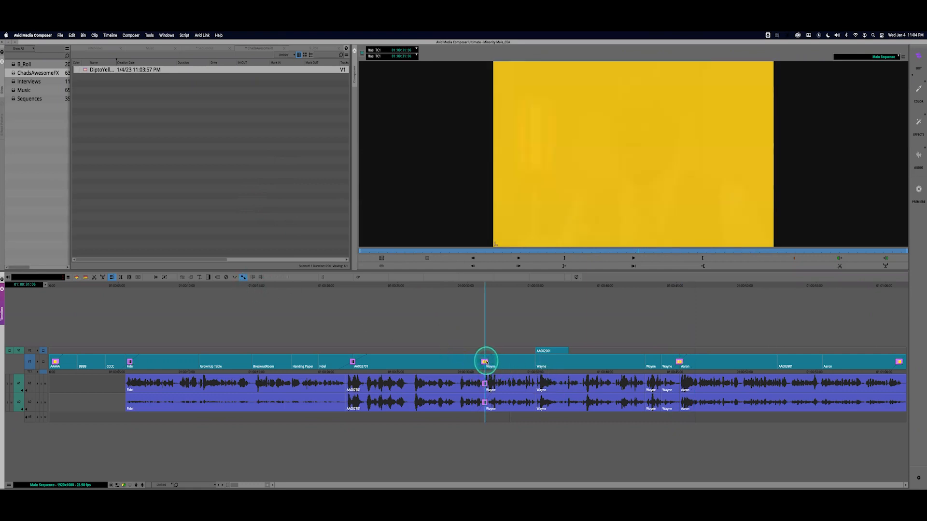
click(486, 361)
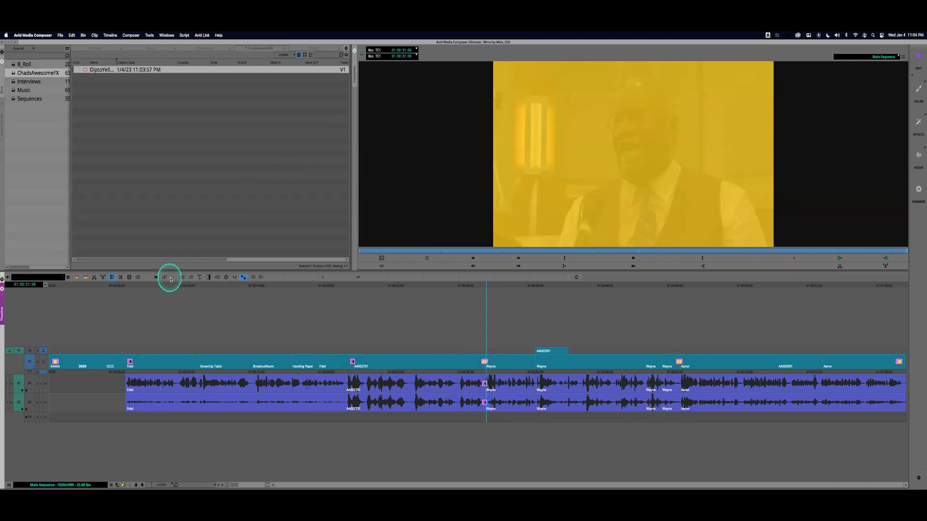
click(165, 278)
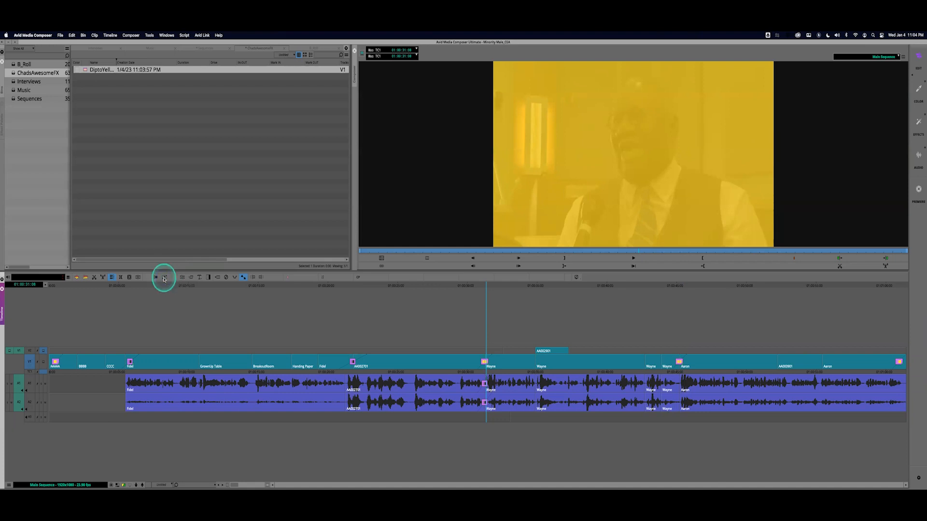
click(484, 362)
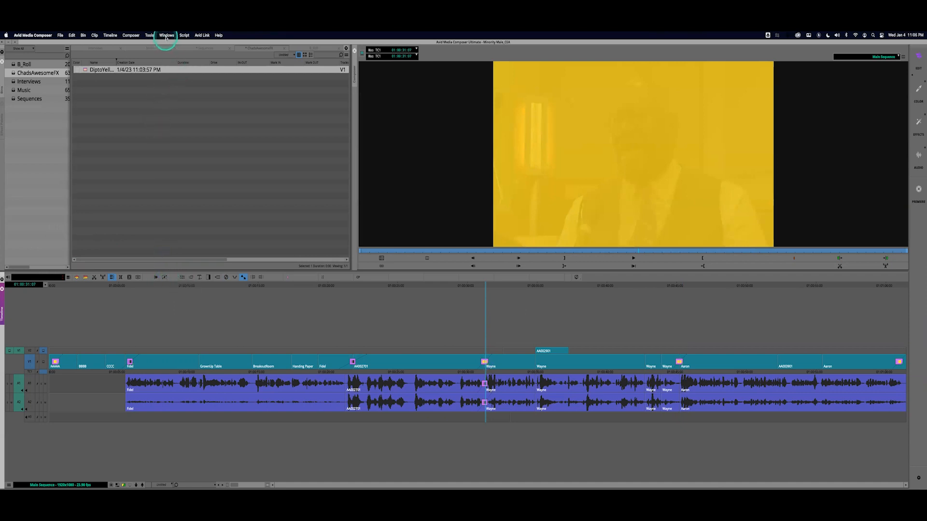
click(167, 36)
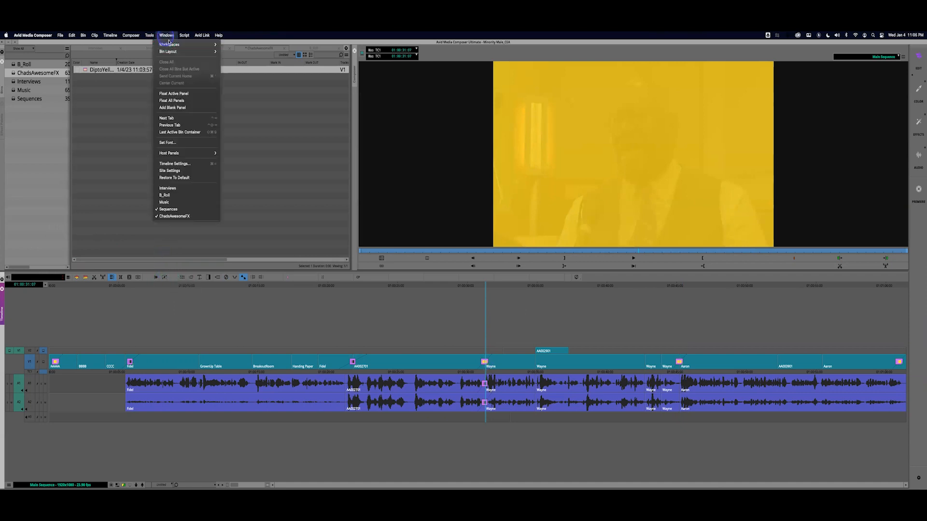
mouse_move(183, 45)
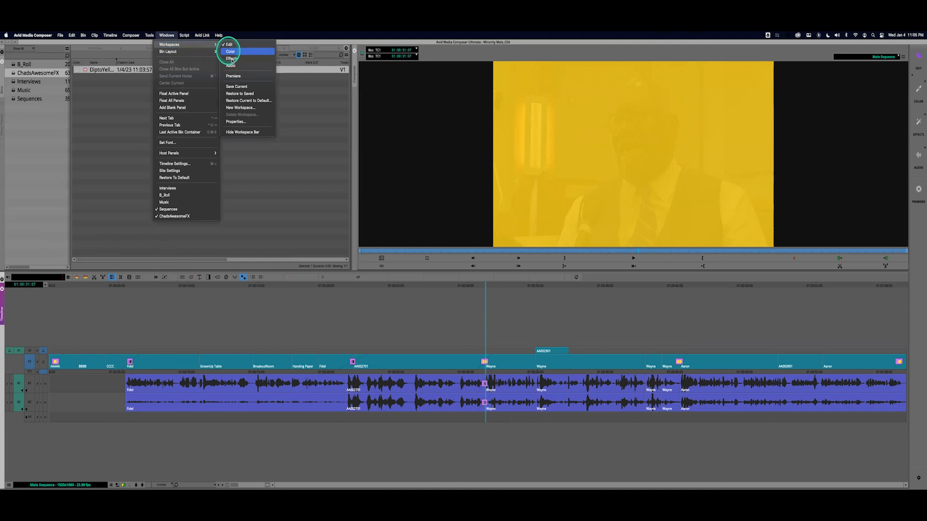
click(248, 101)
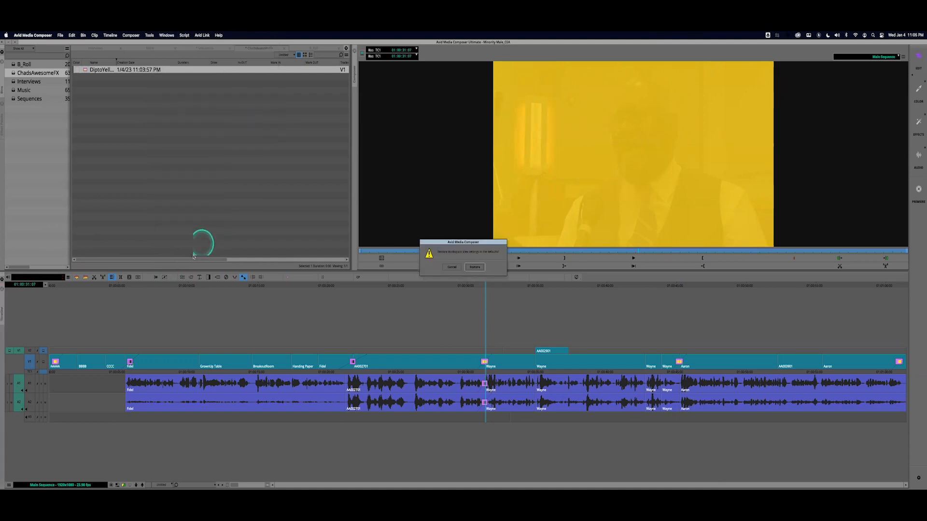
click(465, 268)
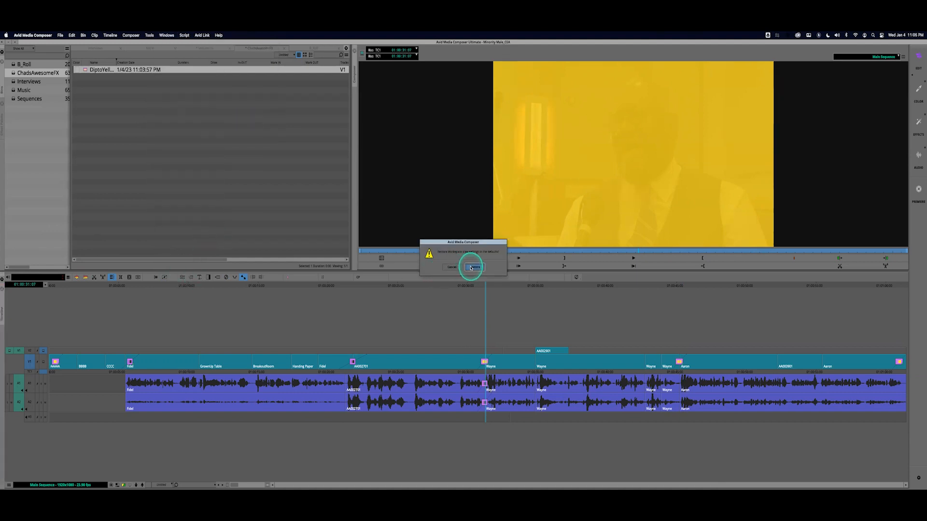
Delete the yellow Dip to Color transition at the mid-sequence cut, together with its audio transitions
click(165, 277)
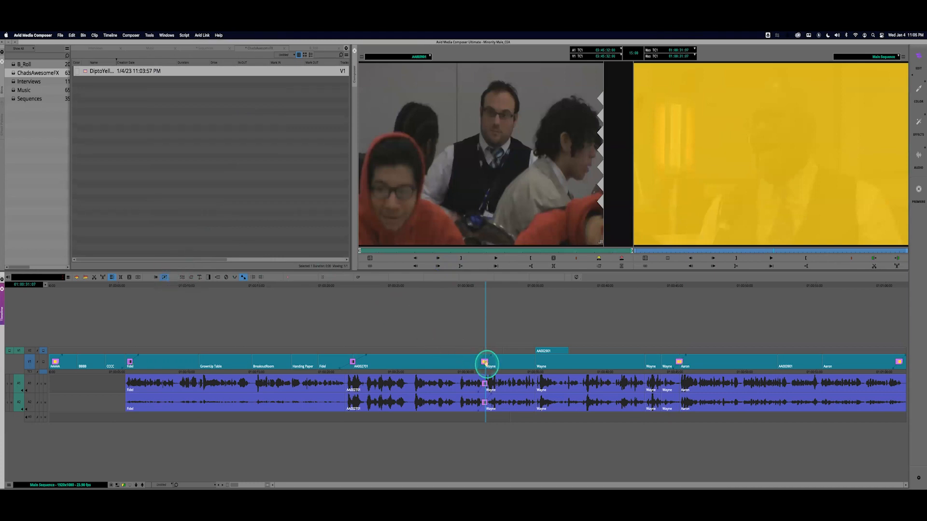
click(485, 362)
key(Delete)
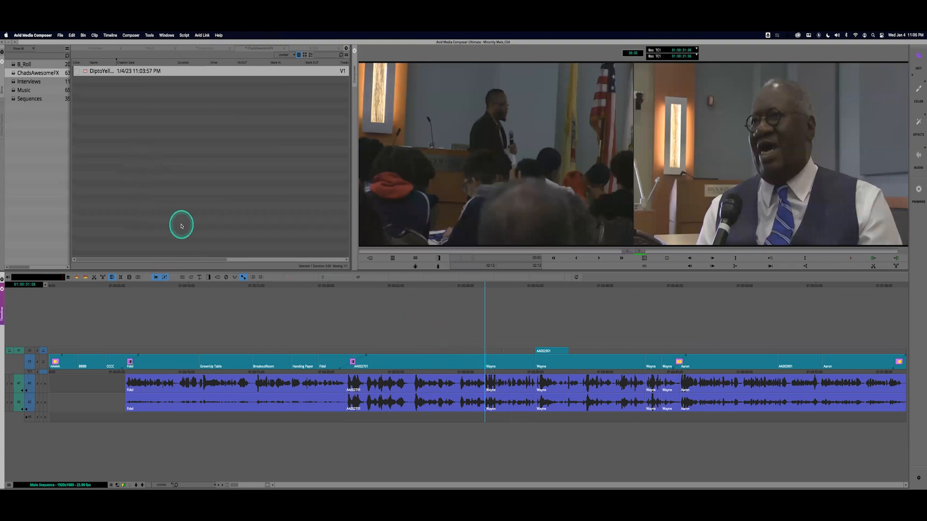
Try to add a Dip to Color with Quick Transition at the mid-sequence cut
click(208, 278)
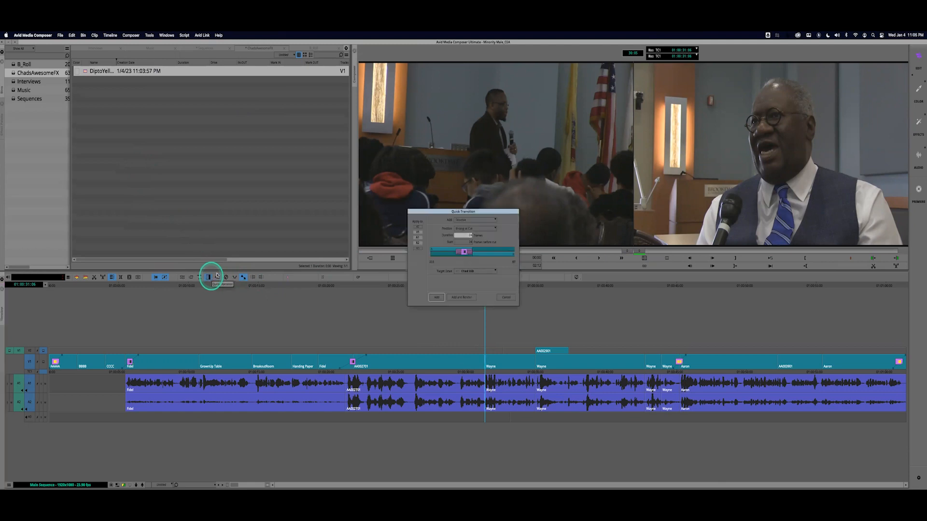
click(473, 221)
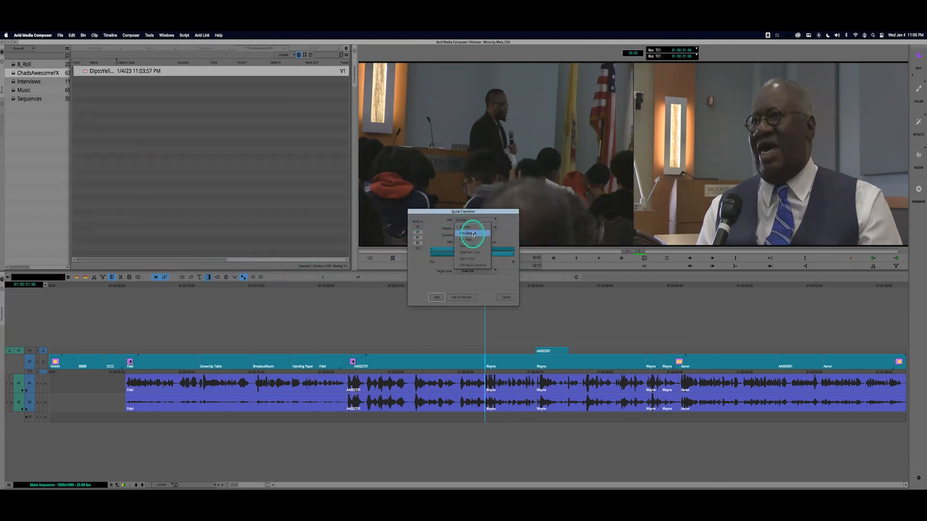
click(475, 261)
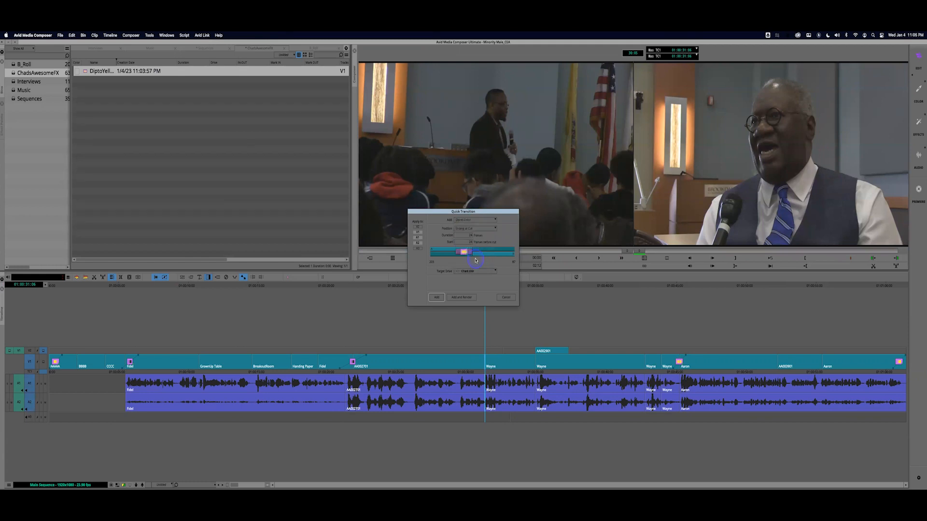
click(439, 298)
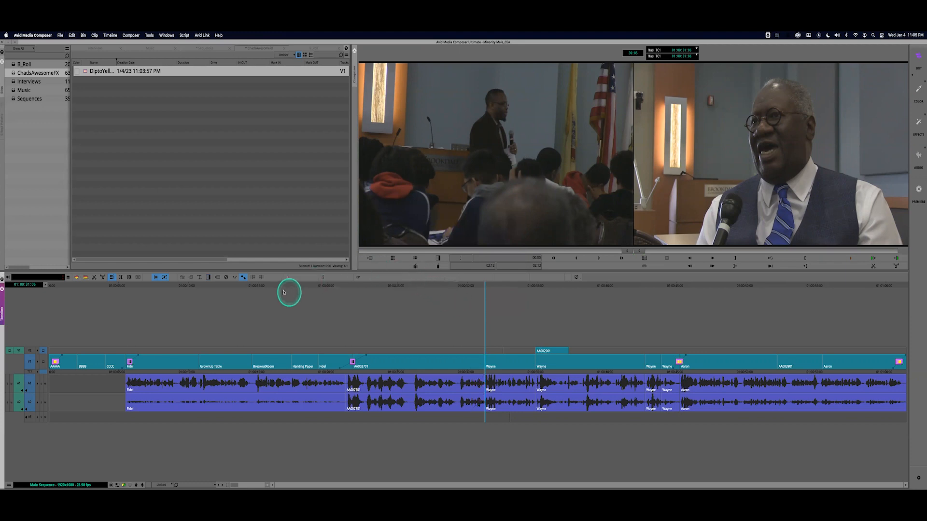
Add a dissolve centered on the mid-sequence cut with Quick Transition, leaving out the audio tracks
click(208, 277)
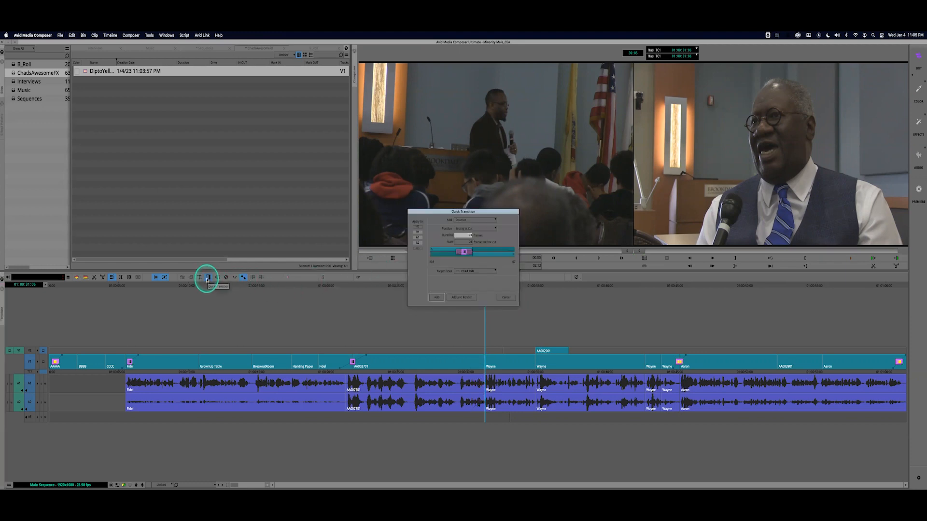
click(464, 228)
click(469, 241)
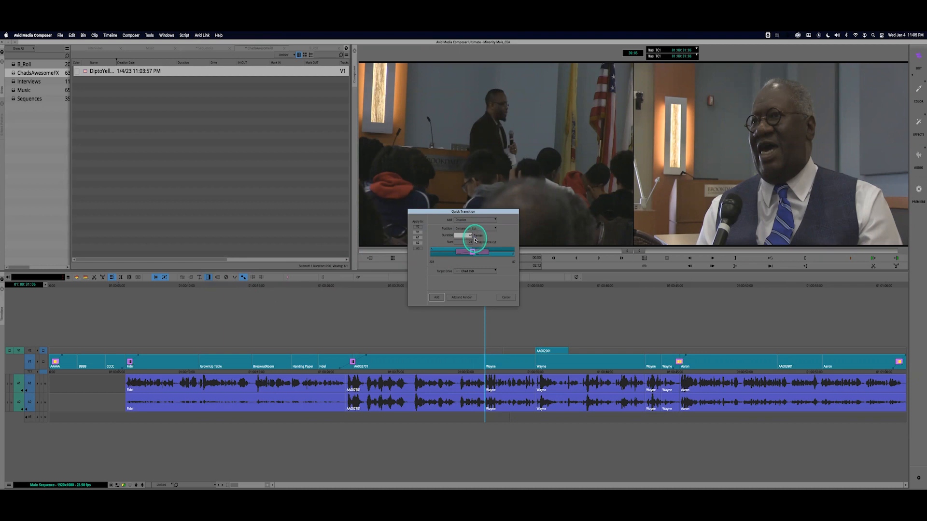
click(417, 238)
click(417, 242)
click(440, 298)
Play the sequence through the new mid-sequence dissolve and park back on its cut
click(469, 371)
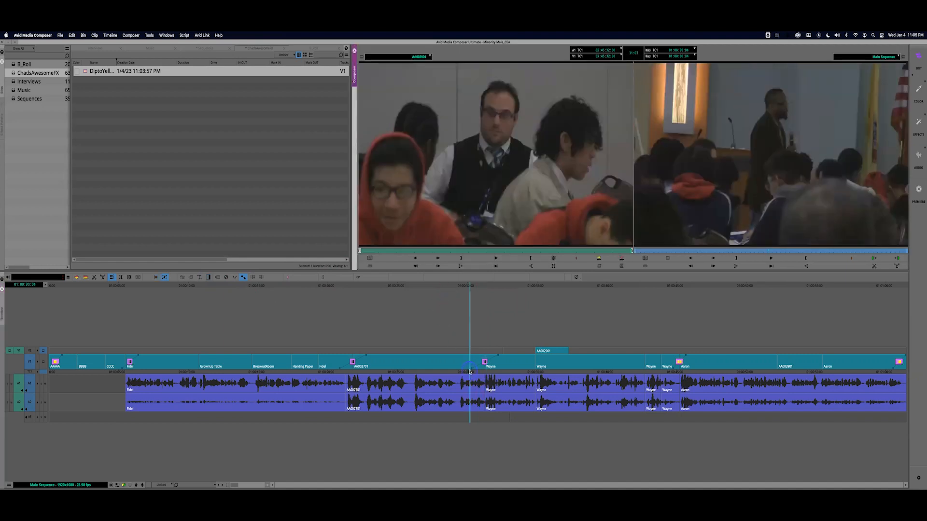
drag(469, 372, 462, 370)
key(l)
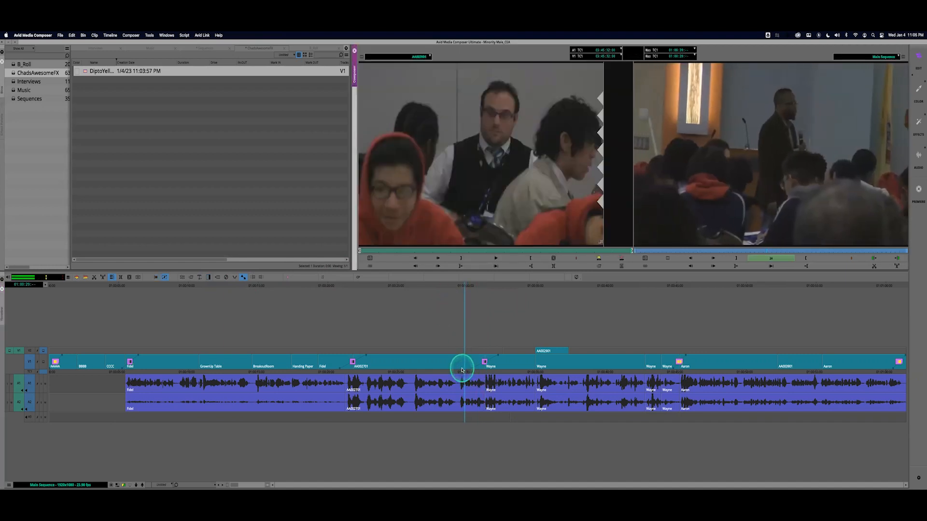
key(k)
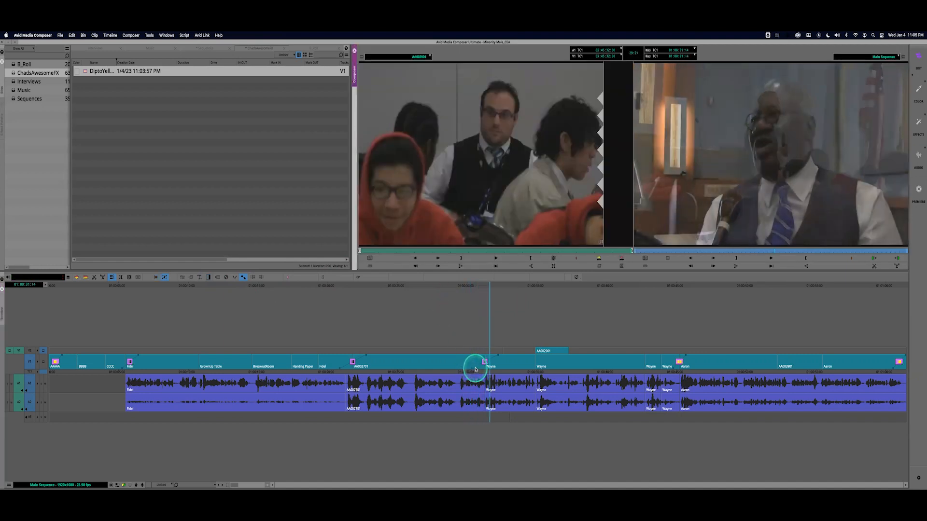
click(484, 372)
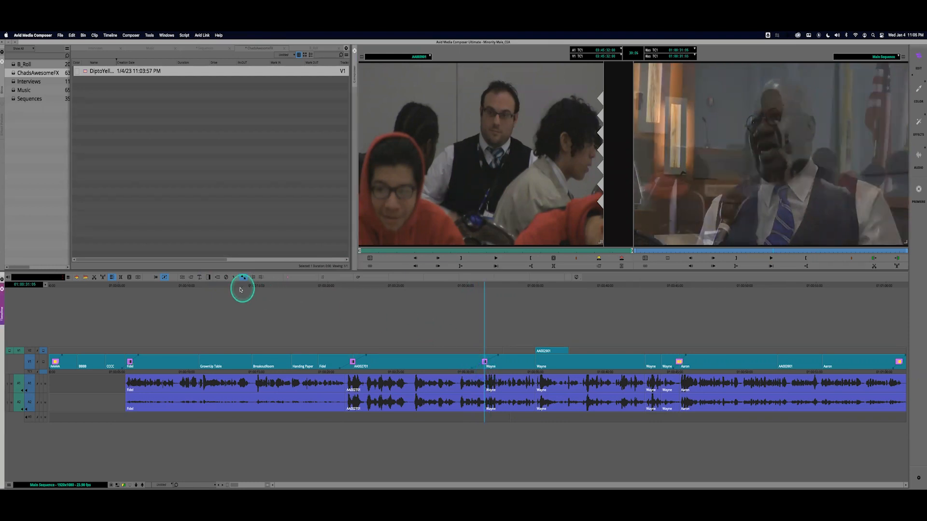
Replace the mid-sequence dissolve with a Dip to Color centered on the cut, using Quick Transition
click(207, 278)
click(461, 222)
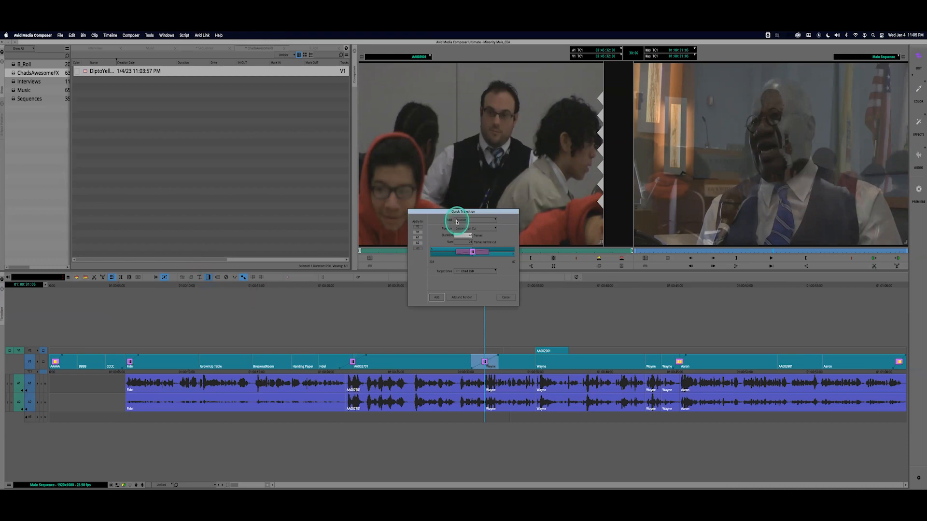
click(467, 251)
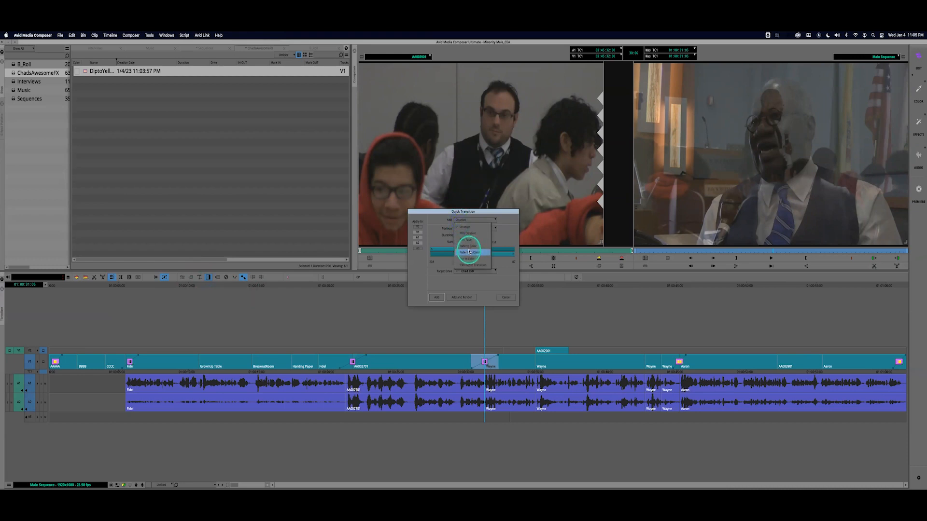
click(469, 257)
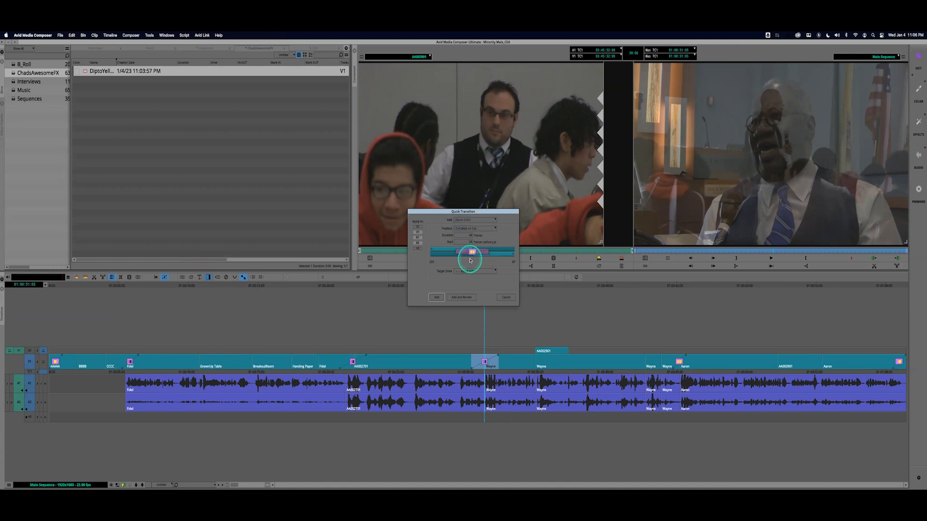
click(463, 220)
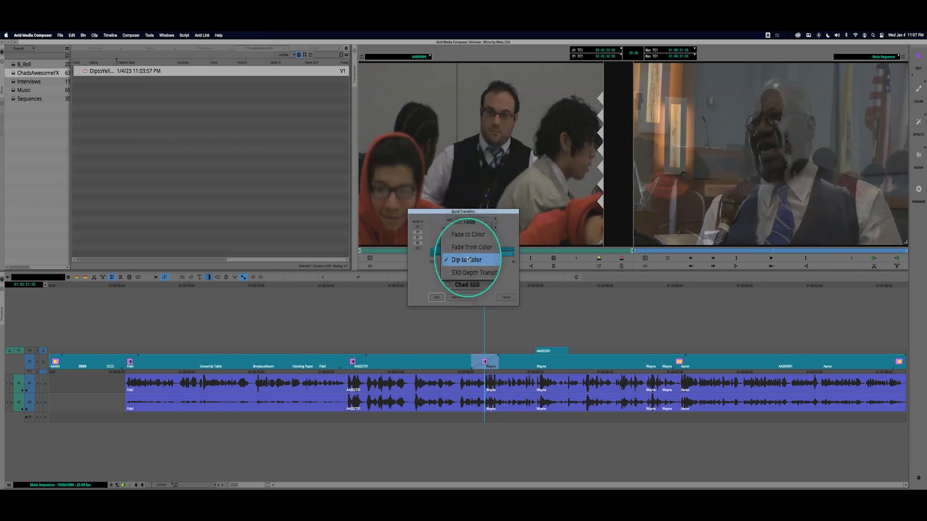
click(468, 260)
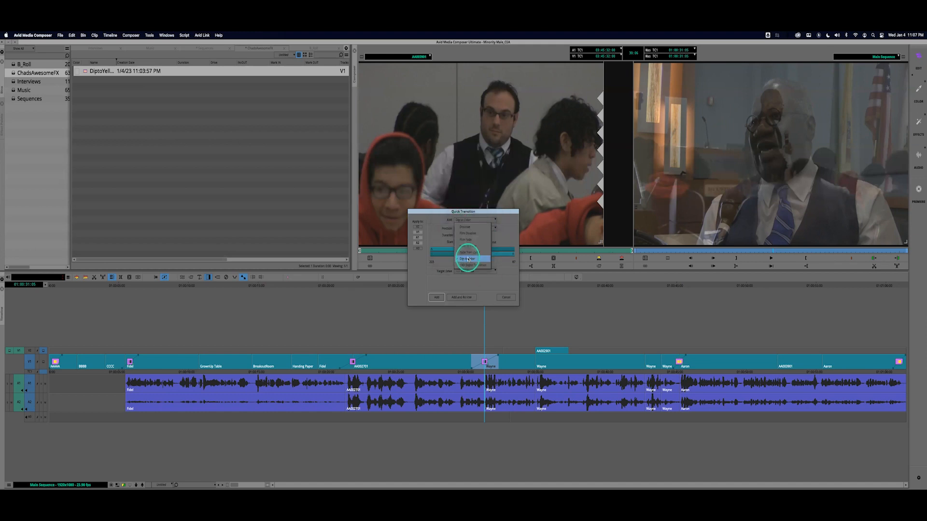
click(442, 297)
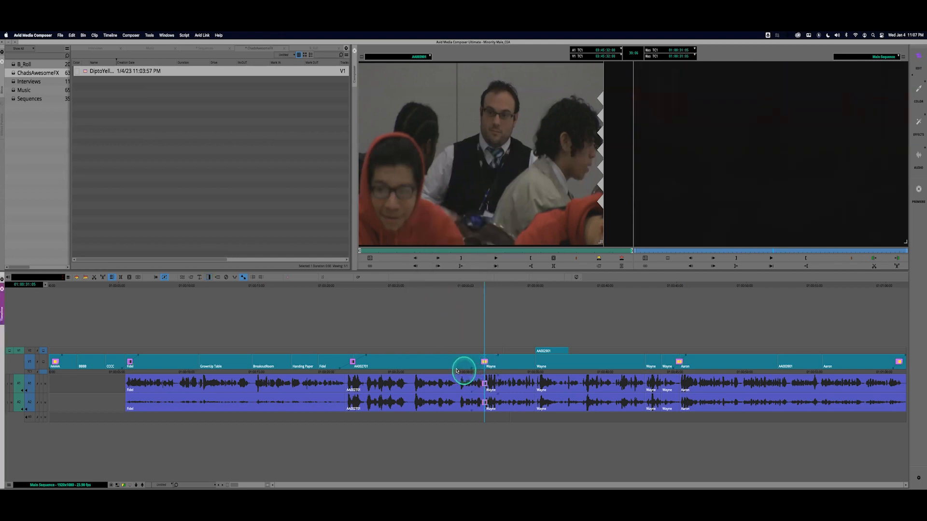
Try to reapply the mid-sequence Dip to Color with Quick Transition, leaving out the audio tracks
click(208, 277)
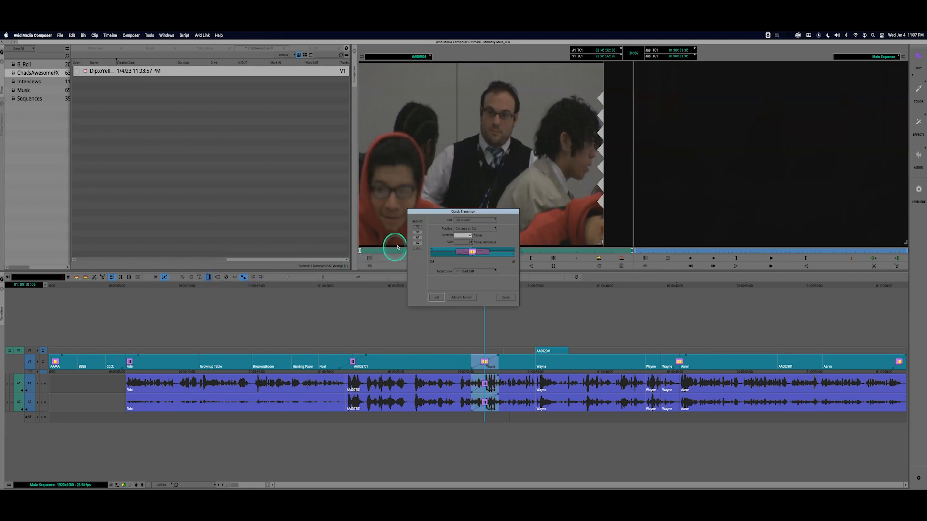
click(416, 238)
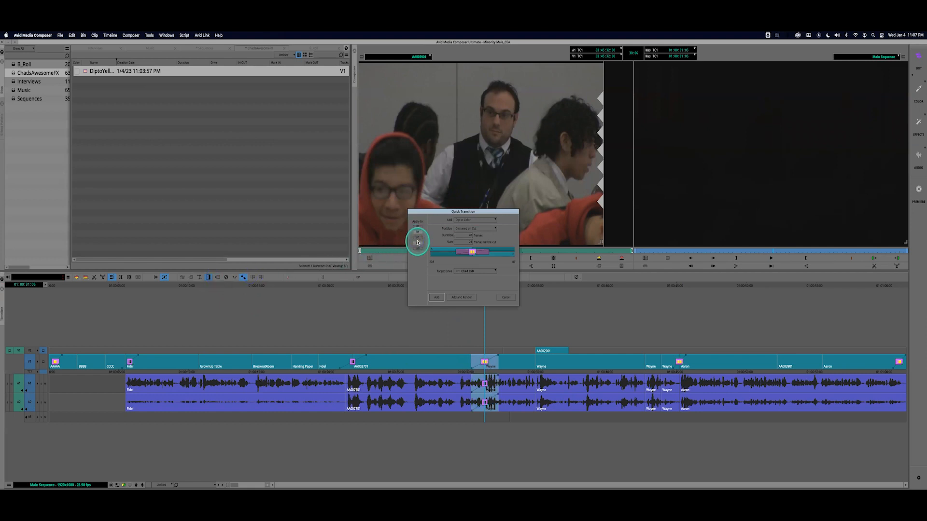
click(437, 294)
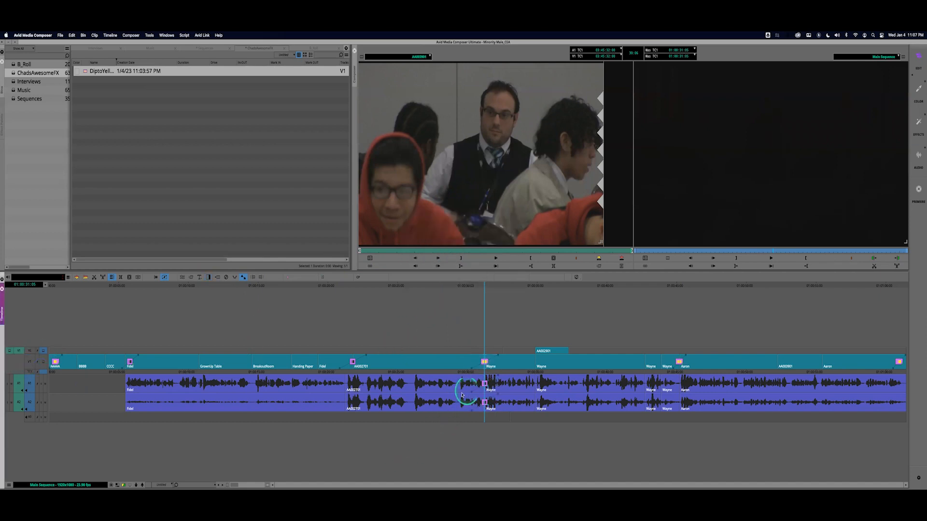
Delete the audio transitions at the mid-sequence cut, leaving the video track's Dip to Color out of the selection
click(485, 383)
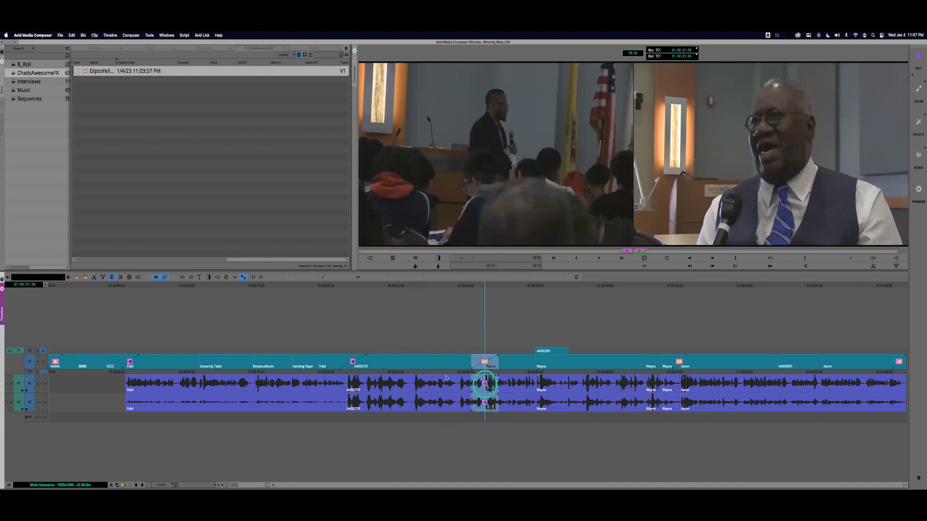
click(30, 362)
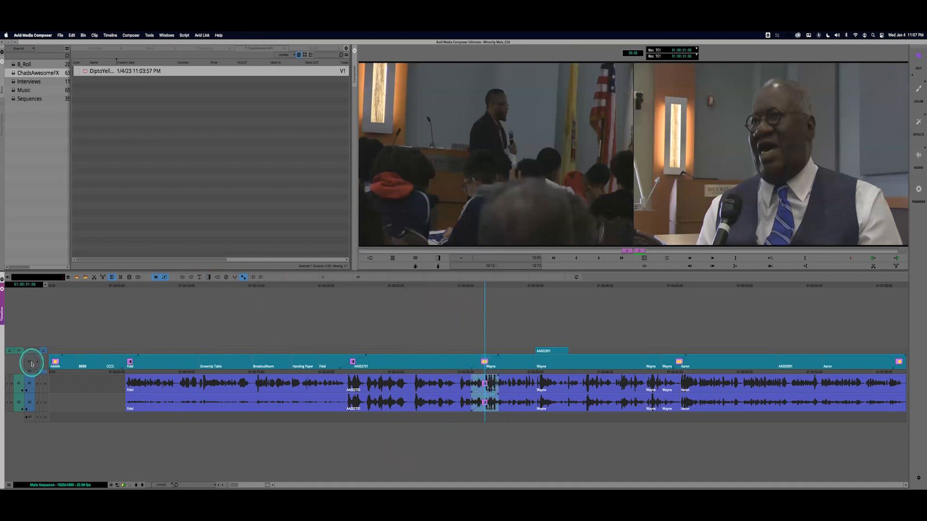
key(Delete)
Play the sequence through the mid-sequence Dip to Color
drag(436, 416, 458, 372)
key(space)
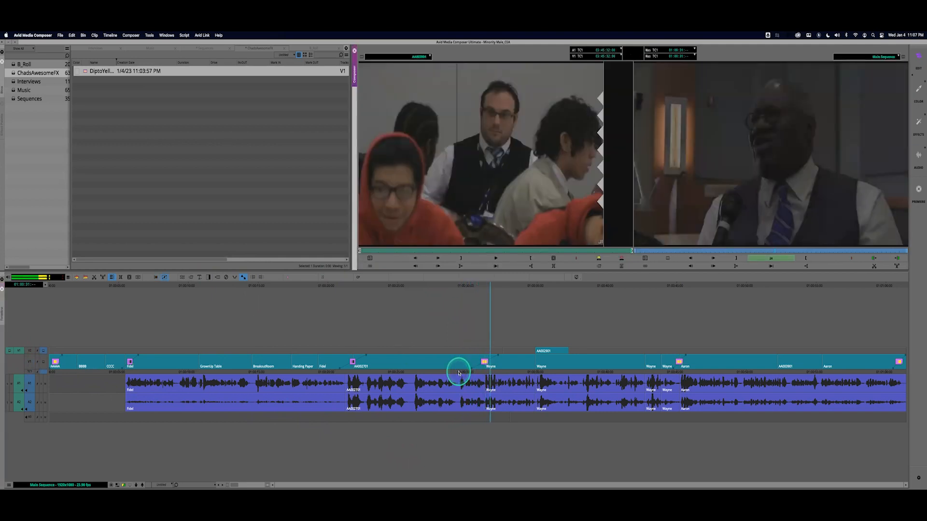
key(space)
Open the mid-sequence Dip to Color in the Effect Editor and dock the editor between the bin and the Composer
click(484, 361)
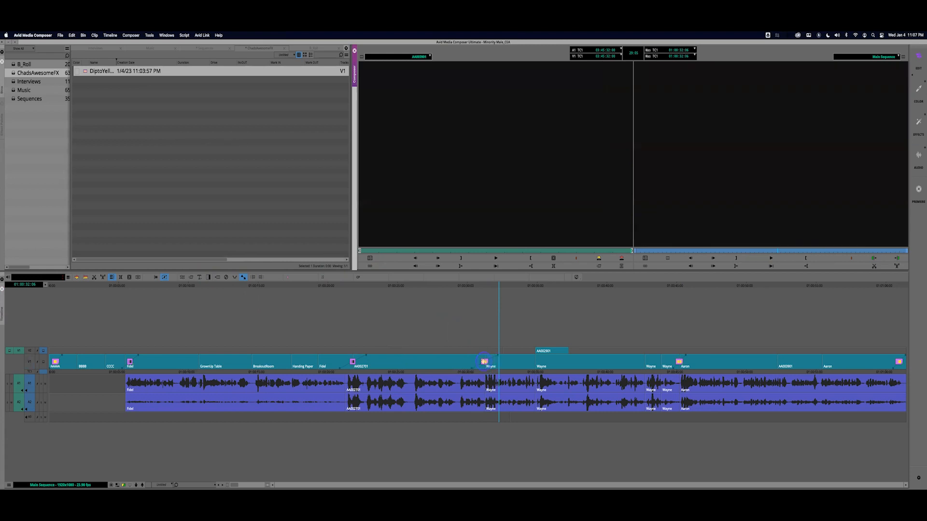
click(182, 277)
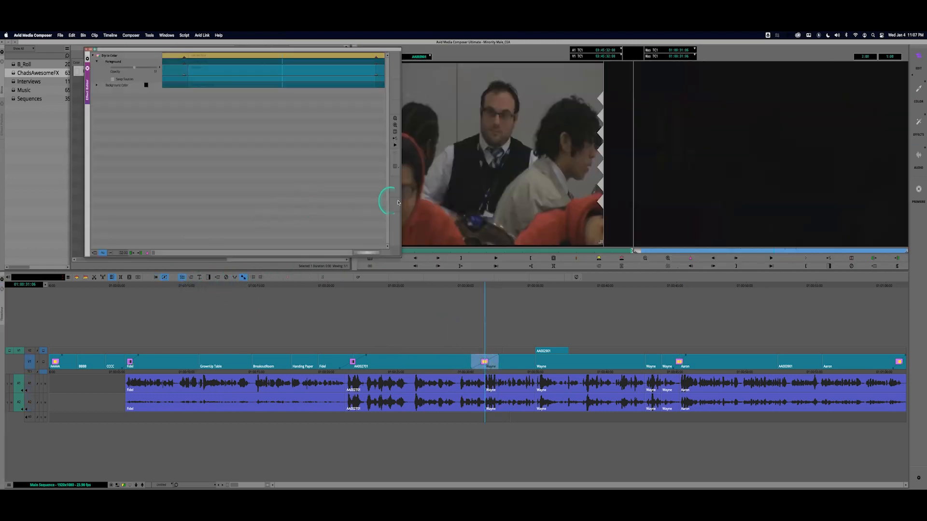
drag(86, 91, 352, 146)
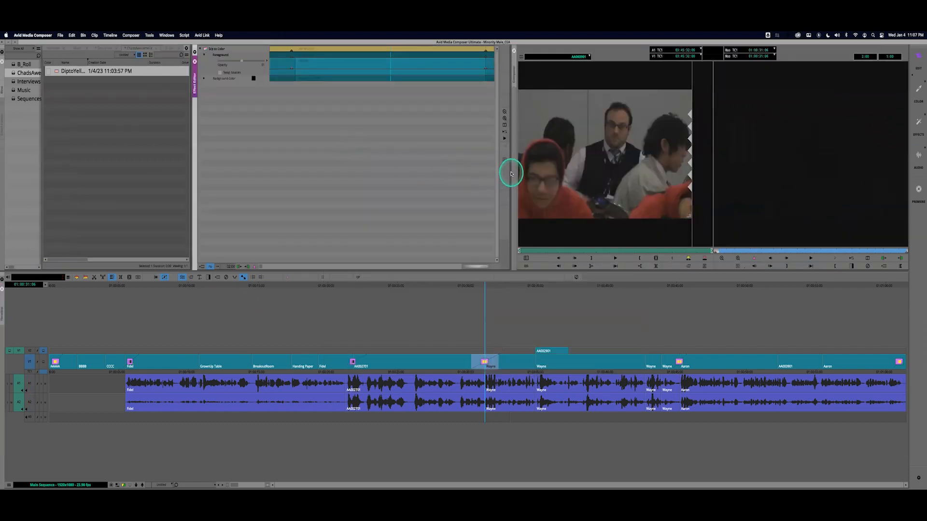
drag(507, 173, 352, 164)
Show the Composer as a single monitor and widen it by narrowing the Effect Editor
right_click(399, 161)
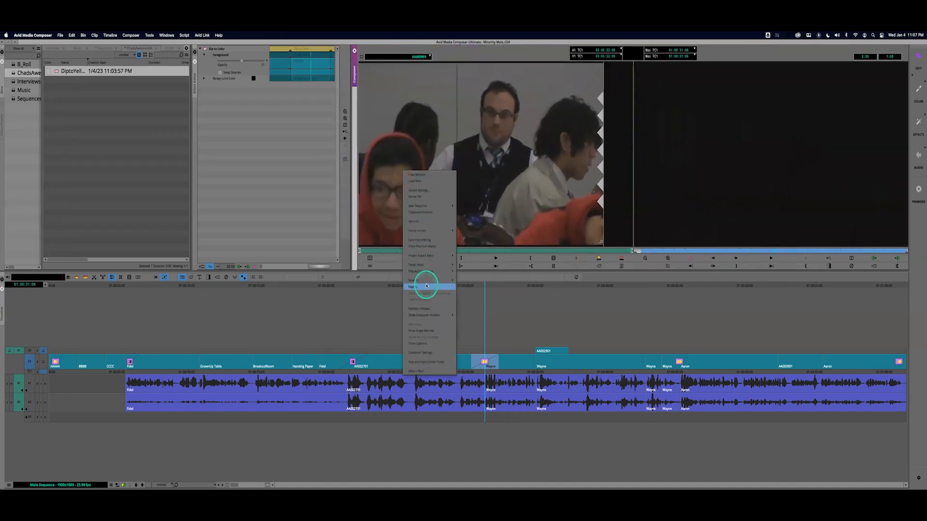
click(421, 331)
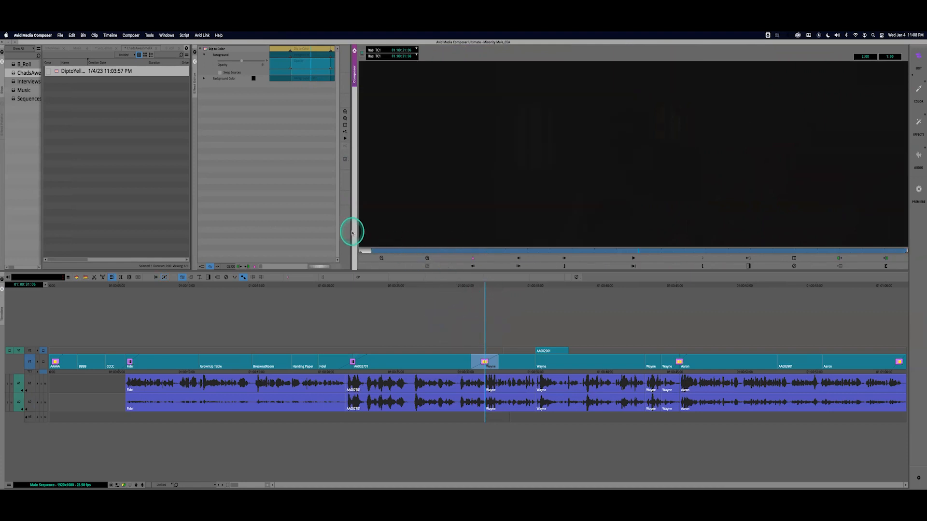
drag(351, 231, 290, 232)
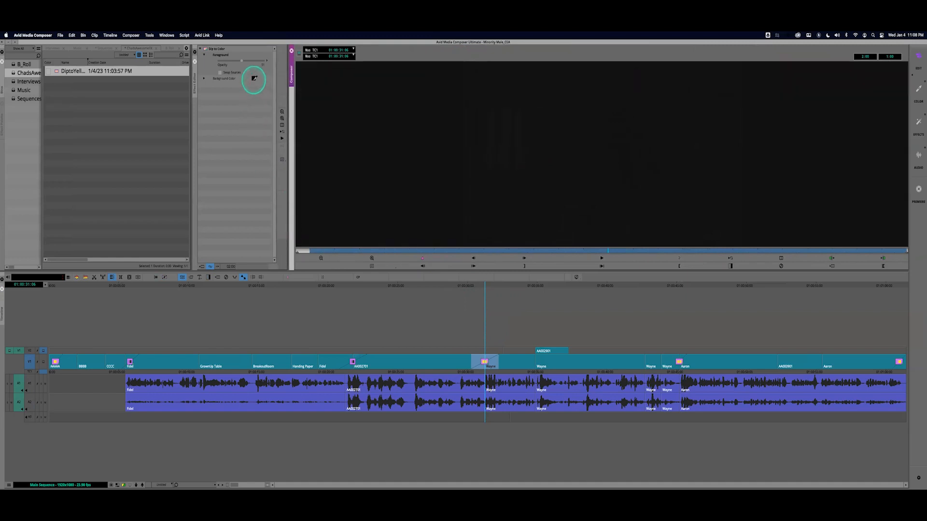
Set the Dip to Color's background color to white
click(254, 77)
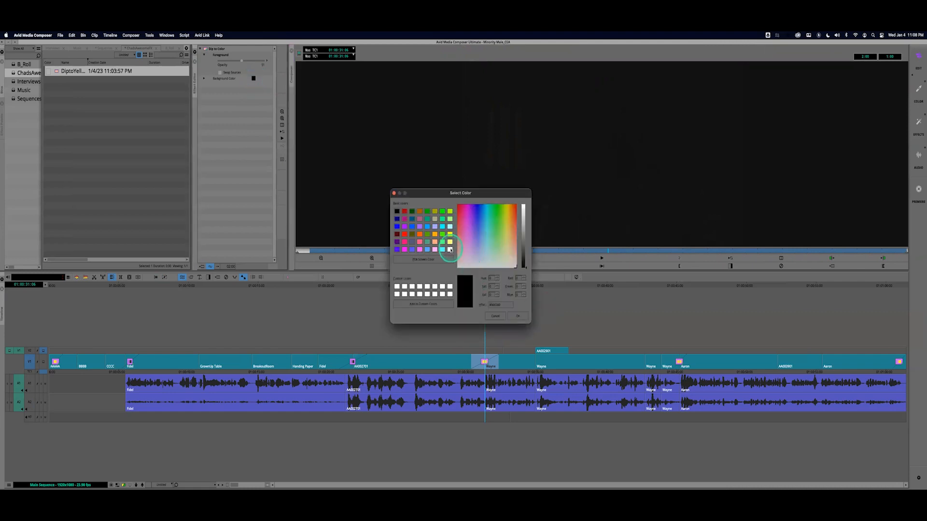
click(449, 248)
click(518, 315)
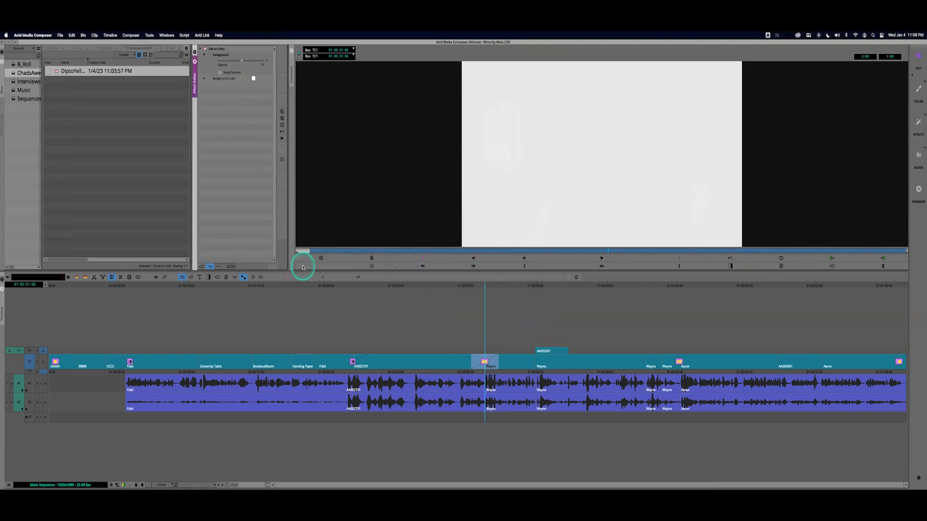
Set the duration of the white Dip to Color to 3 seconds
click(232, 267)
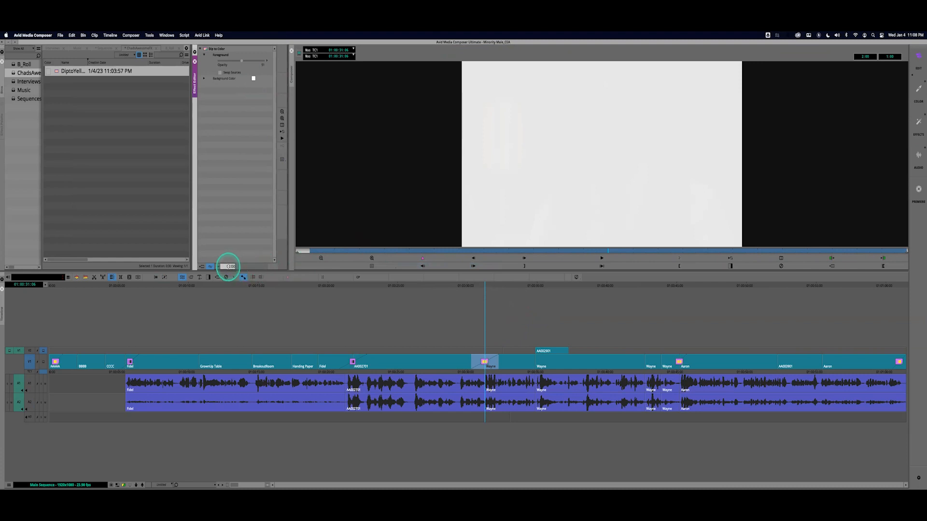
drag(226, 267, 238, 266)
text(3)
key(Return)
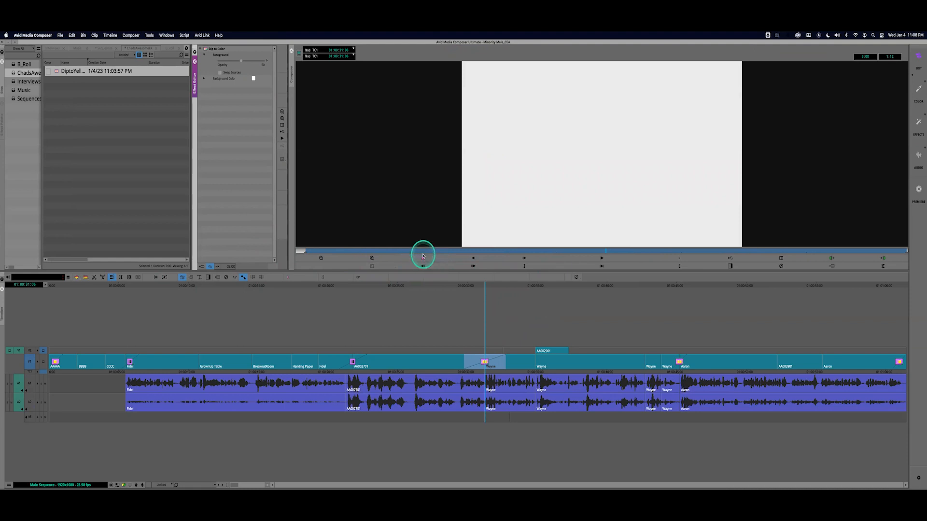
Compare the first and last frames of the white Dip to Color and its foreground opacity at each end
click(307, 253)
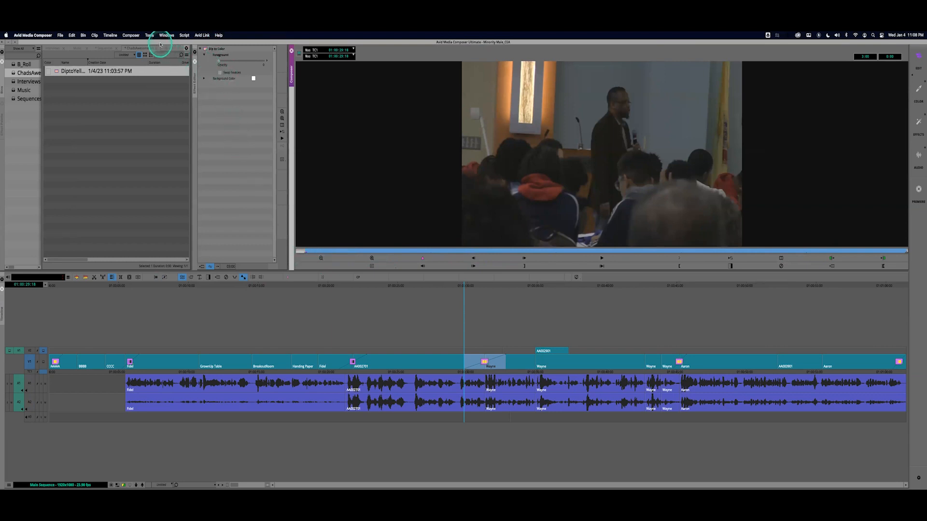
click(345, 43)
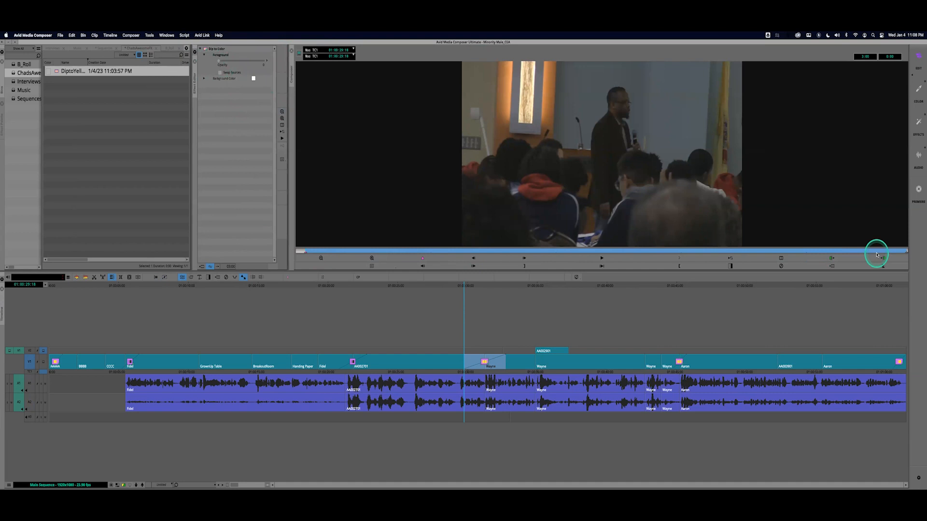
click(907, 254)
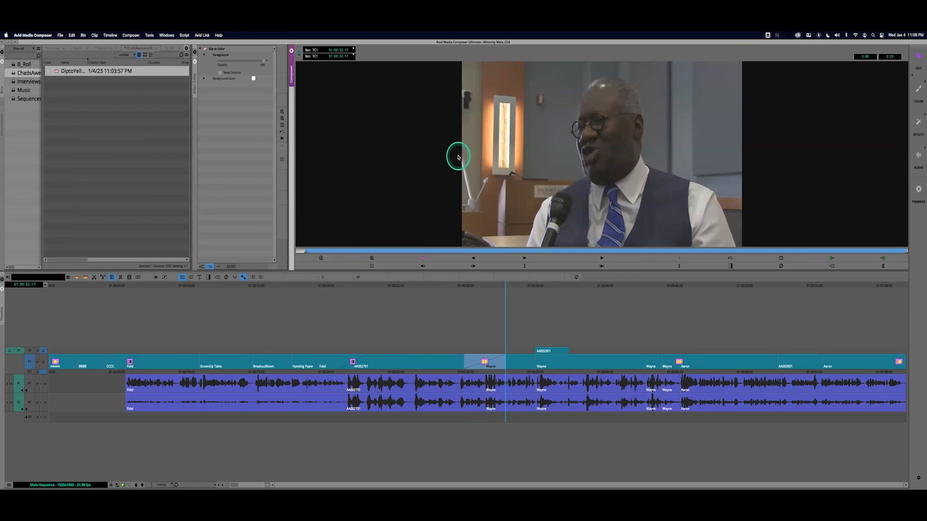
click(305, 251)
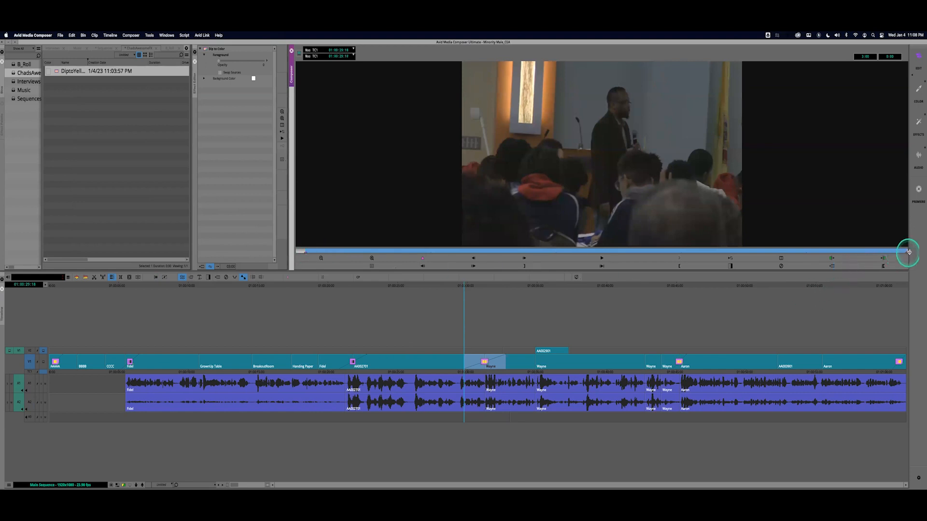
click(908, 253)
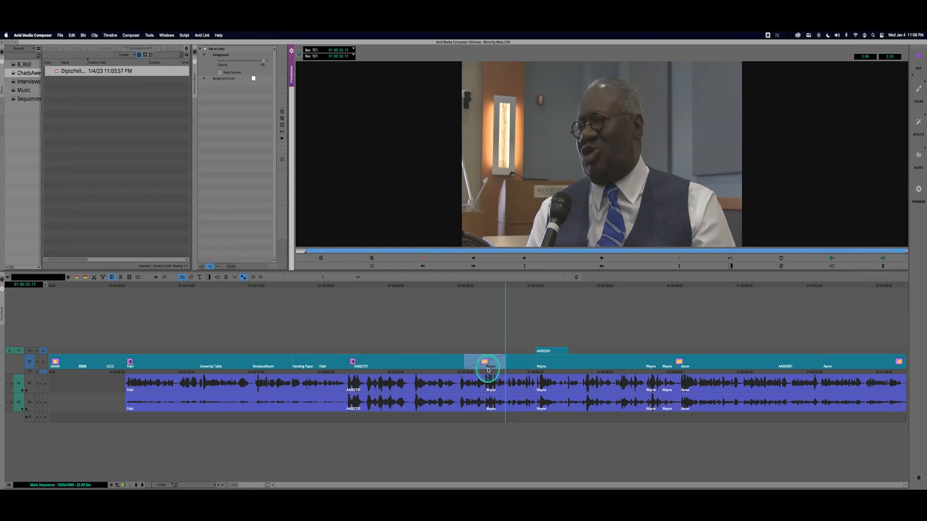
click(306, 253)
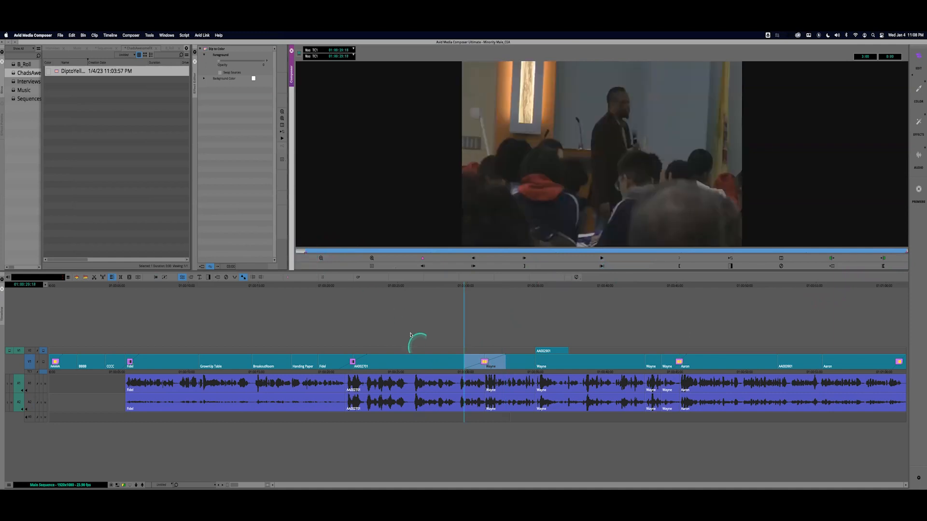
Park just before the white Dip to Color and play the sequence into it
click(448, 371)
click(444, 371)
key(space)
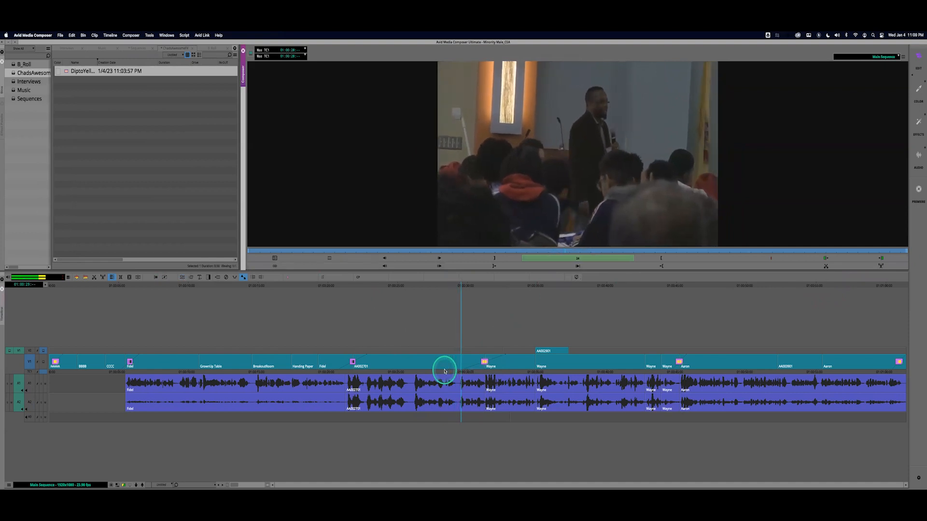
key(space)
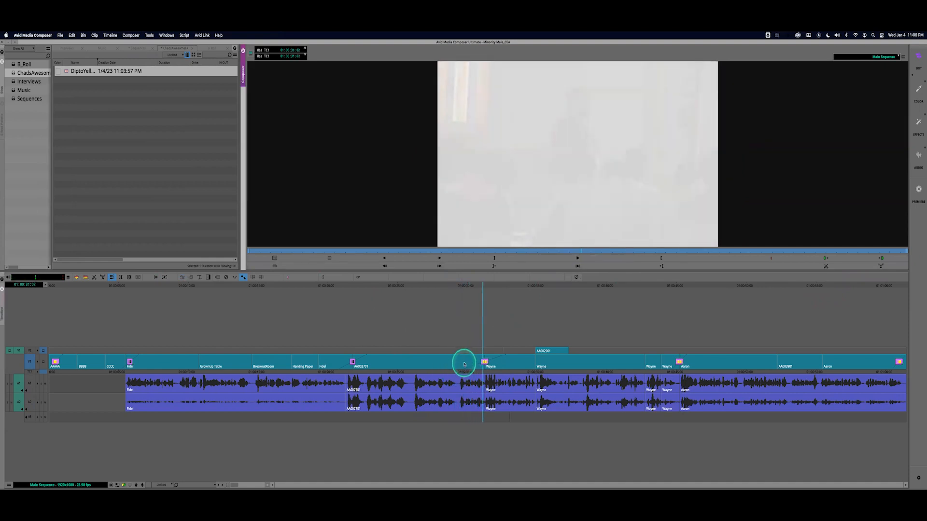
Open the white Dip to Color in the Effect Editor and keyframe its foreground opacity to 50 about a third of the way through, at 01:00:30:18
click(182, 277)
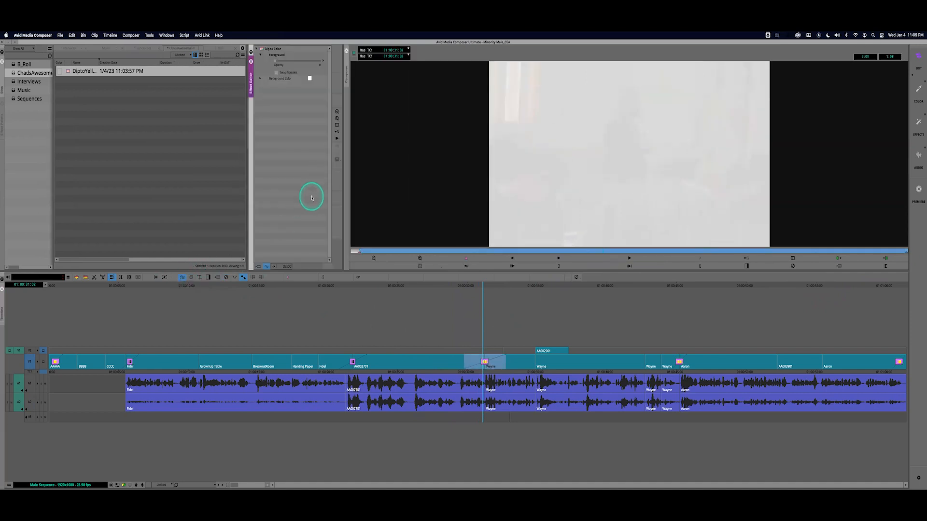
click(359, 252)
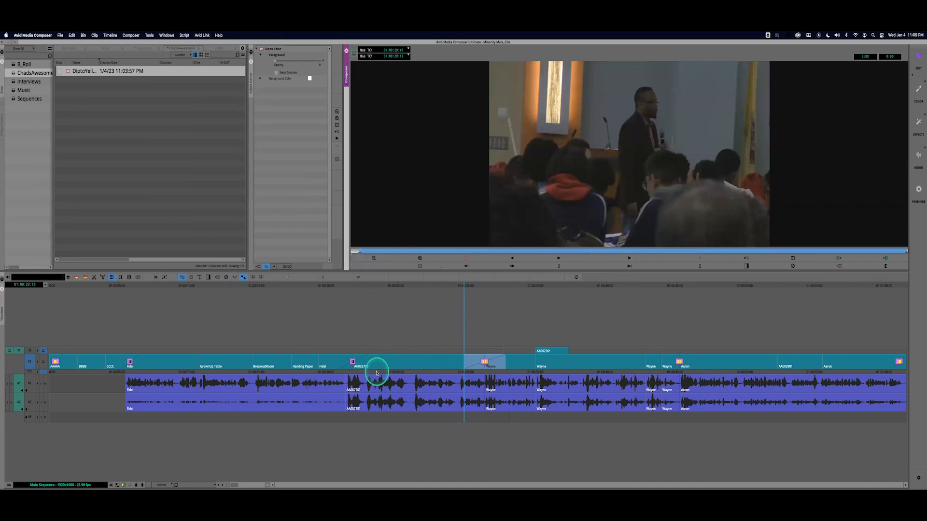
click(907, 252)
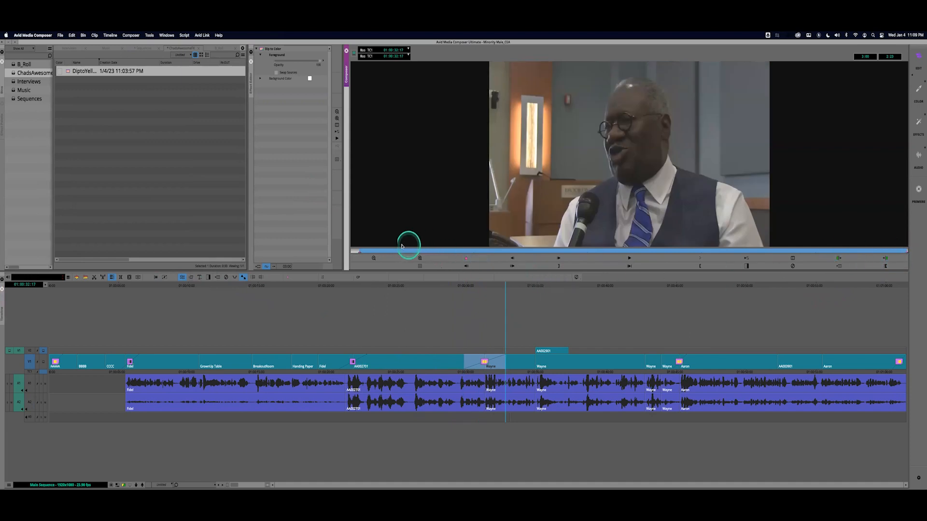
click(360, 252)
drag(398, 252, 539, 258)
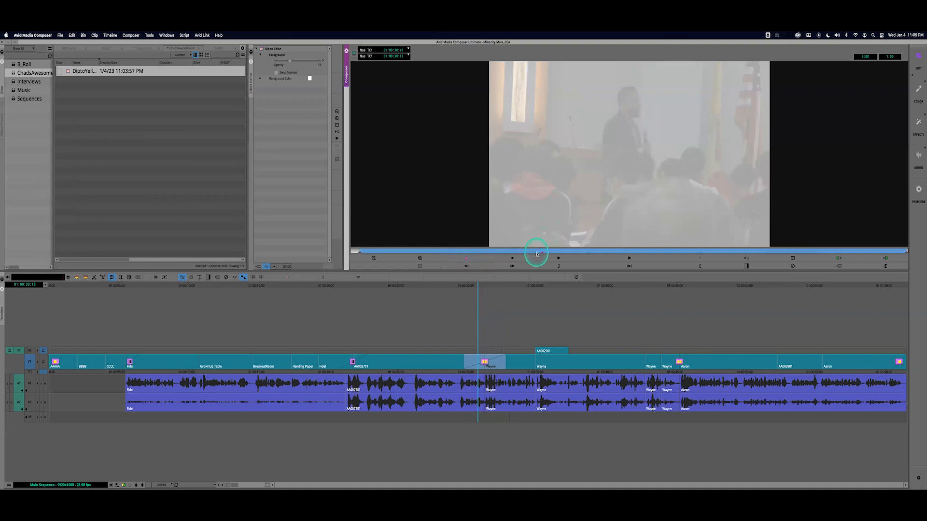
click(319, 66)
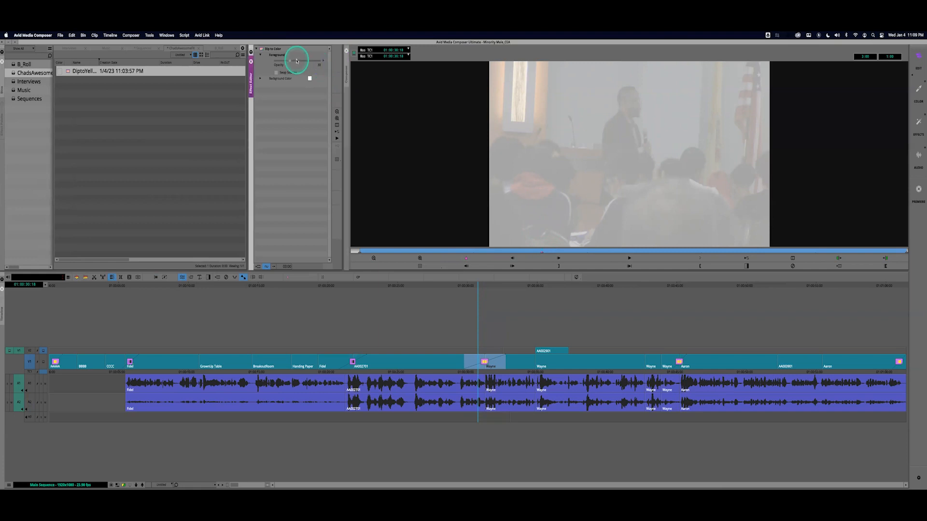
drag(289, 63, 297, 63)
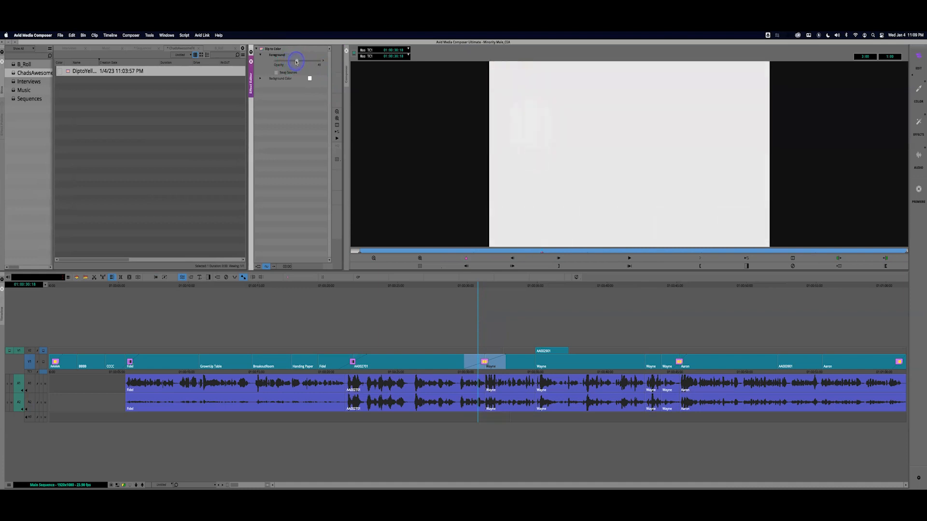
click(295, 62)
Scrub through the white dip and add a second keyframe about two-thirds of the way through, at 01:00:31:18
click(359, 252)
drag(360, 252, 544, 262)
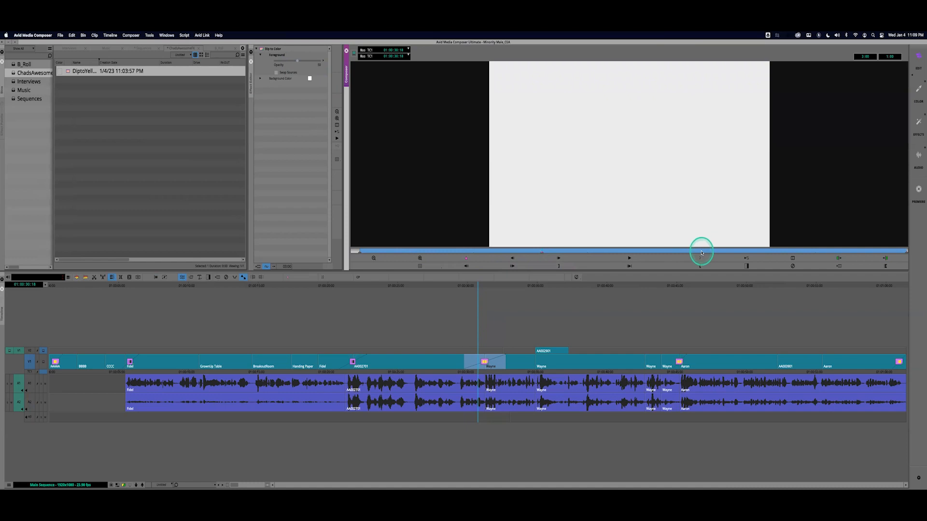
click(701, 252)
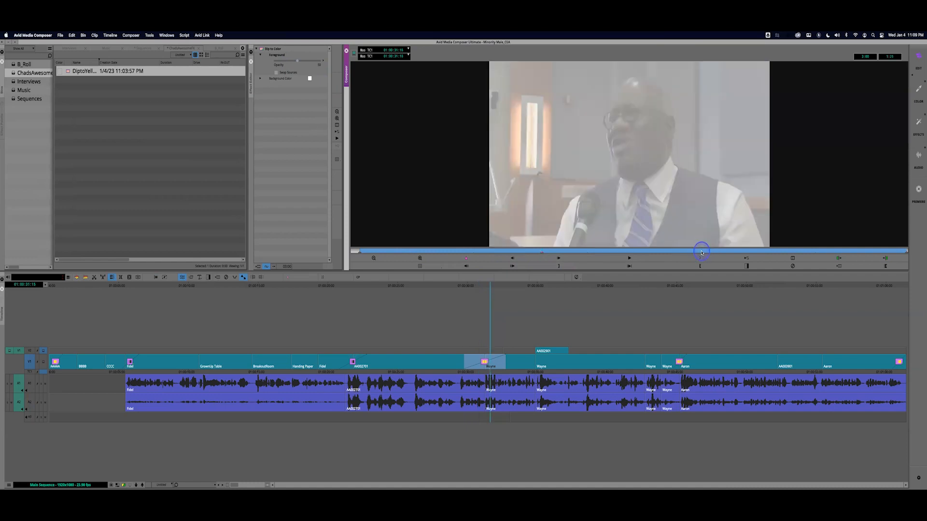
drag(701, 253, 722, 250)
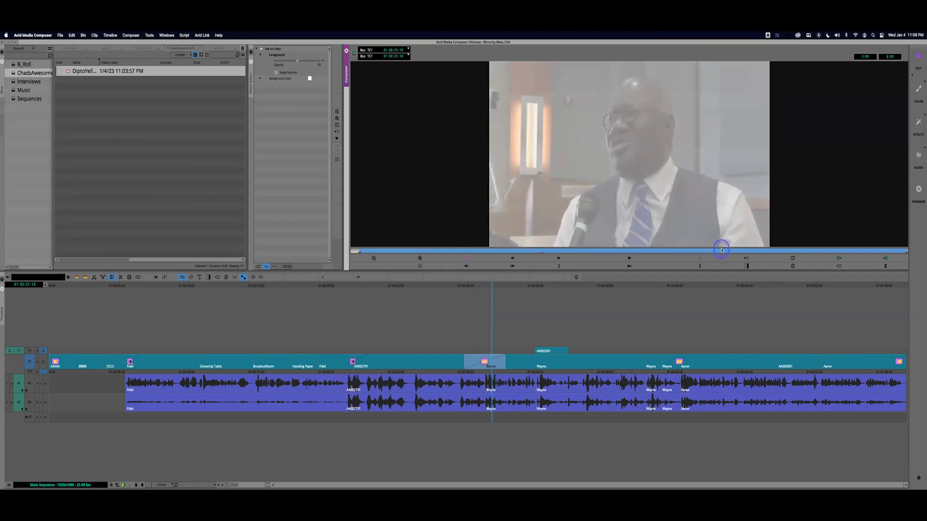
right_click(834, 120)
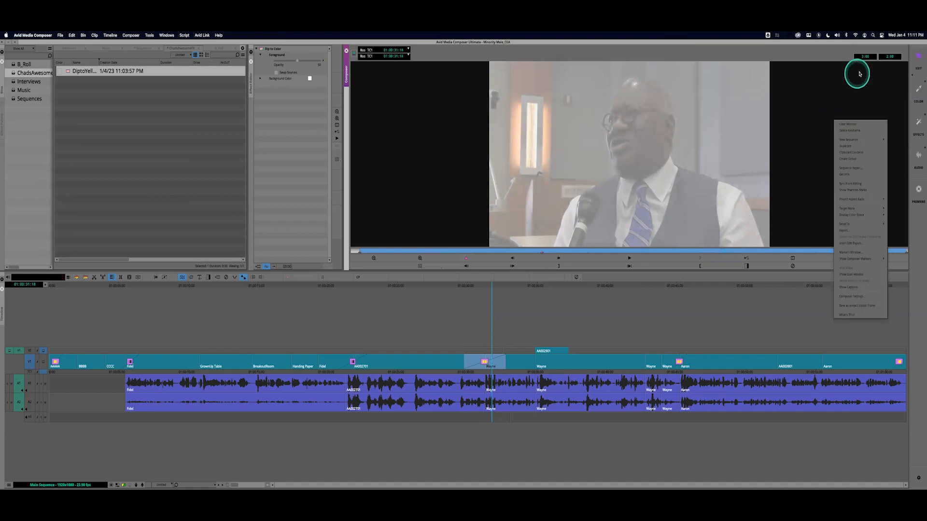
click(839, 82)
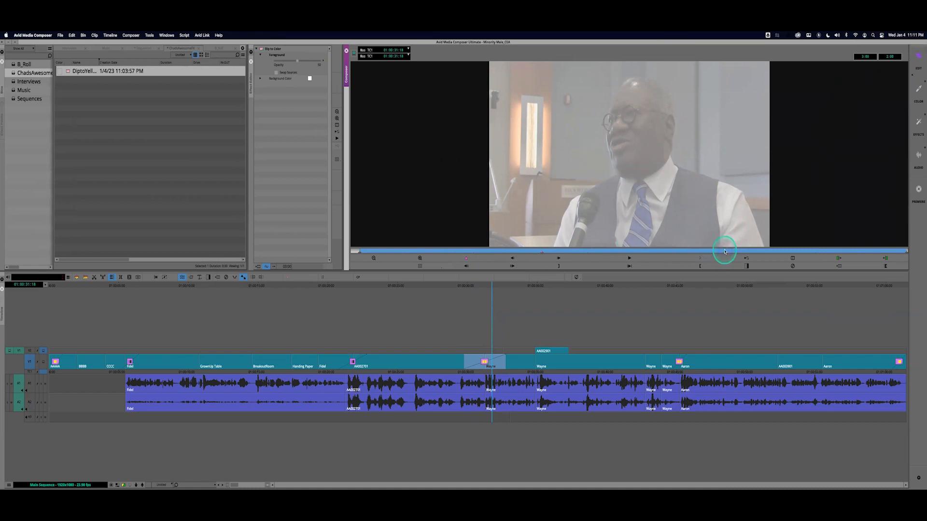
click(466, 260)
Copy the opacity settings of the keyframe at the one-third mark onto the keyframe at the two-thirds mark
click(541, 251)
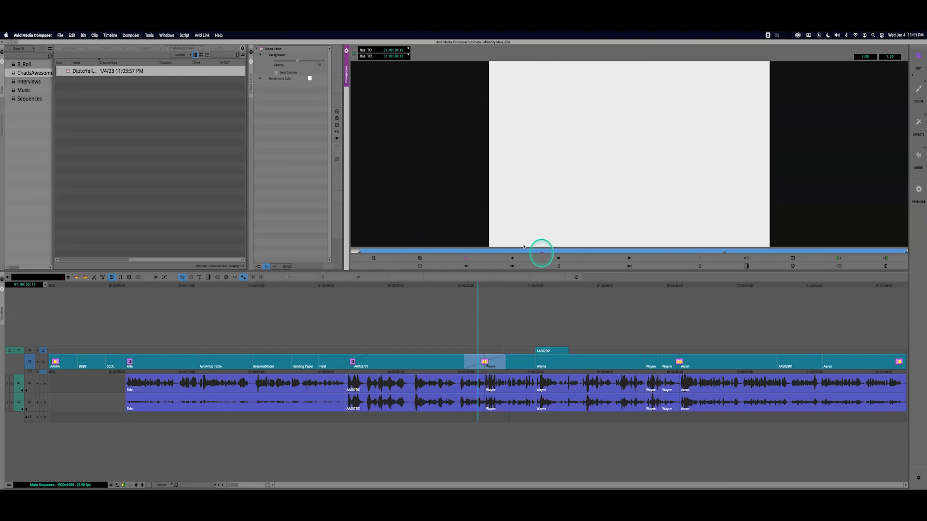
click(71, 35)
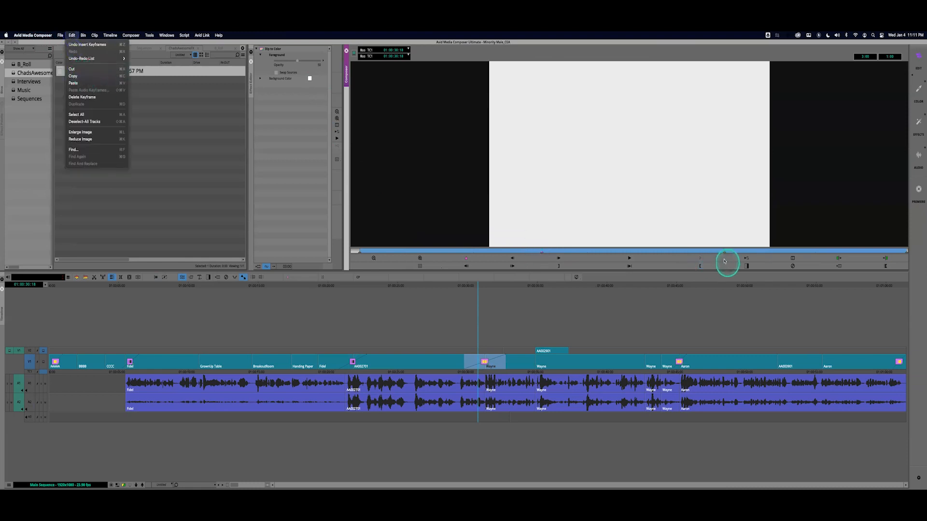
click(725, 253)
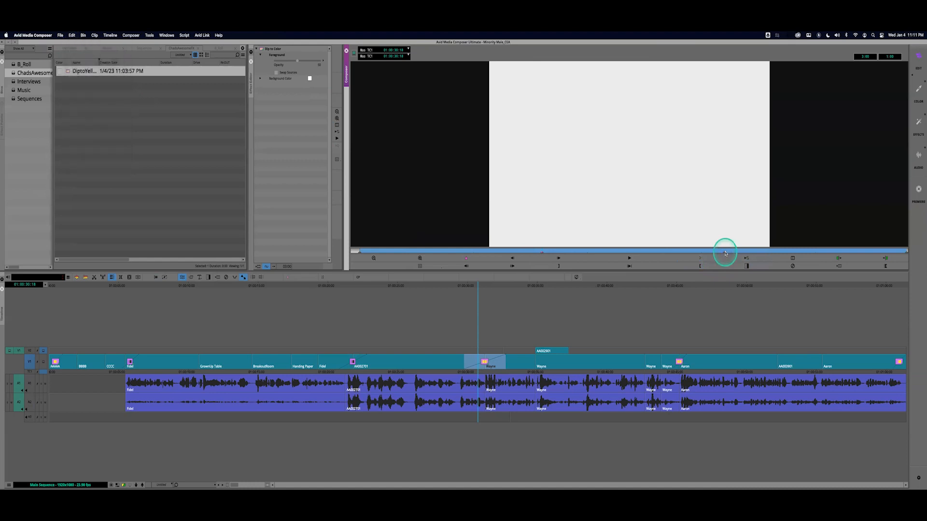
key(space)
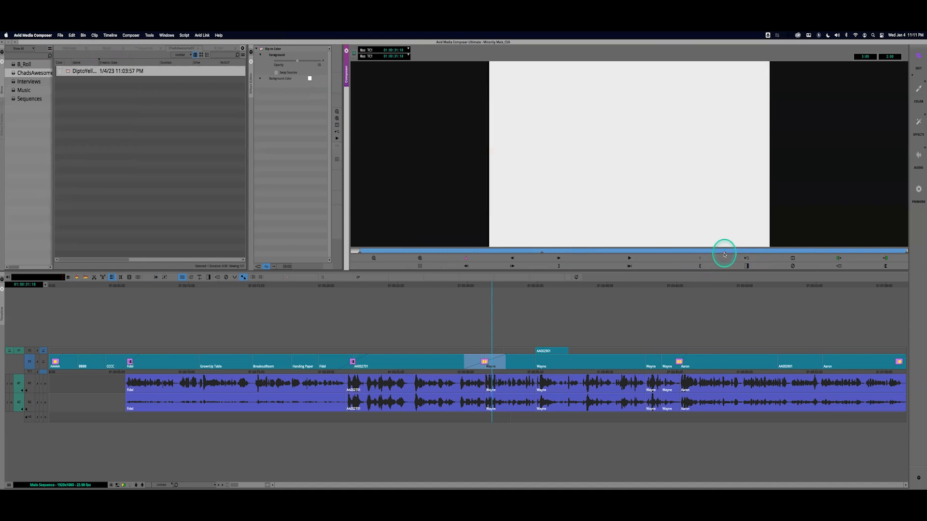
Play the white Dip to Color from its first frame to review how long the white holds
click(362, 253)
drag(724, 269, 360, 248)
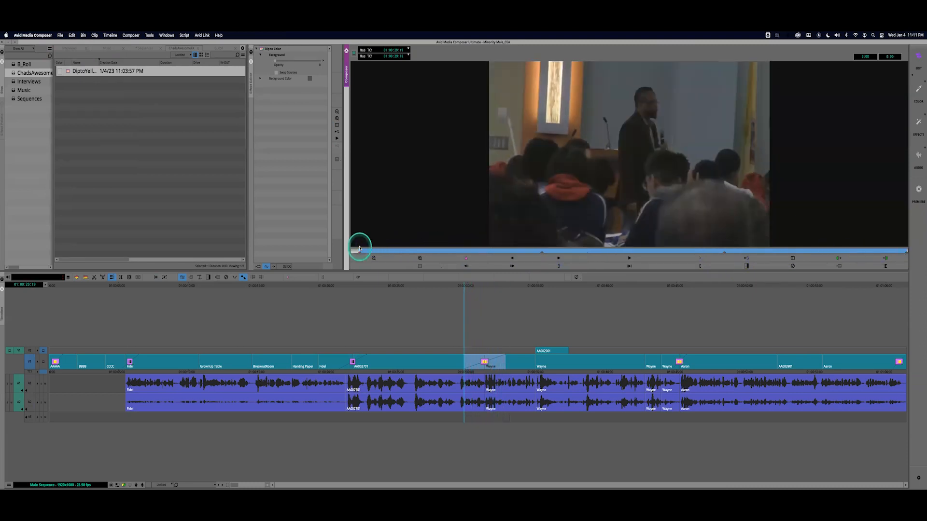
key(space)
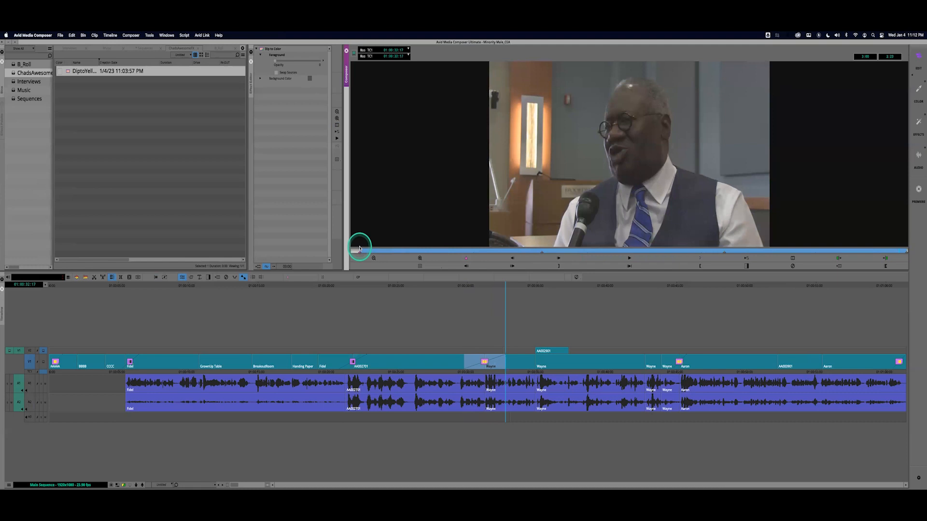
click(365, 251)
click(352, 248)
key(space)
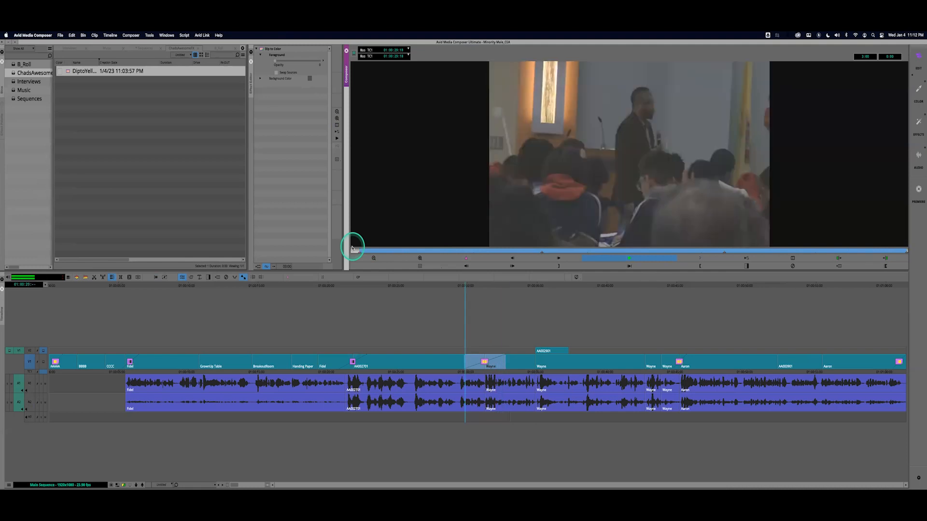
key(space)
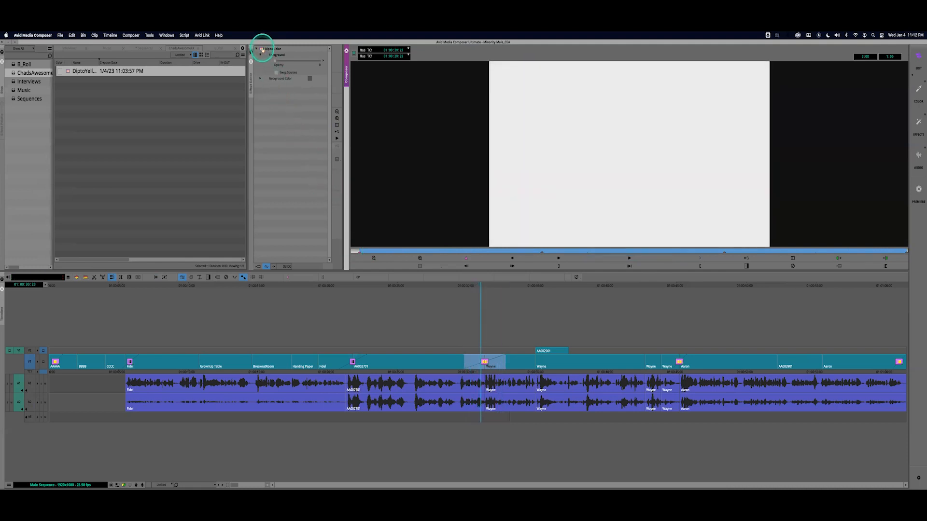
Save the customized Dip to Color as an effect template in the ChadsAwesomeFX bin and name it Death Dip
drag(261, 48, 142, 108)
click(92, 71)
click(92, 71)
text(Death)
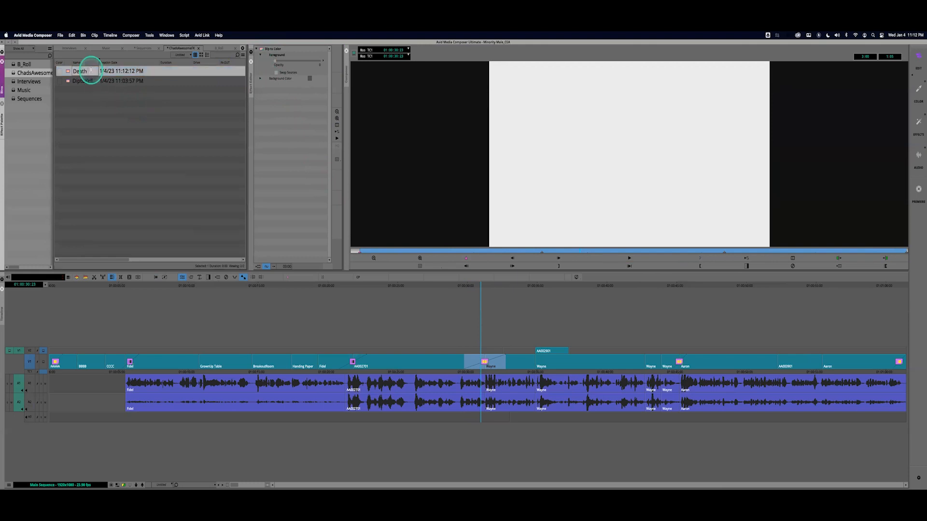
text( Dip)
key(Return)
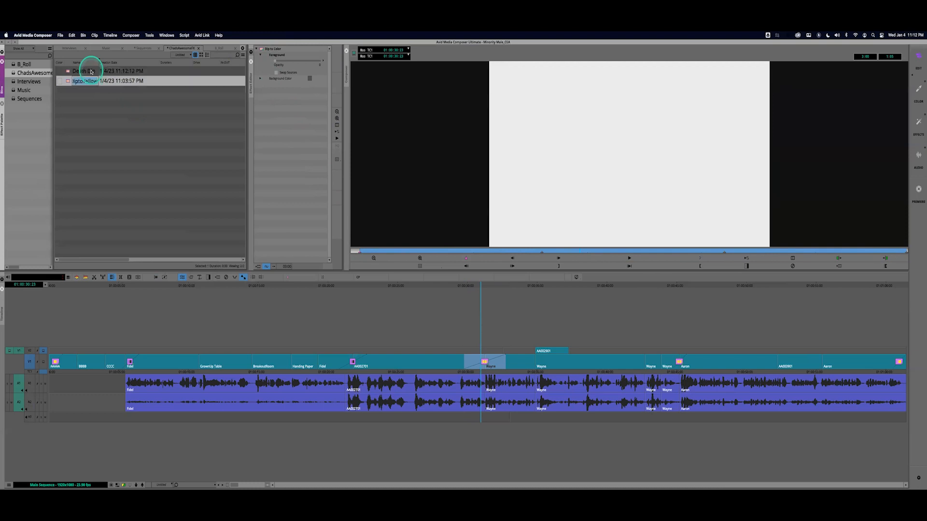
click(84, 72)
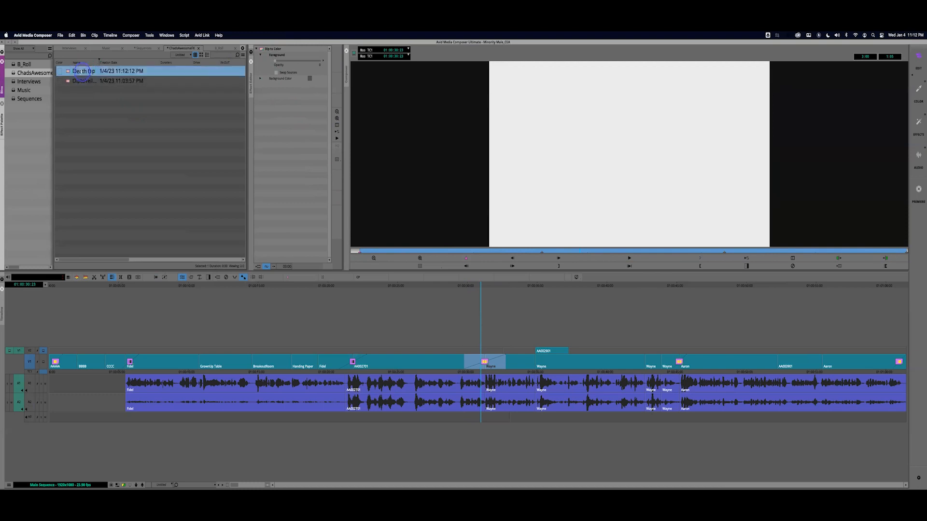
click(69, 71)
Leave effect editing and scrub the sequence across the white dip to review it in context
click(492, 372)
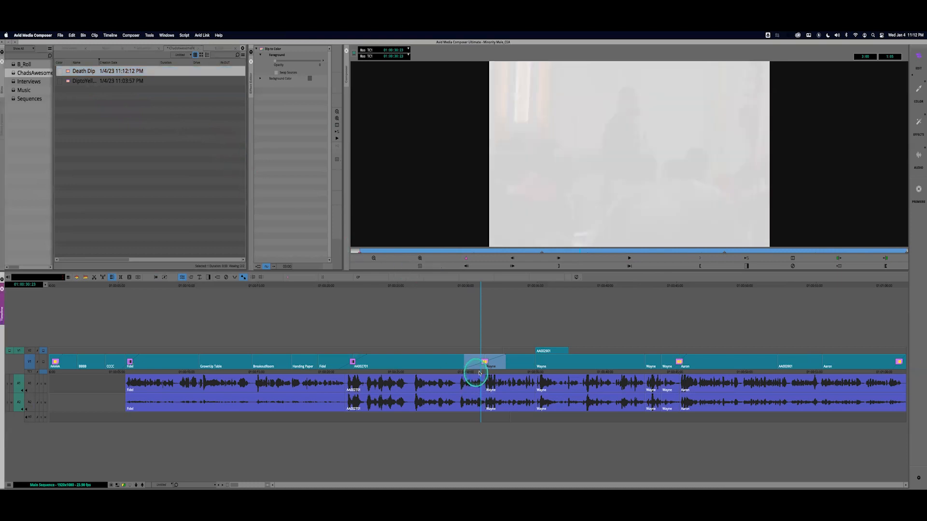
drag(494, 372, 457, 372)
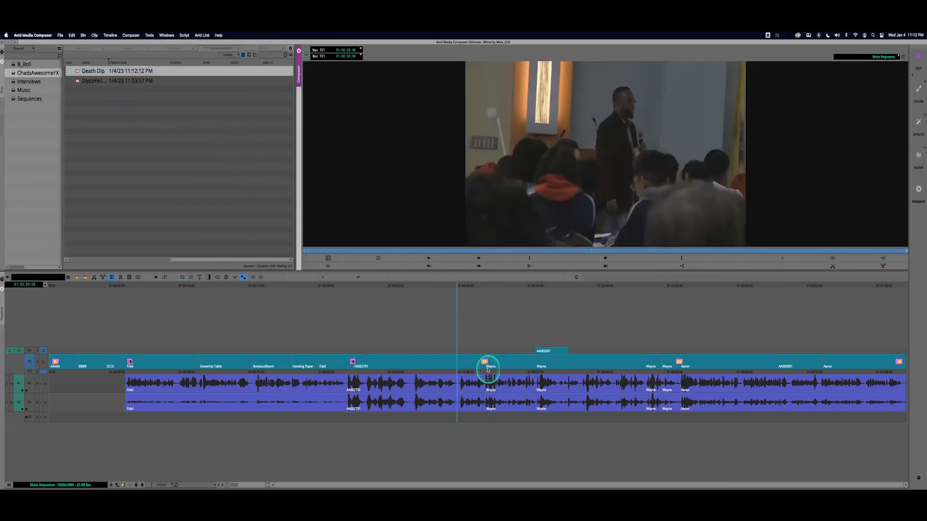
click(487, 374)
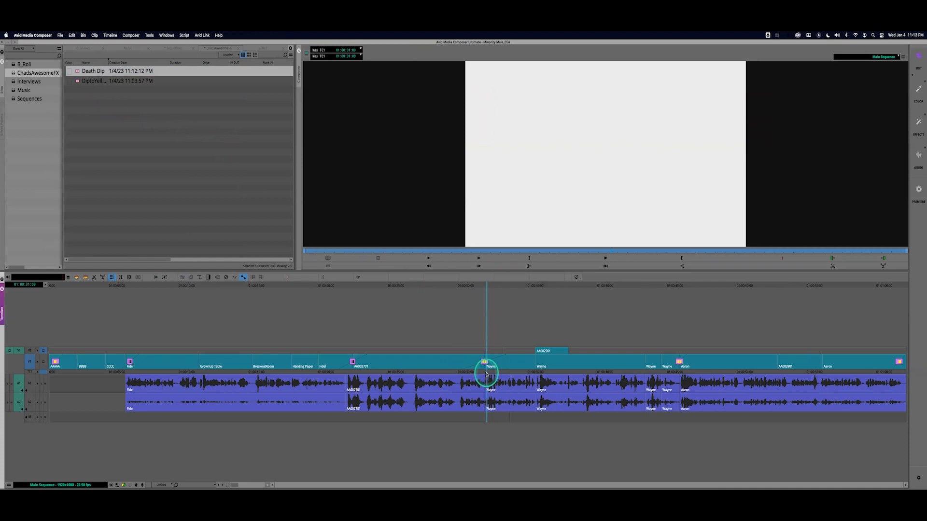
drag(486, 374, 400, 377)
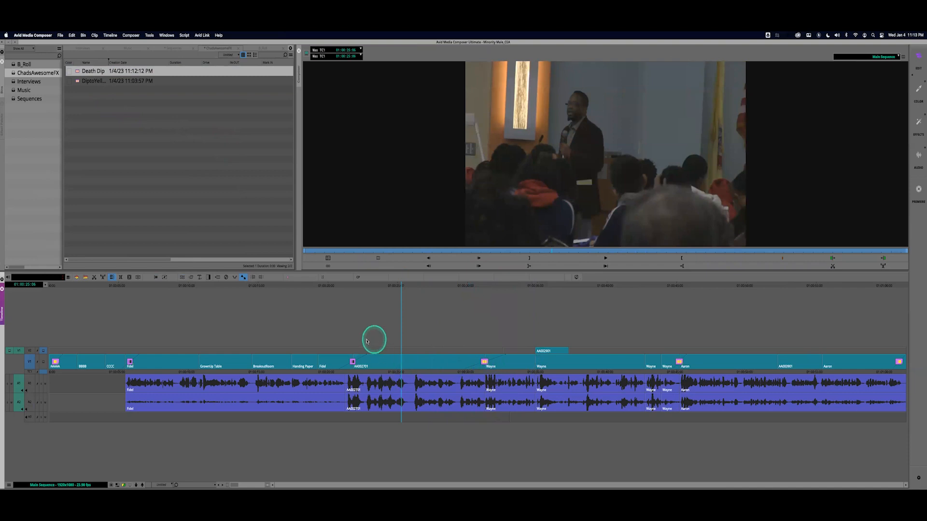
Park on the dissolve at the start of clip A4002701 and remove that transition
click(353, 370)
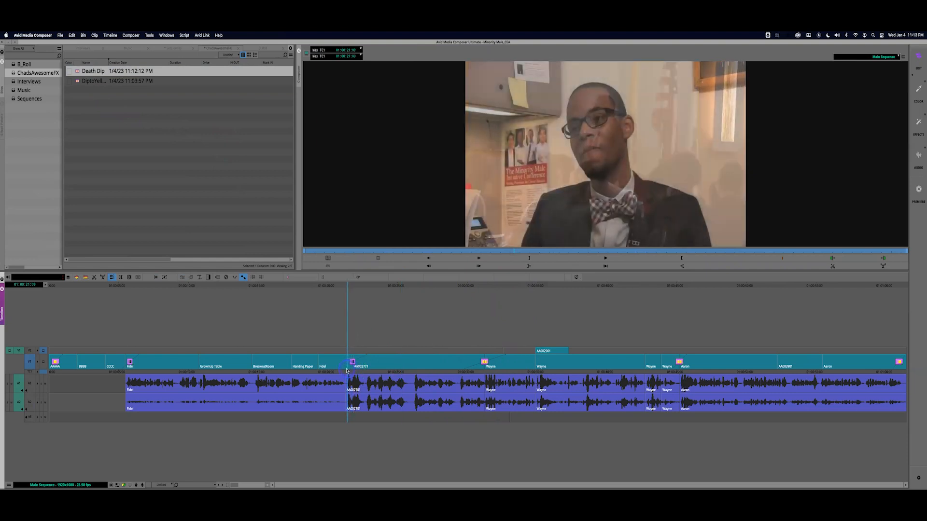
click(351, 362)
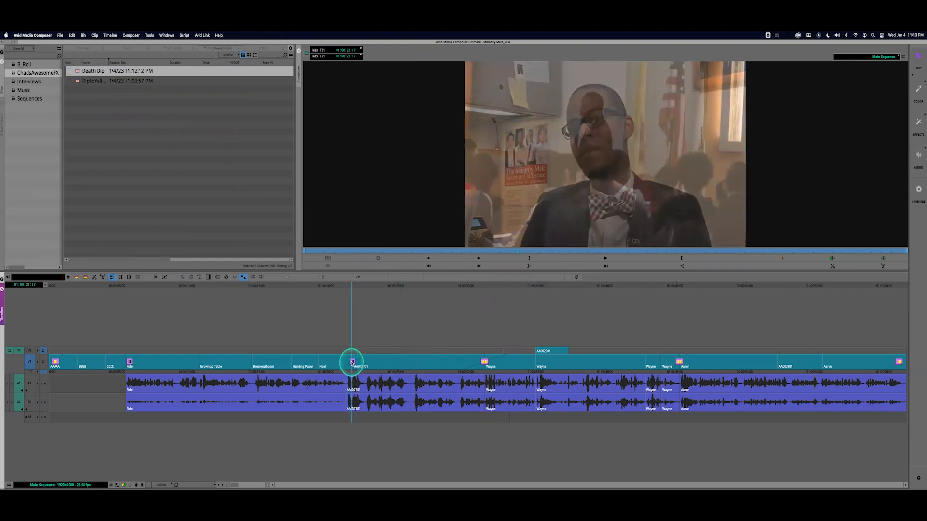
click(165, 277)
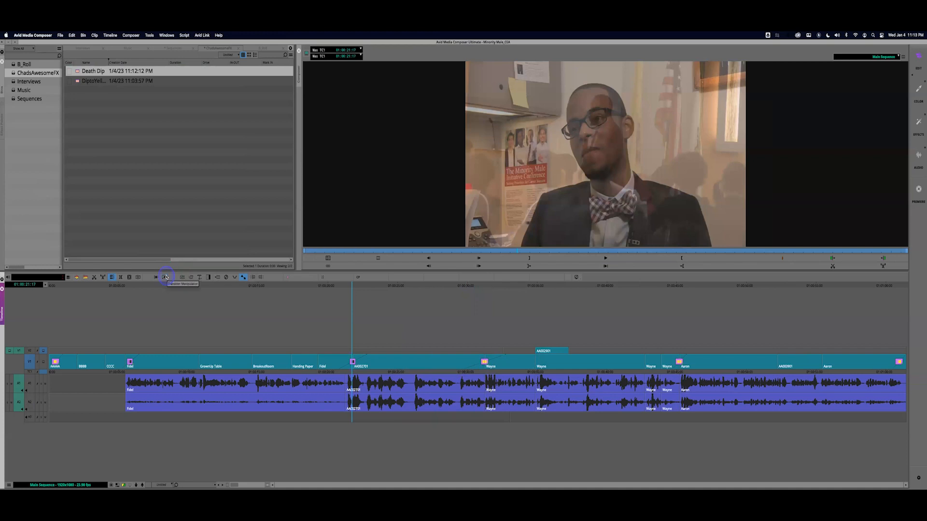
click(352, 362)
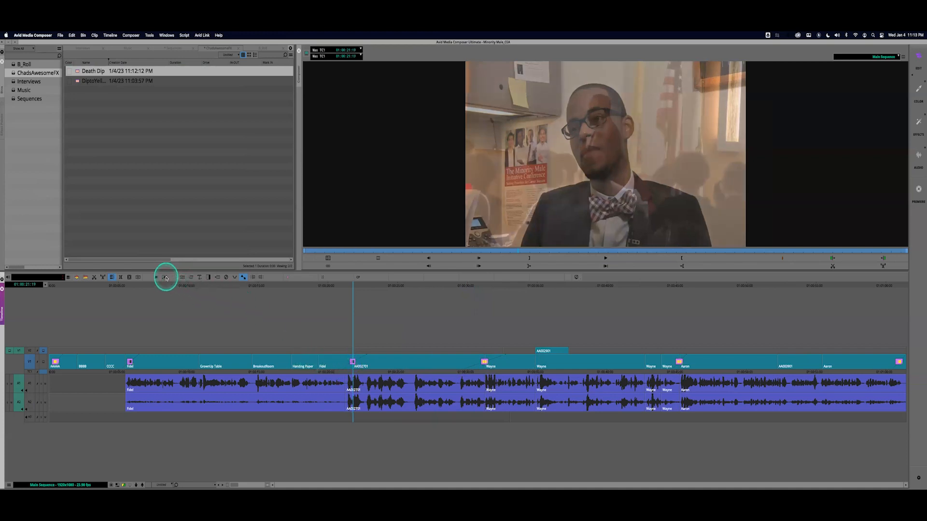
click(183, 36)
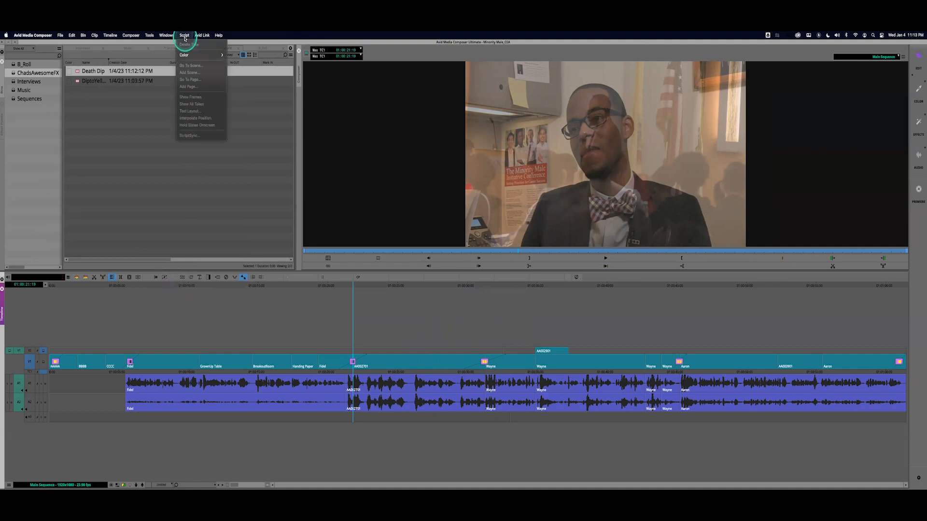
click(228, 247)
click(227, 278)
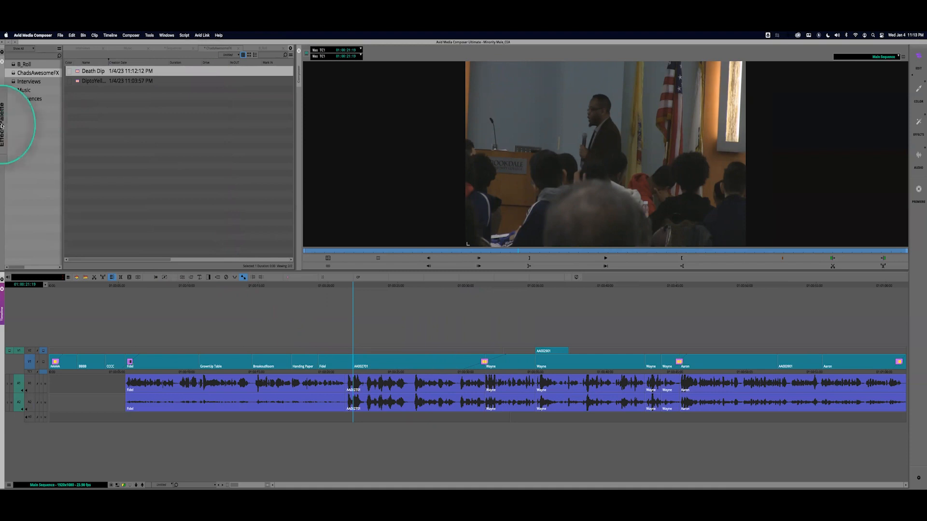
Show the transitions in the Effect Palette and widen its category column
click(1, 126)
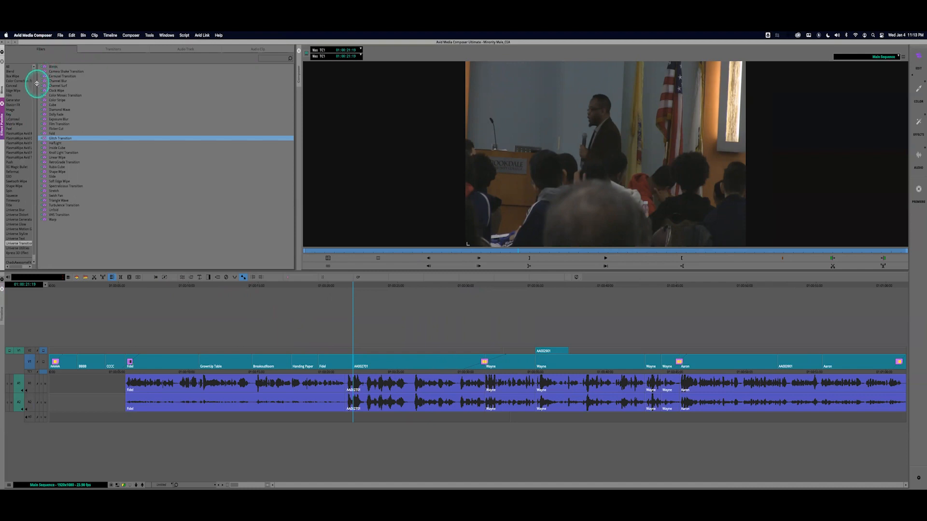
drag(37, 84, 64, 86)
click(105, 48)
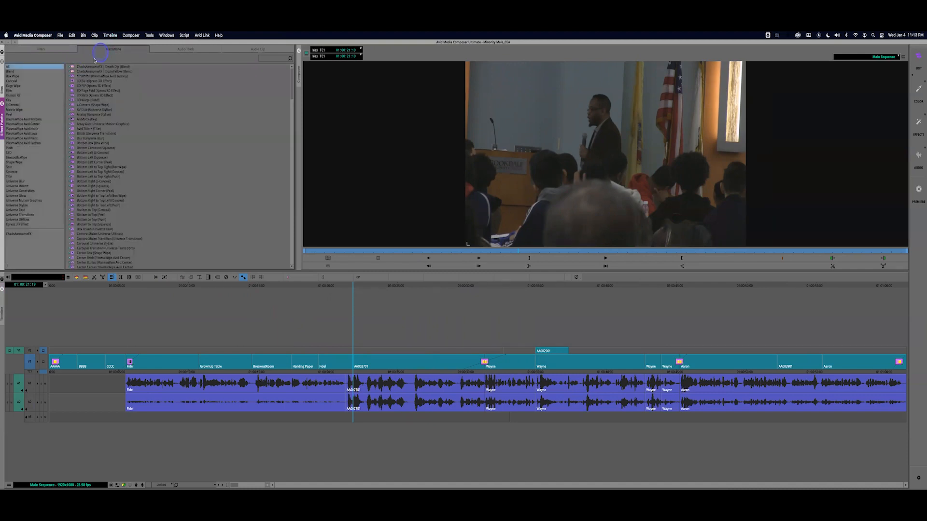
drag(64, 97, 77, 98)
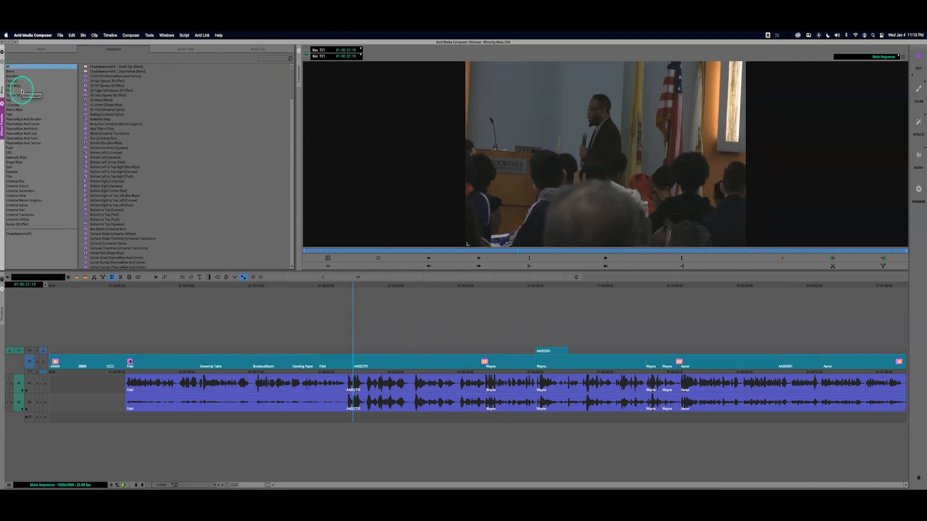
Apply the Horizontal edge wipe to the cut at the start of clip A4002701 and play across it
click(21, 86)
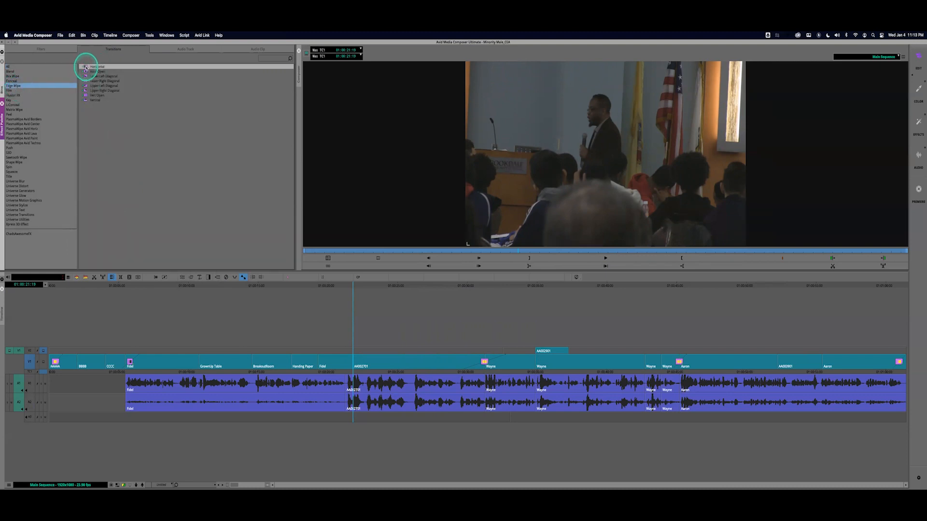
drag(86, 68, 333, 373)
key(space)
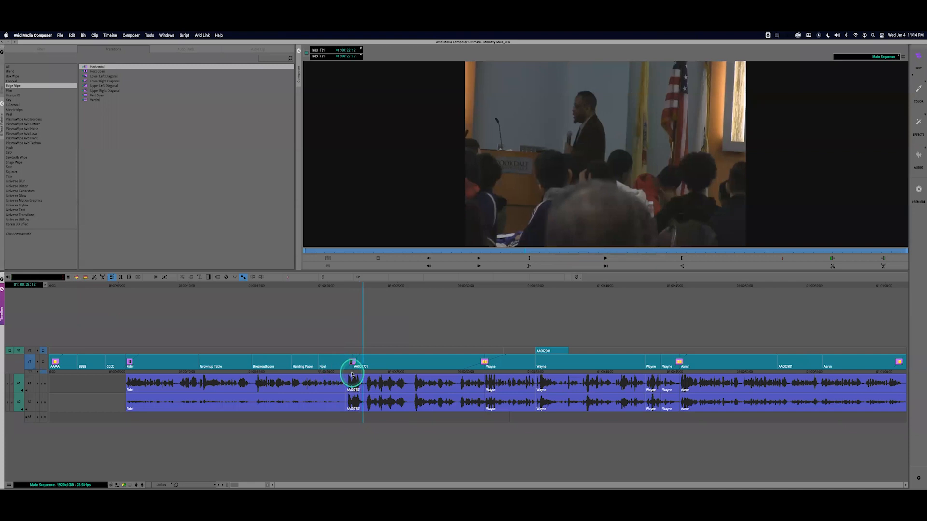
click(325, 374)
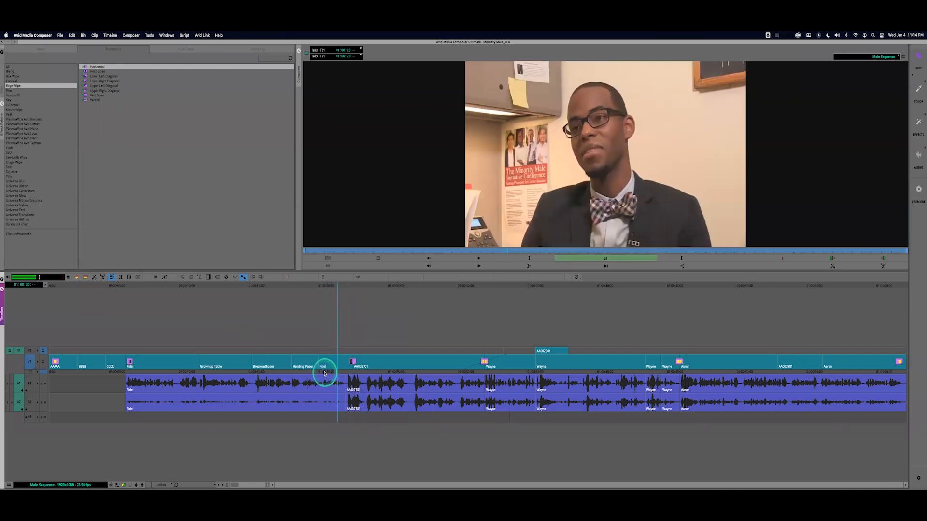
key(space)
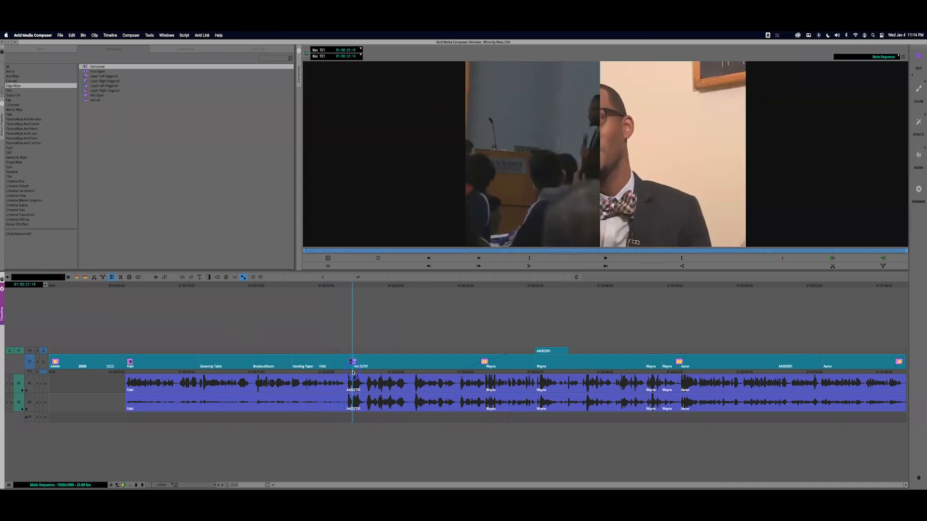
Set the Horizontal wipe's duration to 2:00 and increase the softness of its border in the effect settings
click(186, 277)
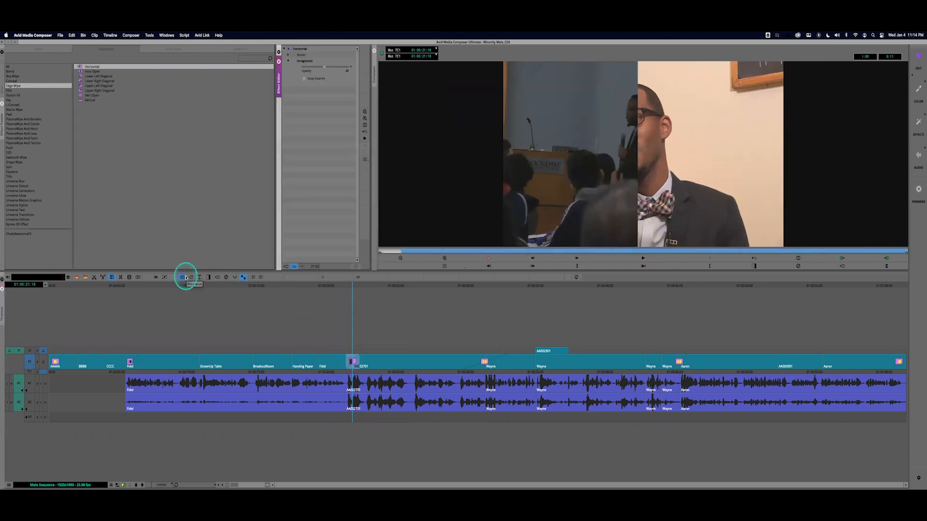
click(314, 266)
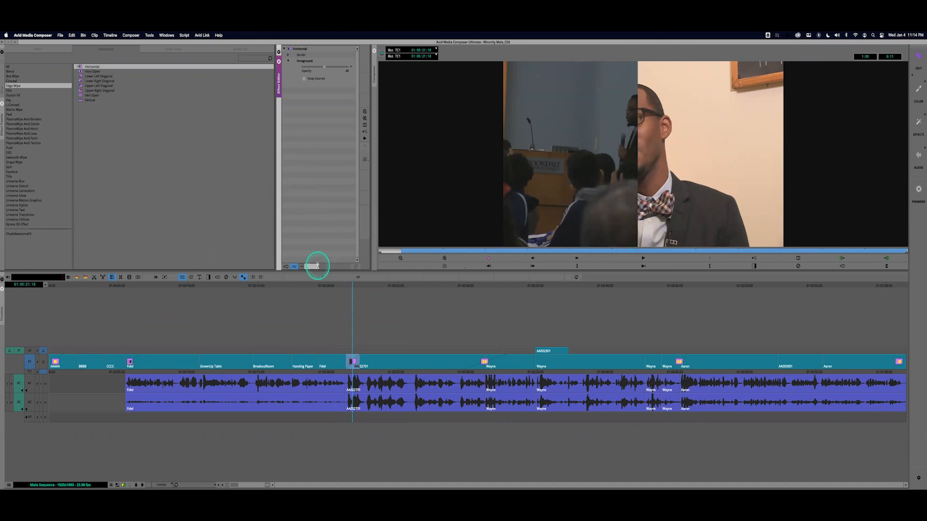
text(2:00)
key(Return)
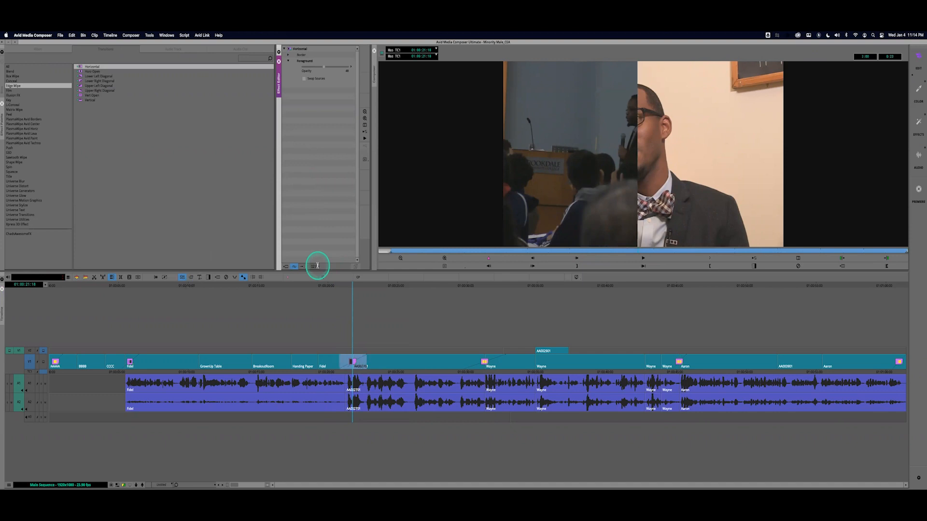
click(288, 55)
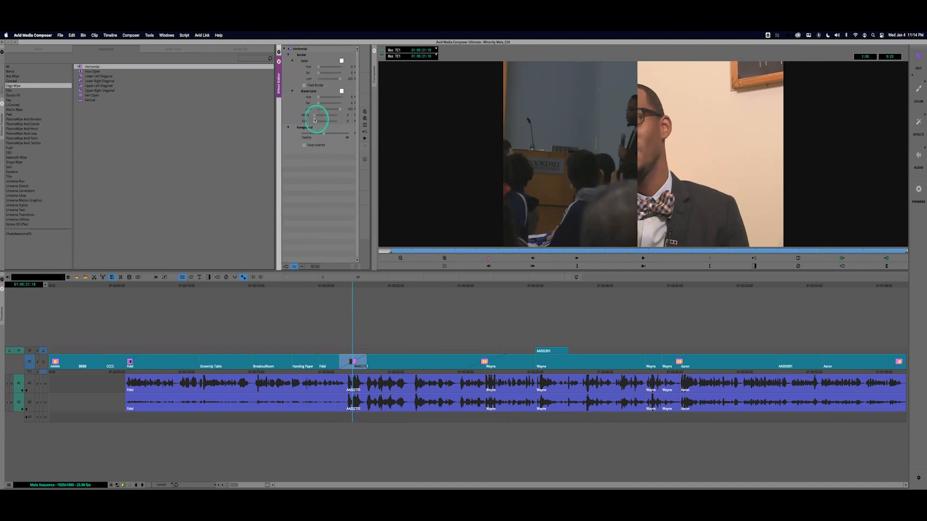
drag(315, 116, 322, 124)
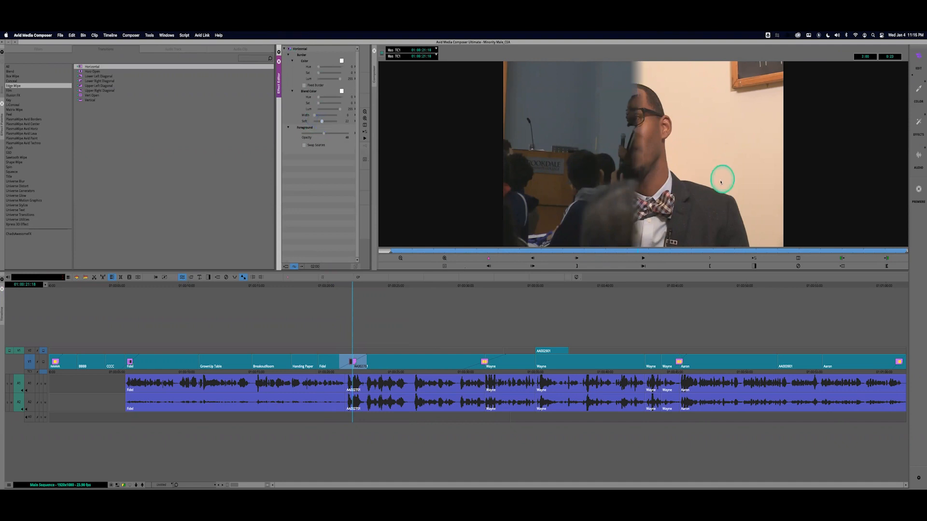
Leave effect editing, play the sequence across the softened wipe to review it, and park inside the transition
drag(336, 372, 328, 372)
key(l)
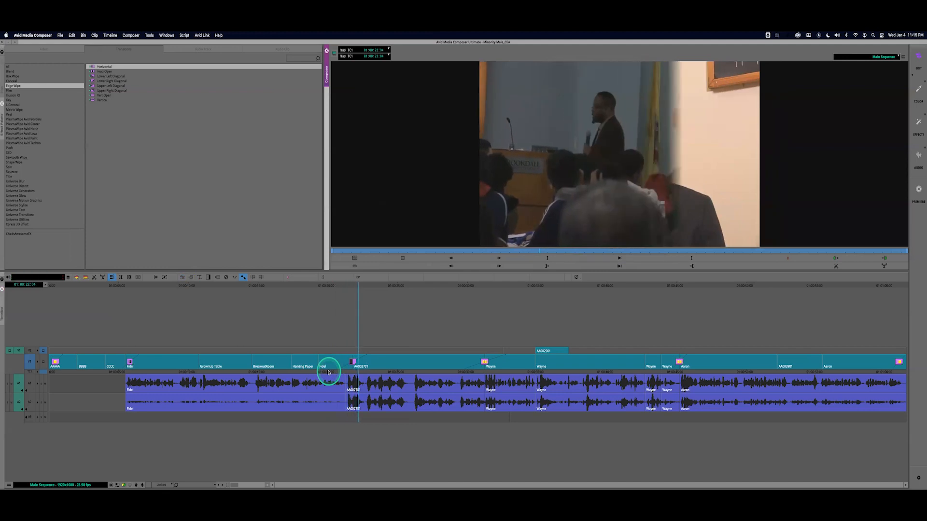
click(328, 372)
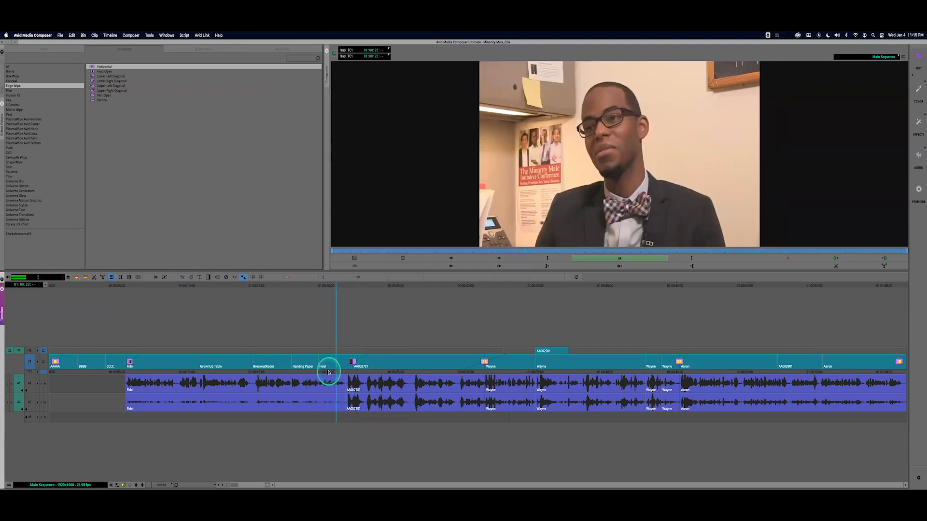
key(k)
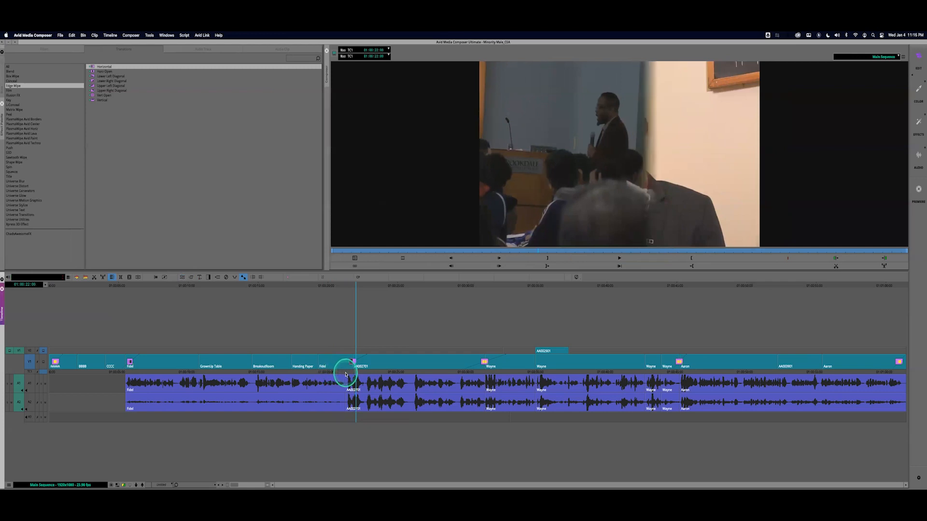
mouse_move(349, 374)
mouse_down()
mouse_move(353, 361)
mouse_move(352, 371)
mouse_move(333, 369)
mouse_up()
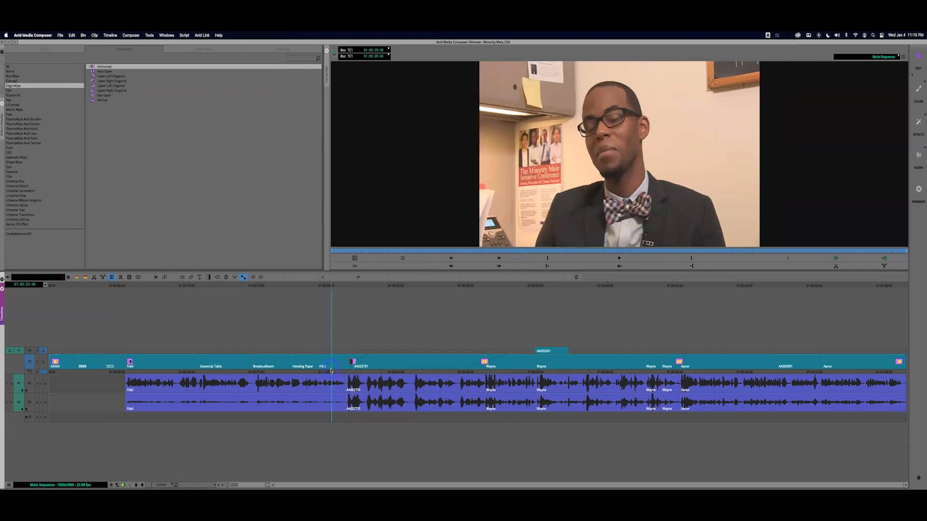
key(l)
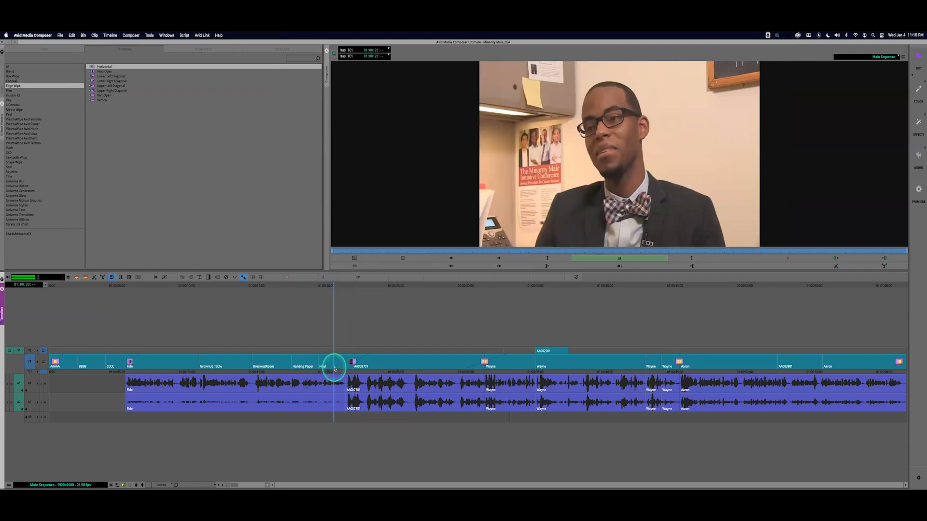
click(350, 363)
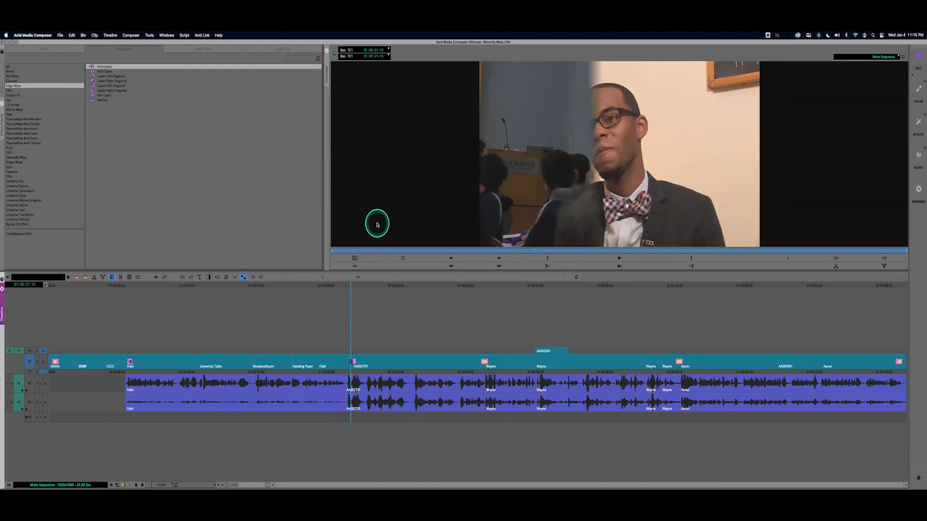
Restore the current workspace to its default layout
click(162, 36)
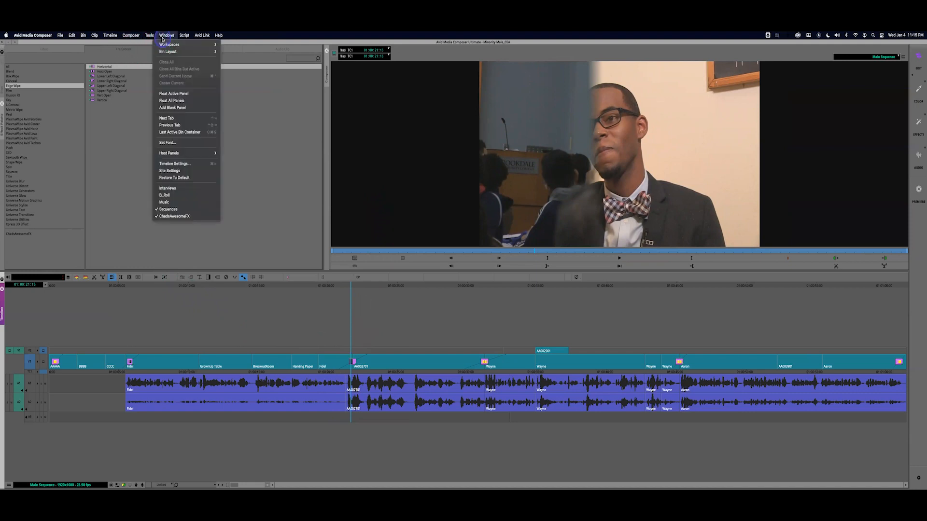
mouse_move(169, 44)
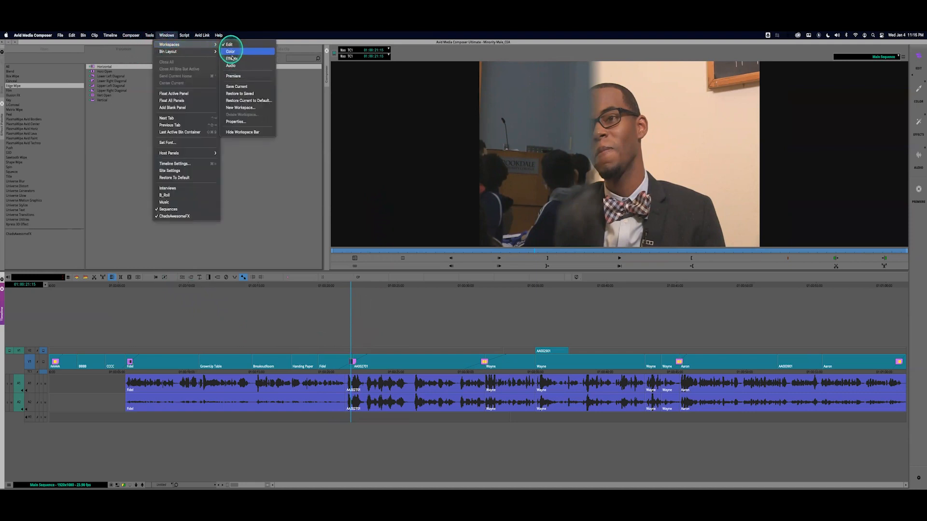
click(315, 150)
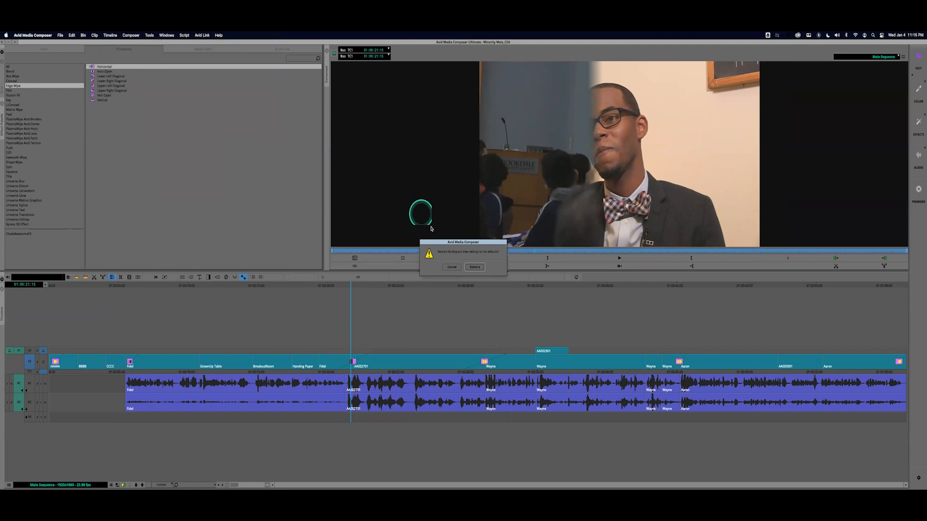
click(476, 266)
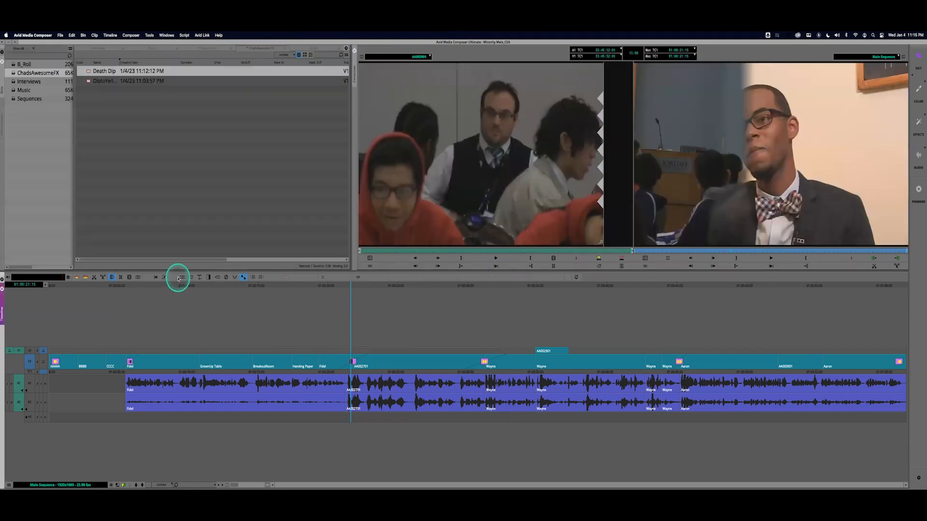
Turn on transition manipulation and remove the Horizontal wipe at the start of clip A4002701
click(165, 277)
click(351, 360)
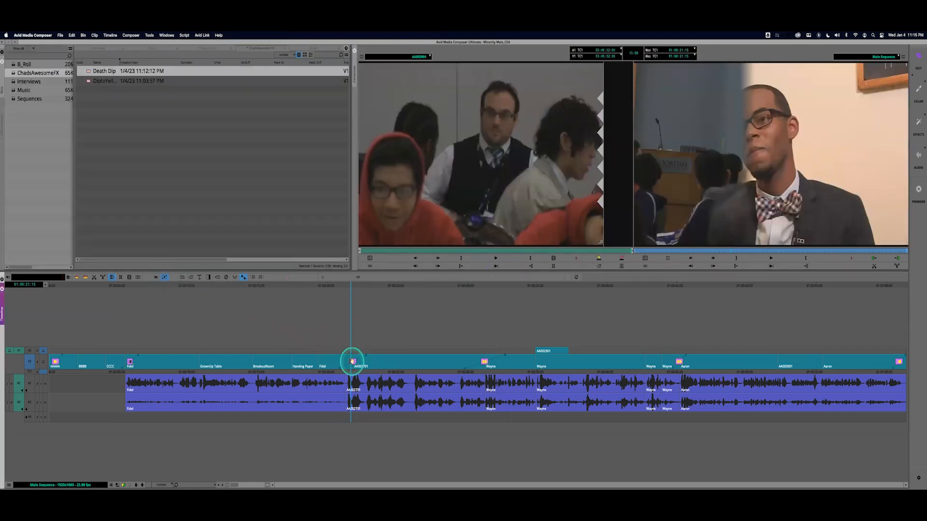
click(351, 361)
key(Delete)
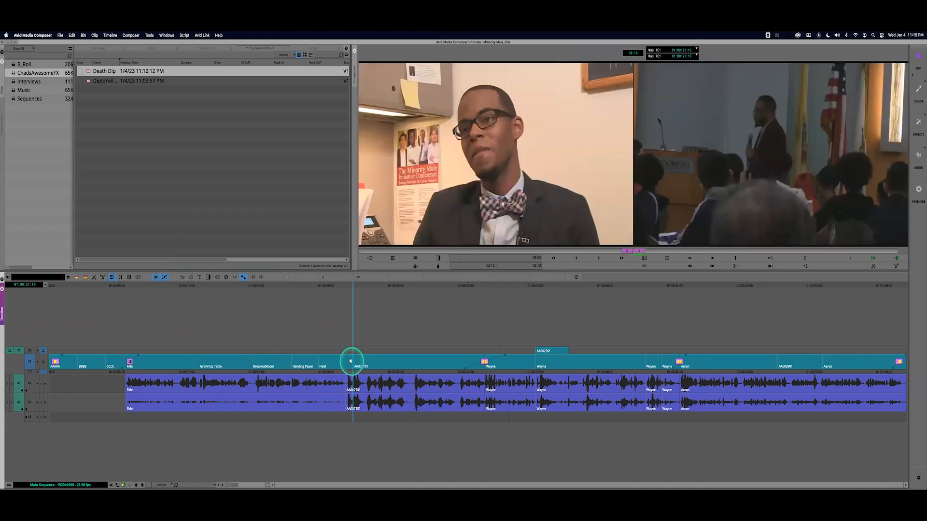
Apply the Puzzle transition from PlasmaWipe Avid Techno to the cut at clip A4002701 and play across it
click(2, 127)
click(45, 152)
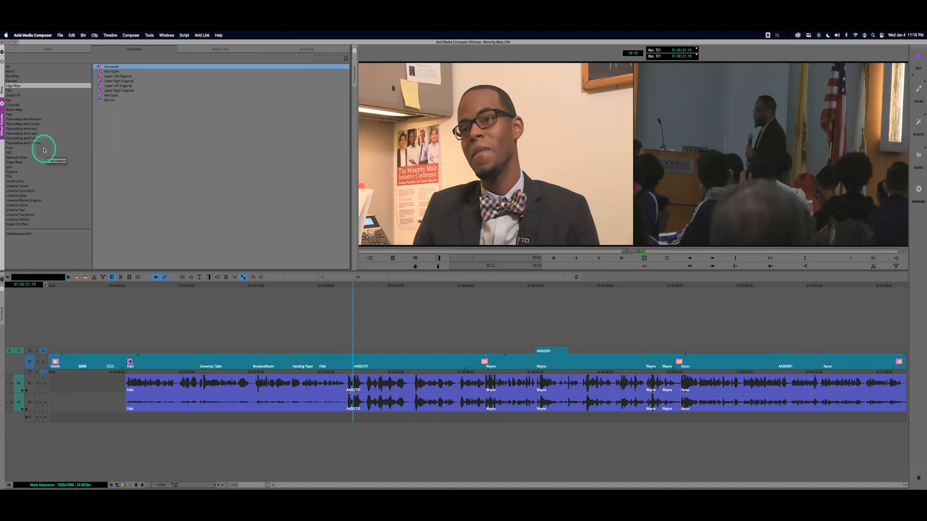
click(33, 143)
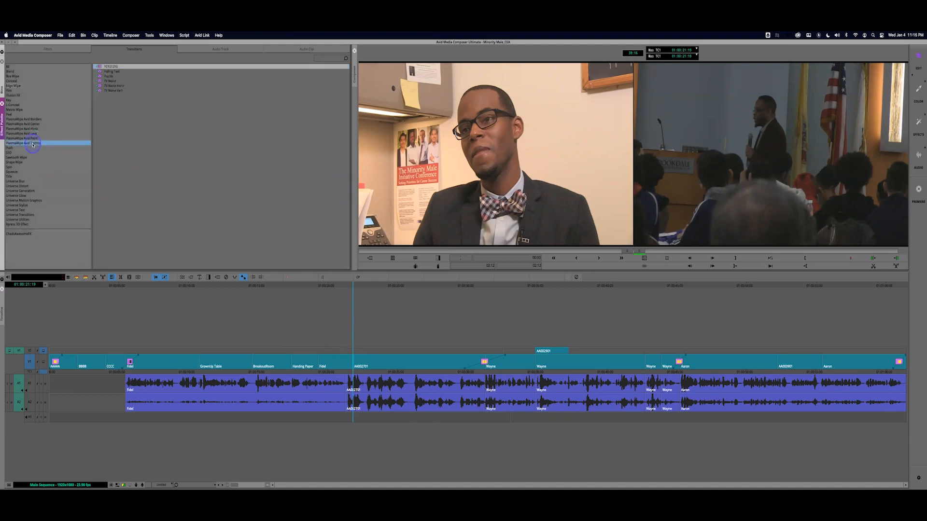
drag(108, 77, 329, 374)
click(328, 373)
key(space)
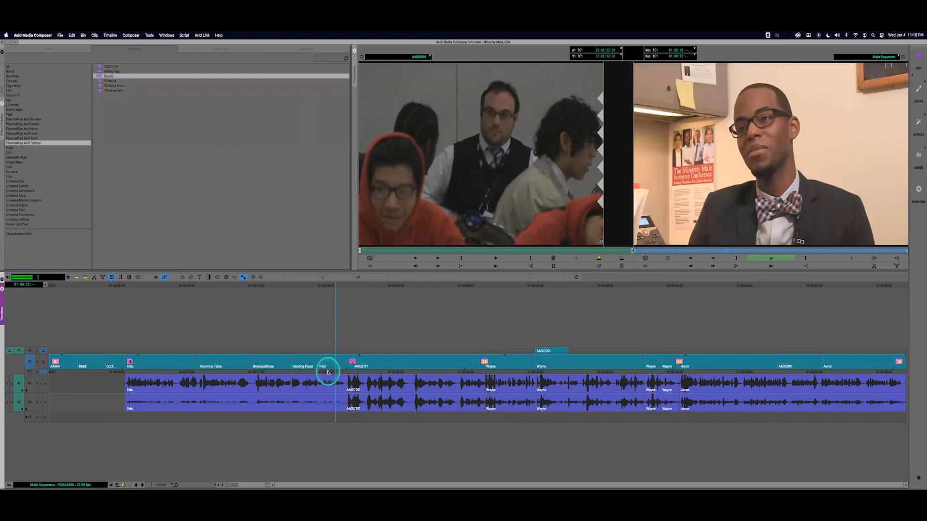
Select the Puzzle transition at the start of clip A4002701 and remove it
click(349, 369)
click(352, 362)
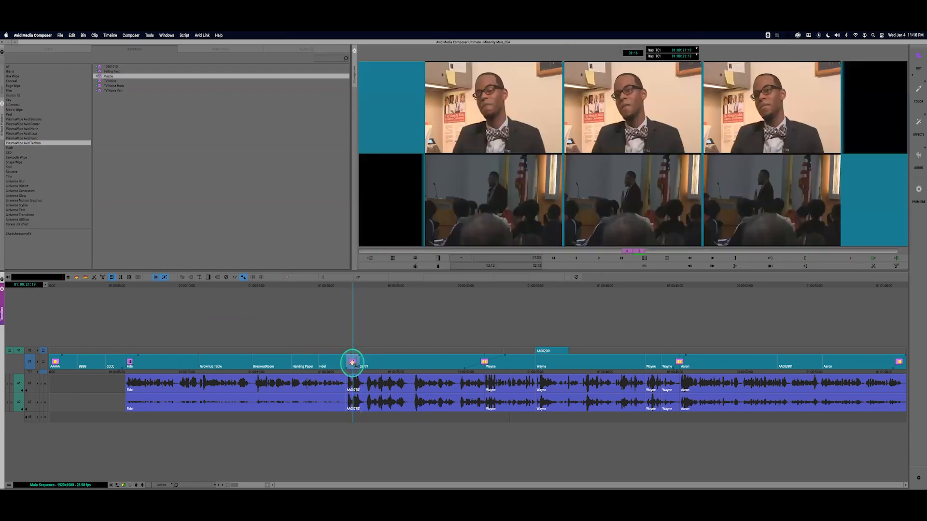
key(Delete)
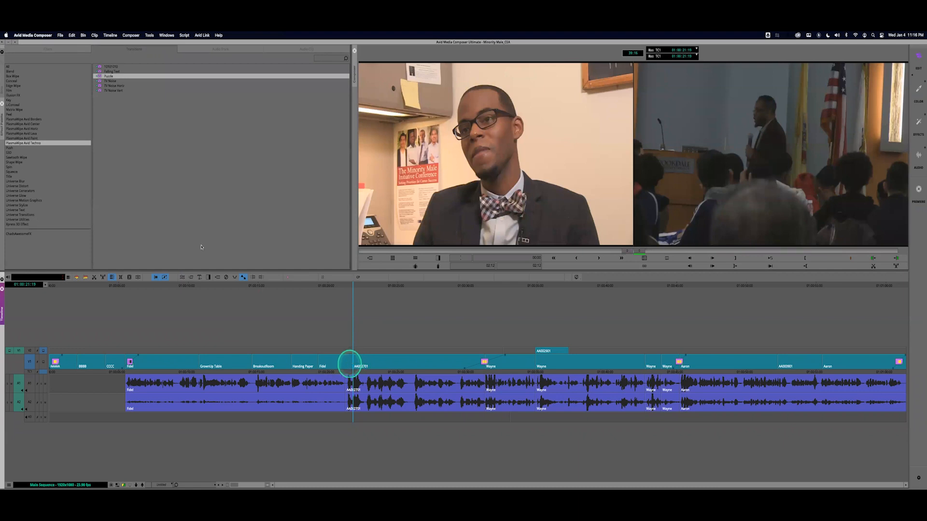
Apply the Circle shape wipe to the cut at the start of clip A4002701 and park inside it
click(16, 162)
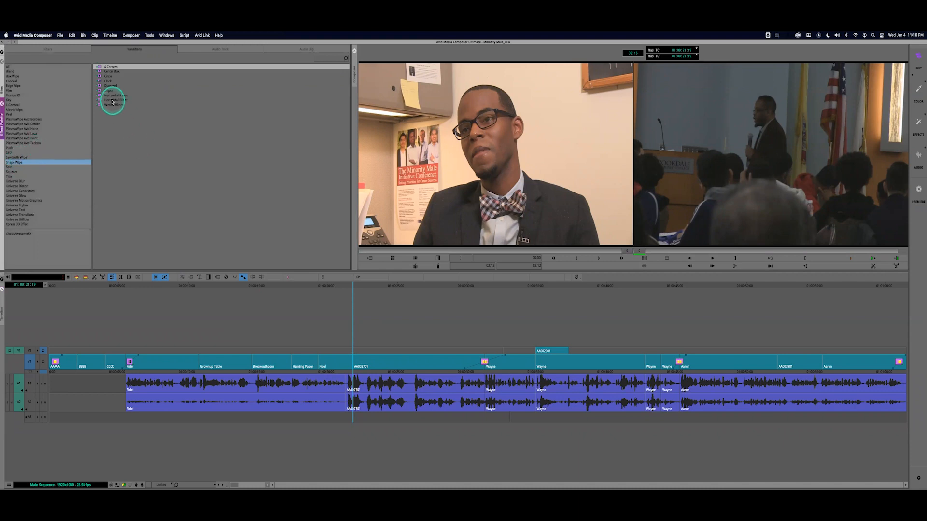
click(100, 77)
drag(100, 77, 373, 380)
click(353, 366)
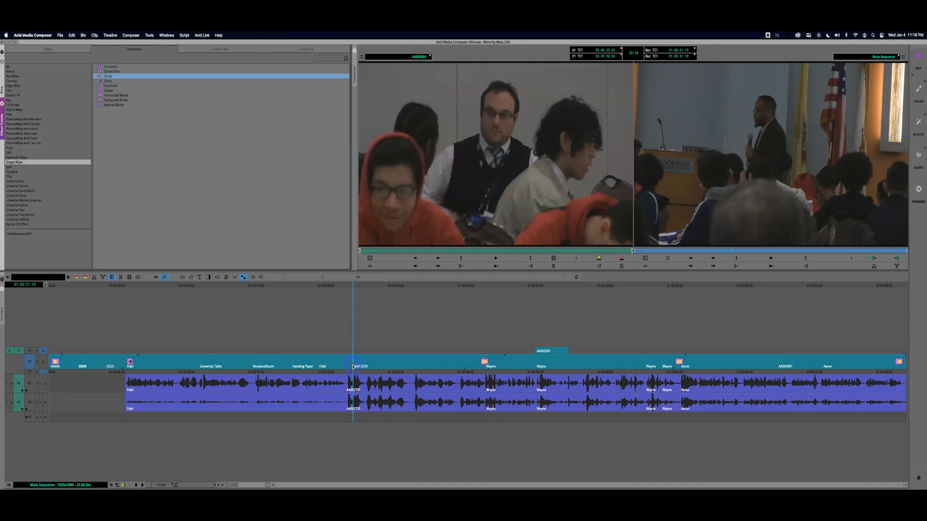
click(353, 364)
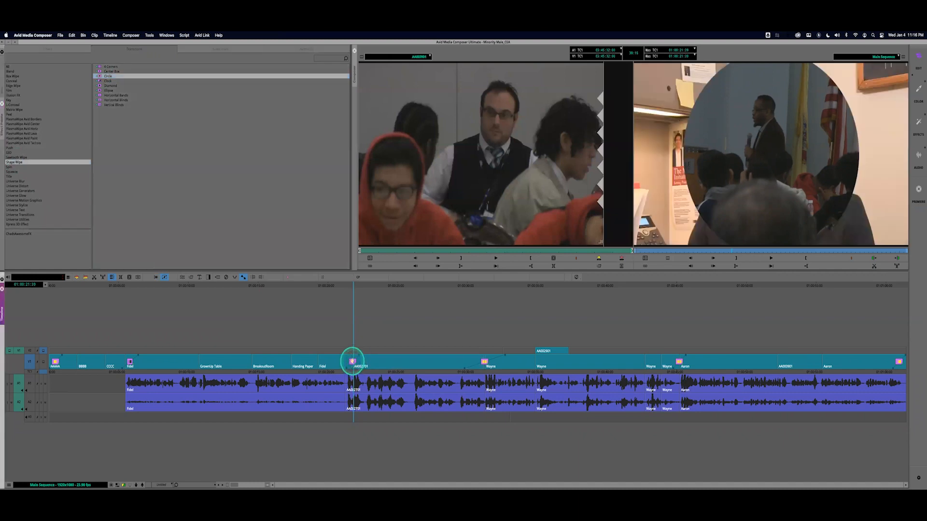
Play the sequence repeatedly across the Circle wipe to review how it moves between the two shots
click(331, 370)
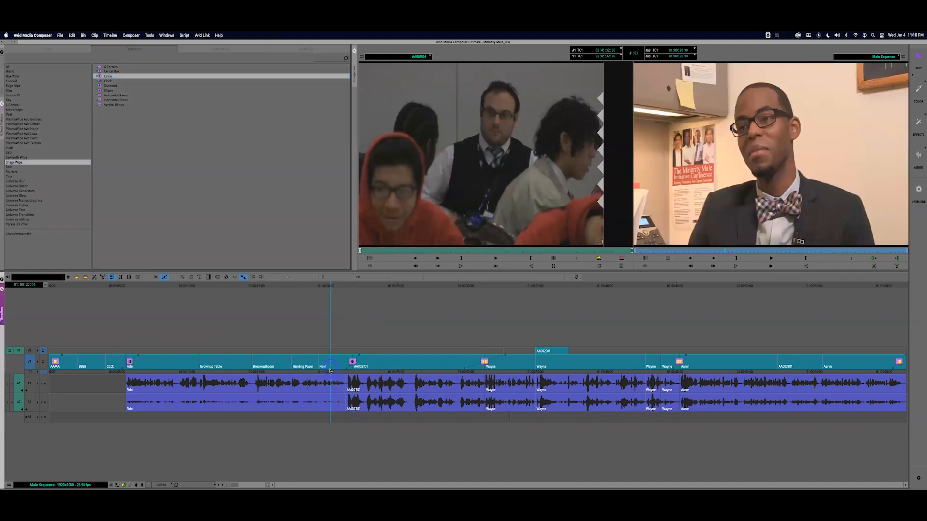
key(space)
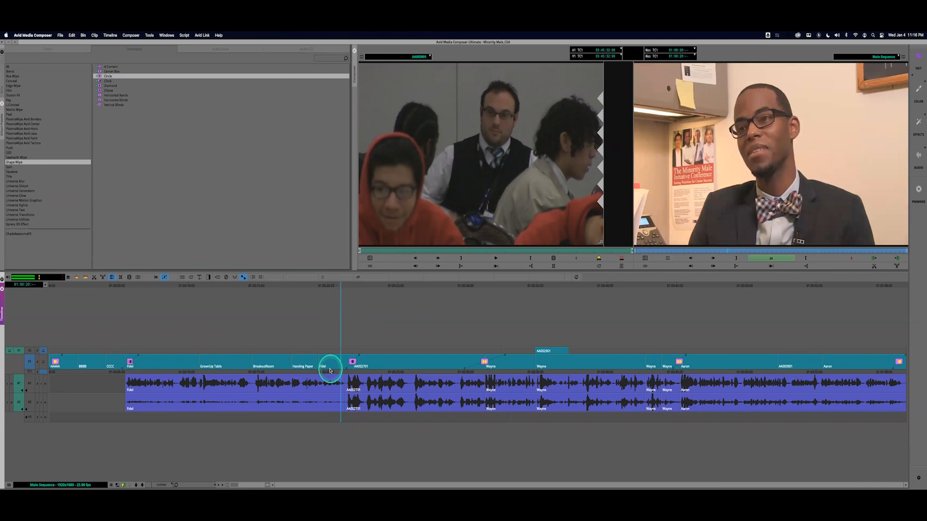
key(space)
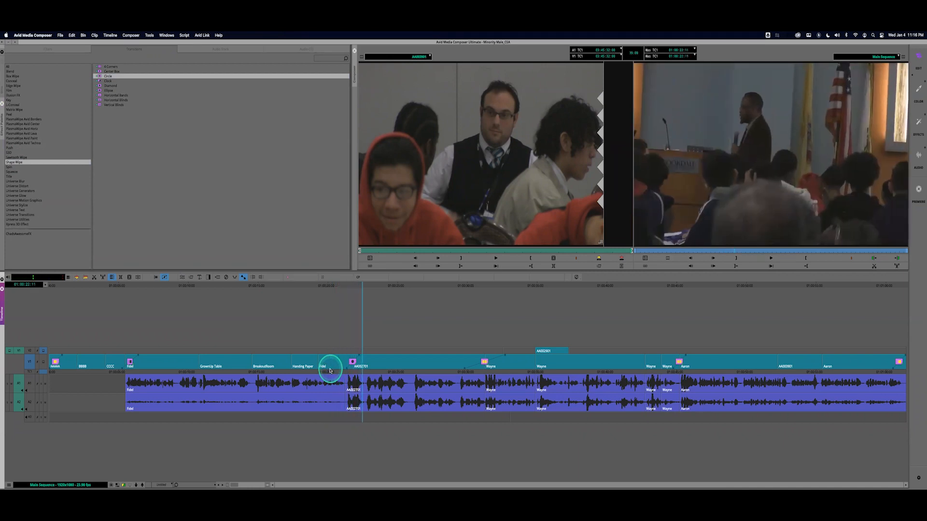
click(330, 371)
key(space)
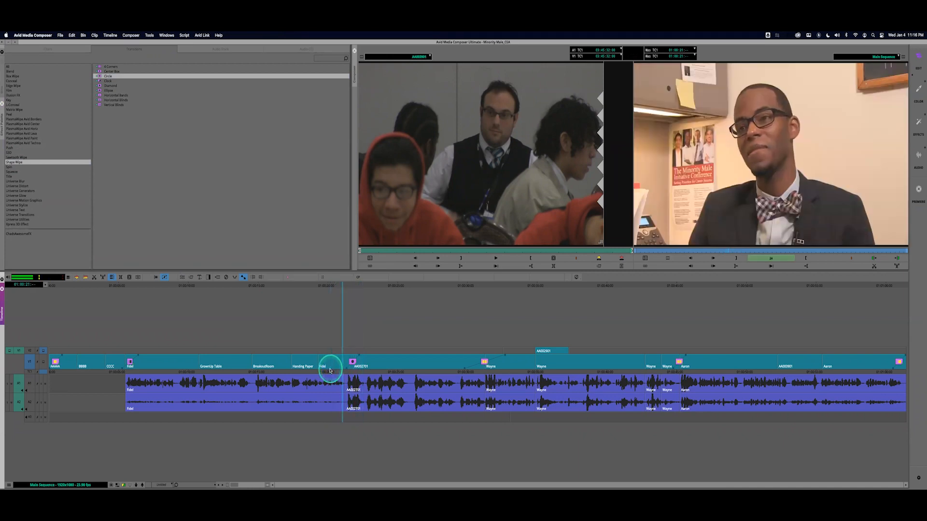
key(space)
drag(353, 371, 335, 371)
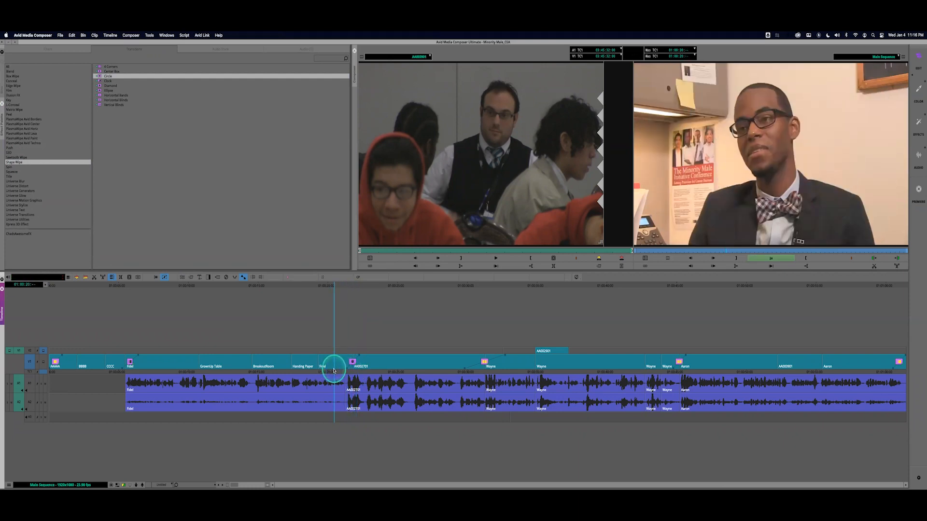
key(space)
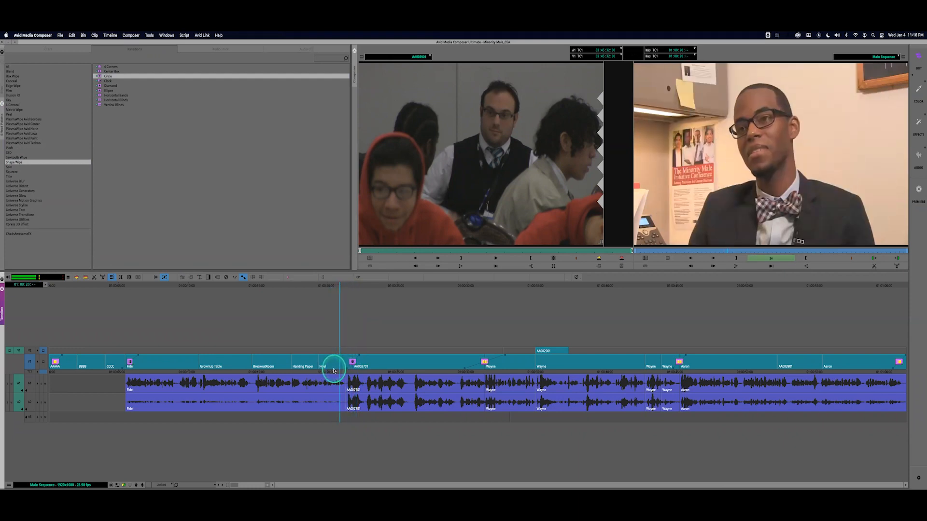
Open the Circle wipe at clip A4002701 in the Effect Editor, then narrow the editor window and move it clear of the effects list
click(349, 374)
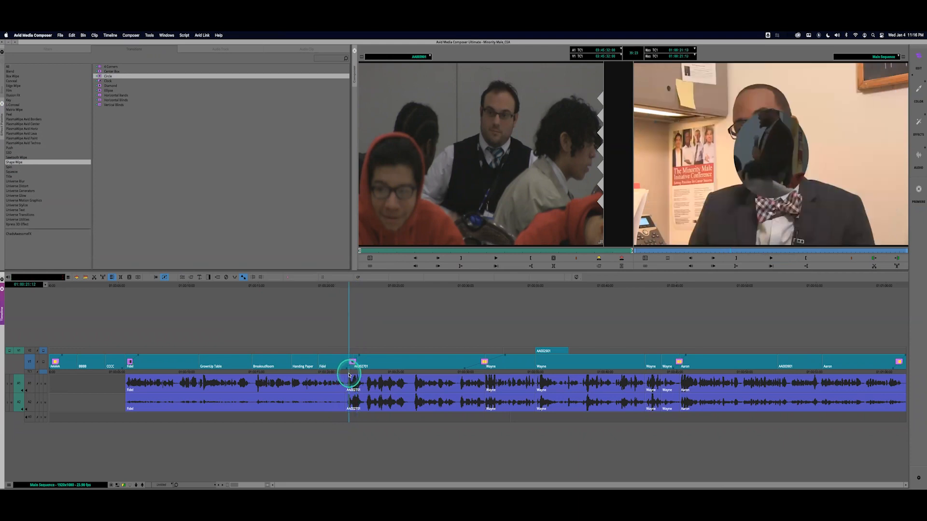
click(182, 277)
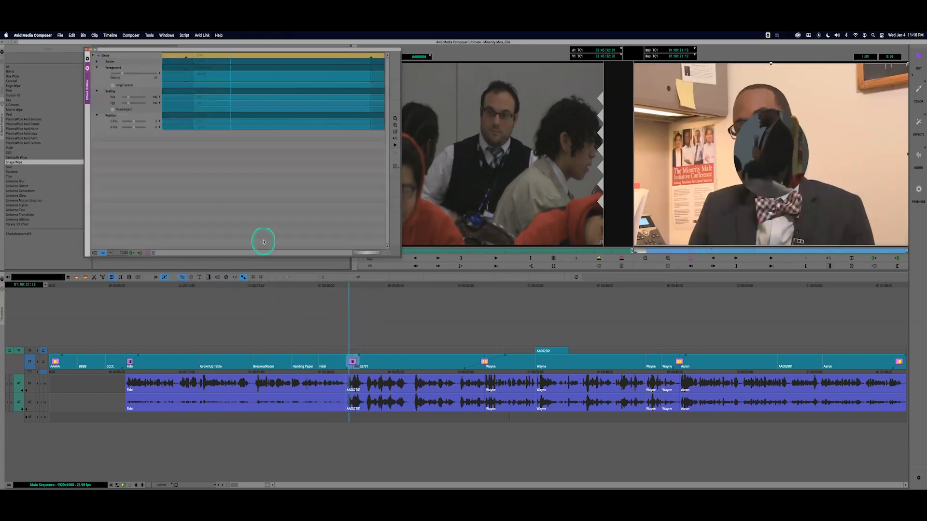
click(404, 218)
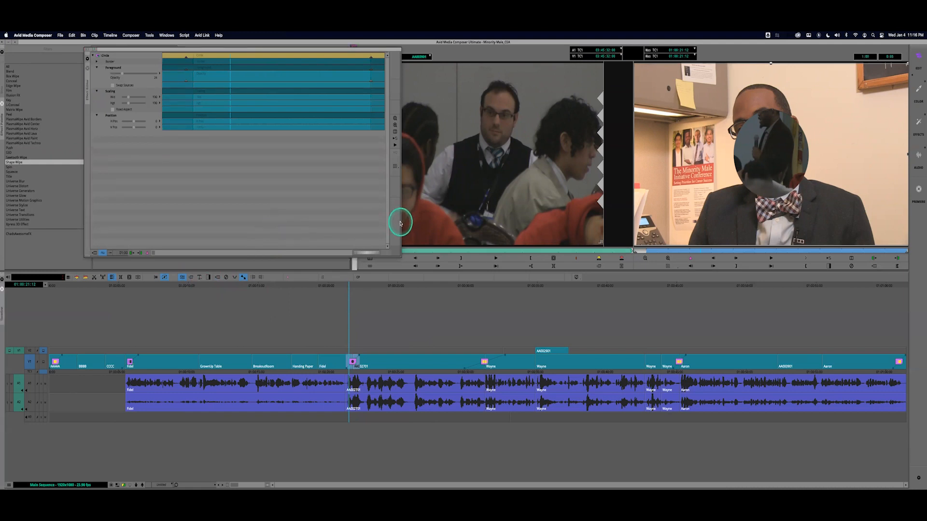
drag(401, 222, 184, 223)
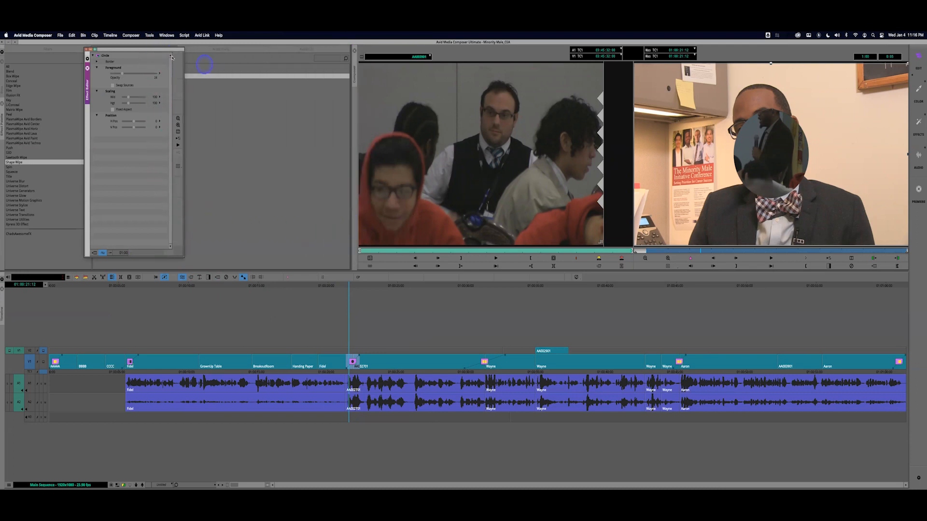
drag(165, 52, 363, 80)
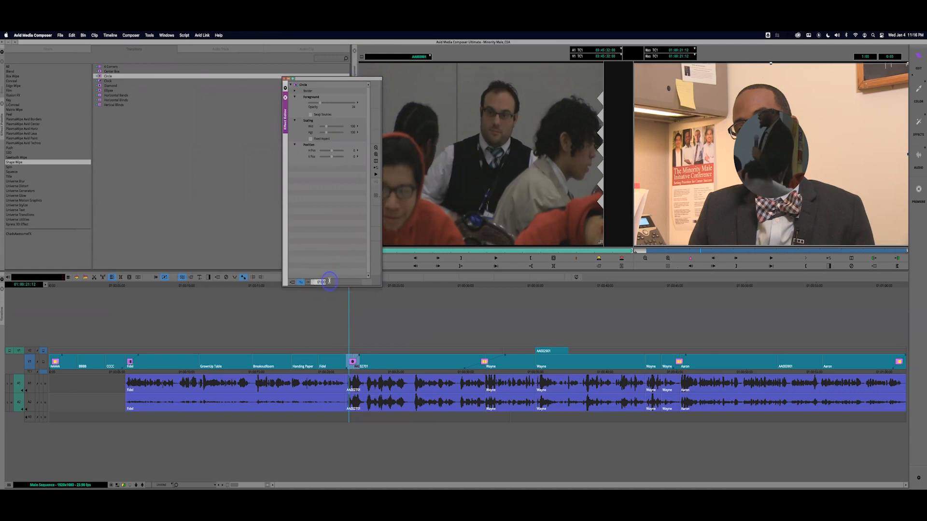
Lengthen the Circle wipe to 3 seconds and scrub through it from start to end
key(Return)
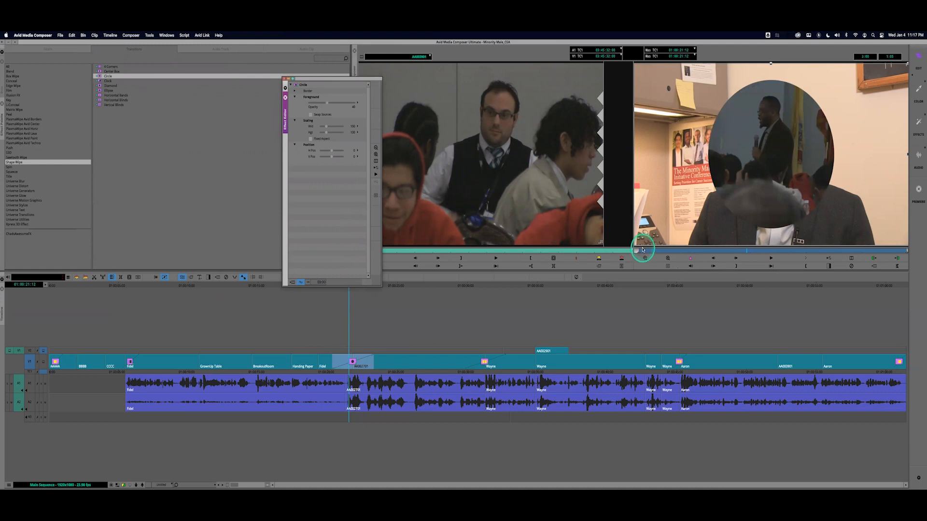
click(637, 251)
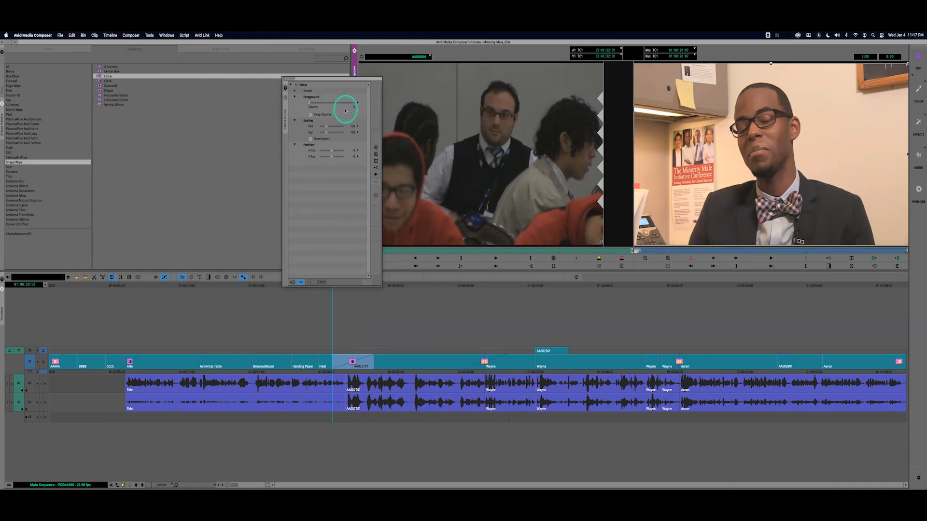
drag(639, 252, 909, 258)
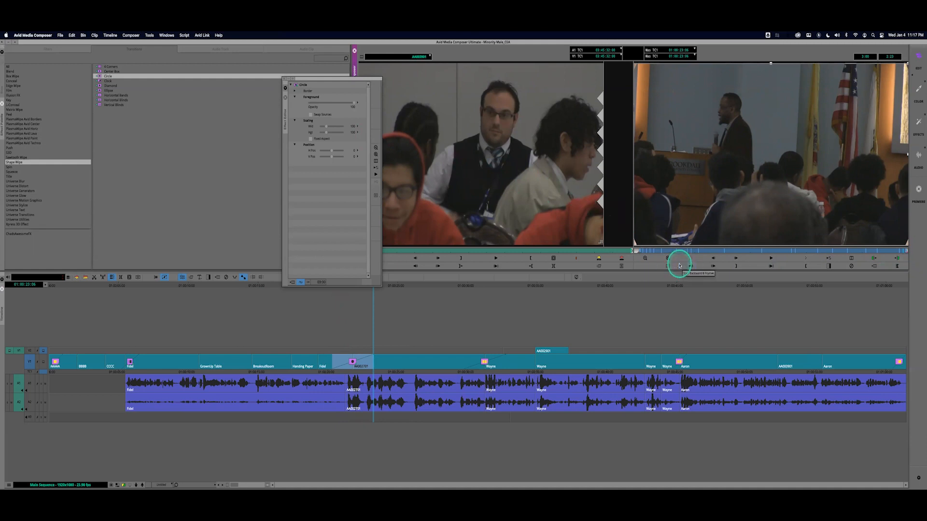
click(657, 252)
drag(656, 255, 703, 256)
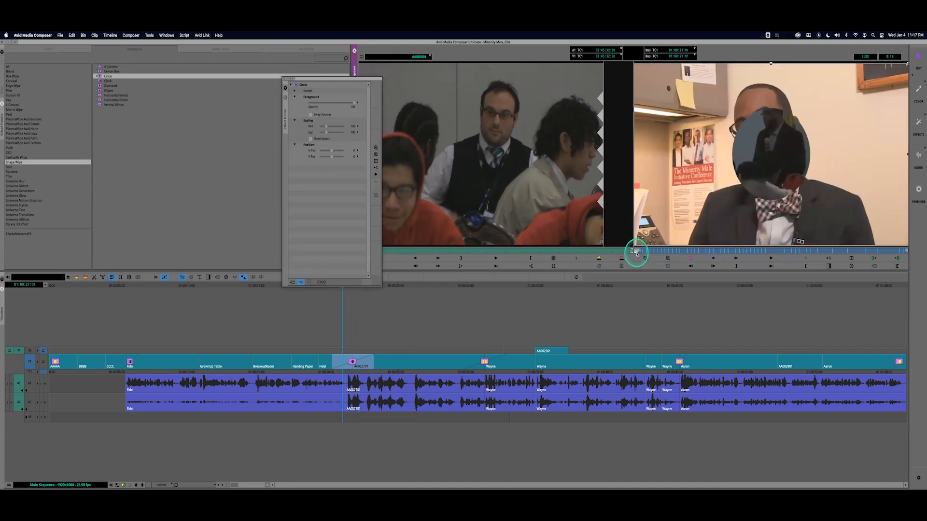
Raise the foreground level on the wipe's first keyframe so it opens as a small circle, and scrub across the transition in the timeline
click(638, 252)
click(316, 118)
click(310, 104)
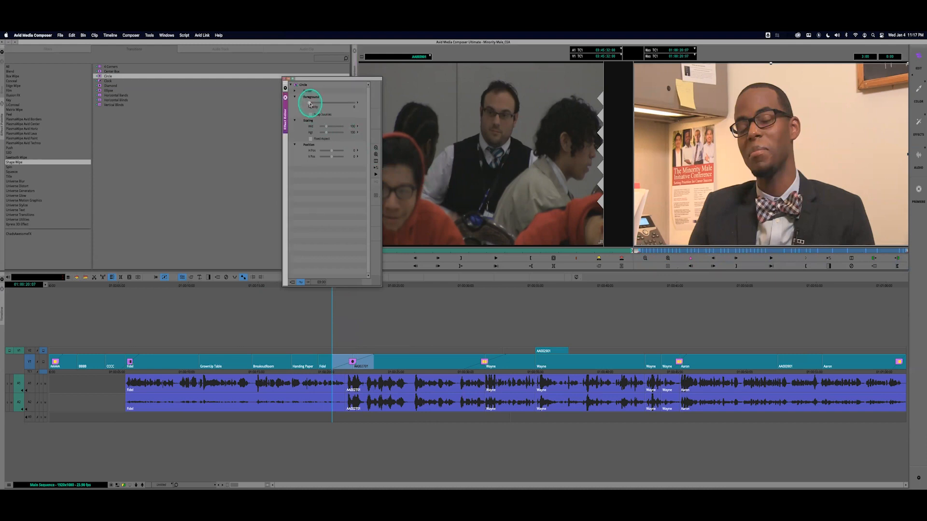
key(Return)
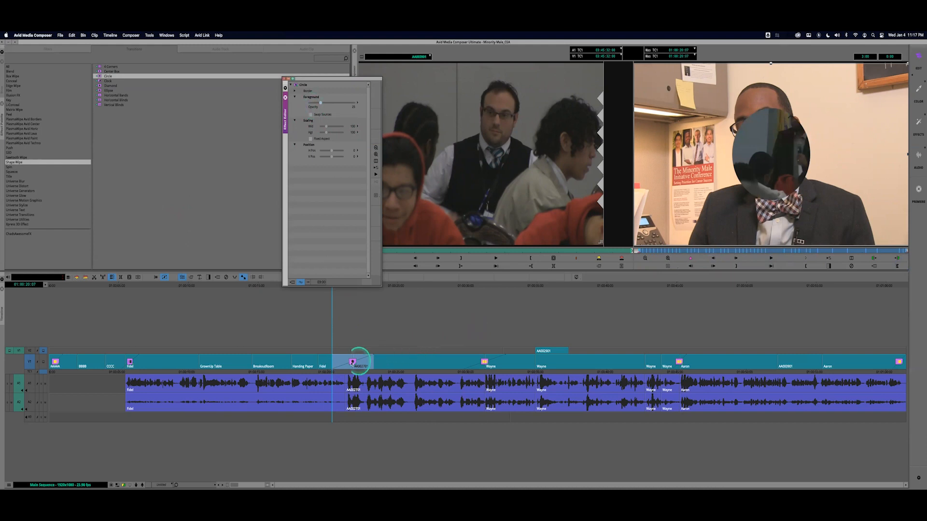
click(314, 372)
drag(314, 372, 344, 372)
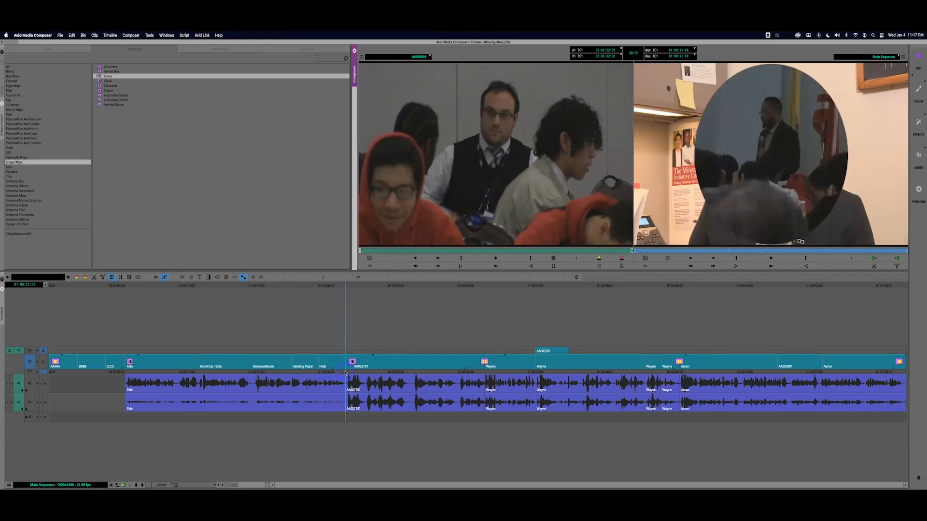
Add a keyframe at 01:00:22:19 in the Circle wipe and lower its foreground level to match the small starting circle
click(183, 276)
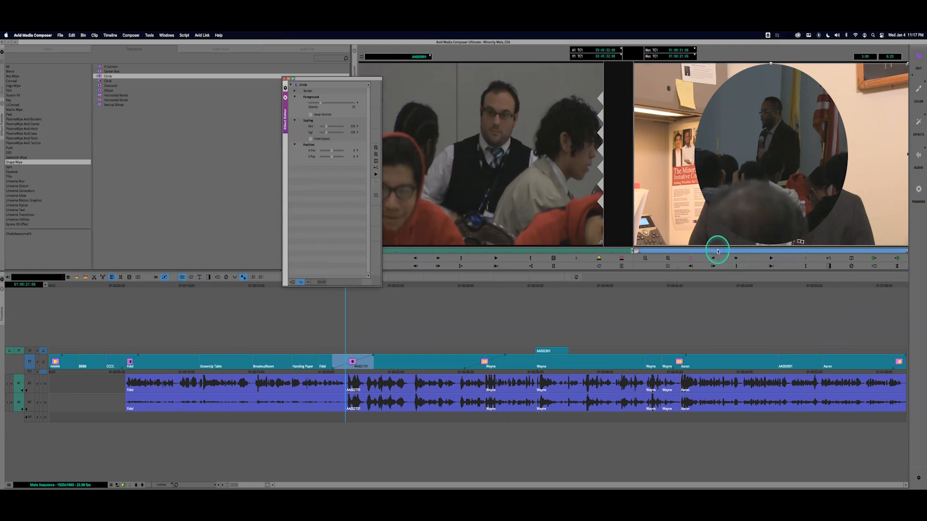
click(726, 253)
drag(726, 252, 862, 256)
click(686, 260)
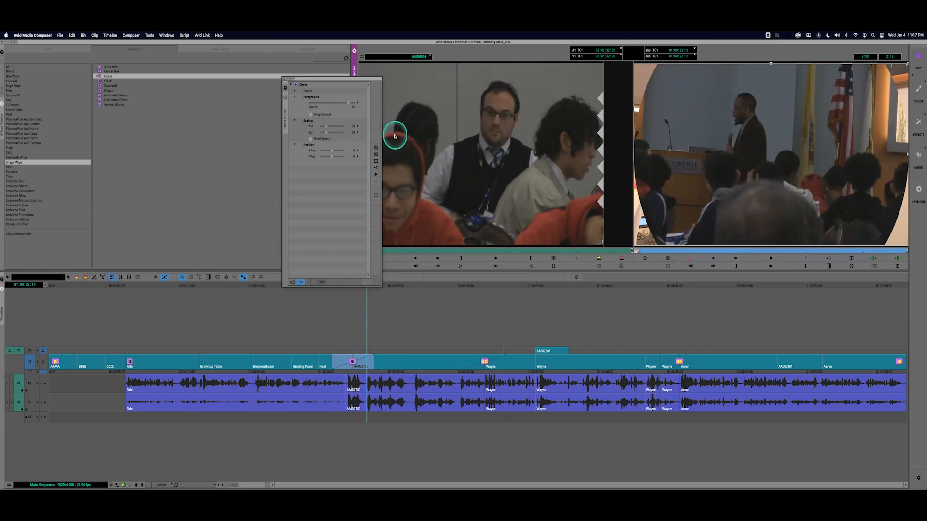
click(349, 105)
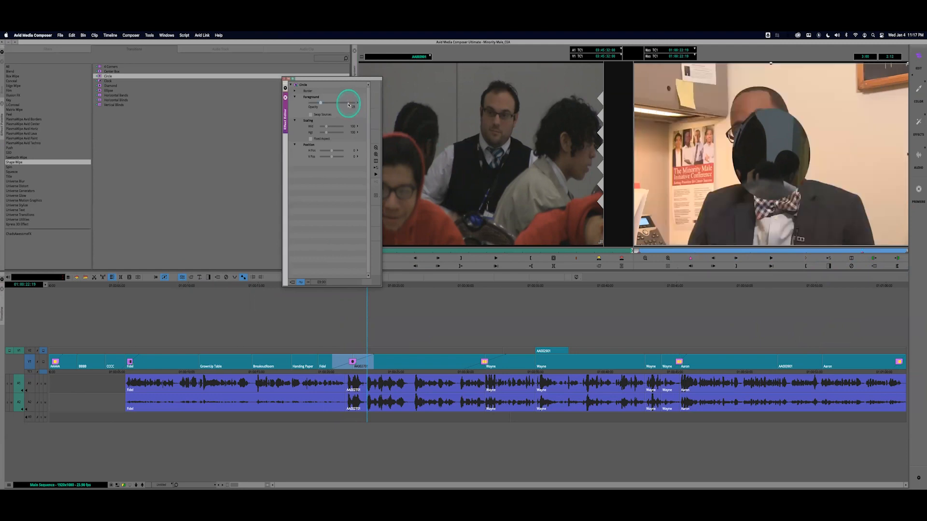
Shift the circle's horizontal position out of frame to the left on the first keyframe and play the transition
click(639, 252)
mouse_move(641, 253)
mouse_down()
mouse_move(898, 252)
mouse_move(638, 240)
mouse_up()
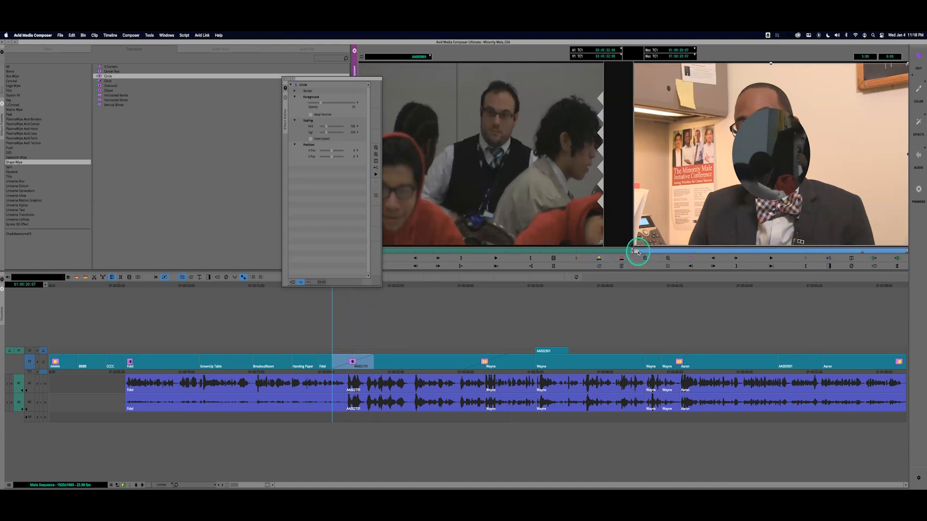
click(331, 152)
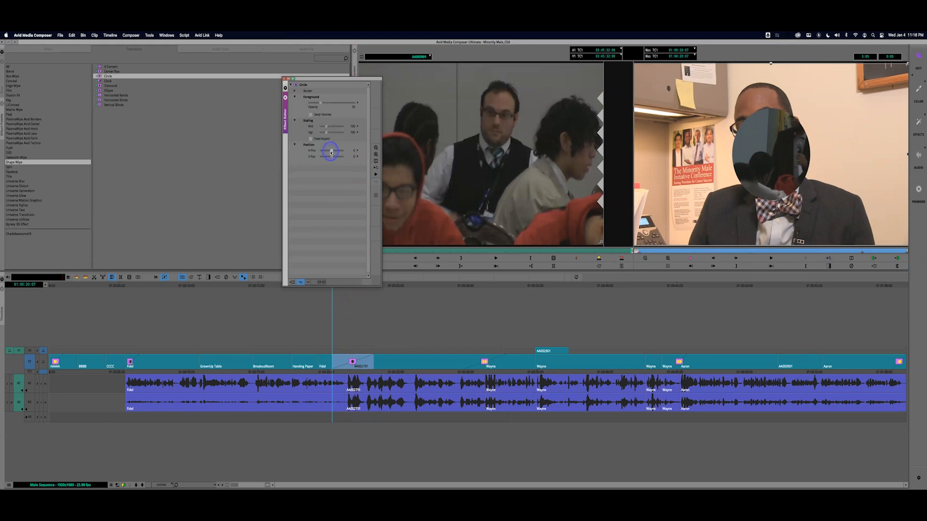
drag(330, 153, 324, 153)
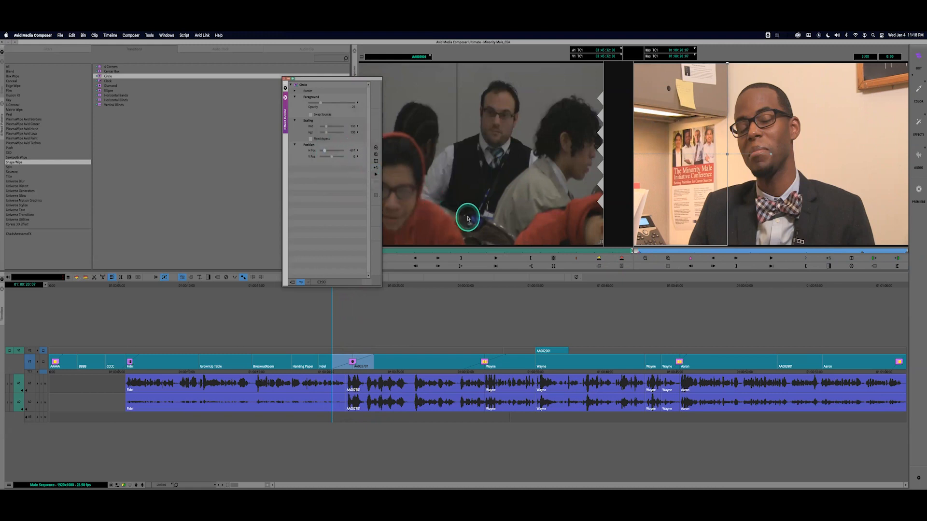
key(space)
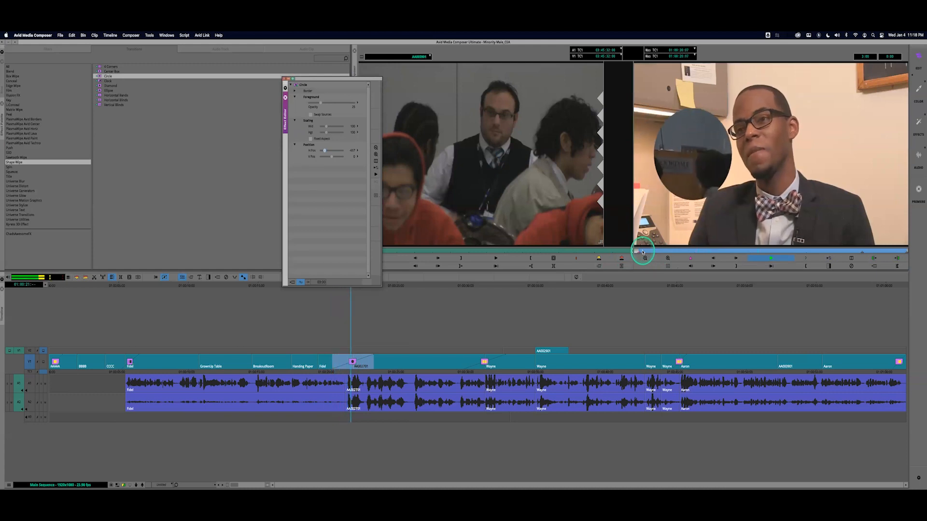
key(space)
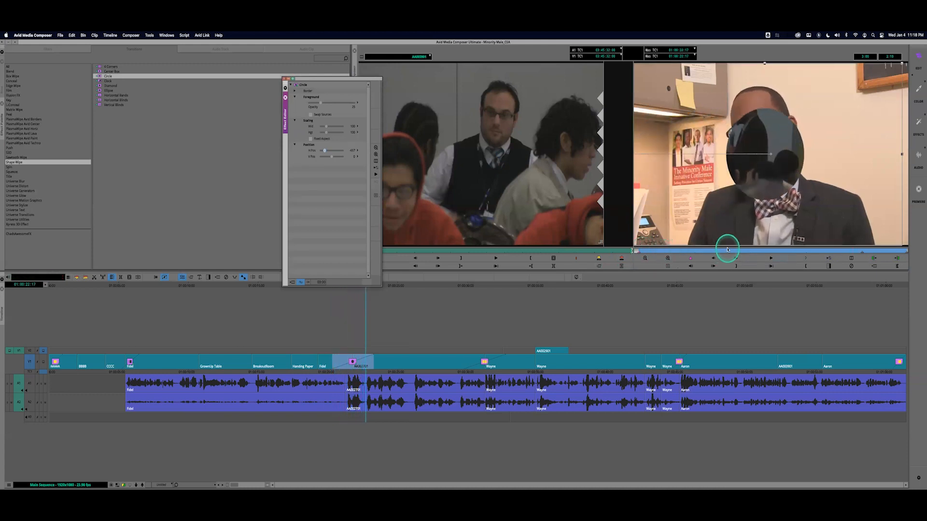
Add a keyframe at 01:00:20:22 and move the circle back in and up over the seated man's face
click(695, 251)
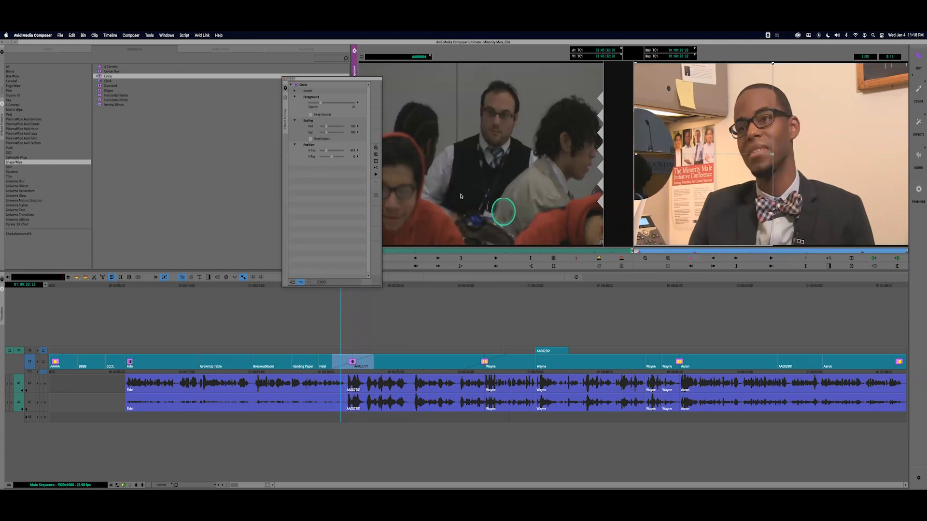
click(326, 152)
drag(326, 152, 332, 153)
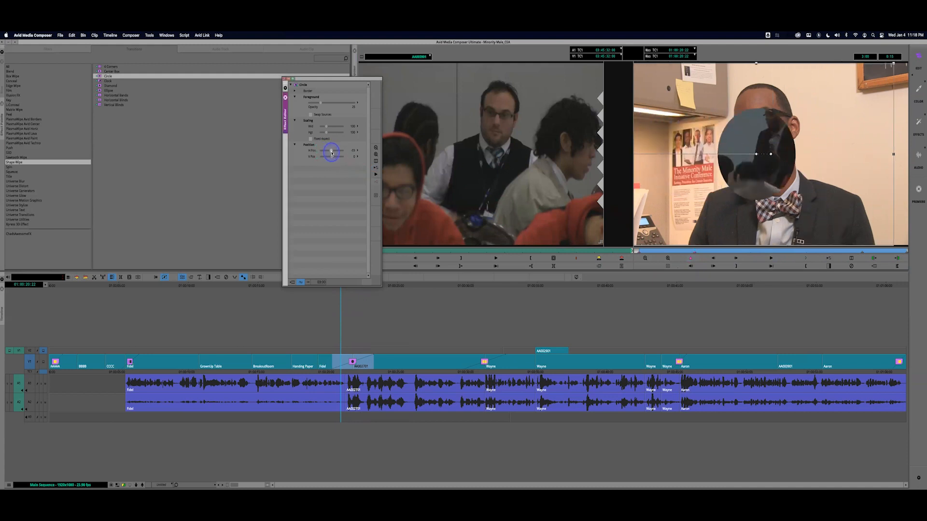
click(606, 172)
drag(753, 192, 780, 158)
Play the Circle wipe from its start to review the slide-in, and park on the 01:00:20:22 keyframe
drag(685, 248, 629, 246)
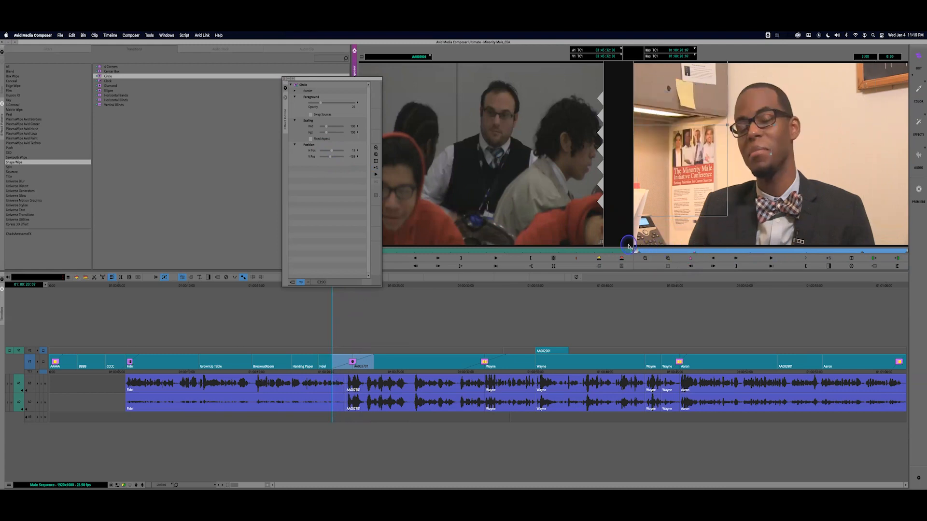
key(space)
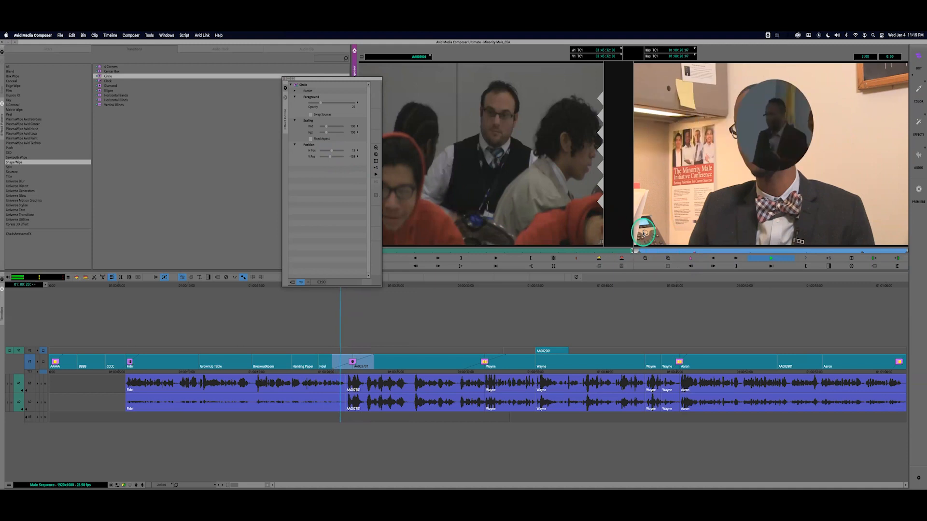
click(694, 251)
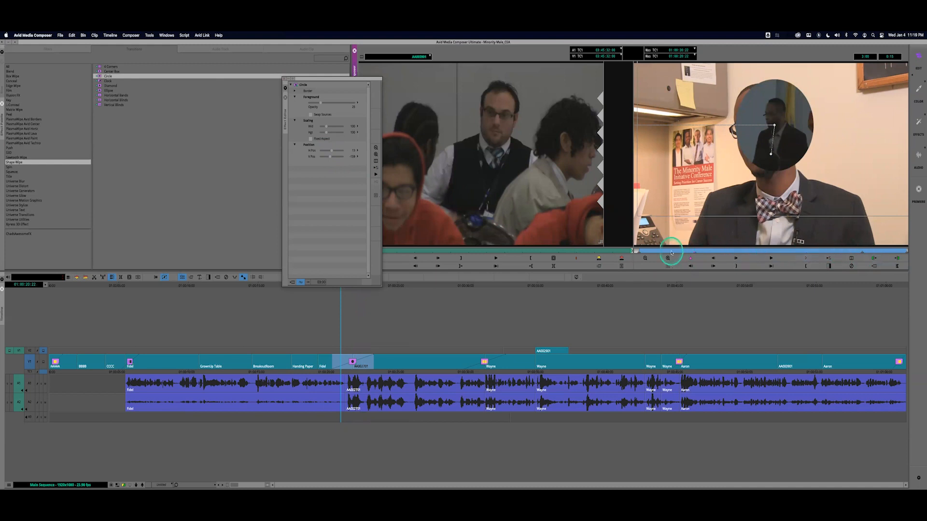
click(695, 253)
Nudge the circle slightly left on the 01:00:22:19 keyframe and play the wipe from its start
click(863, 252)
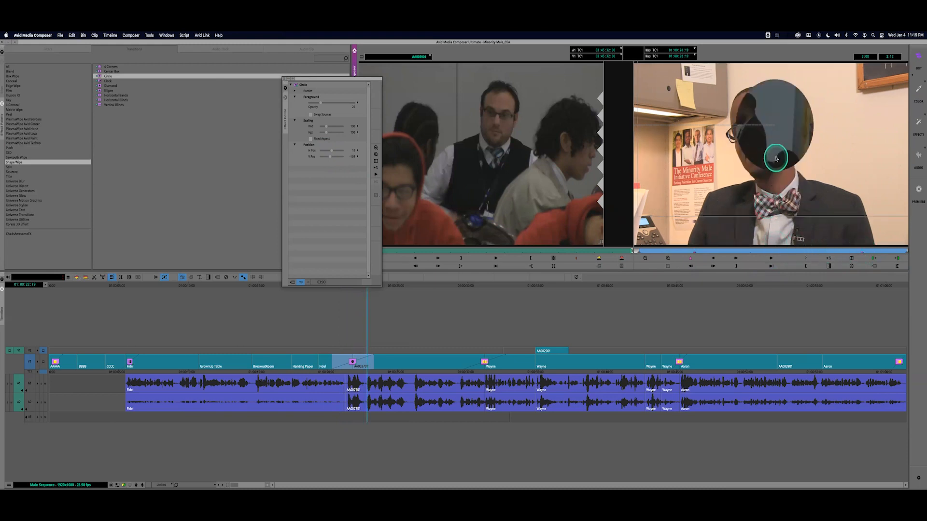
drag(779, 155, 758, 158)
drag(642, 251, 637, 252)
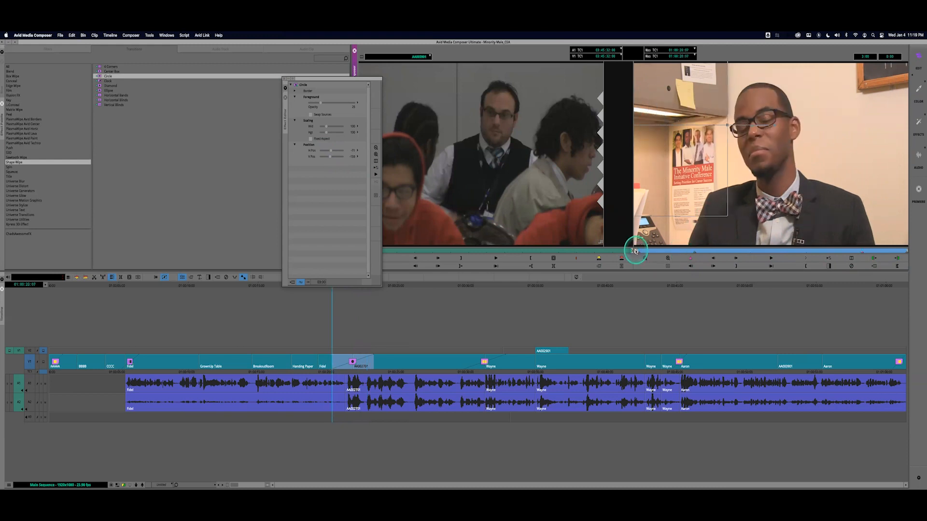
key(space)
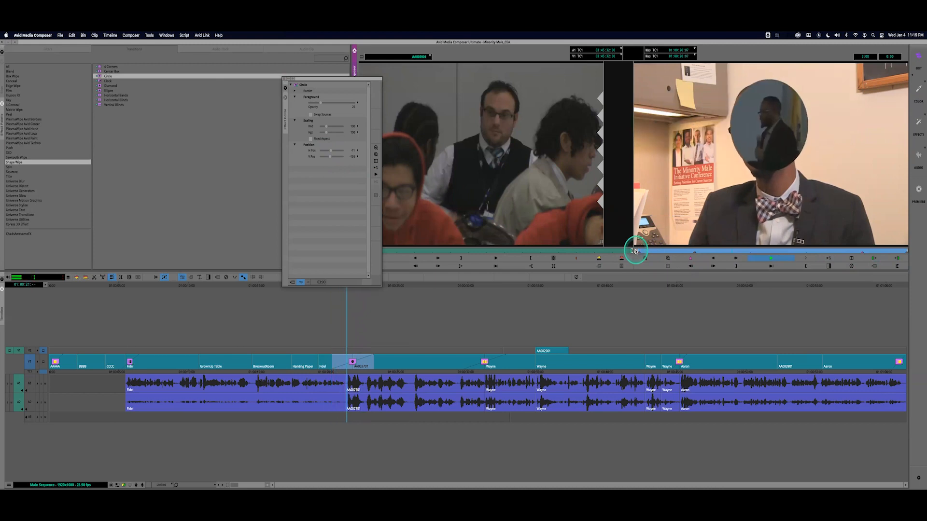
key(space)
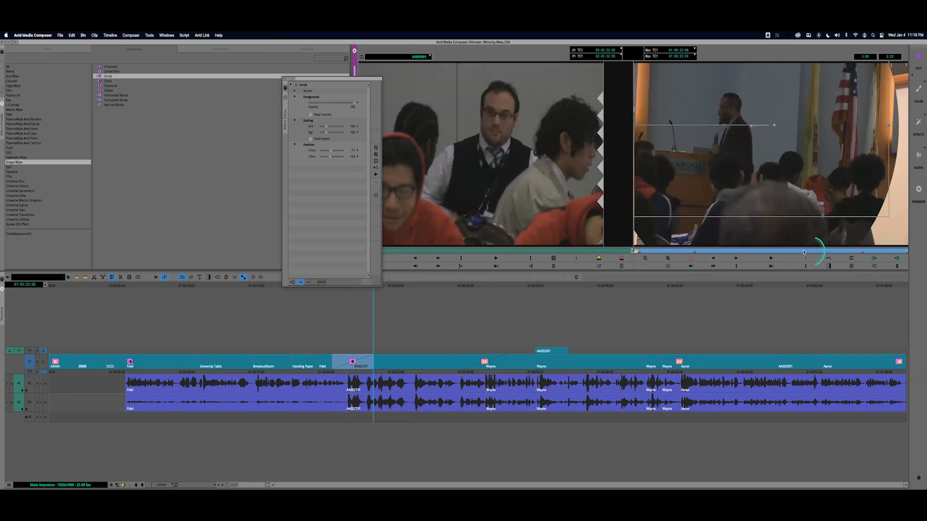
Add a keyframe on the wipe's last frame at 01:00:23:06 and reset its horizontal and vertical position to 0
click(688, 259)
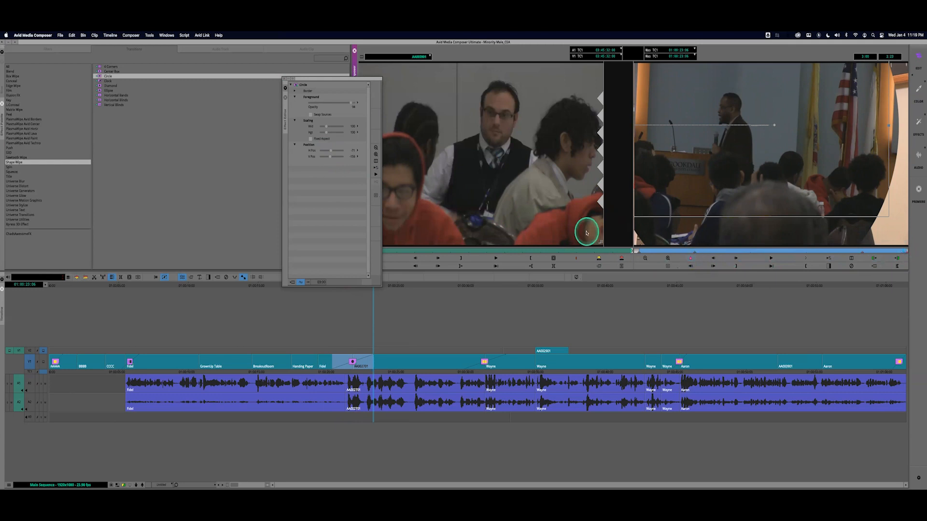
click(331, 153)
click(330, 153)
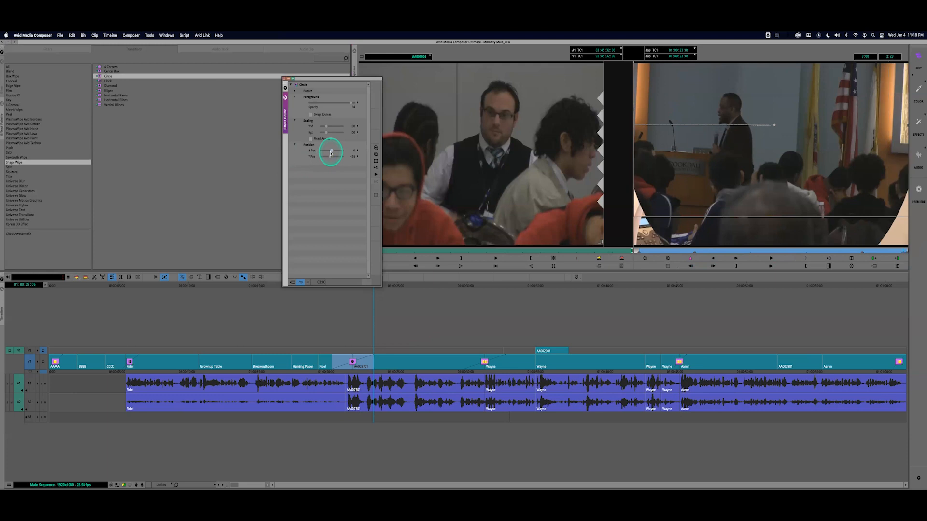
click(329, 158)
click(330, 158)
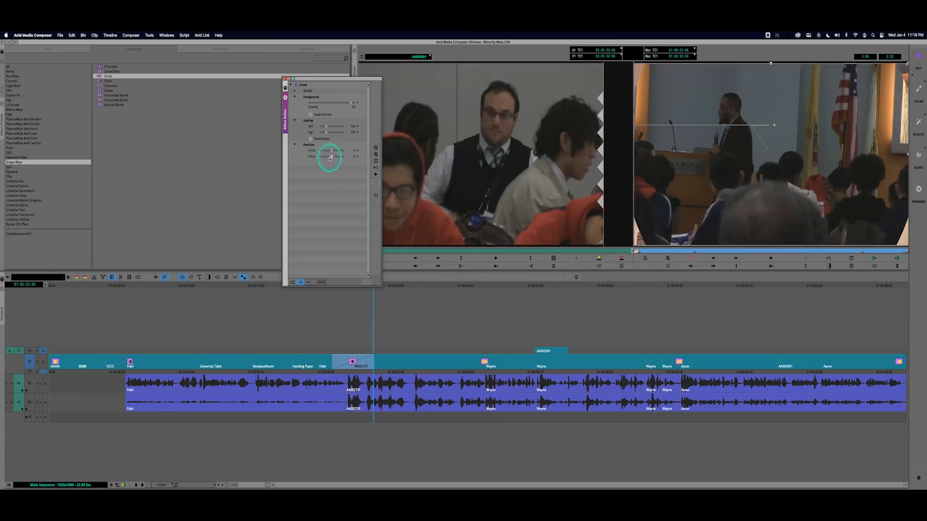
Scrub back to the start of the Circle wipe and play it to review the keyframed movement
click(905, 252)
drag(906, 252, 639, 253)
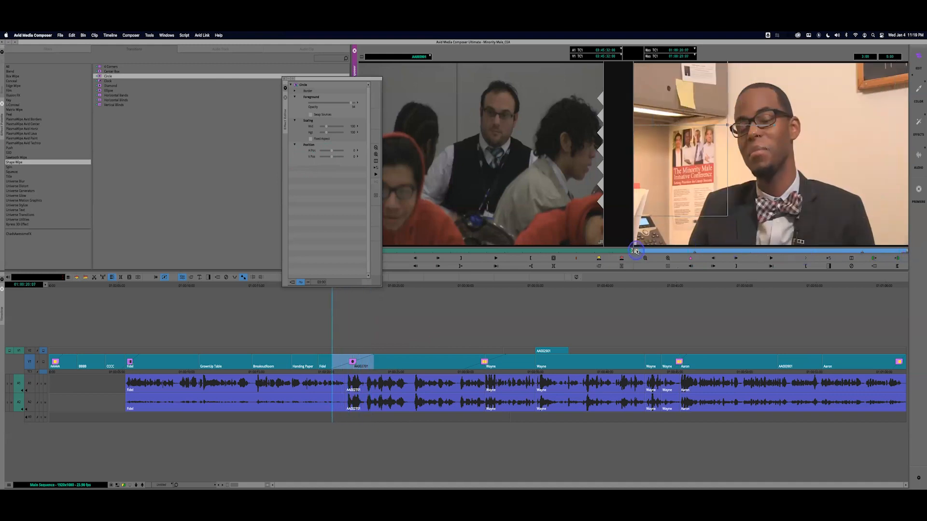
key(space)
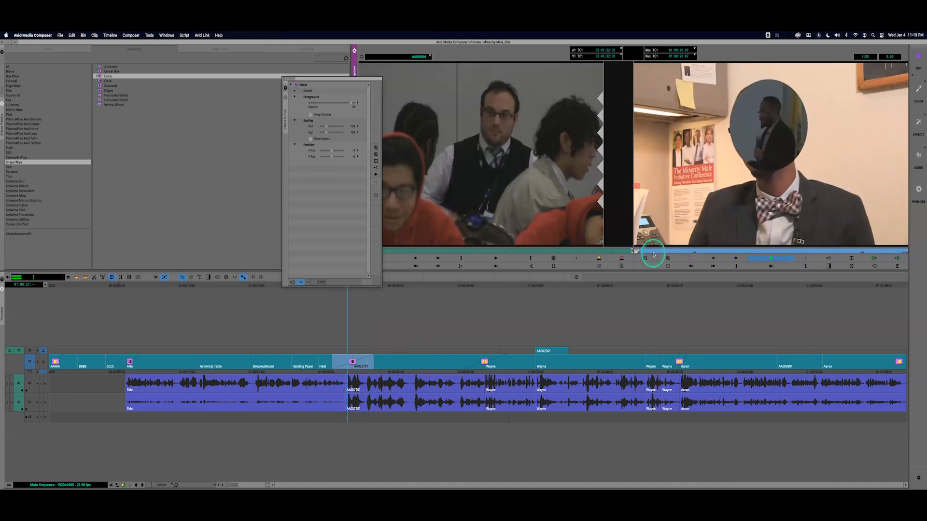
key(space)
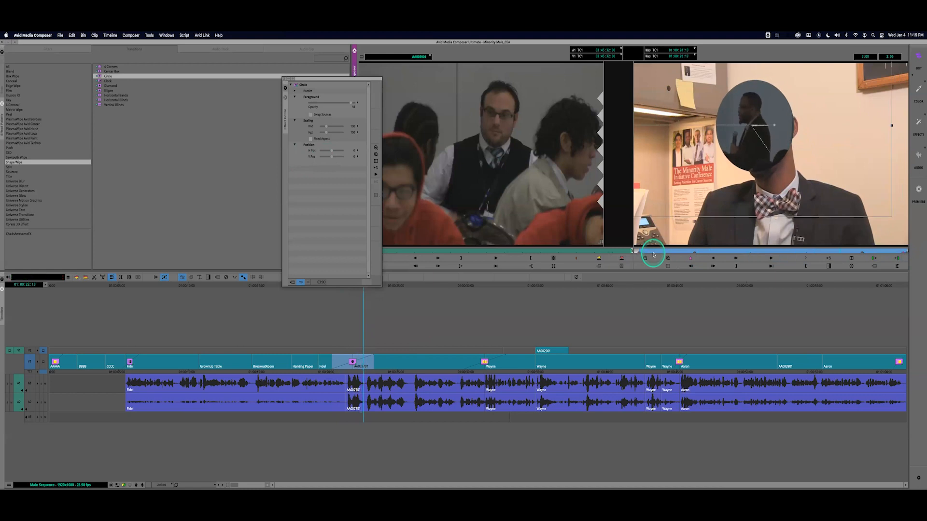
Add two keyframes to the Circle wipe, one at 01:00:21:21 and one at 01:00:22:01
click(809, 251)
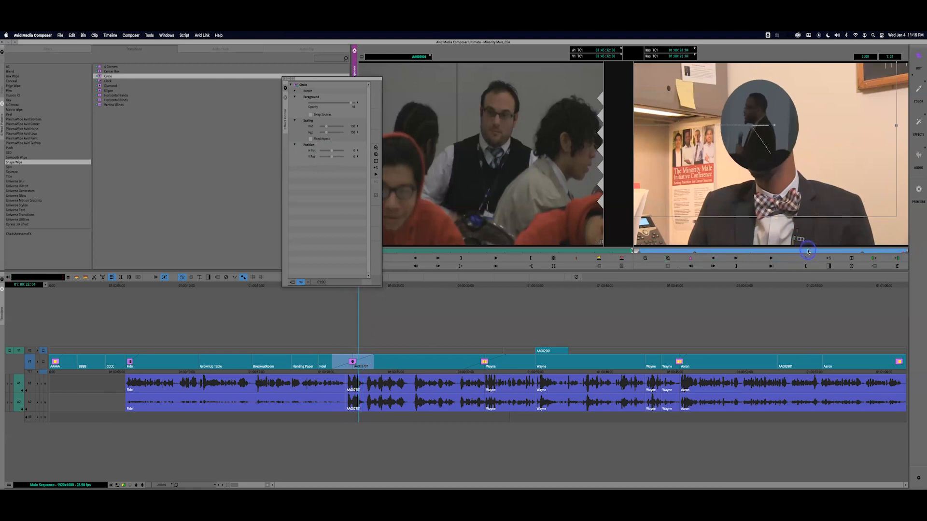
drag(808, 252, 782, 251)
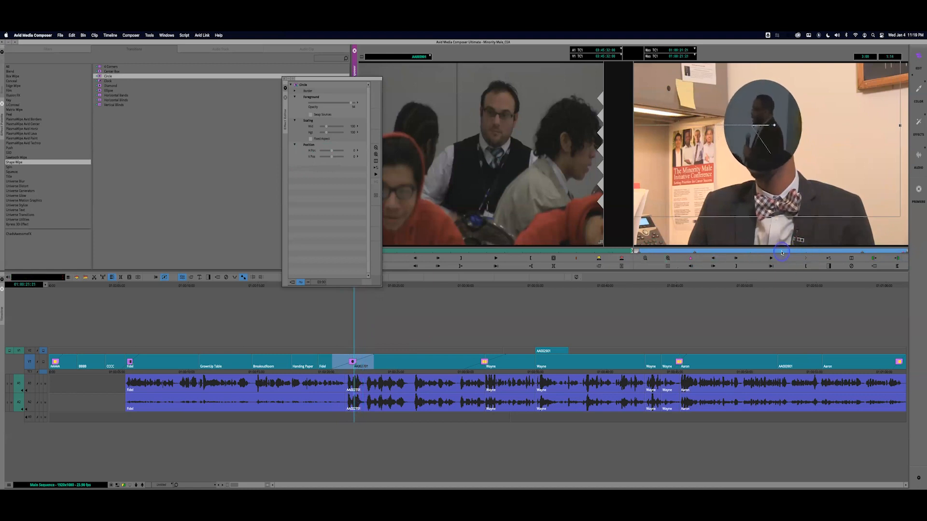
click(689, 258)
key(Right)
key(Right)
key(Right)
key(Right)
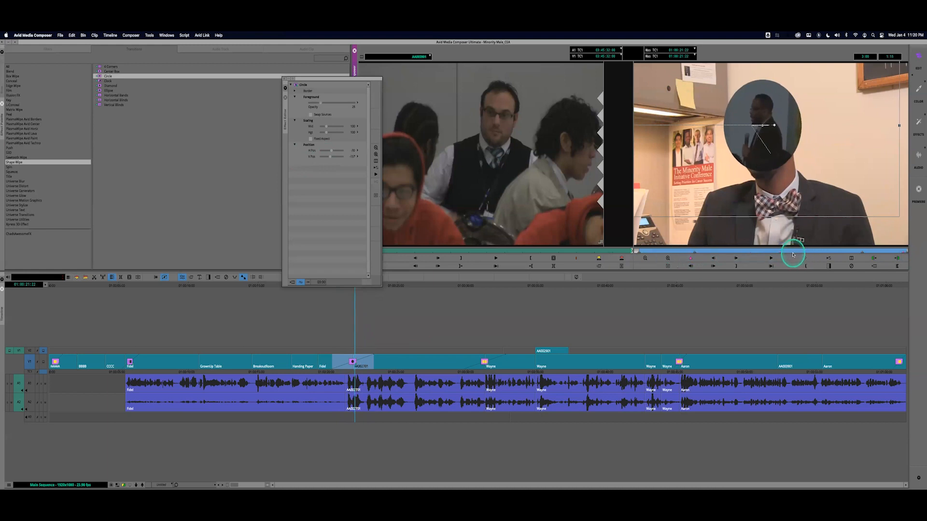
click(692, 258)
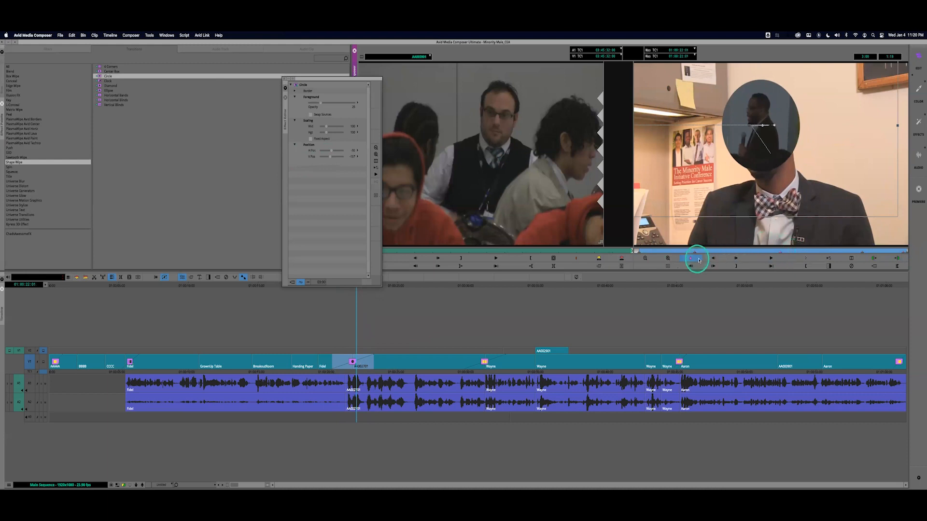
Expand the Circle wipe's Border parameters and raise the Soft value on the 01:00:22:01 keyframe to blur the circle's edge
click(379, 112)
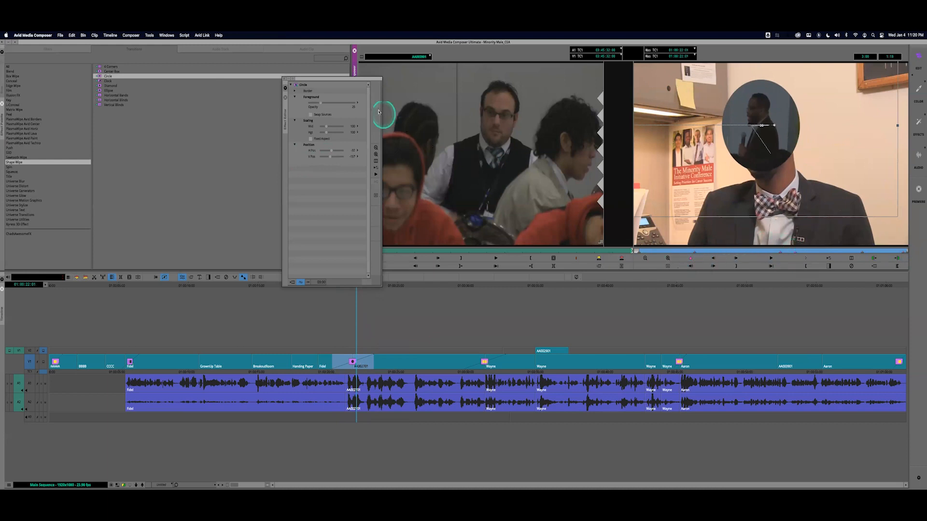
click(295, 90)
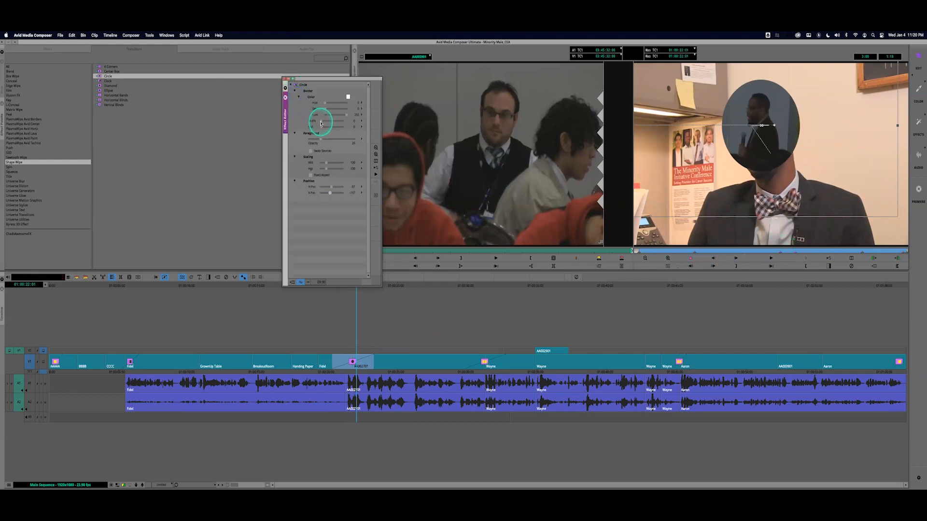
drag(320, 126, 330, 131)
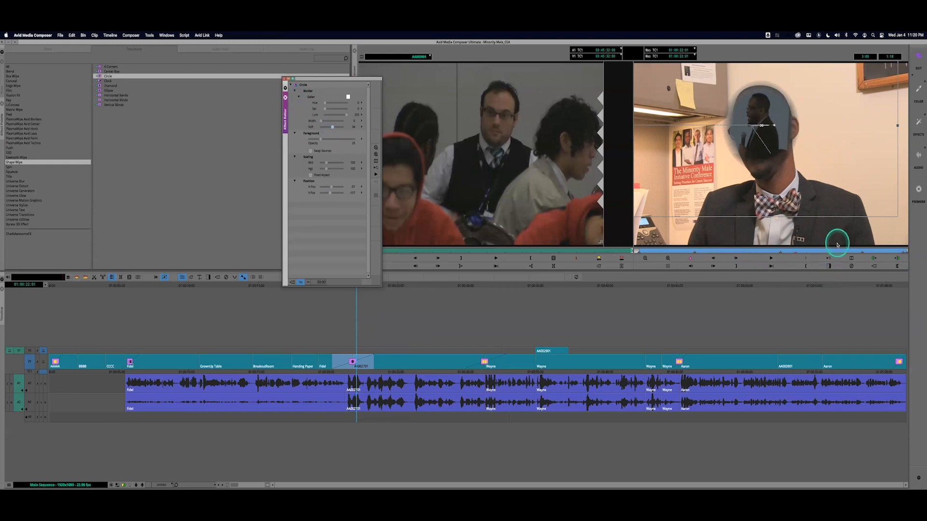
Add a keyframe four frames further on at 01:00:22:05 and set its border Soft value back to 0
click(796, 253)
key(Right)
key(Right)
key(Right)
key(Right)
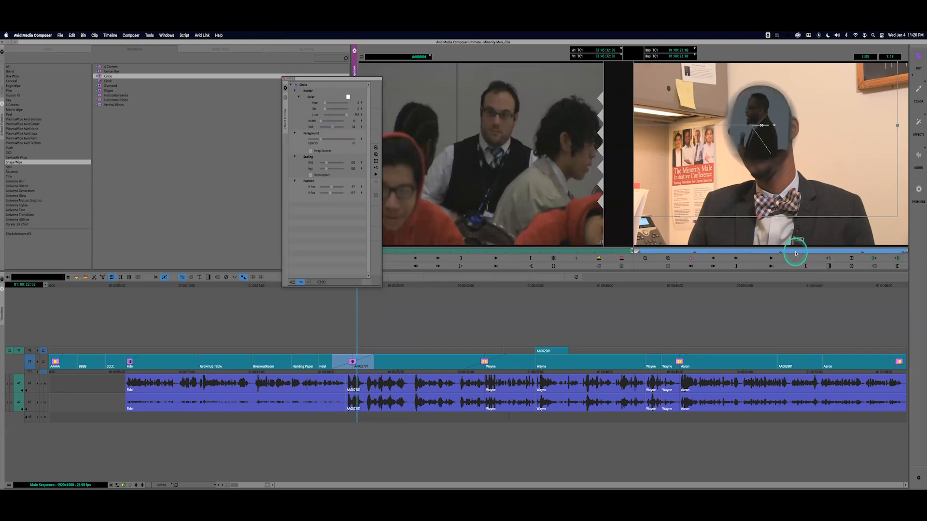
click(691, 259)
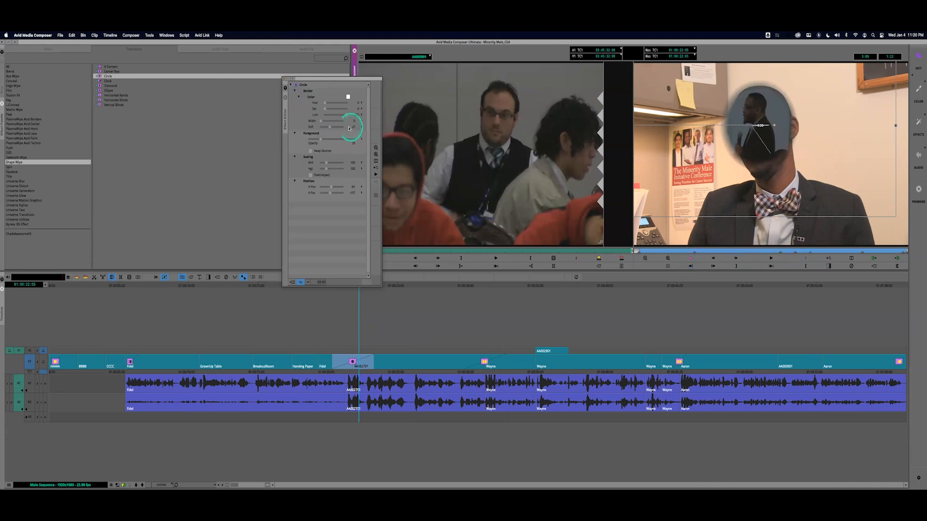
drag(329, 127, 309, 128)
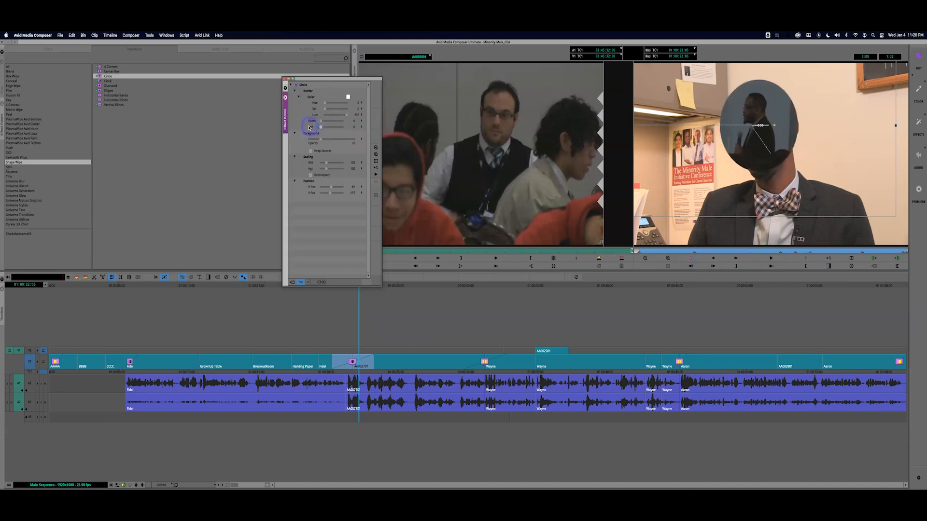
Play the Circle wipe twice from its start to review the brief edge softening
drag(765, 252, 621, 253)
key(space)
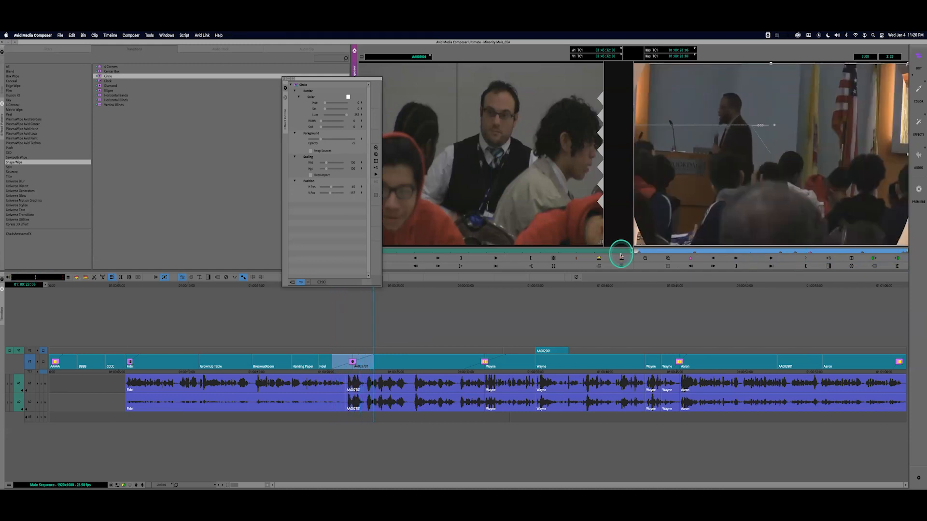
drag(659, 251, 629, 255)
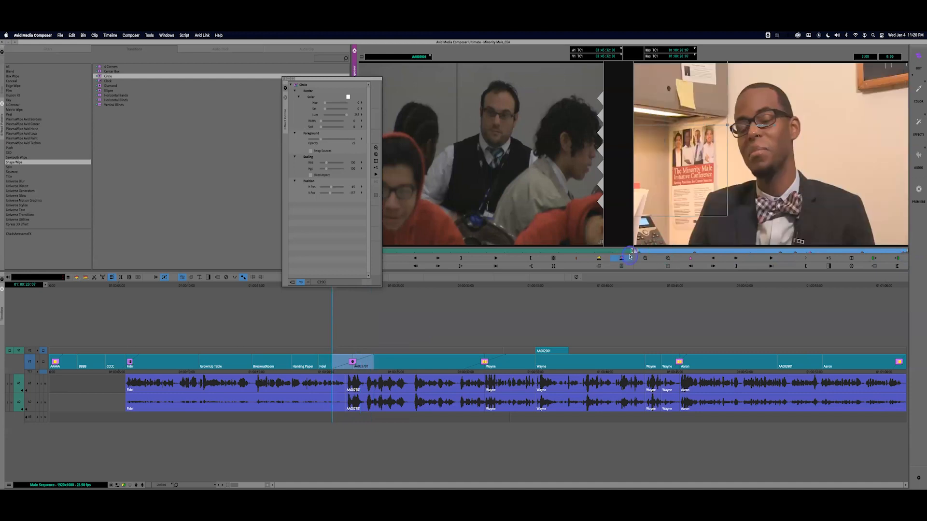
key(space)
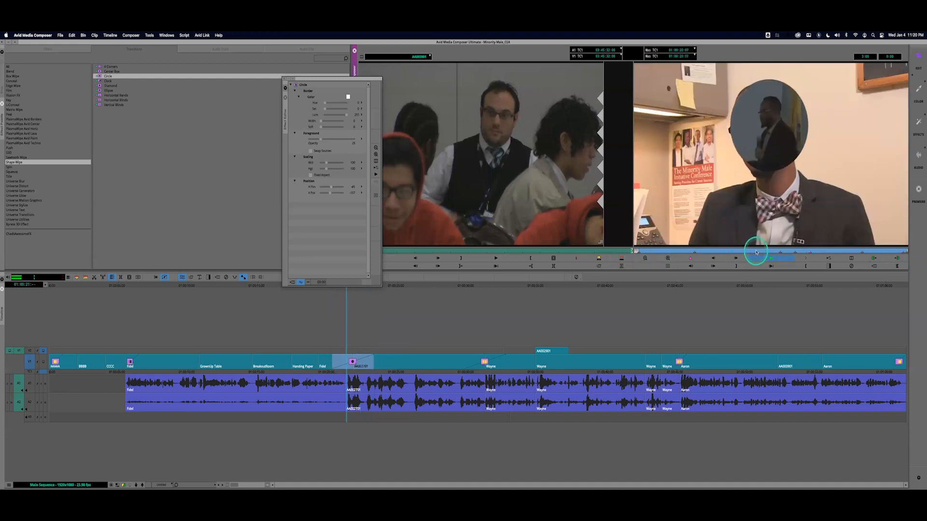
key(space)
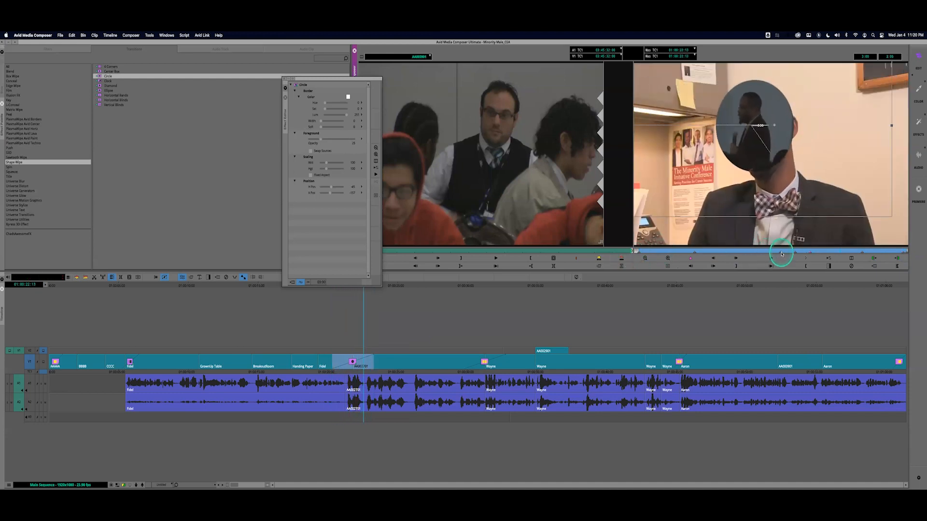
Lengthen the softening by moving its first keyframe earlier to 01:00:21:17 and its last keyframe out to 01:00:22:13
click(780, 253)
click(781, 252)
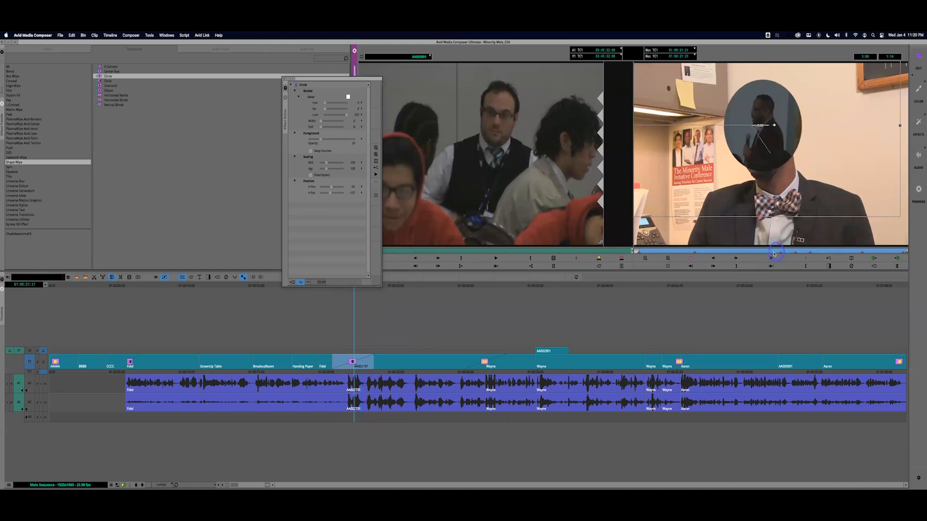
click(779, 253)
click(775, 252)
drag(780, 253, 765, 253)
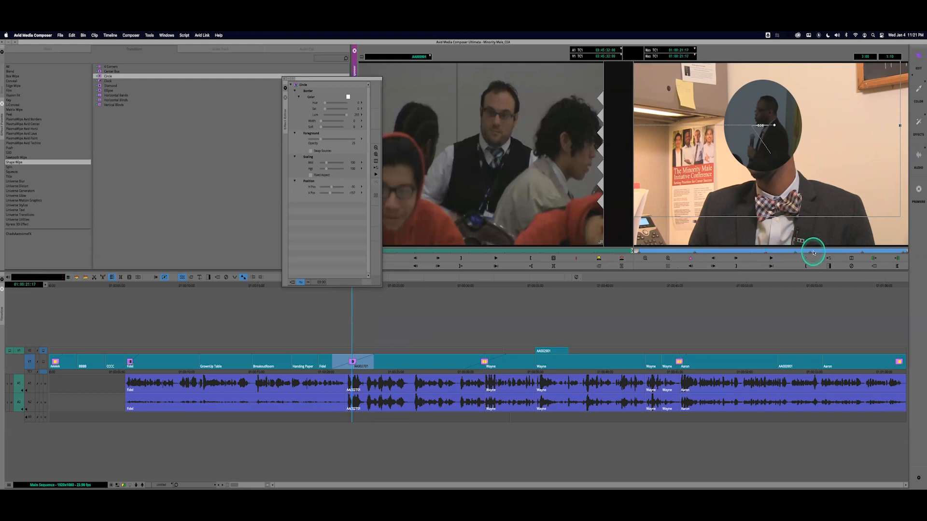
drag(809, 253, 841, 254)
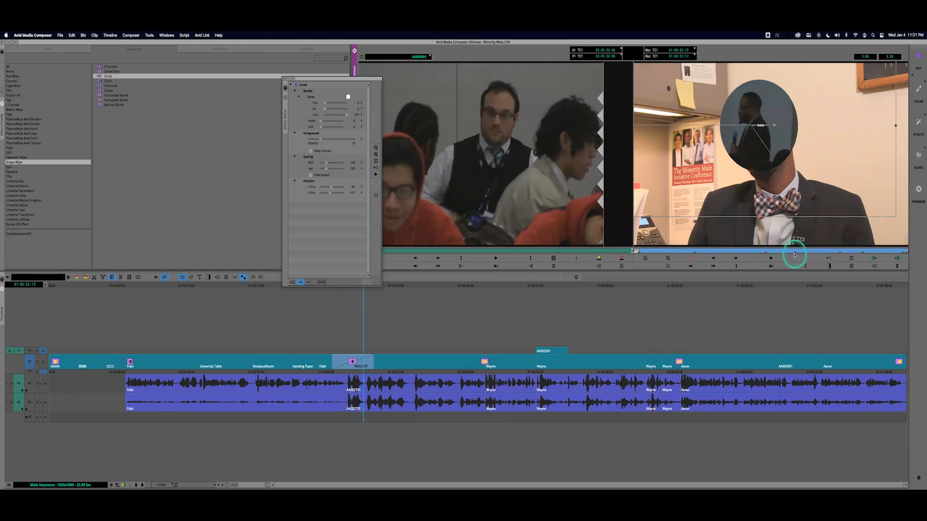
Return to the start of the Circle wipe and play it to check the slower softening
drag(795, 255, 731, 253)
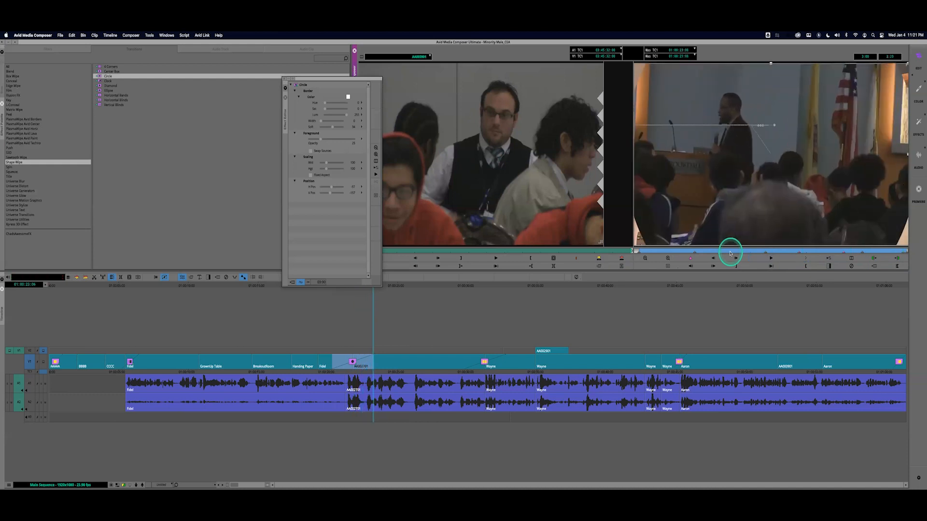
drag(679, 251, 613, 257)
key(space)
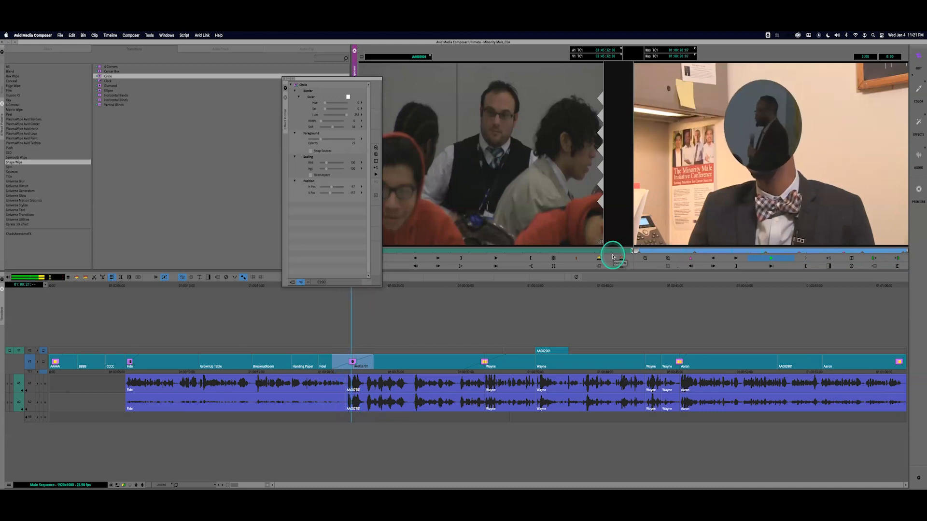
key(space)
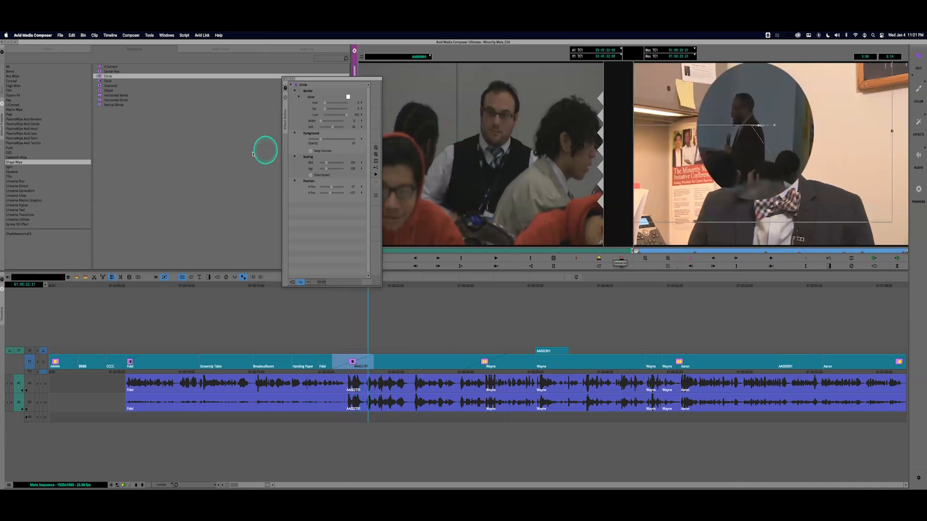
Save the customized Circle effect into the ChadsAwesomeFX bin and name it JamesBond
click(2, 76)
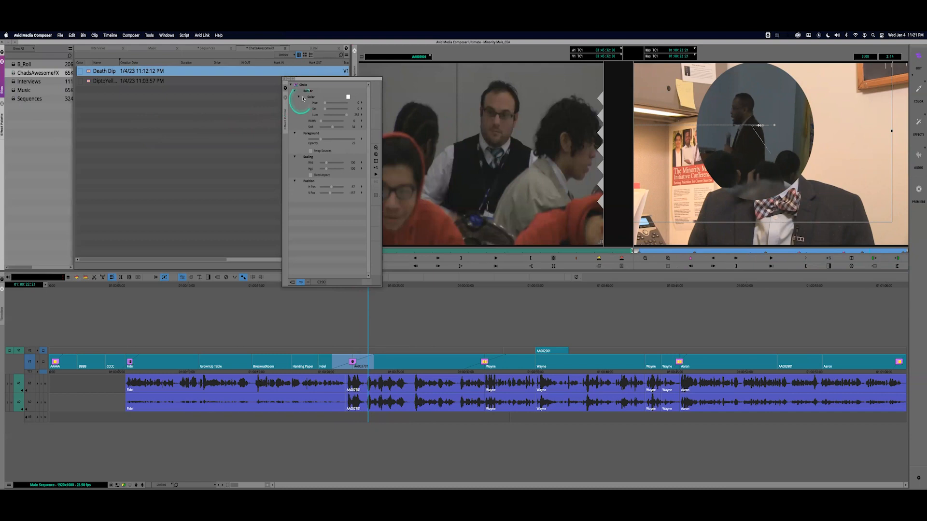
drag(290, 79, 152, 117)
click(99, 71)
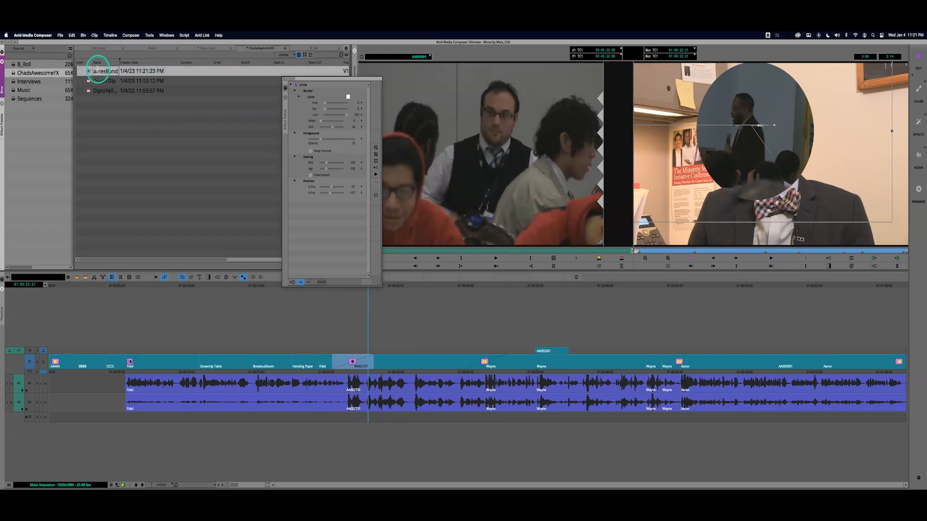
key(Return)
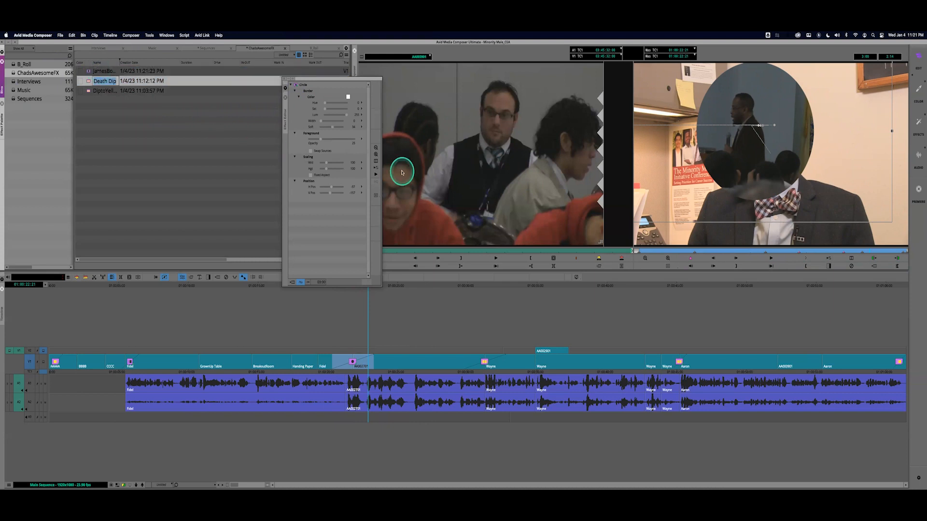
Play the finished wipe from its start within the effect and park back on its first frame
click(672, 252)
key(space)
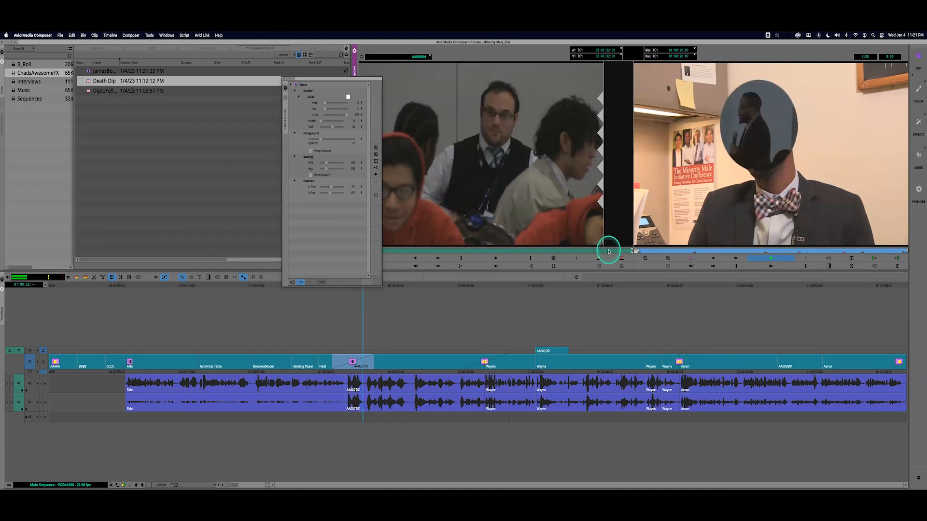
key(space)
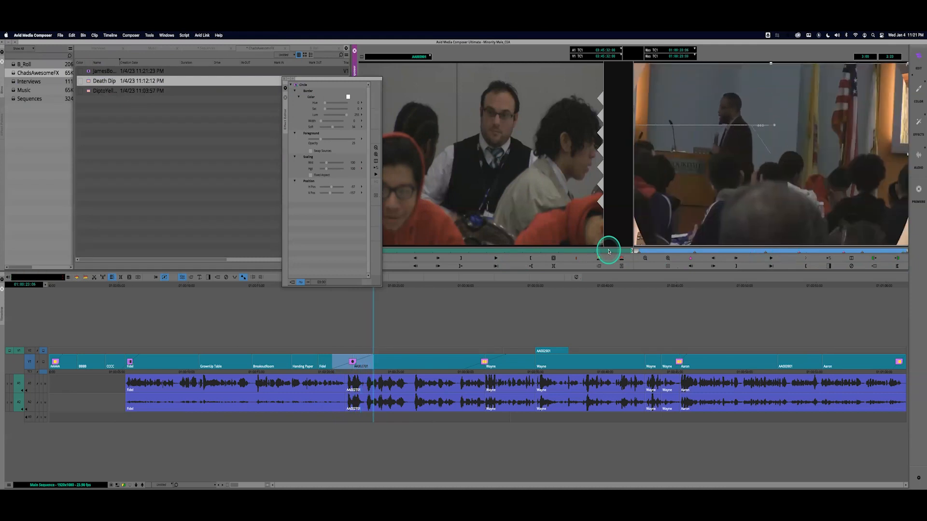
click(650, 251)
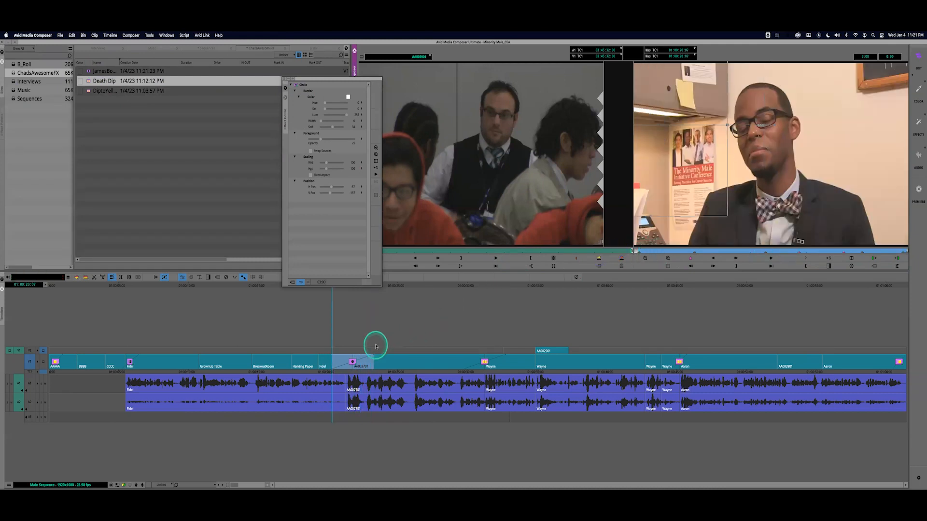
Leave effect mode and play the sequence twice from about 01:00:19:12 through the Circle wipe
click(322, 373)
click(321, 374)
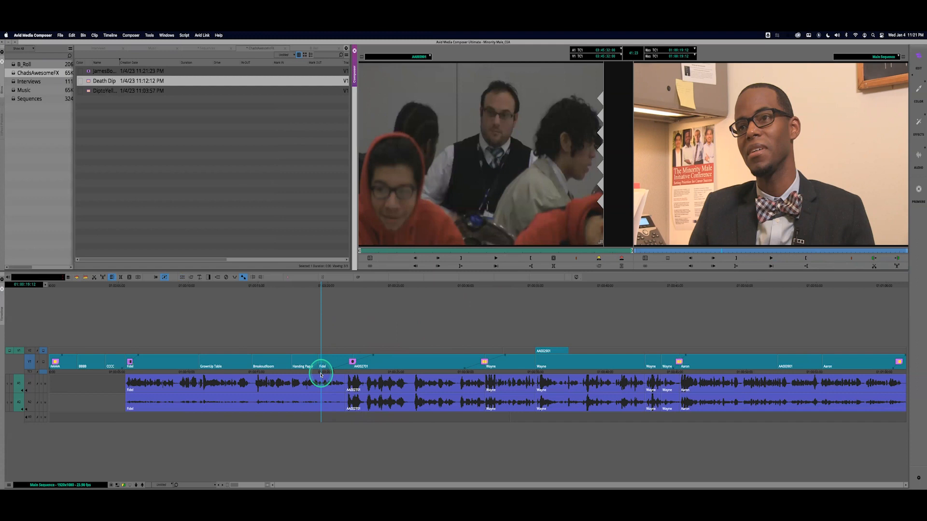
key(space)
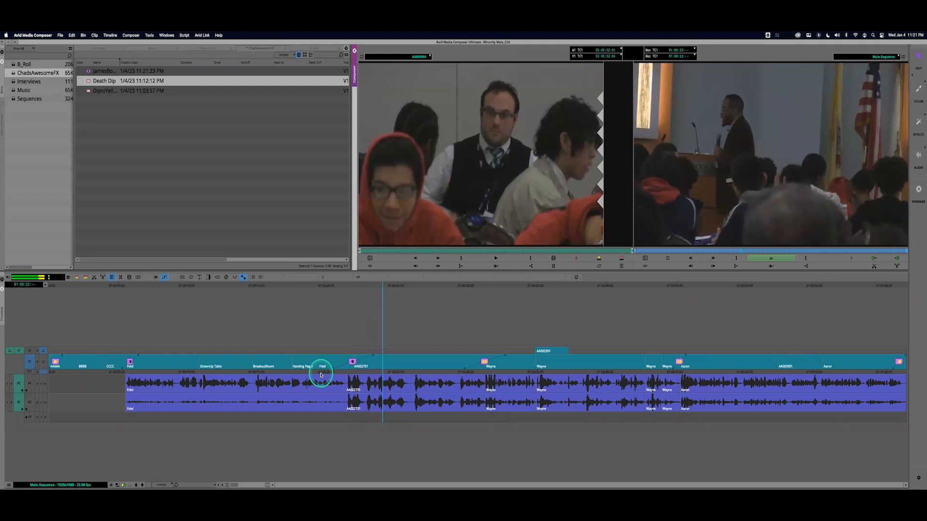
key(space)
click(321, 375)
key(space)
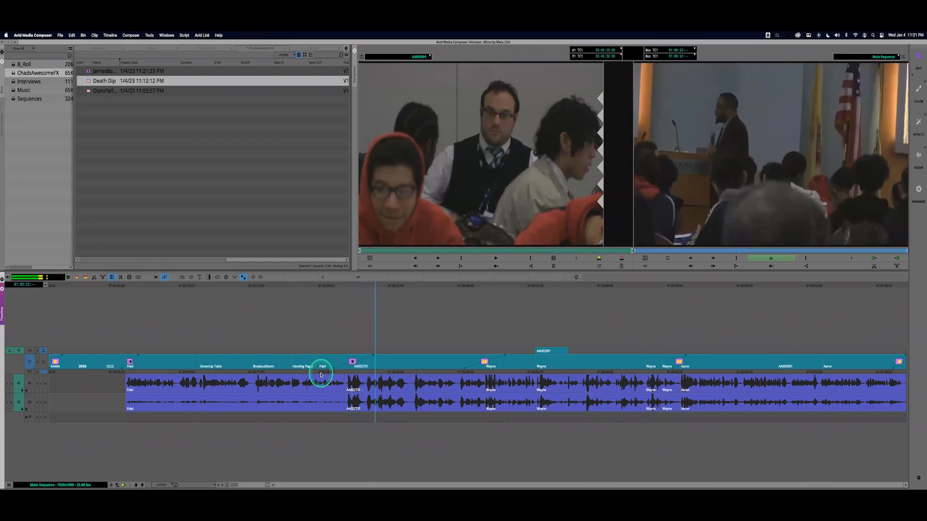
key(space)
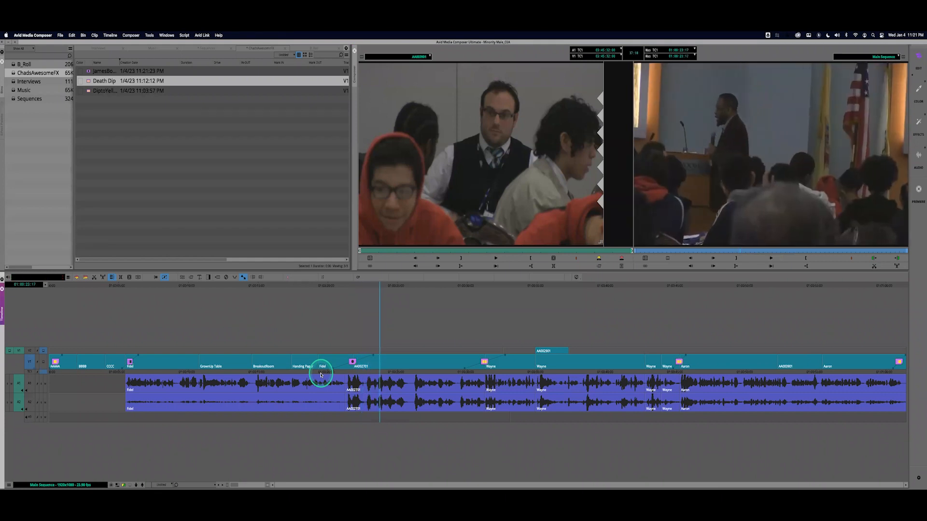
Narrow the bin area to enlarge the viewers and replay the transition from just before it, stopping at 01:00:22:00
drag(351, 169, 316, 169)
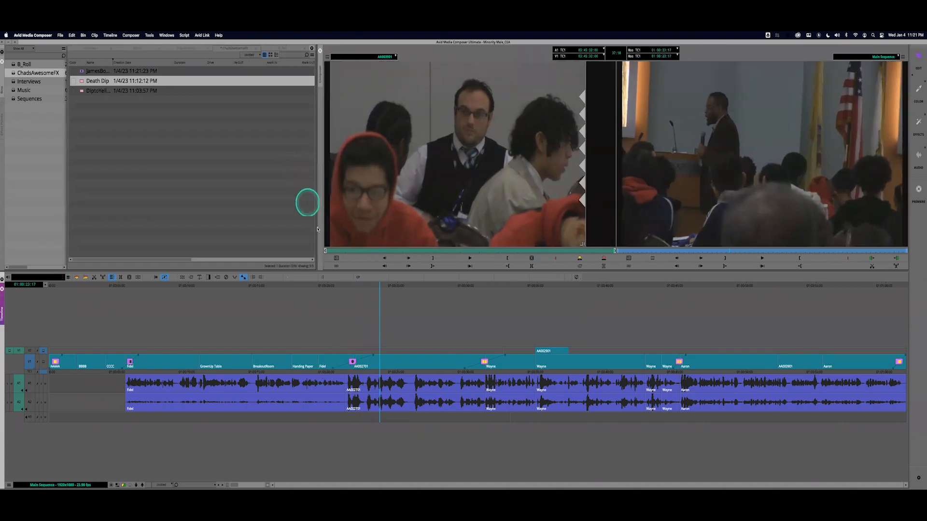
drag(338, 372, 317, 371)
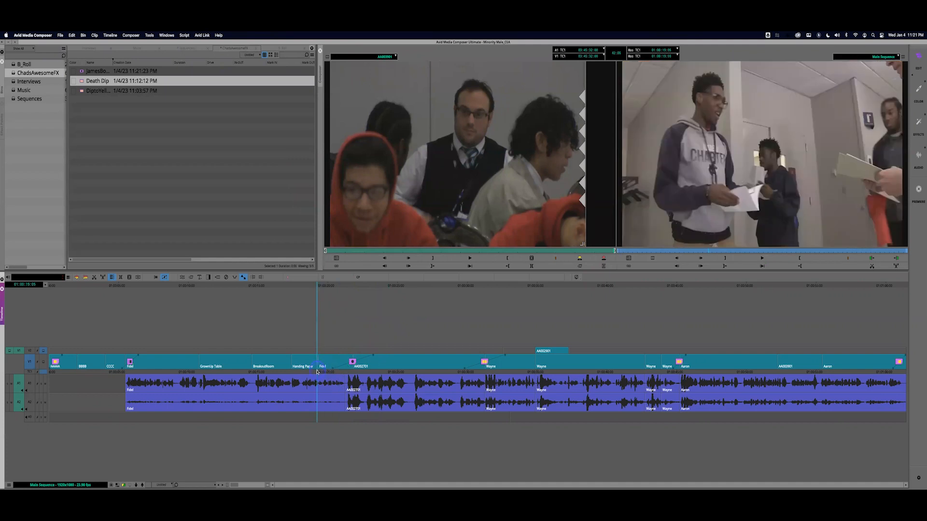
key(space)
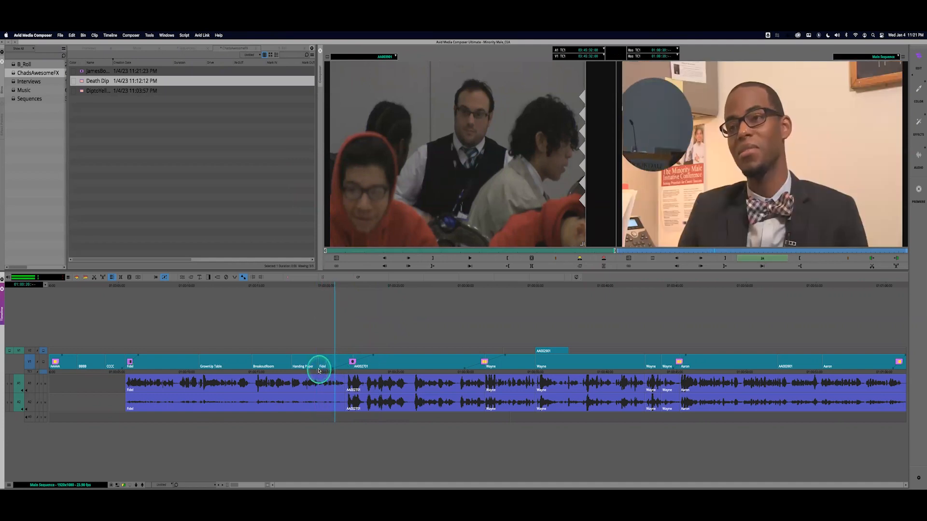
key(space)
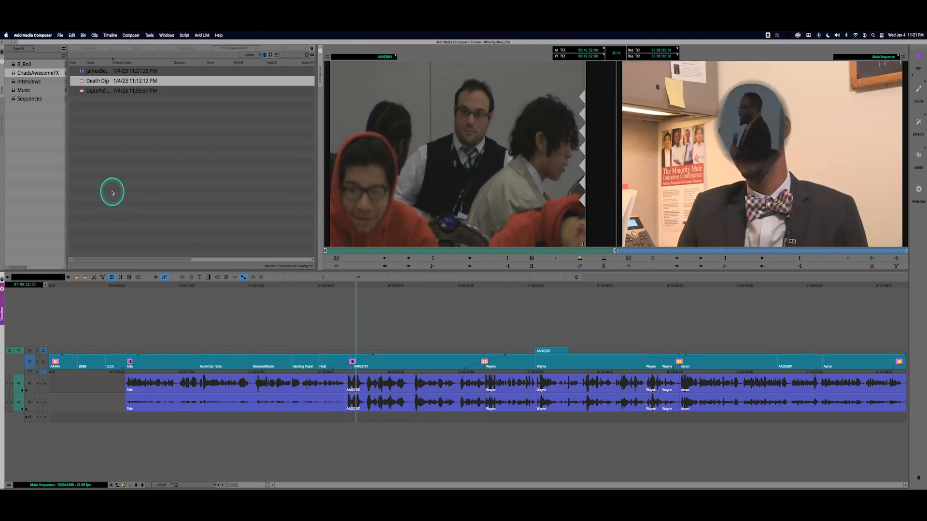
Bring back the Effect Palette showing the Shape Wipe transitions
click(2, 124)
click(114, 176)
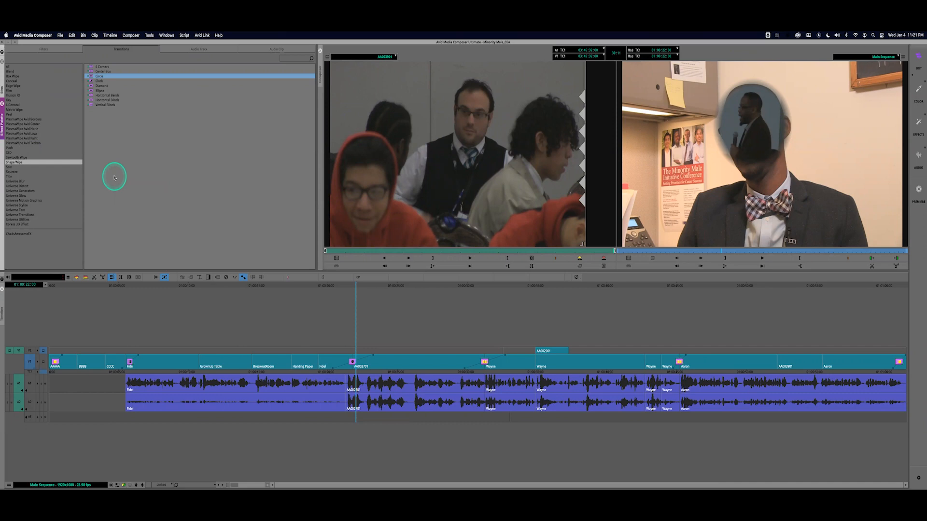
Apply Glitch Transition from the Universe Transitions category to the cut before the BreakoutRoom clip
click(21, 215)
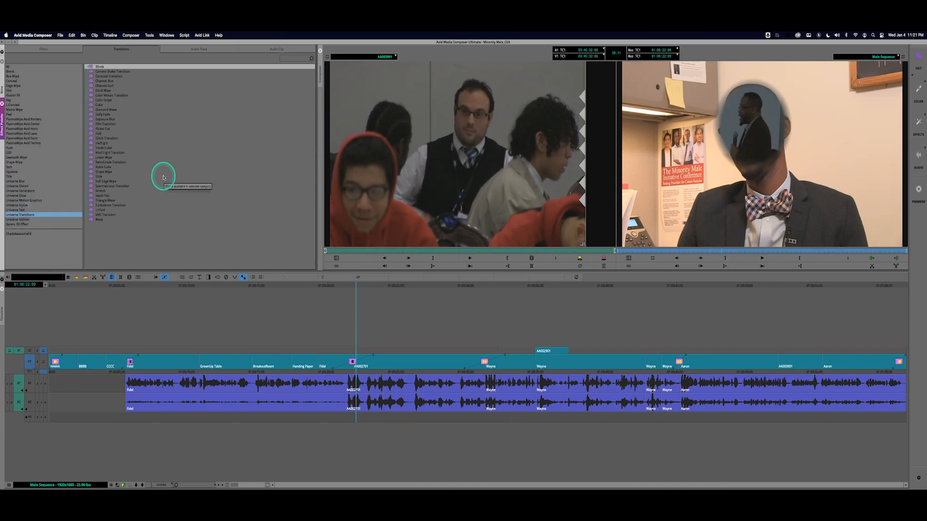
click(111, 139)
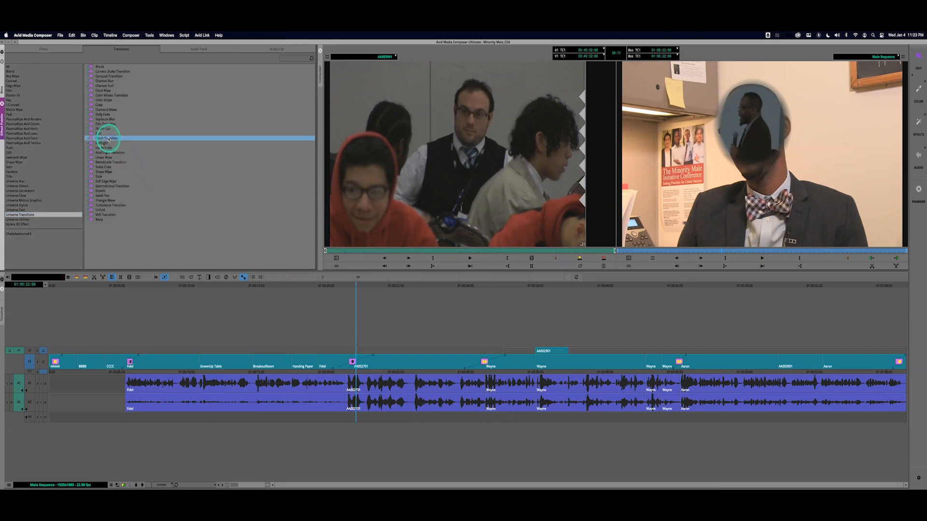
drag(555, 344, 228, 371)
Play the sequence repeatedly through the Glitch Transition, and park the playhead within it at 01:00:14:15
key(space)
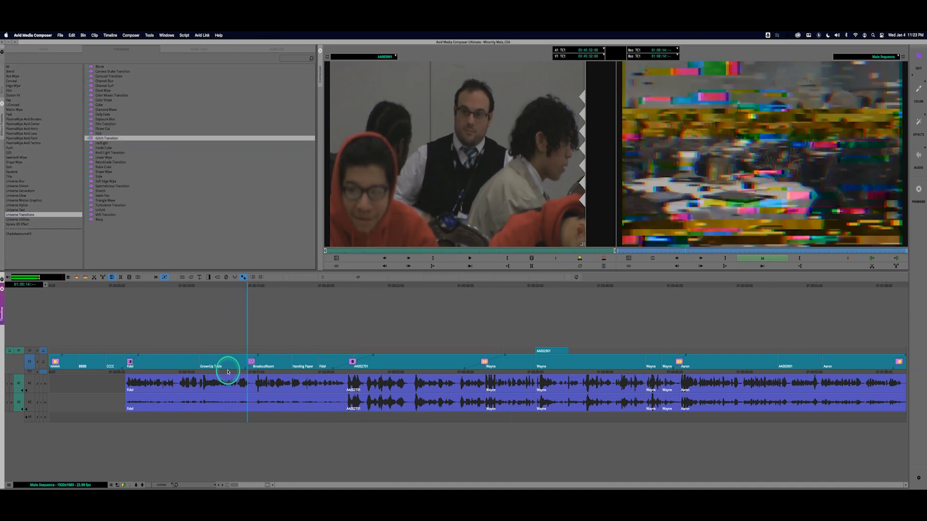
key(space)
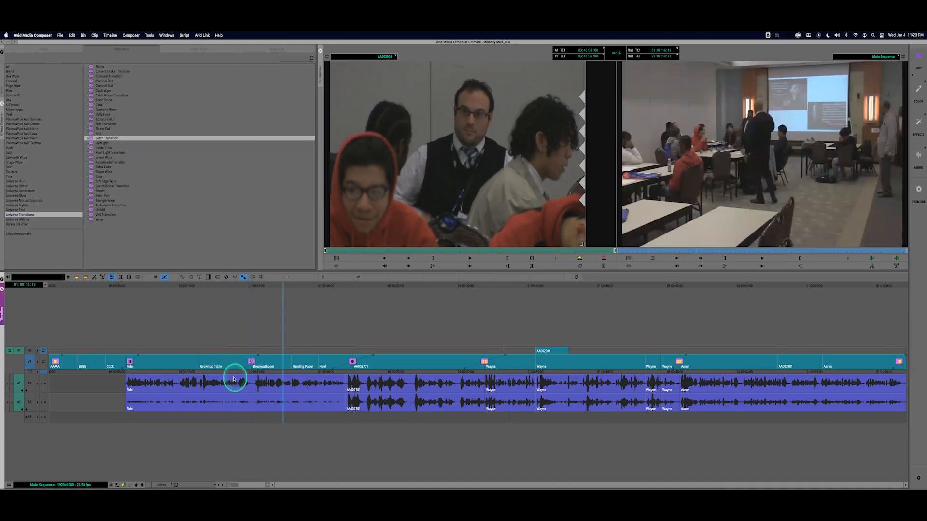
click(232, 372)
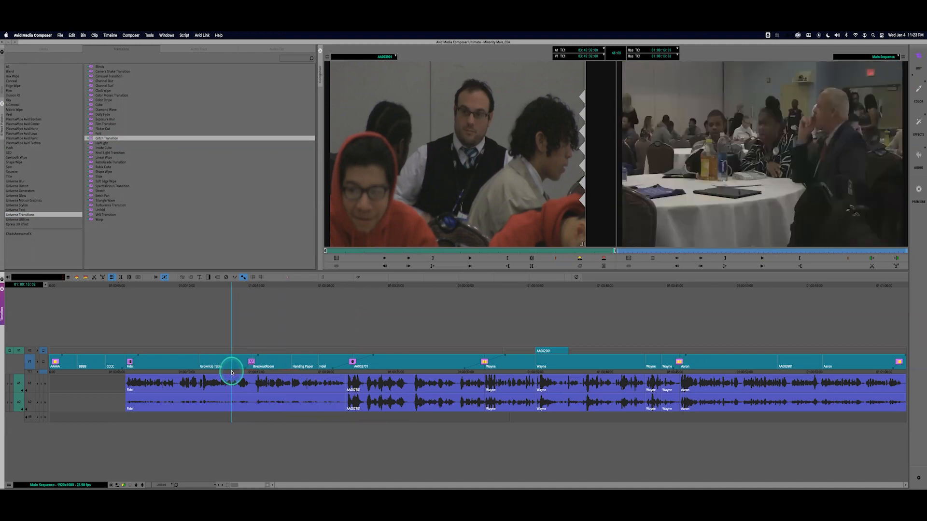
key(space)
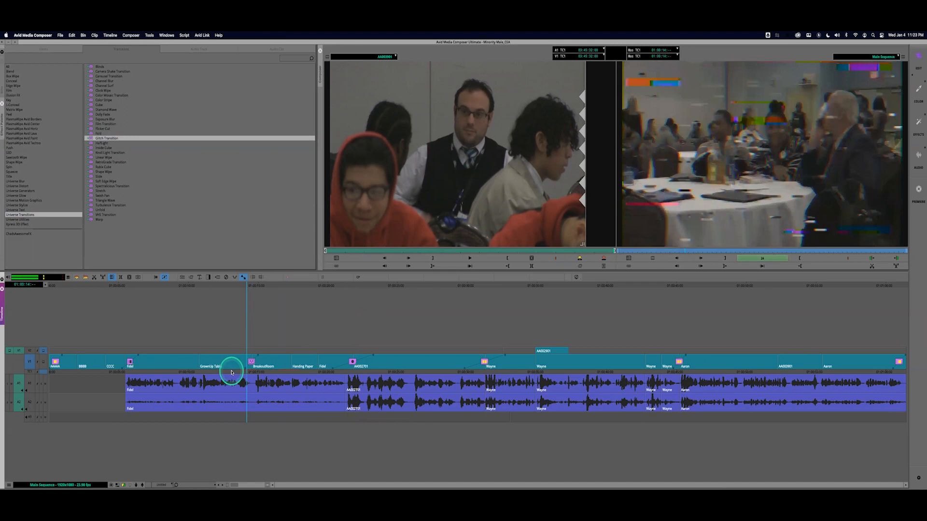
click(215, 372)
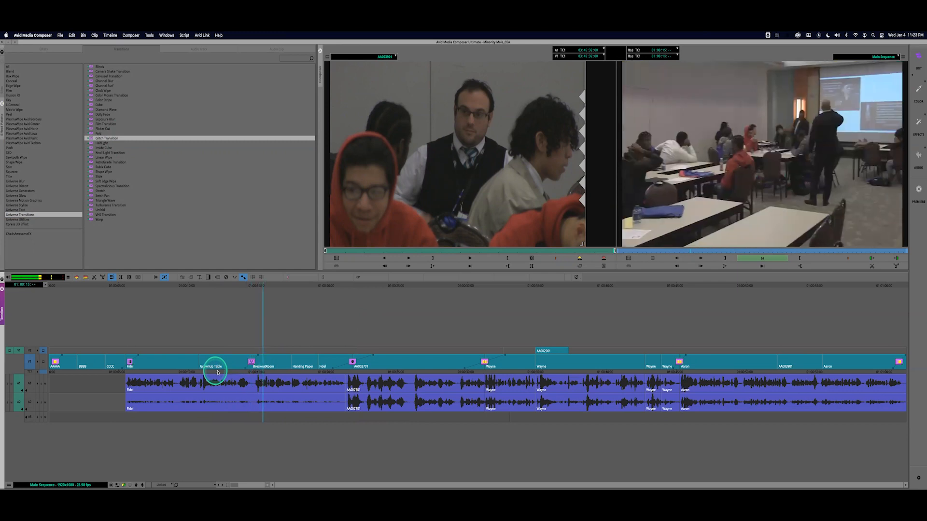
click(252, 374)
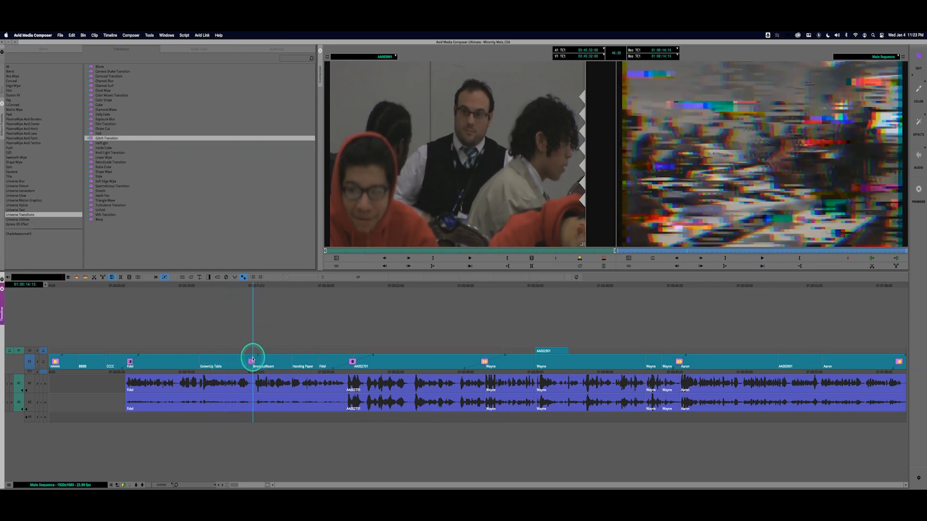
Reapply Glitch Transition to the cut before BreakoutRoom and open its settings in the Effect Editor
click(251, 362)
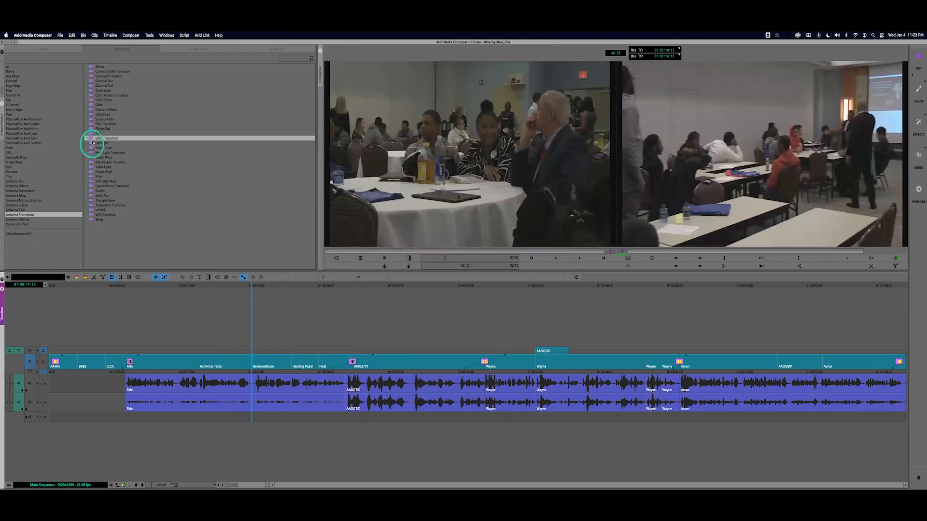
drag(95, 139, 253, 367)
click(187, 290)
click(182, 279)
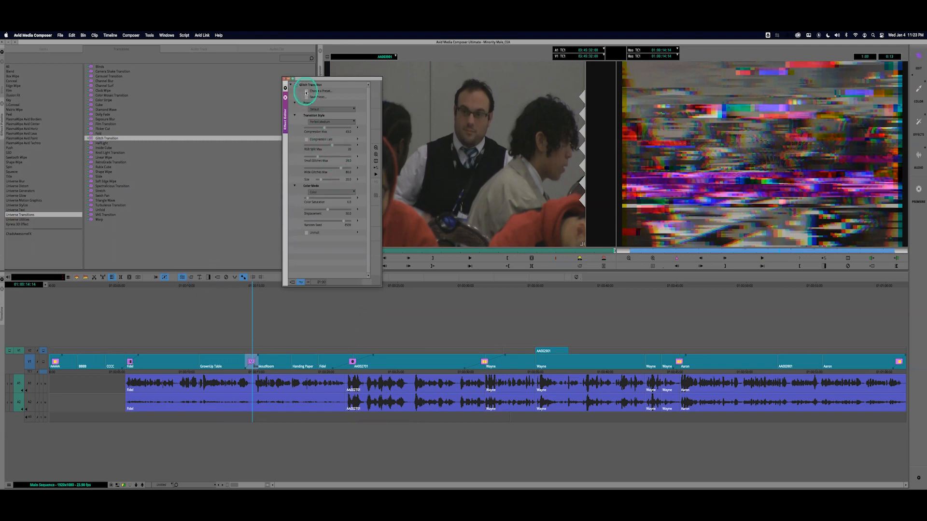
Browse the Glitch Transition presets and apply the Displacement preset
click(311, 109)
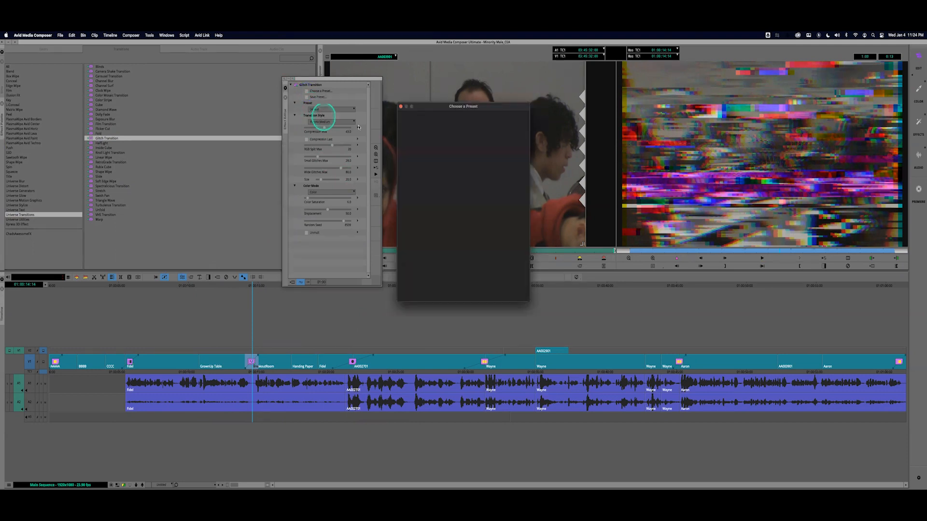
mouse_move(457, 221)
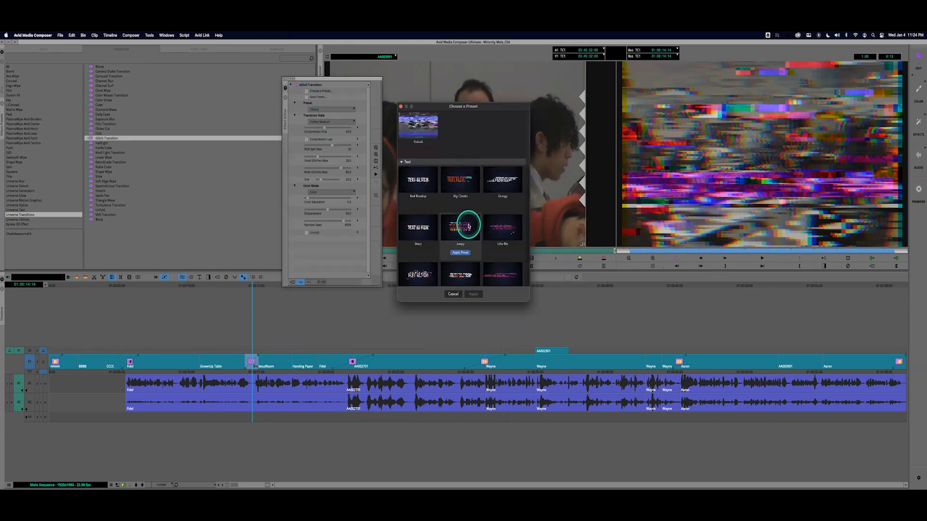
scroll(468, 226, down, 5)
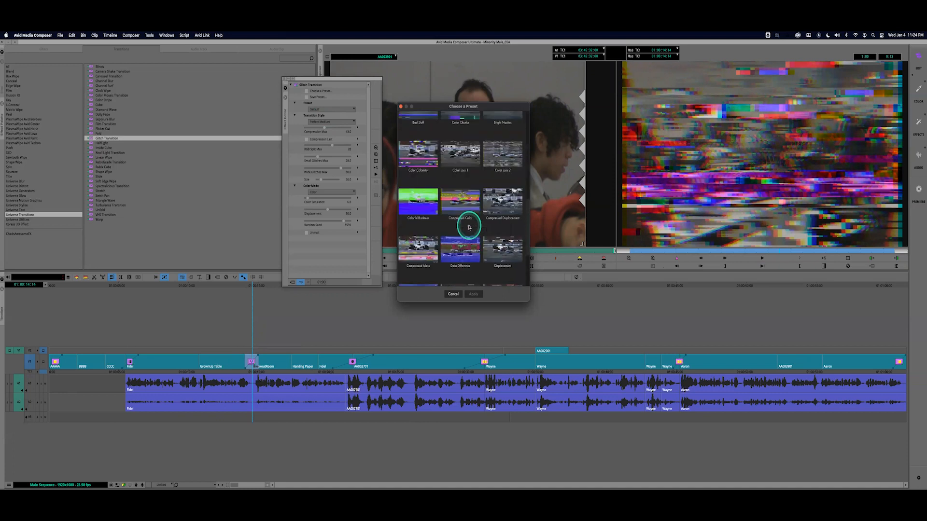
scroll(468, 227, down, 3)
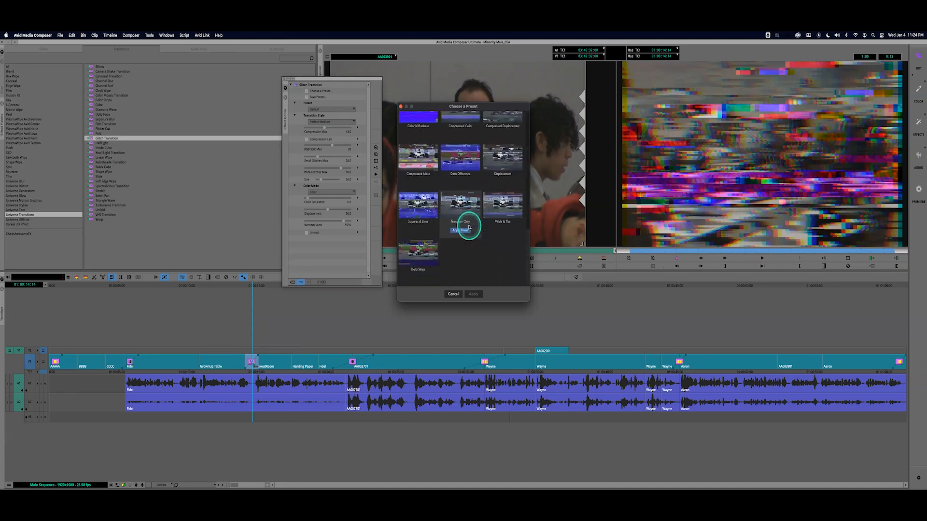
mouse_move(498, 214)
mouse_move(502, 162)
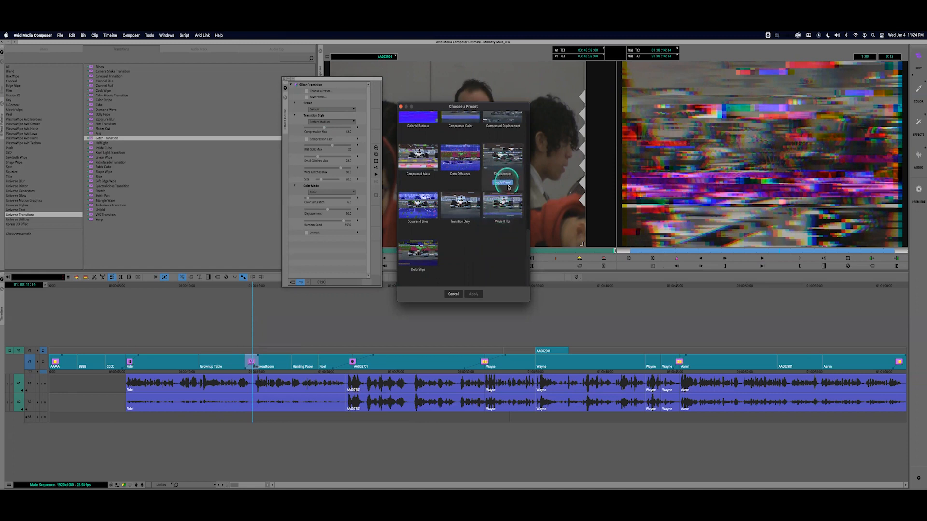
click(504, 183)
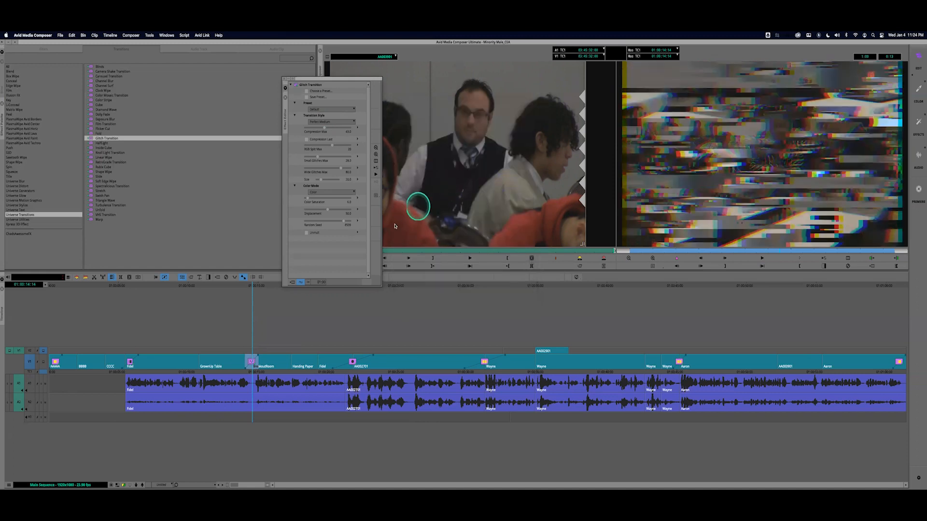
Replay the sequence twice from just before the Glitch Transition to preview the Displacement look
click(237, 372)
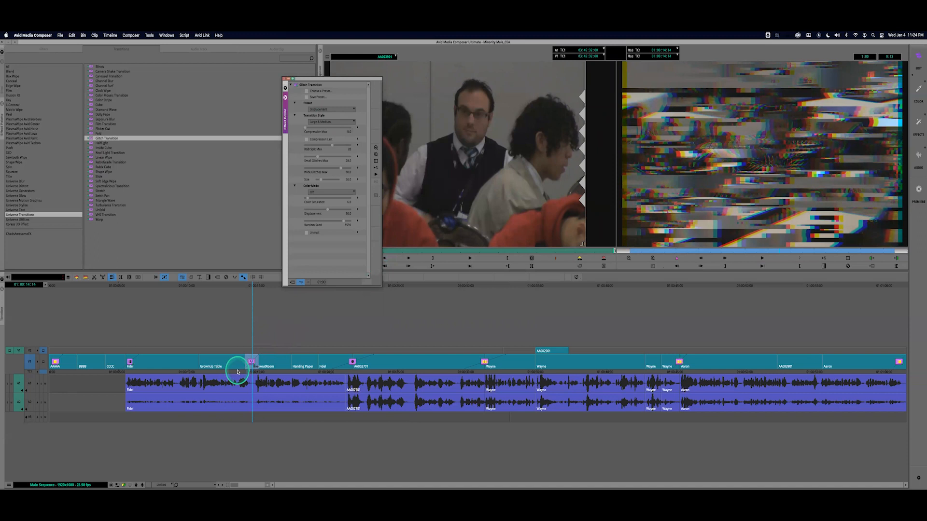
key(space)
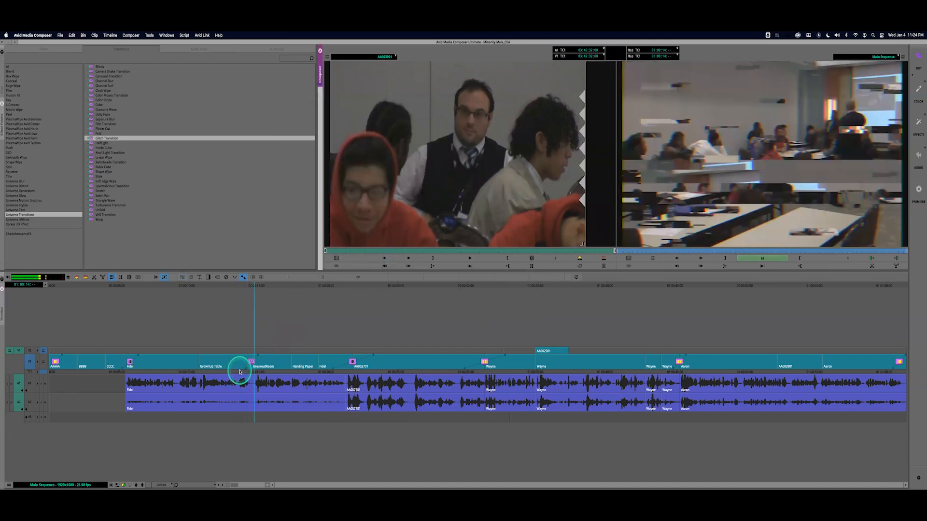
key(space)
click(252, 372)
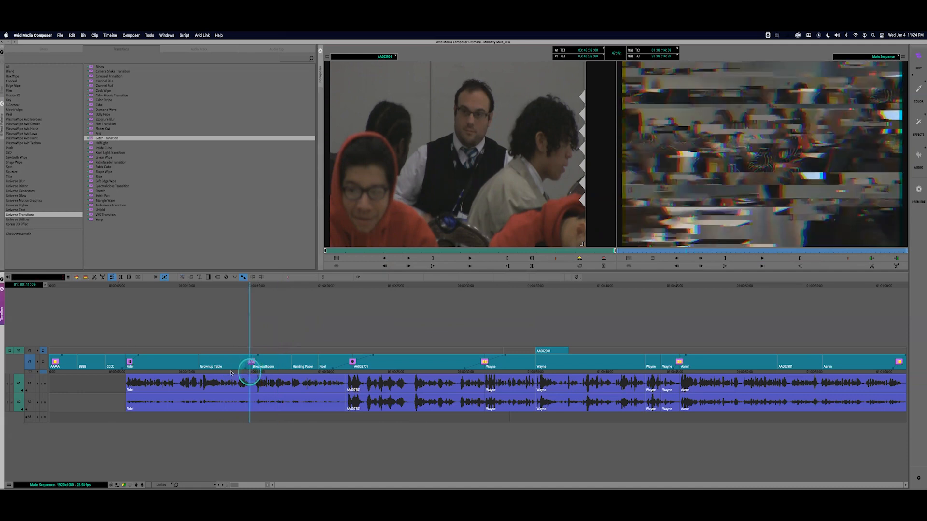
click(230, 373)
key(space)
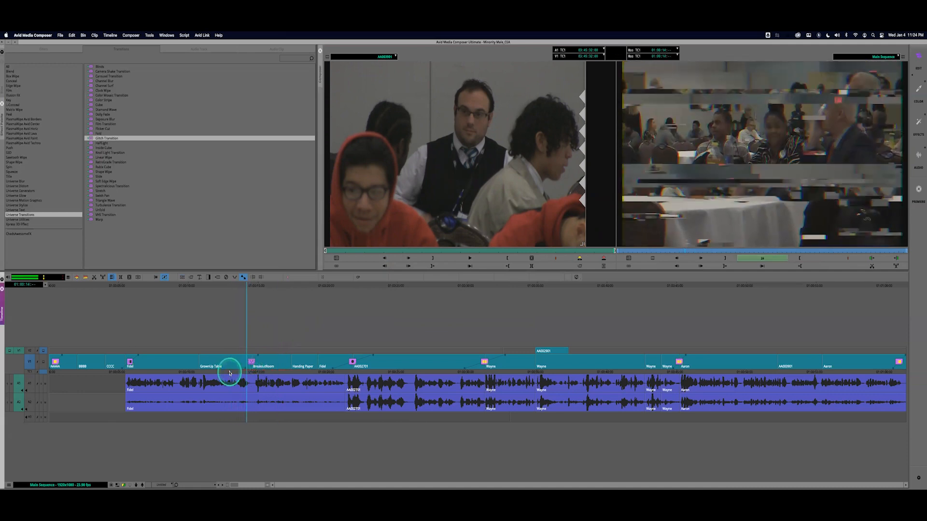
Park the playhead within the Glitch Transition and remove the effect from the cut
click(250, 373)
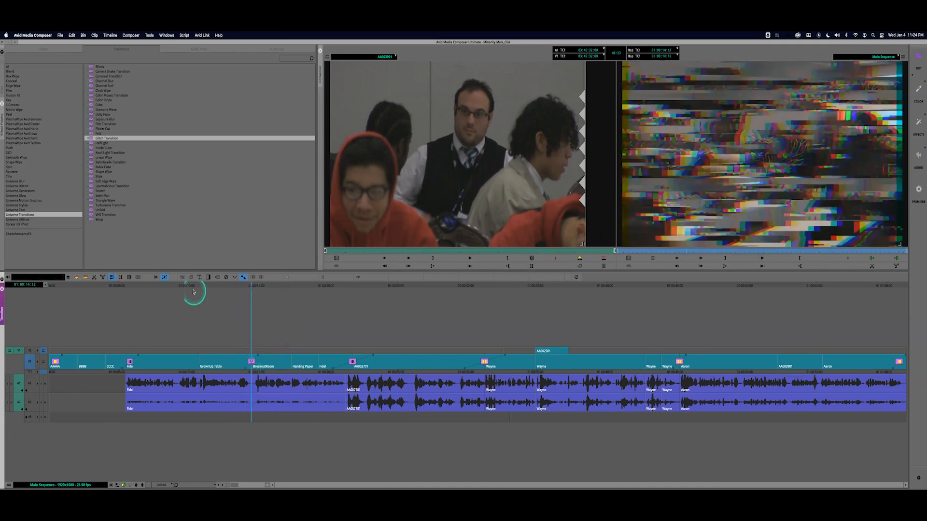
click(225, 279)
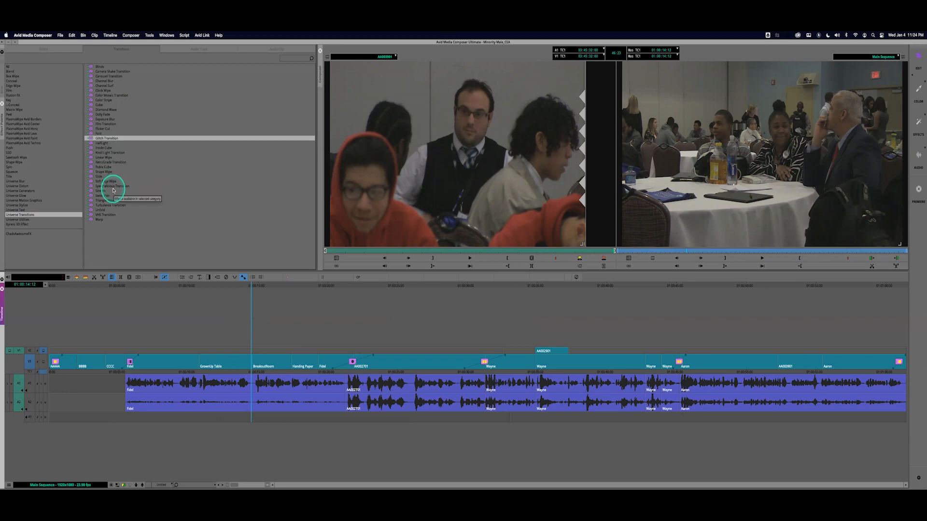
Apply Spectralicious Transition to the cut at the start of the clip preceding BreakoutRoom and play through it
drag(106, 188, 187, 372)
key(space)
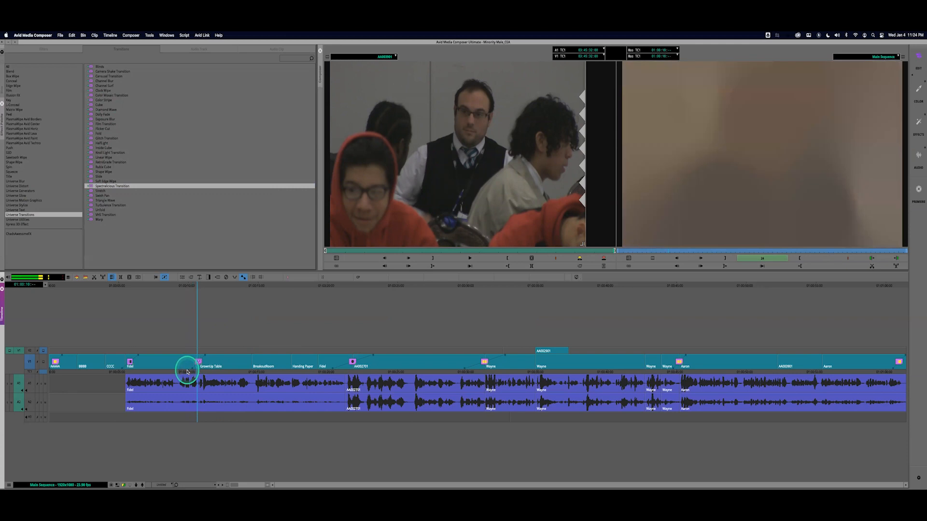
key(space)
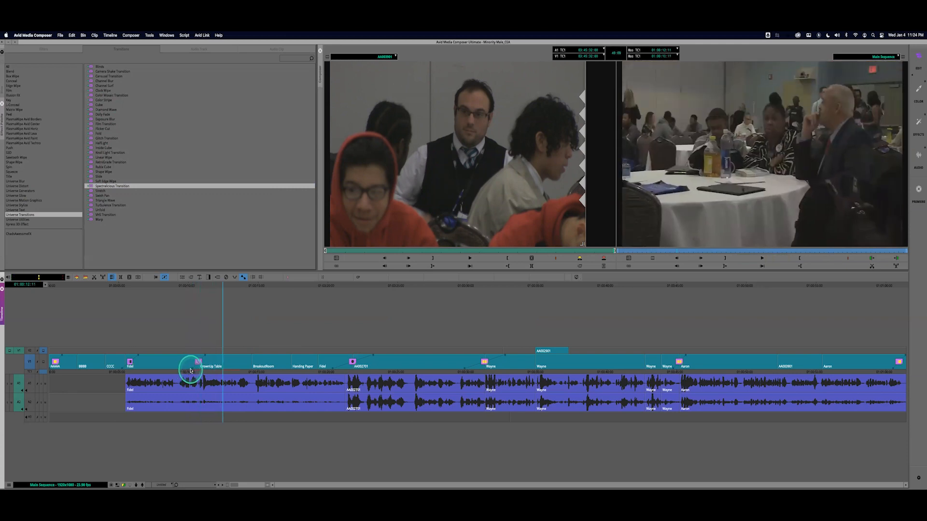
Open the Spectralicious Transition in the Effect Editor from 01:00:10:16 and apply the Spectralicious 03 preset
click(197, 371)
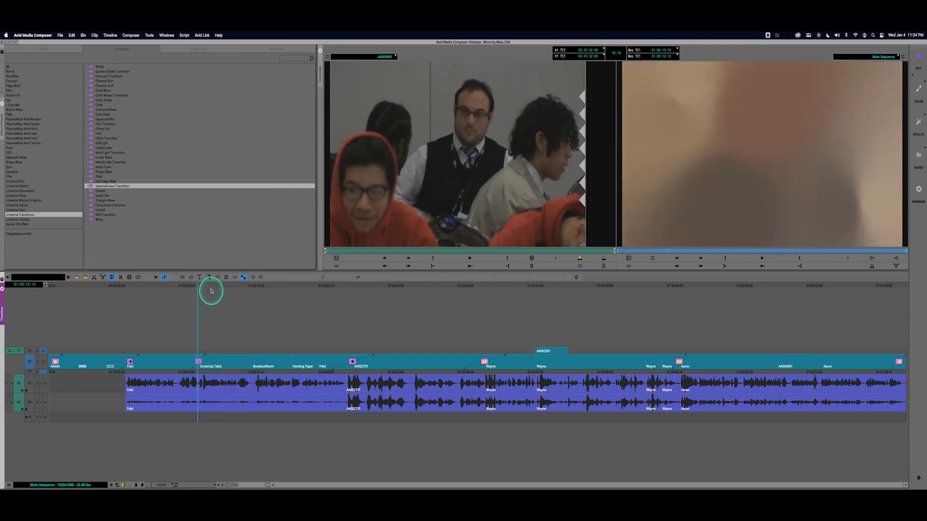
click(183, 278)
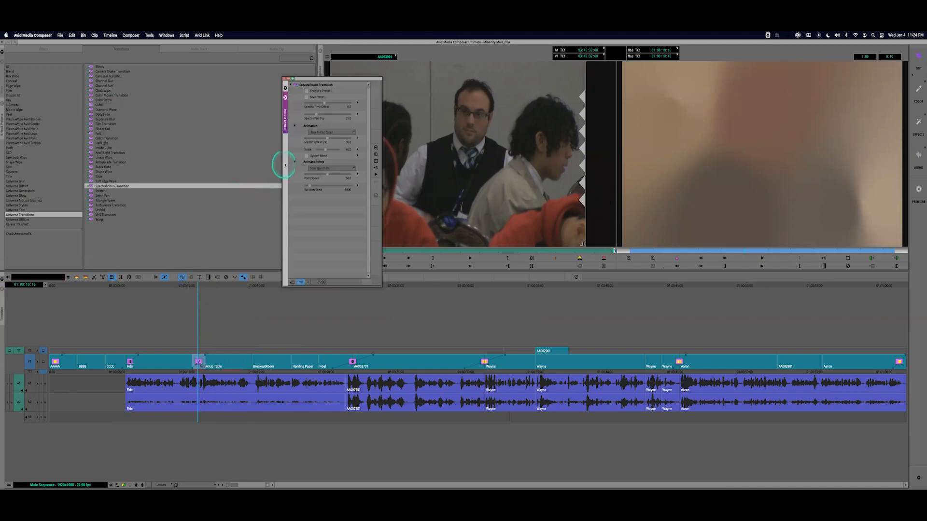
click(306, 92)
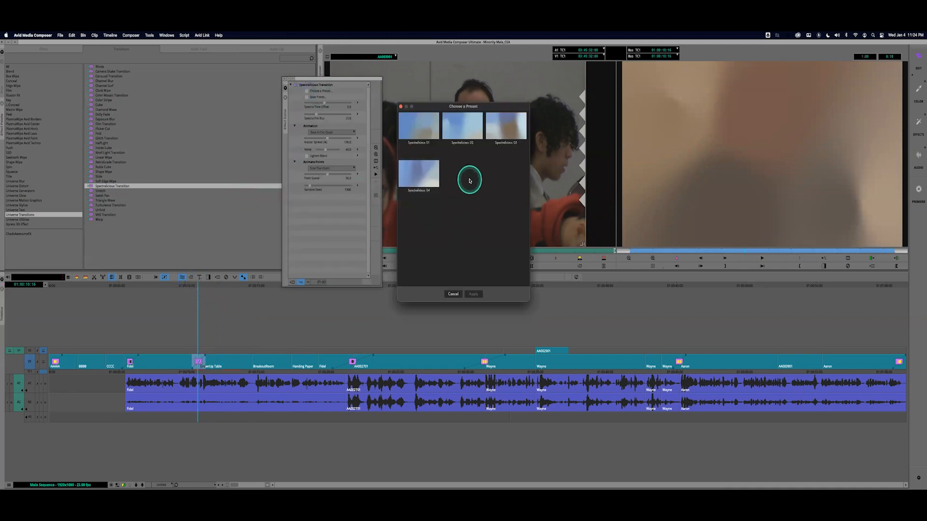
mouse_move(501, 125)
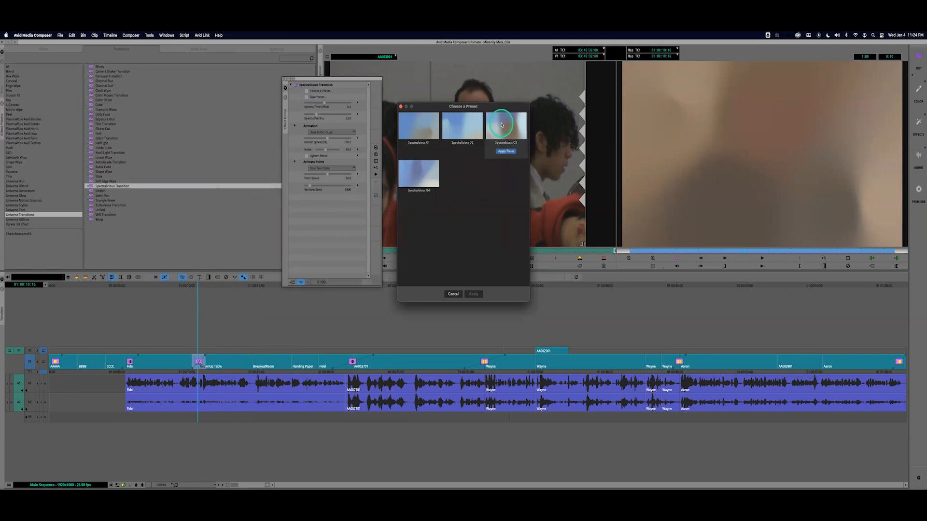
click(505, 151)
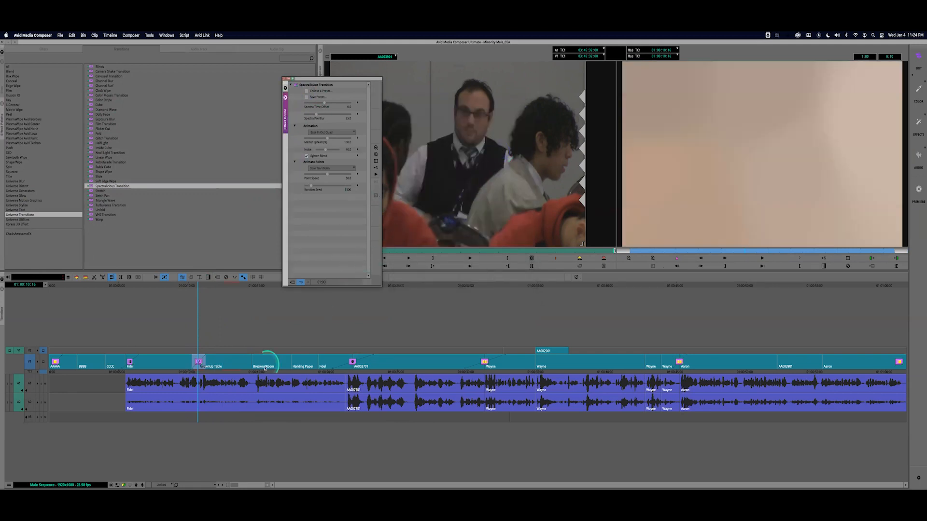
Play the sequence twice from just before the Spectralicious Transition to preview the new preset
click(185, 372)
key(space)
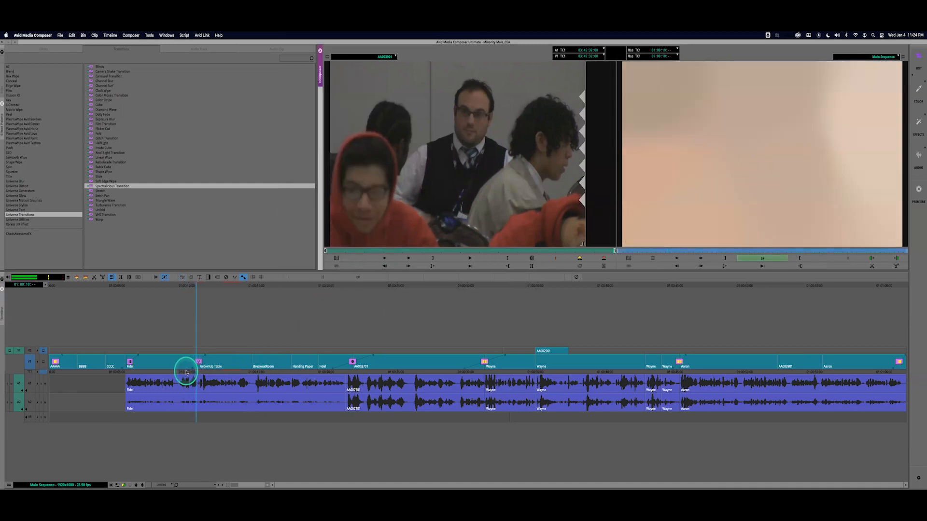
key(space)
drag(198, 372, 189, 371)
key(space)
key(space)
Park the playhead at 01:00:10:13 and remove the Spectralicious Transition from the cut
click(196, 371)
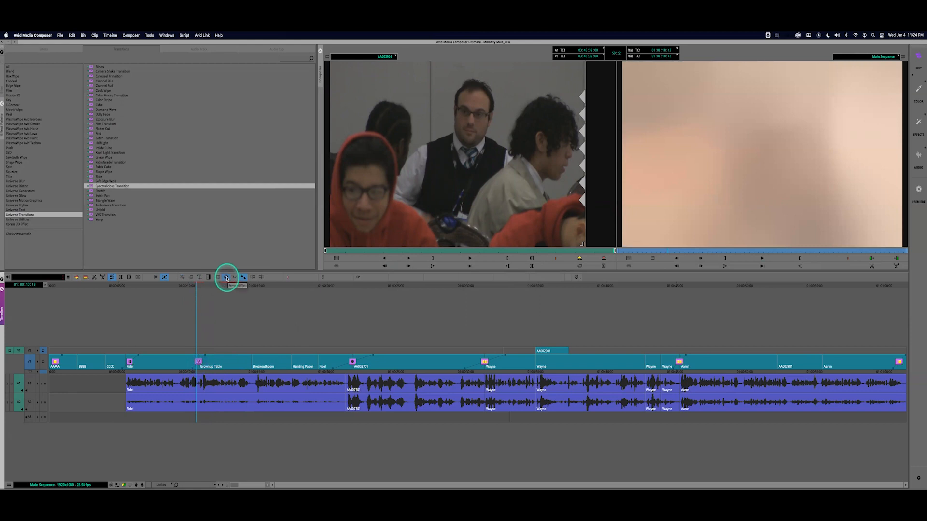
click(227, 278)
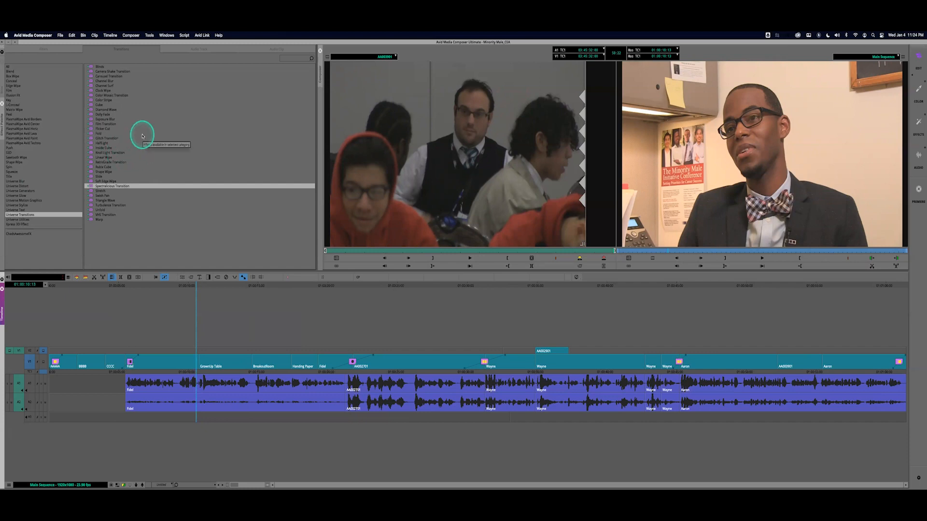
Apply the Color Stripe transition to the cut near 01:00:10:13 and play through it from just before the cut
click(108, 101)
drag(202, 334, 181, 373)
click(195, 371)
key(l)
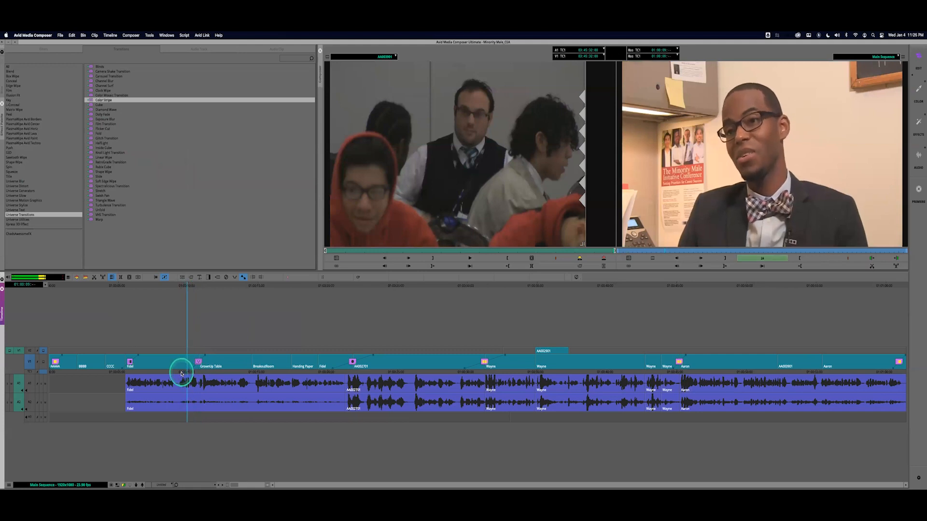
key(k)
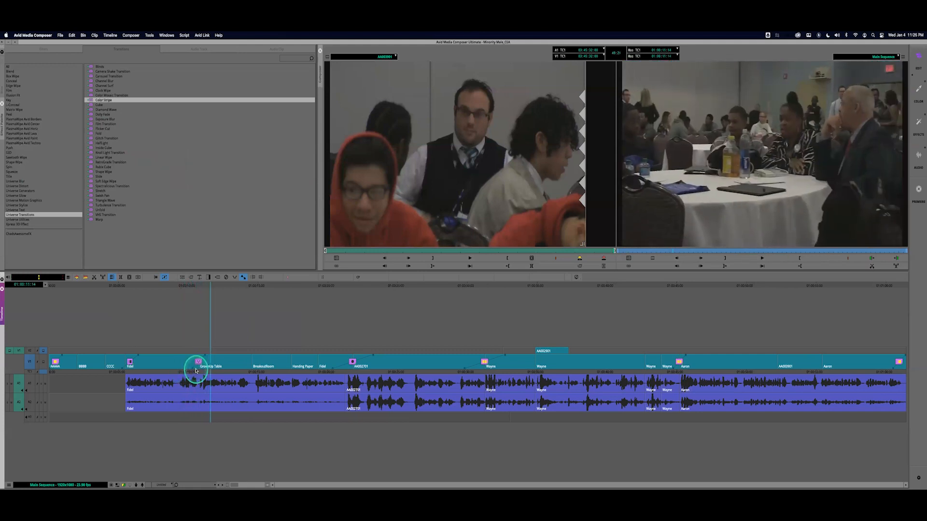
Park the playhead within the Color Stripe transition at 01:00:10:18 and open its settings in the Effect Editor
drag(196, 371, 199, 372)
click(183, 277)
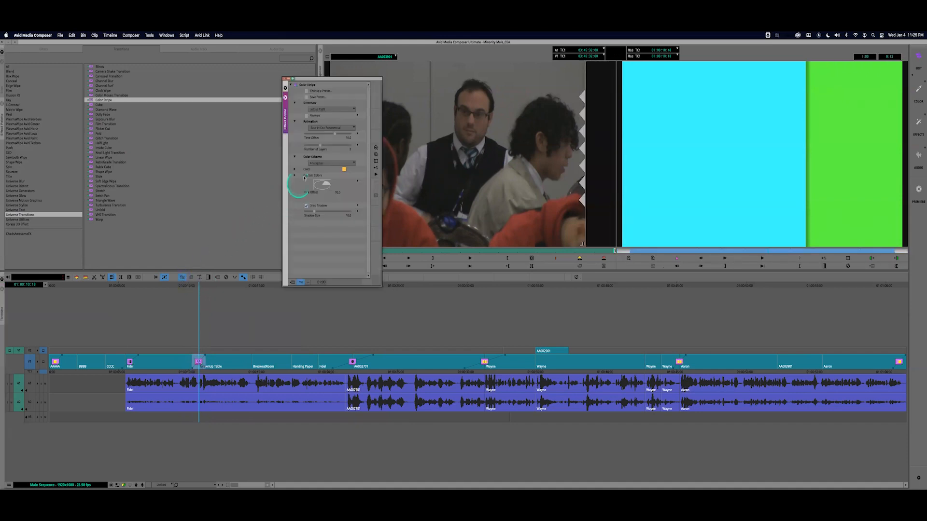
Apply the Left preset from the Split Complementary group to the Color Stripe transition and increase its number of layers
click(308, 92)
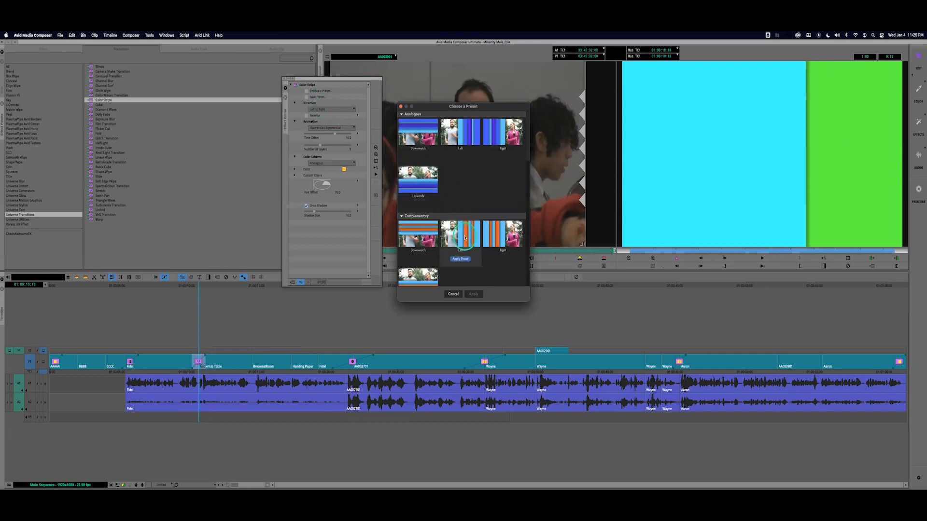
scroll(471, 186, down, 5)
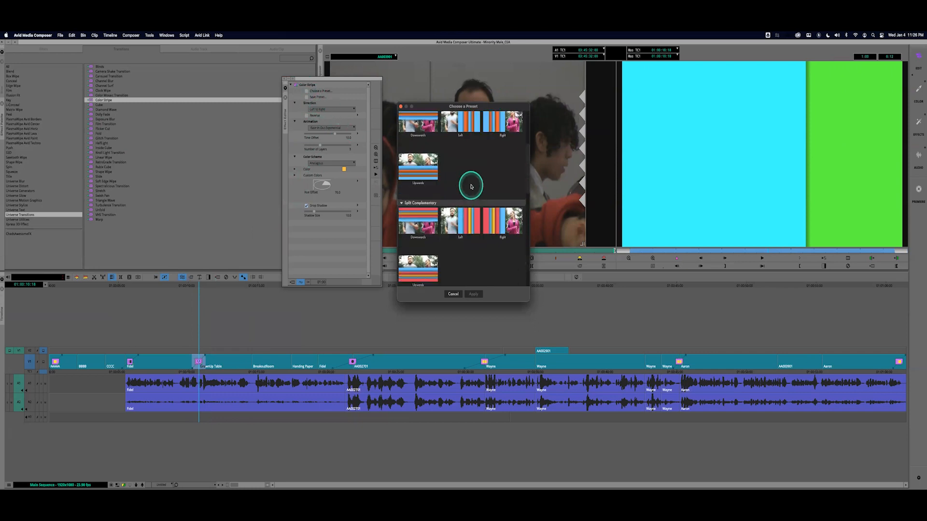
scroll(471, 187, up, 3)
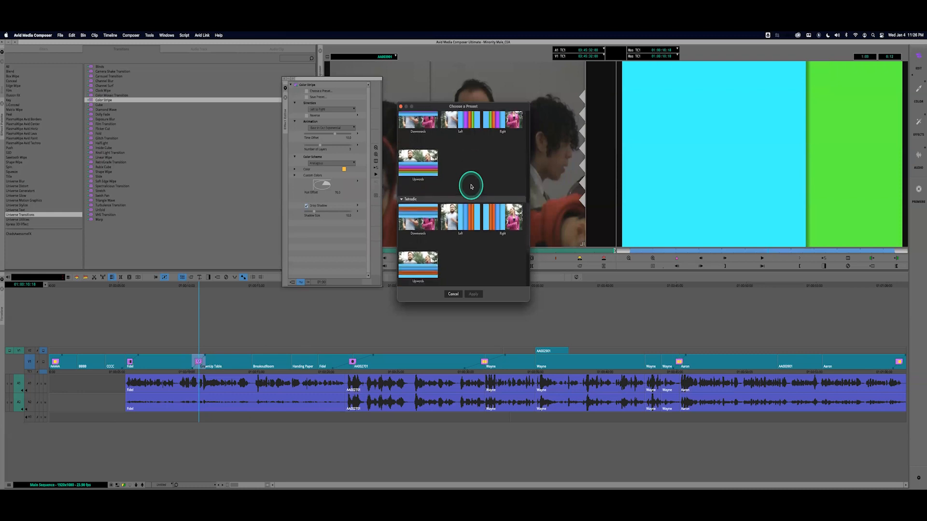
mouse_move(468, 198)
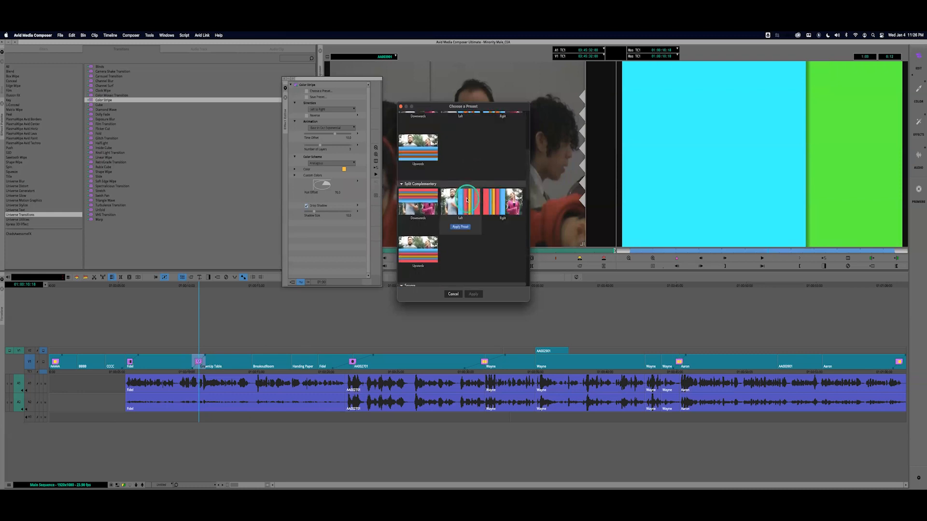
click(465, 228)
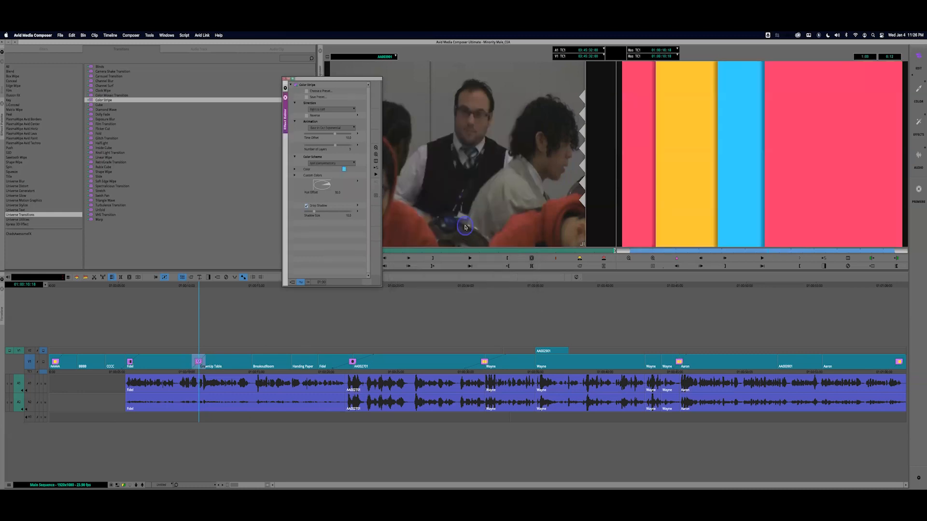
click(202, 379)
drag(341, 146, 349, 146)
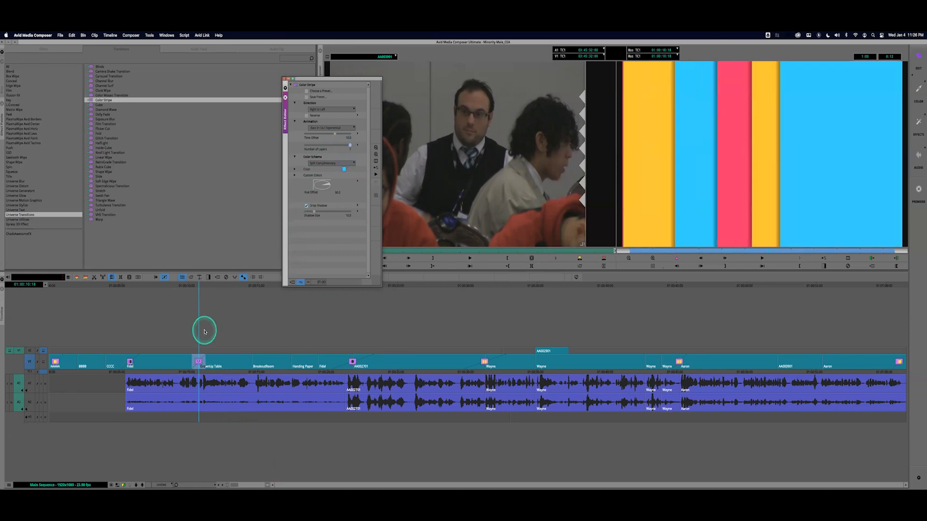
Play the sequence twice from just before the Color Stripe transition to preview the customized stripes
click(183, 372)
drag(171, 373, 164, 370)
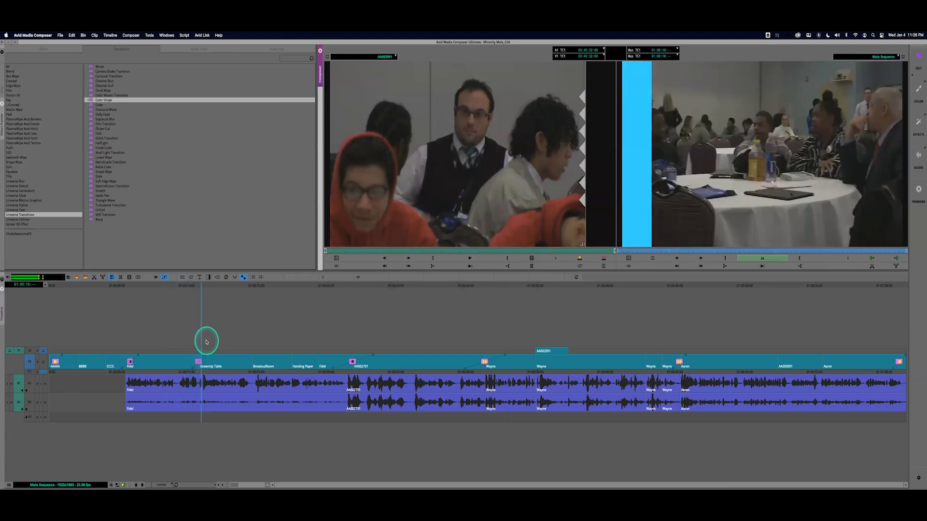
click(189, 372)
drag(188, 372, 186, 371)
key(space)
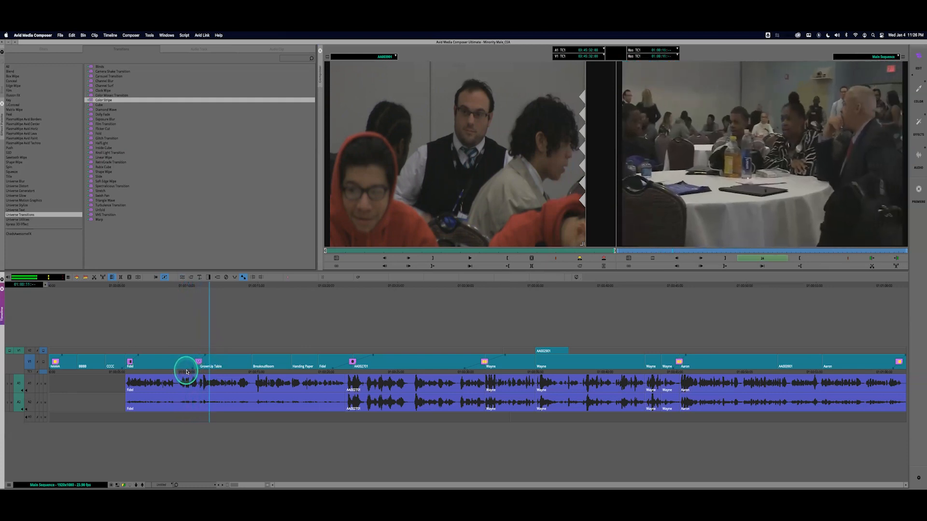
key(space)
Park the playhead at 01:00:10:22, remove the Color Stripe transition from the cut, and bring the project bins back into view
click(201, 372)
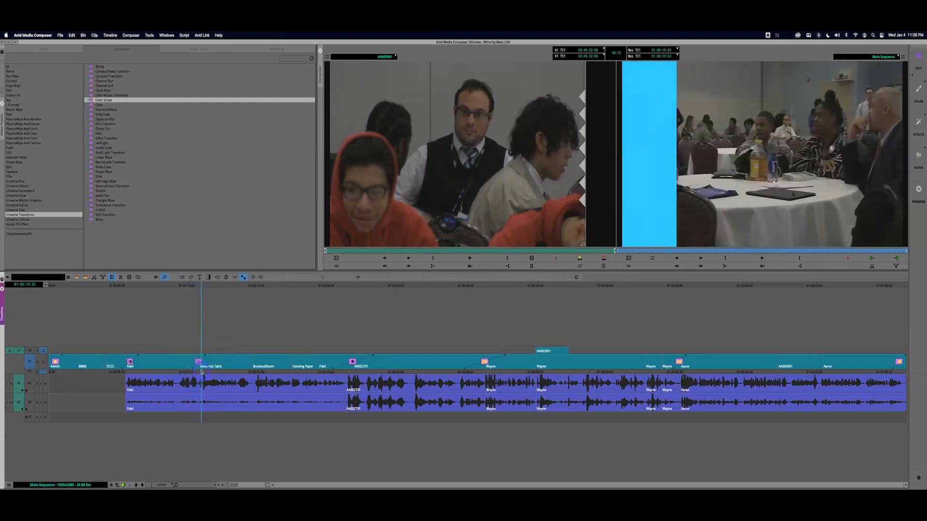
click(226, 278)
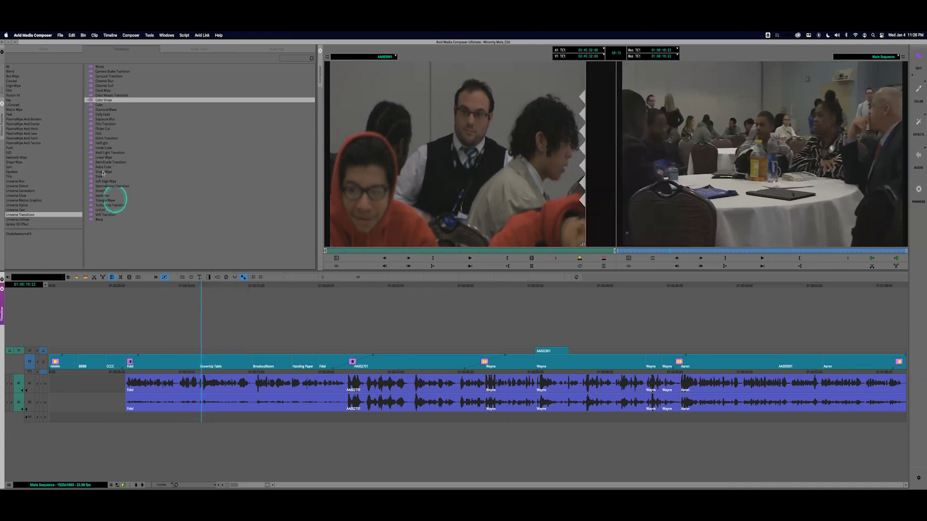
click(3, 79)
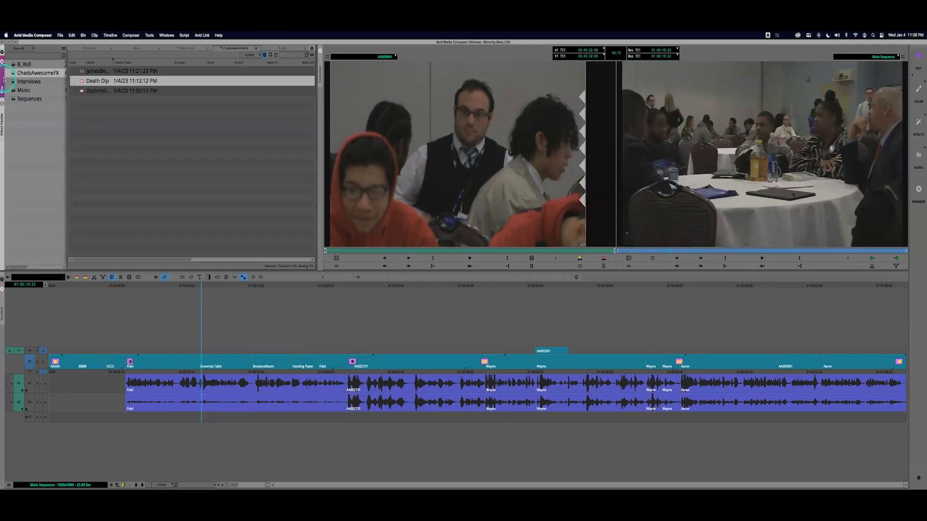
click(219, 35)
click(193, 35)
click(149, 35)
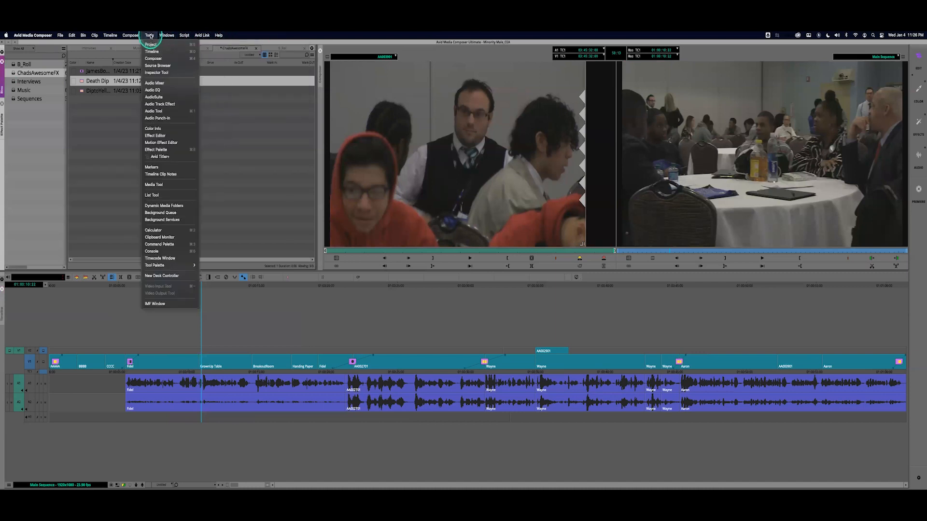
click(173, 36)
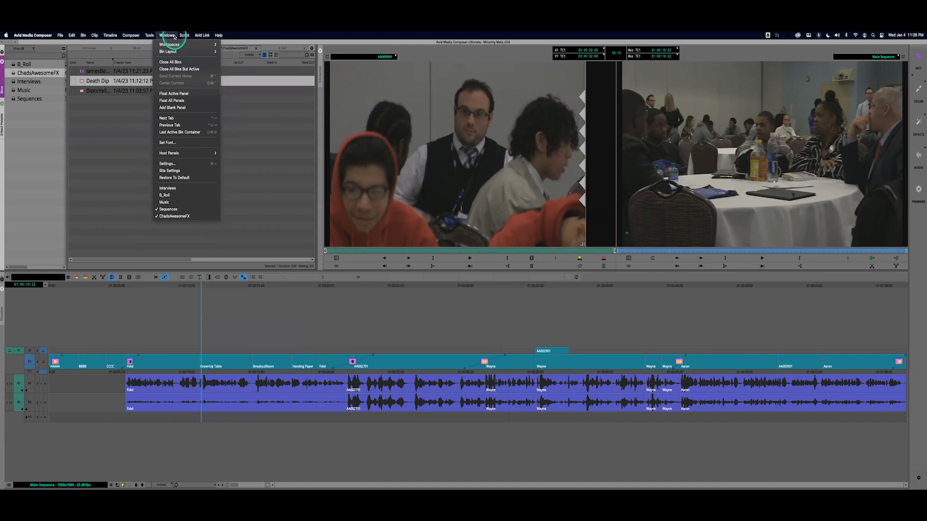
click(217, 153)
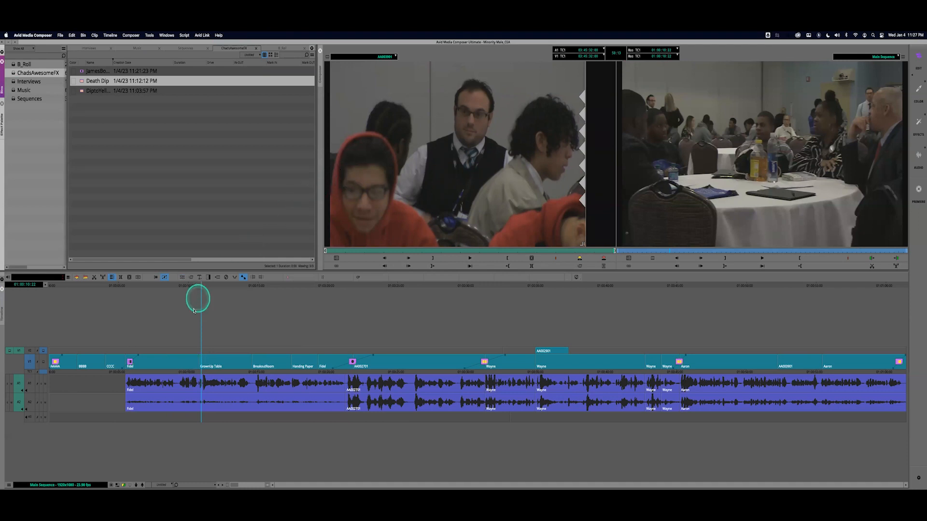
Play the sequence from before the cut into the GrownUp Table clip to review the cut without a transition
click(181, 379)
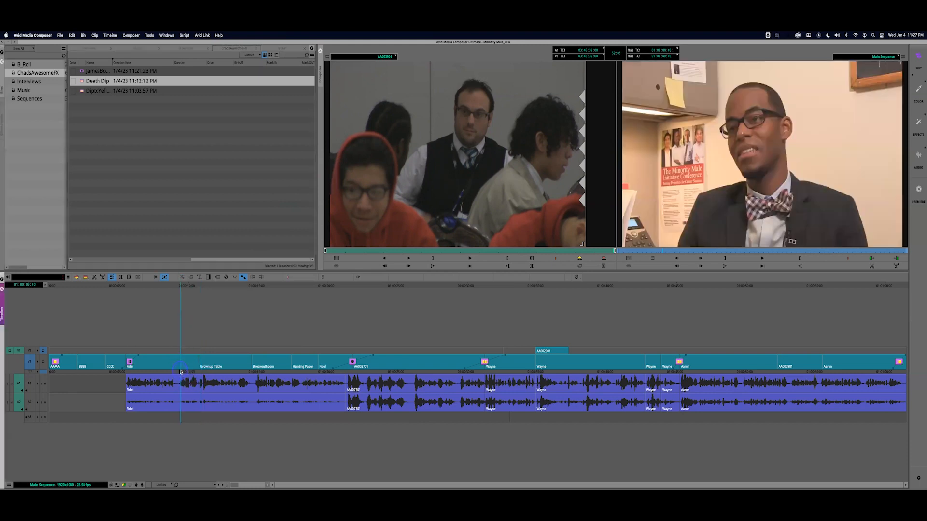
key(space)
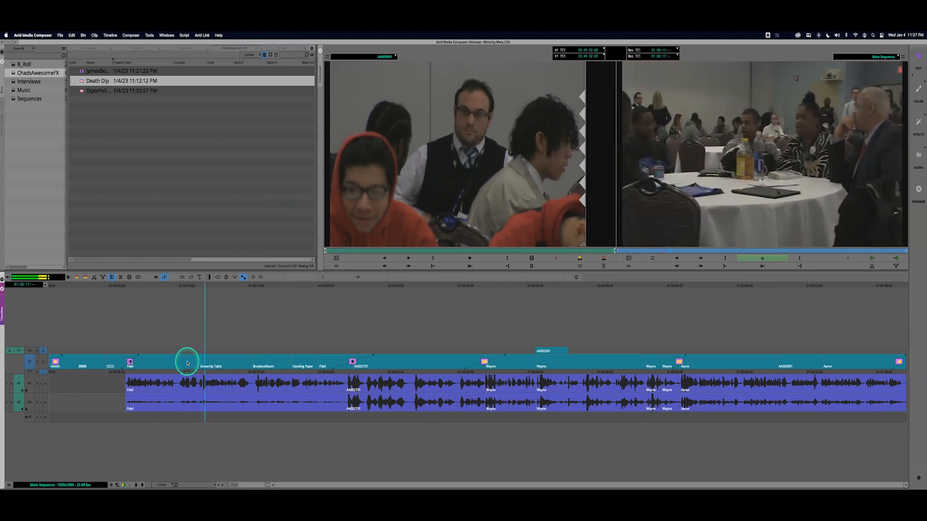
key(space)
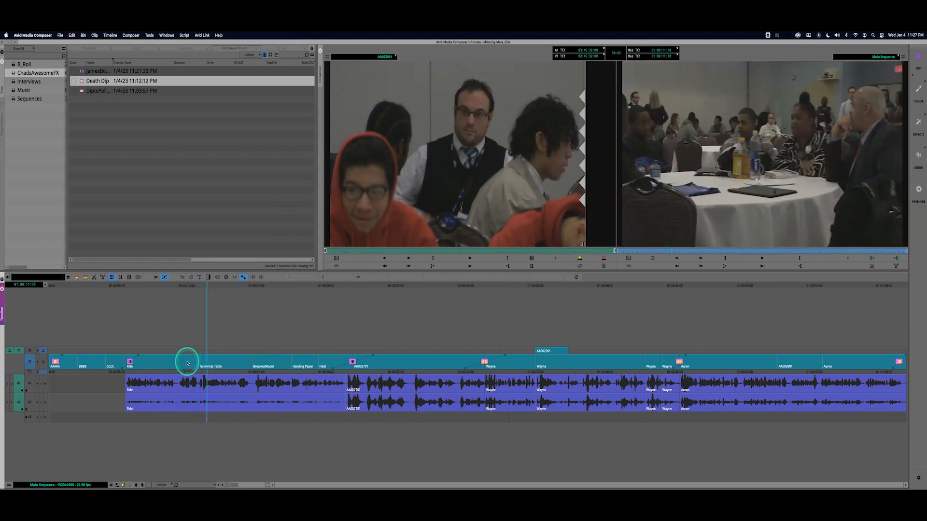